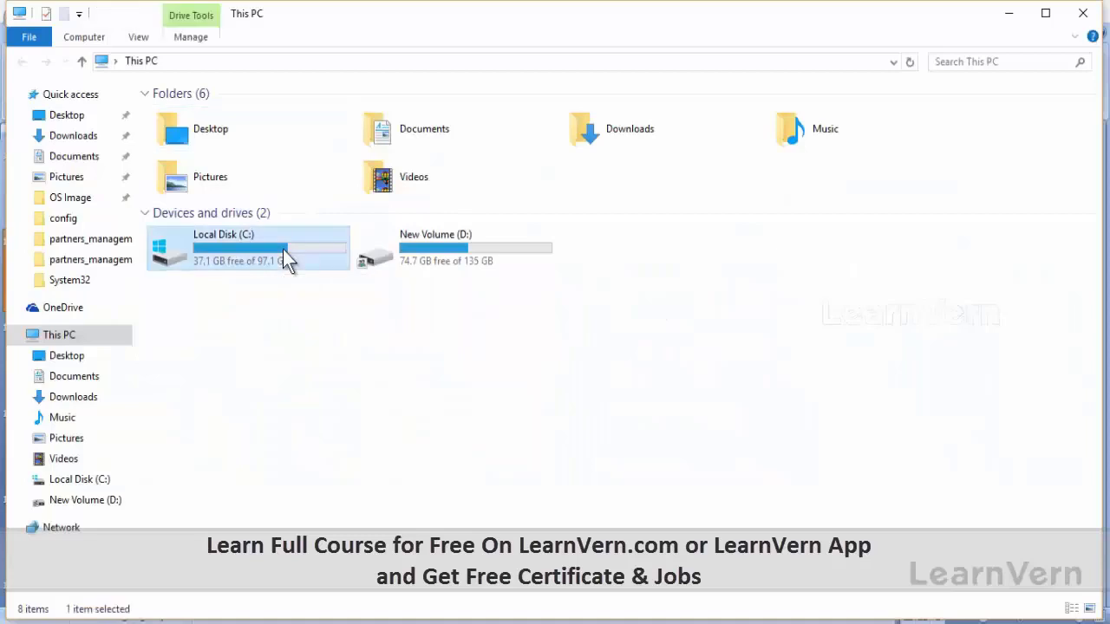
# Step: Browse from New Volume (D:) into the xampp folder and then into htdocs
pyautogui.click(83, 503)
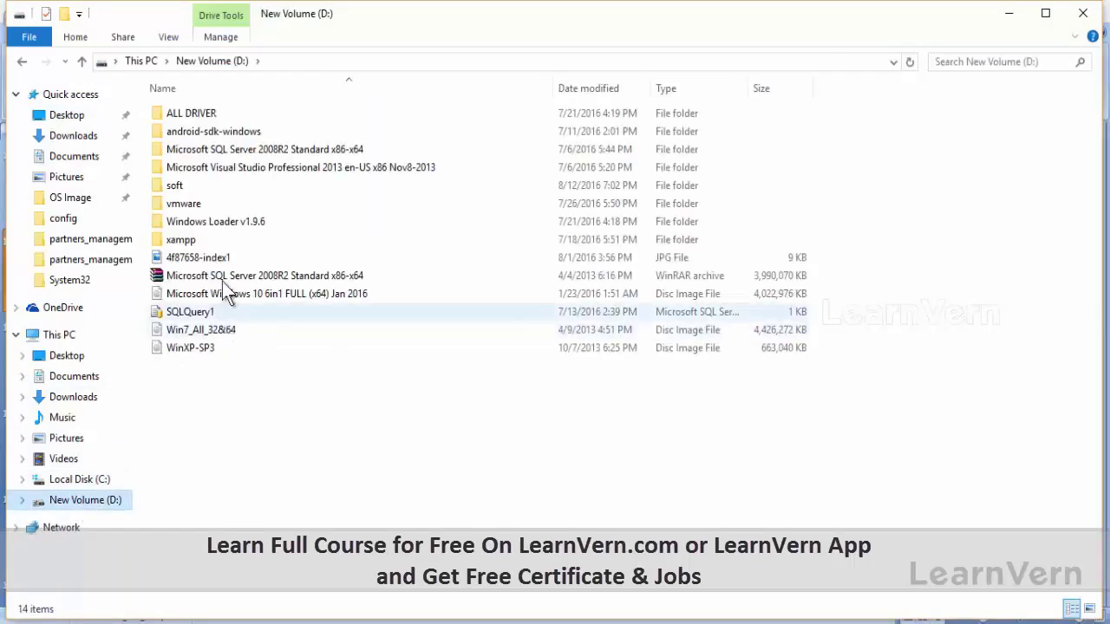
pyautogui.doubleClick(181, 240)
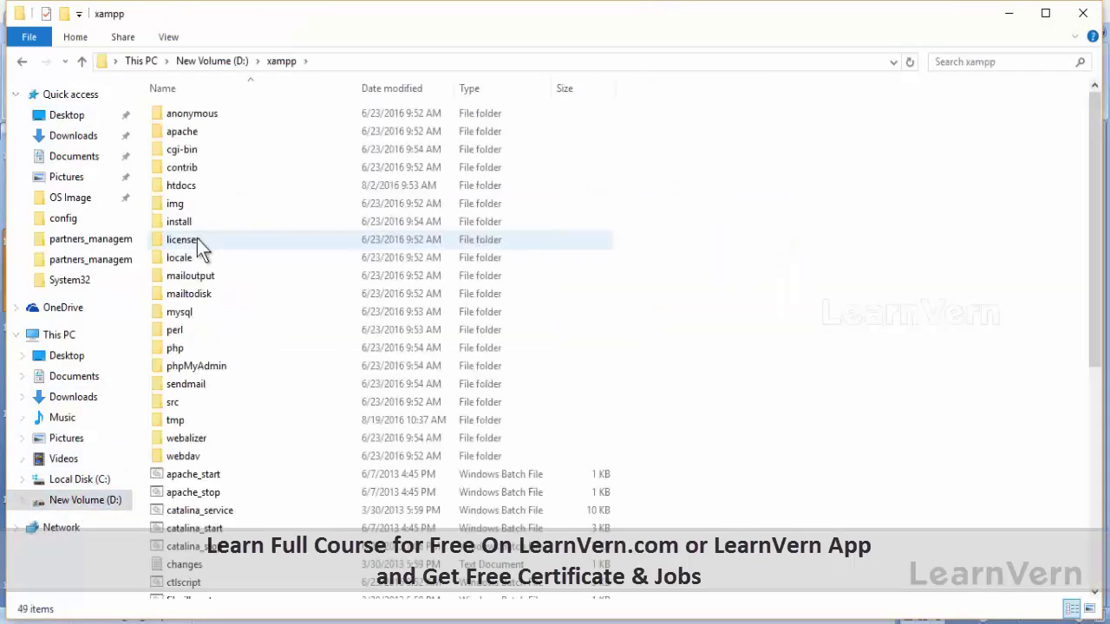
pyautogui.doubleClick(196, 186)
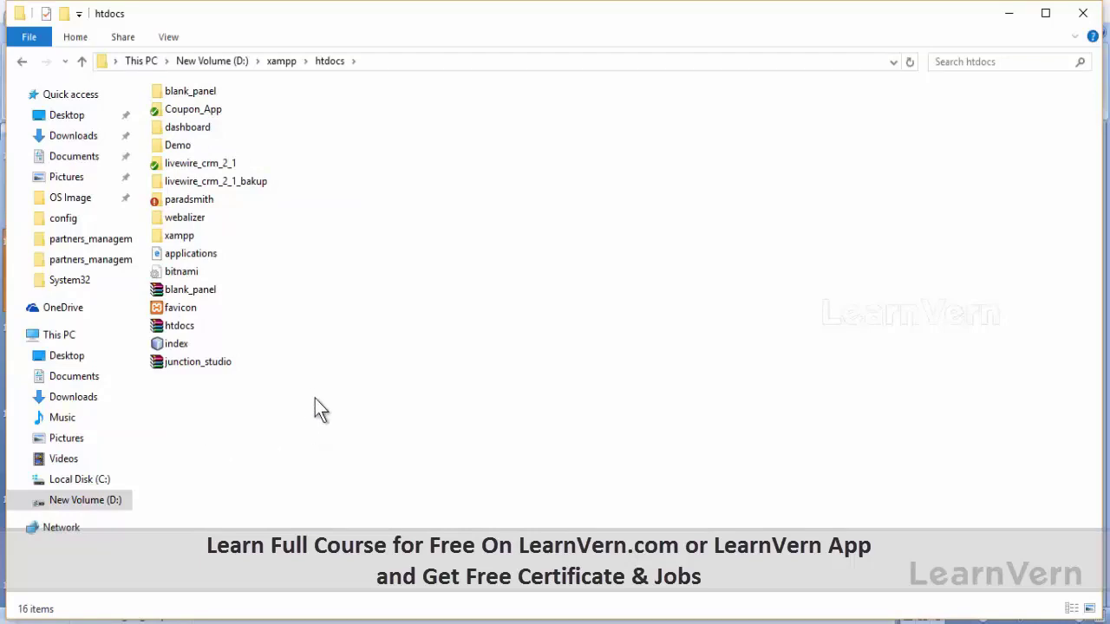
# Step: In Firefox, search Google for the WordPress download and open the Download WordPress page
pyautogui.click(353, 618)
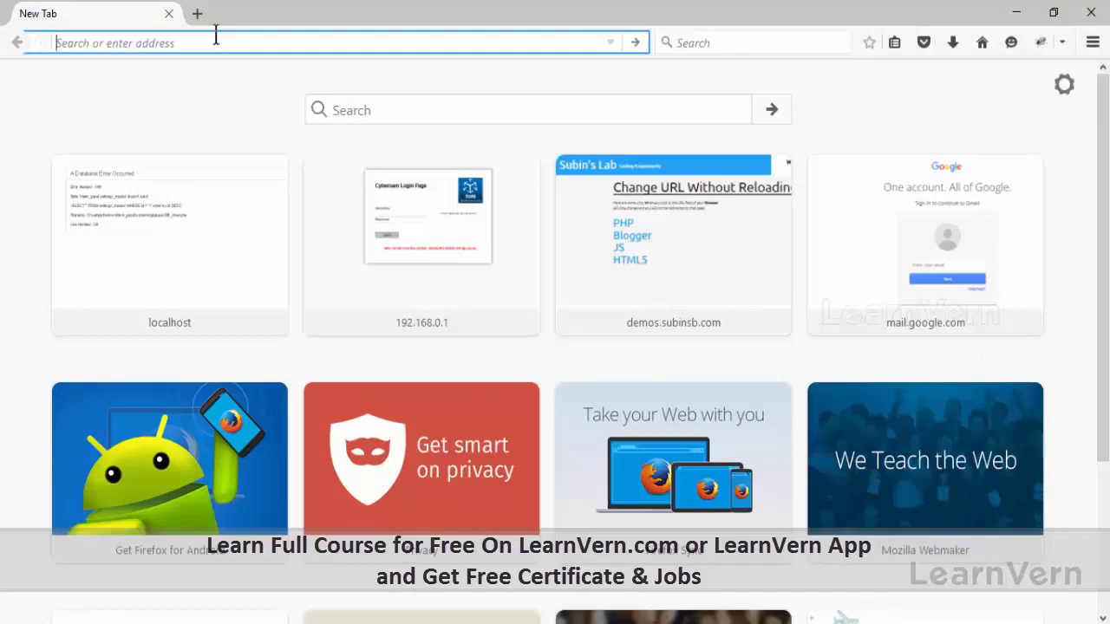
pyautogui.write('google.co.in/')
pyautogui.press('Return')
pyautogui.write('wordpress downm')
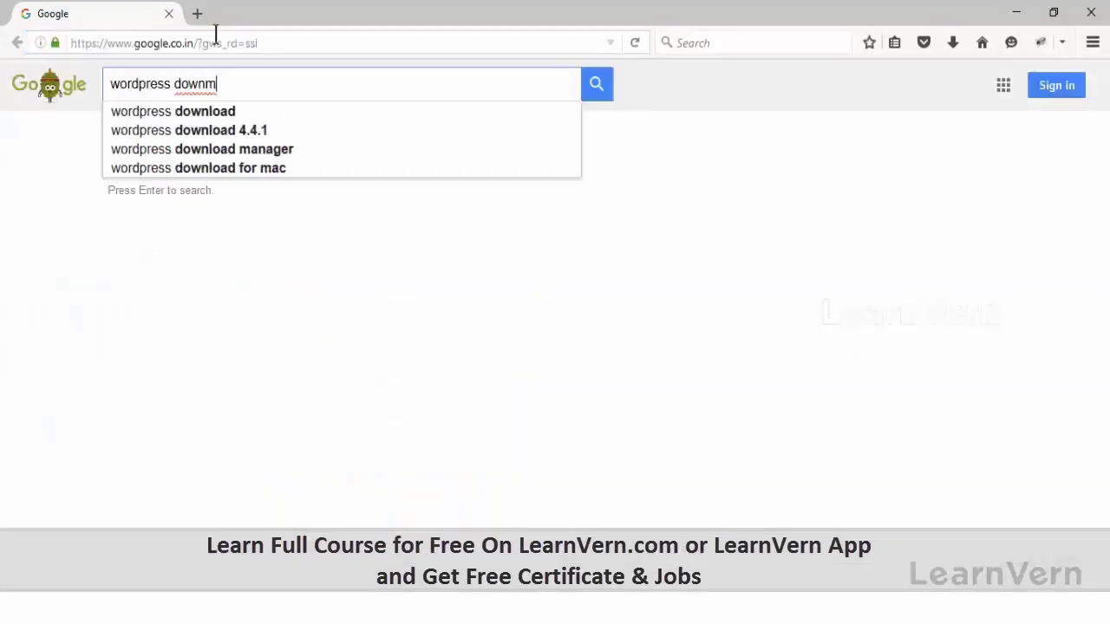
pyautogui.press('BackSpace')
pyautogui.click(201, 216)
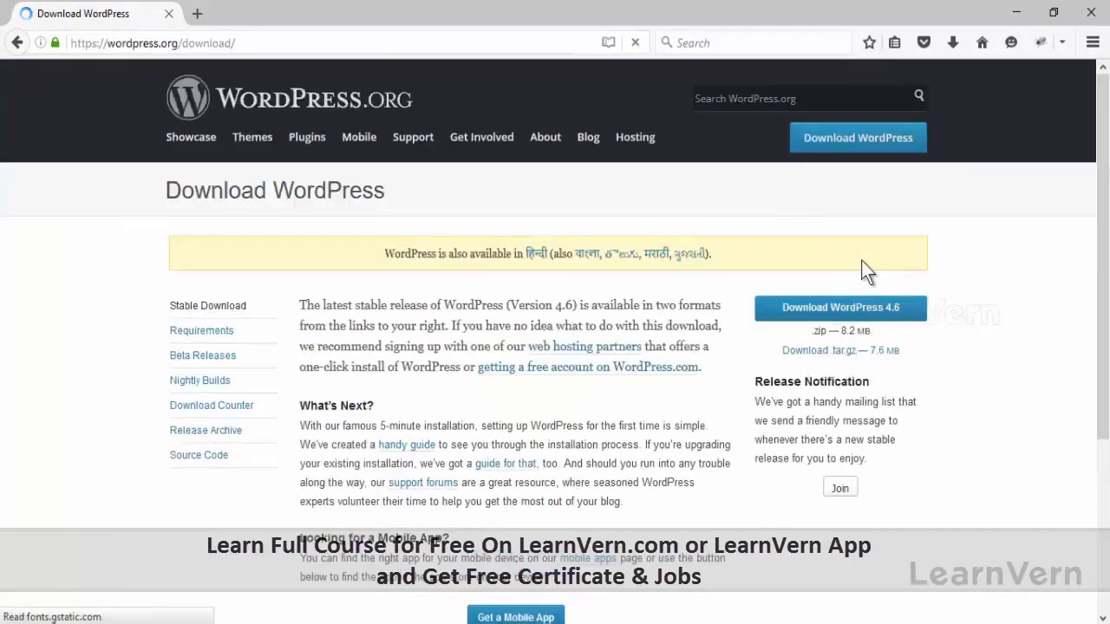
# Step: Download wordpress-4.6.zip and open the folder containing it
pyautogui.click(835, 312)
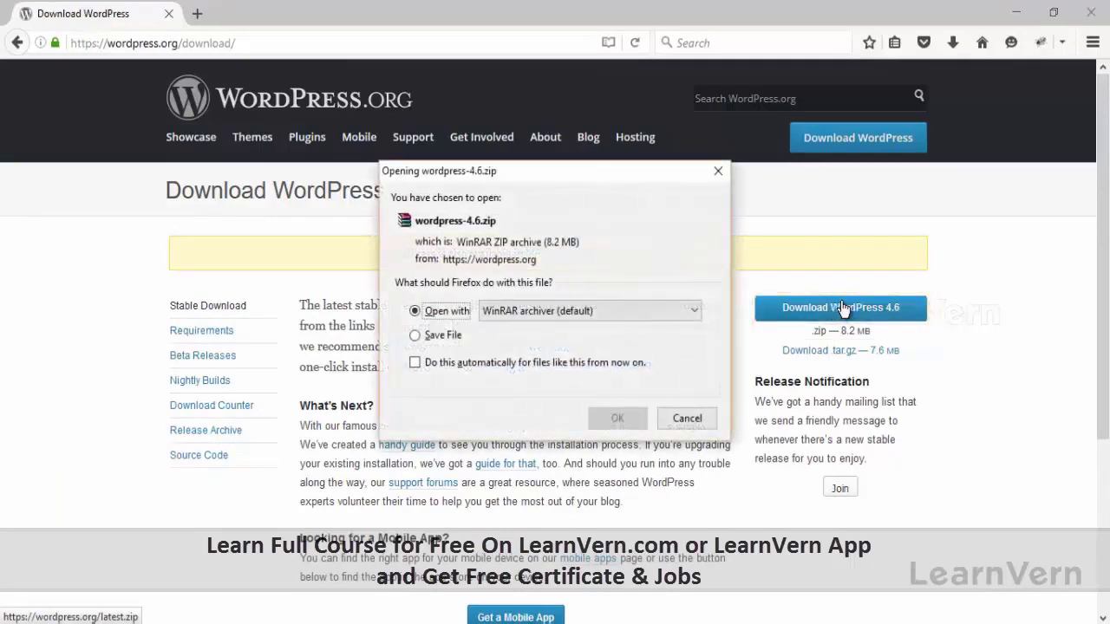
pyautogui.click(620, 416)
pyautogui.click(954, 40)
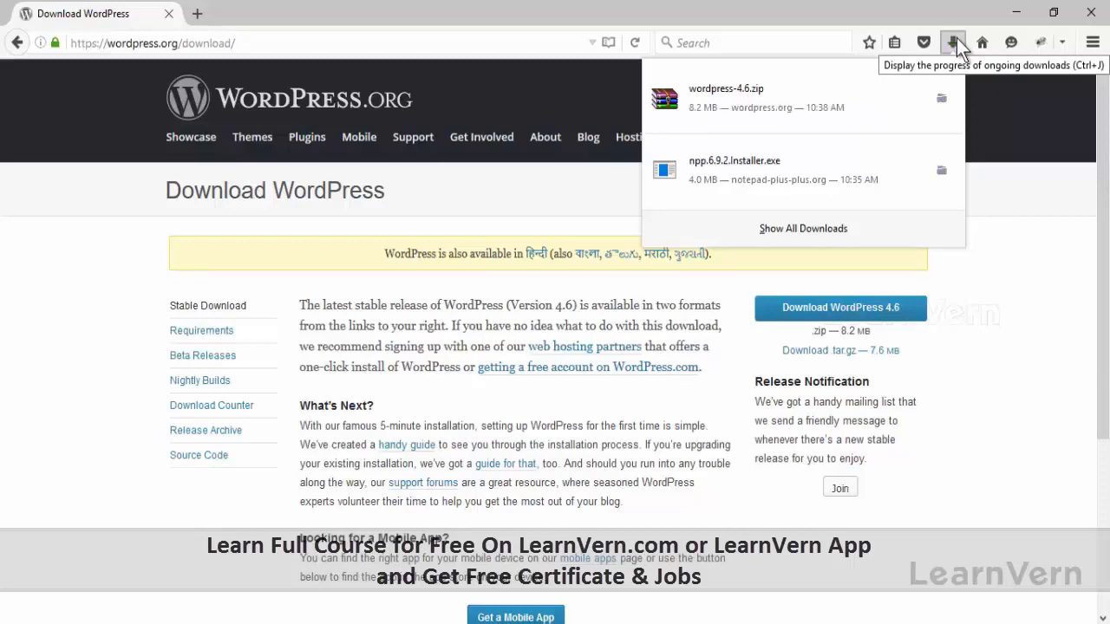
pyautogui.rightClick(723, 126)
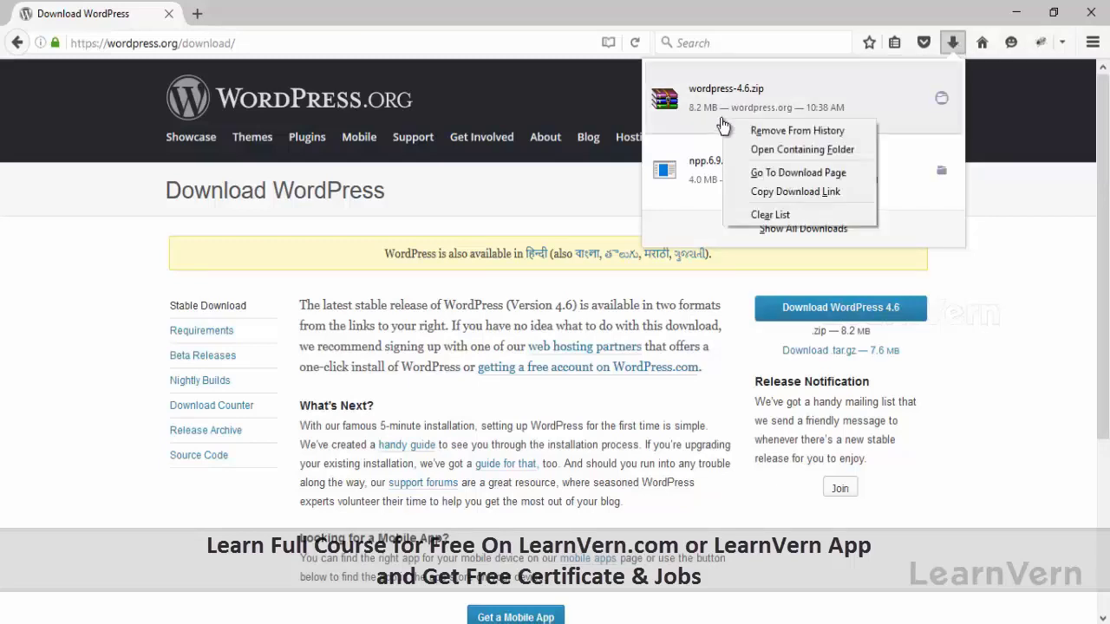
pyautogui.click(769, 150)
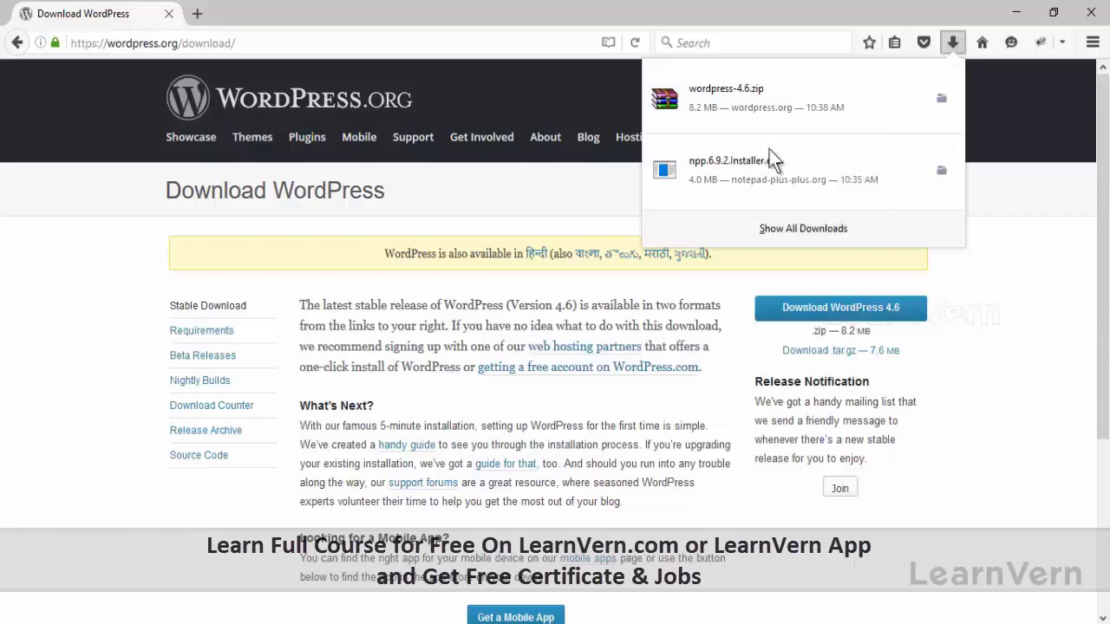
pyautogui.rightClick(748, 102)
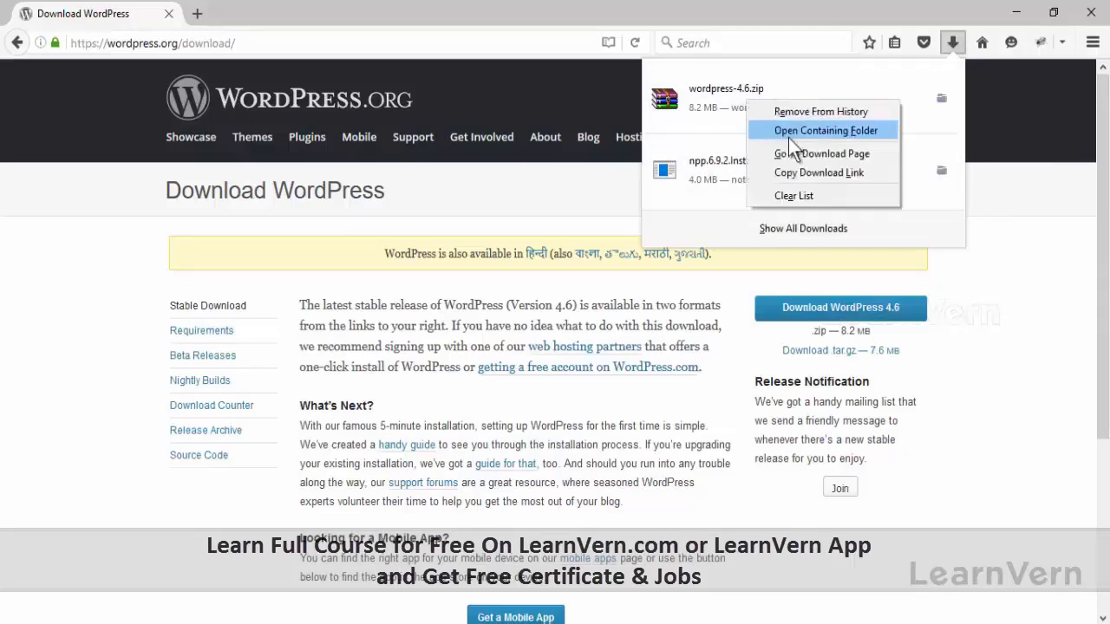
pyautogui.click(791, 139)
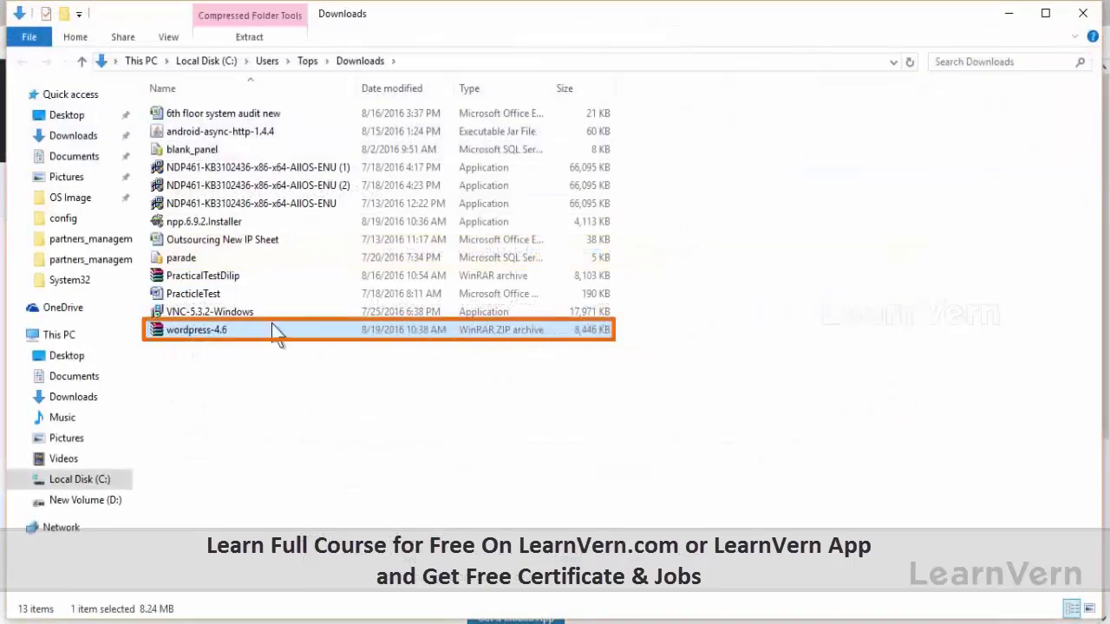
# Step: Extract wordpress-4.6.zip to the suggested folder and check its contents
pyautogui.rightClick(221, 332)
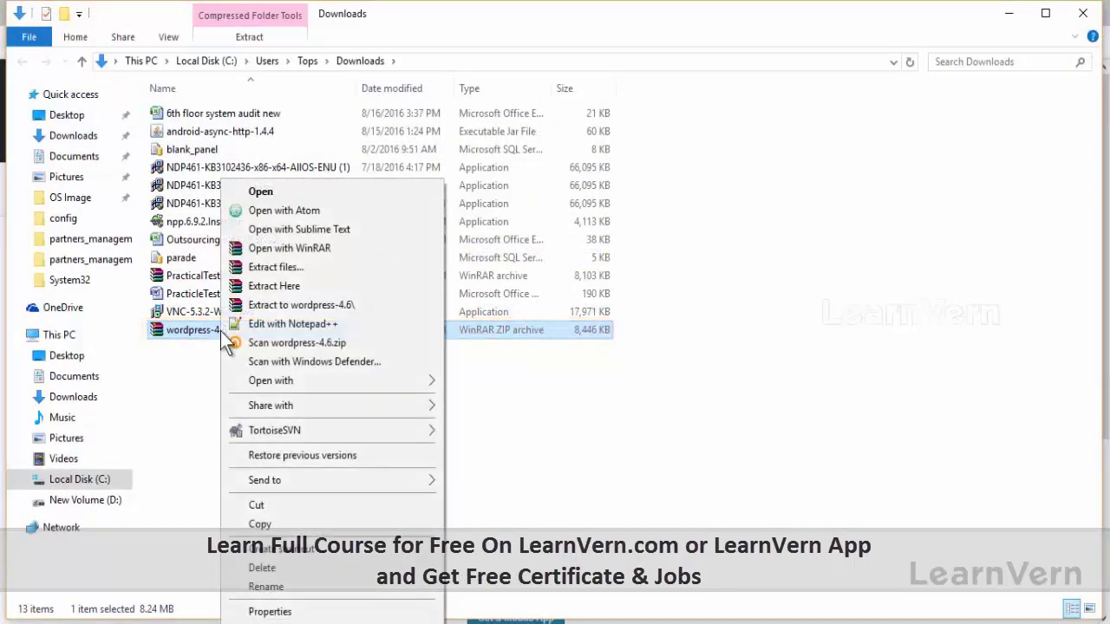
pyautogui.click(272, 269)
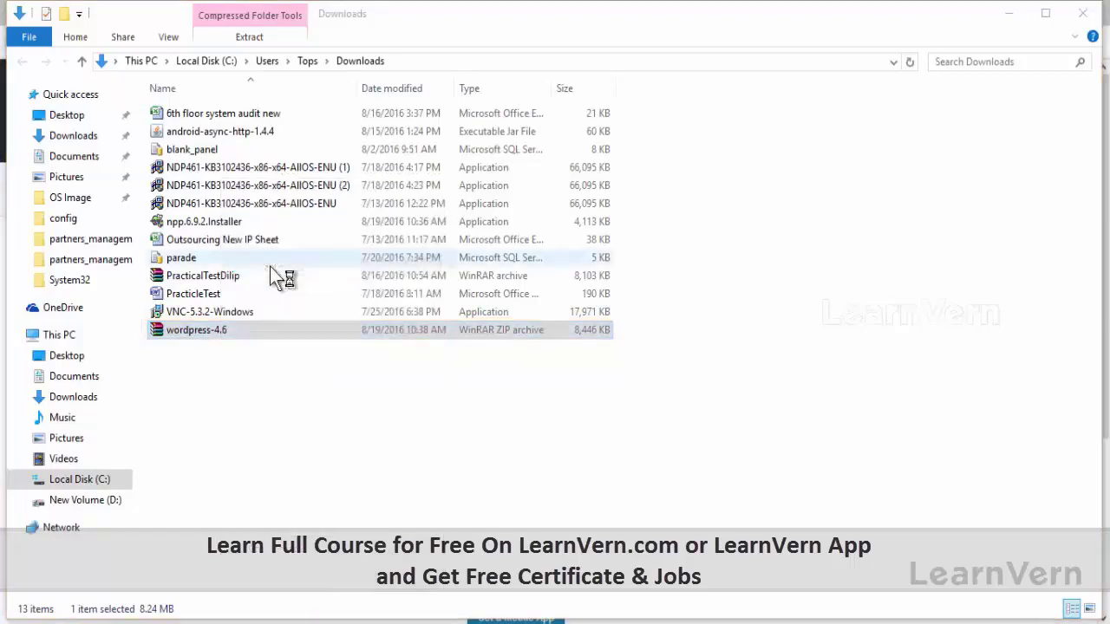
pyautogui.click(603, 499)
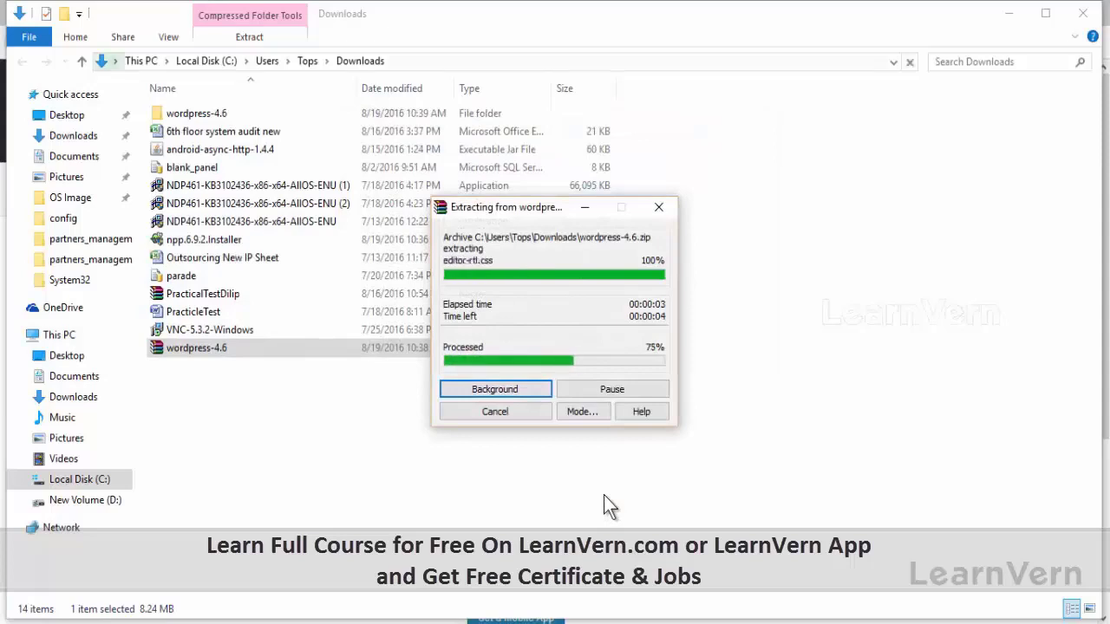
pyautogui.doubleClick(210, 117)
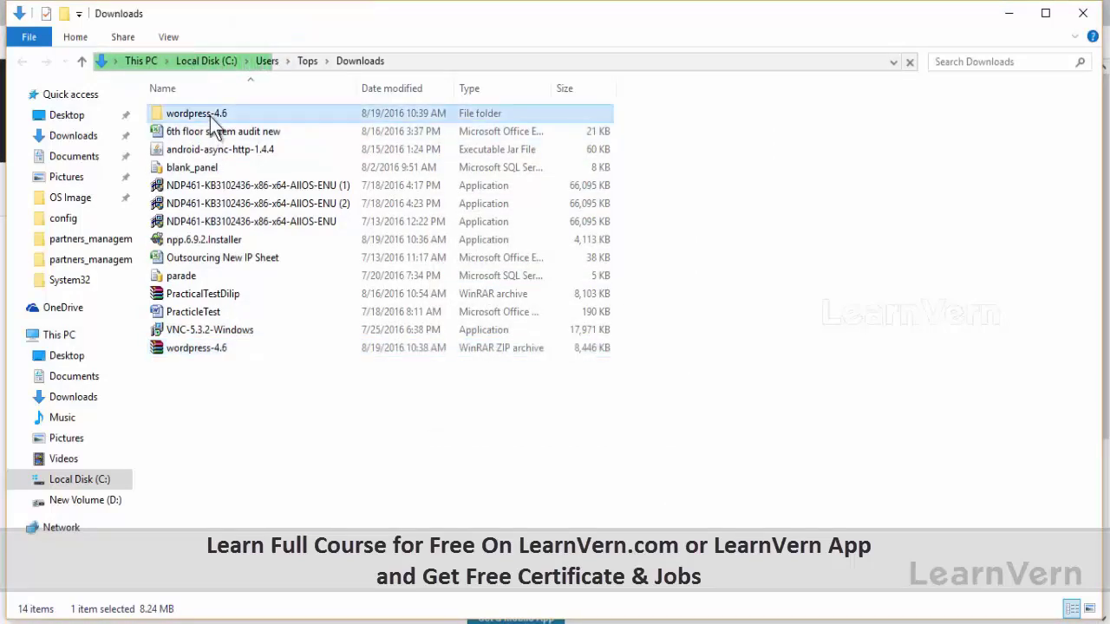
pyautogui.doubleClick(210, 117)
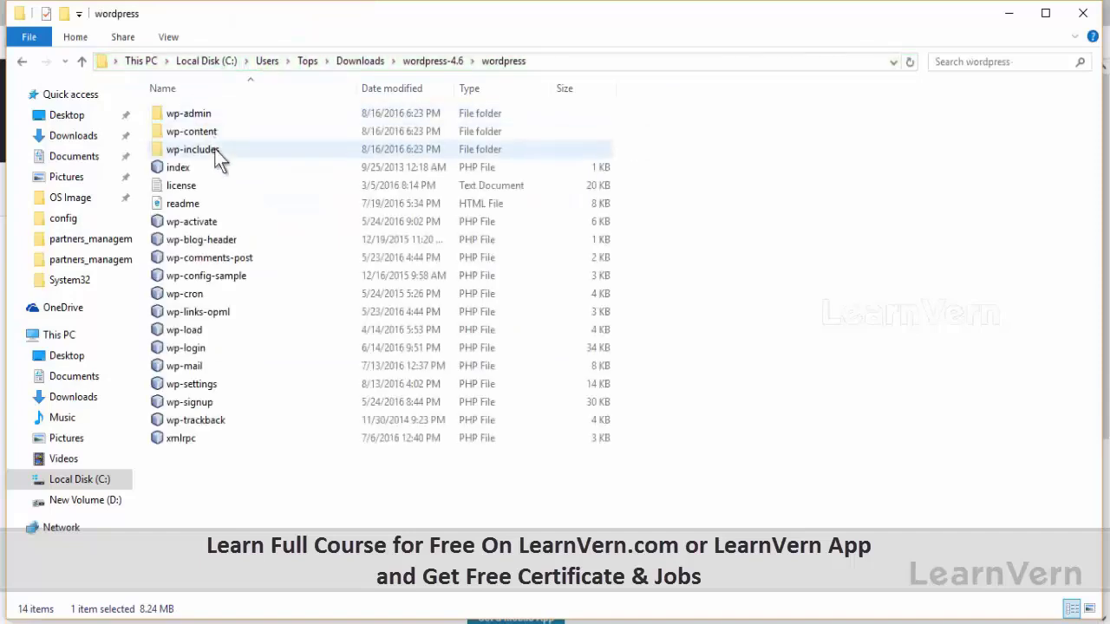
pyautogui.click(22, 62)
pyautogui.click(21, 62)
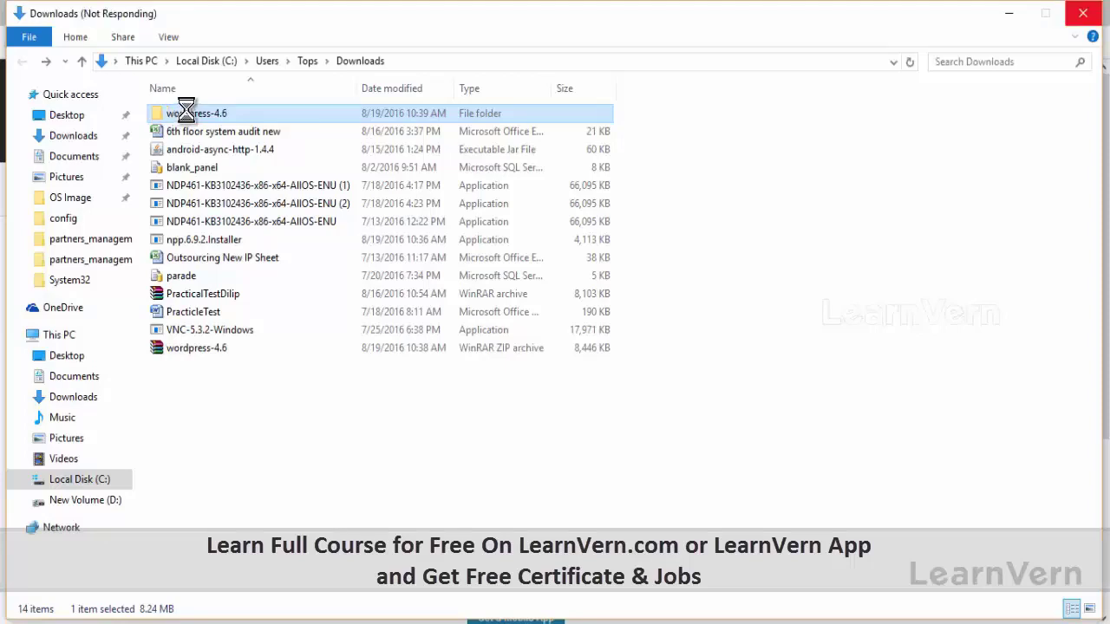
# Step: Rename the extracted wordpress-4.6 folder to wordpress and open its inner wordpress folder
pyautogui.rightClick(186, 110)
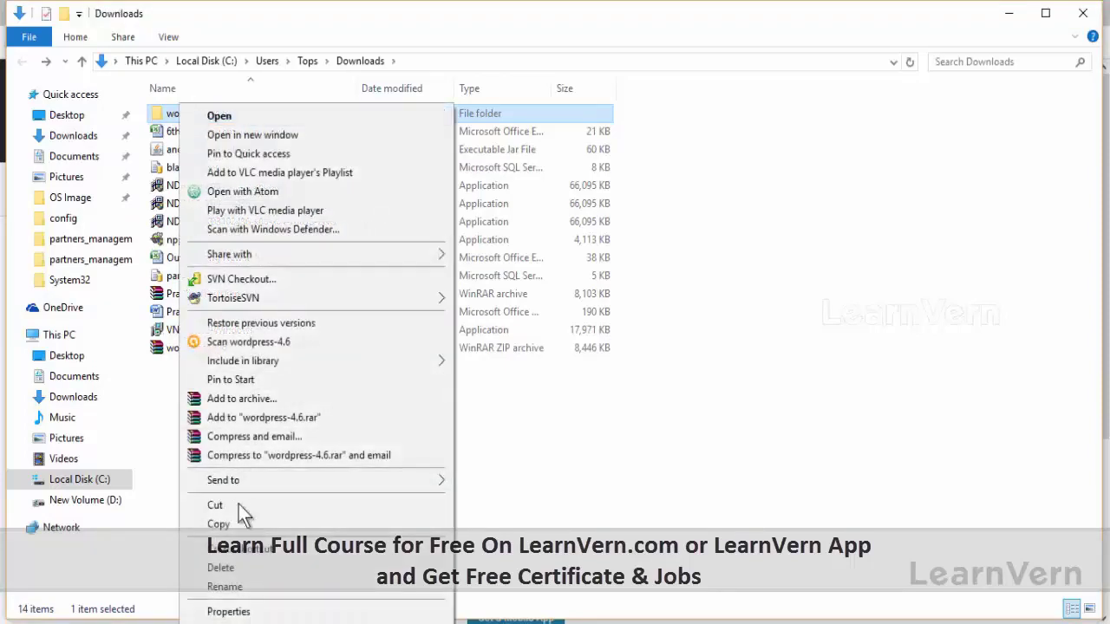
pyautogui.click(227, 584)
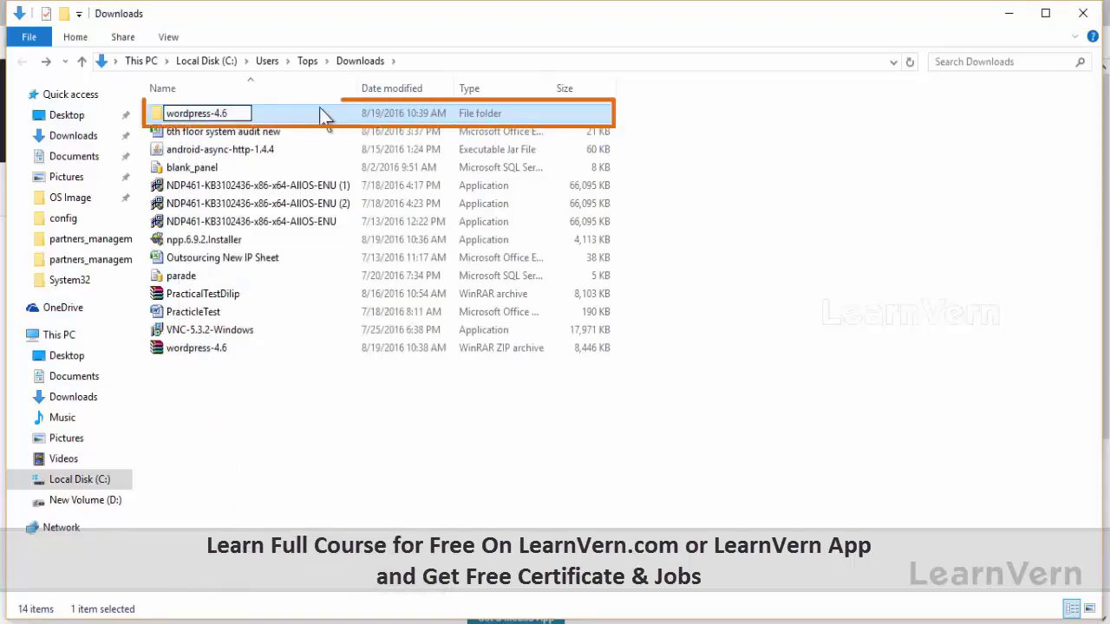
pyautogui.press('End')
pyautogui.press('BackSpace')
pyautogui.press('BackSpace')
pyautogui.press('BackSpace')
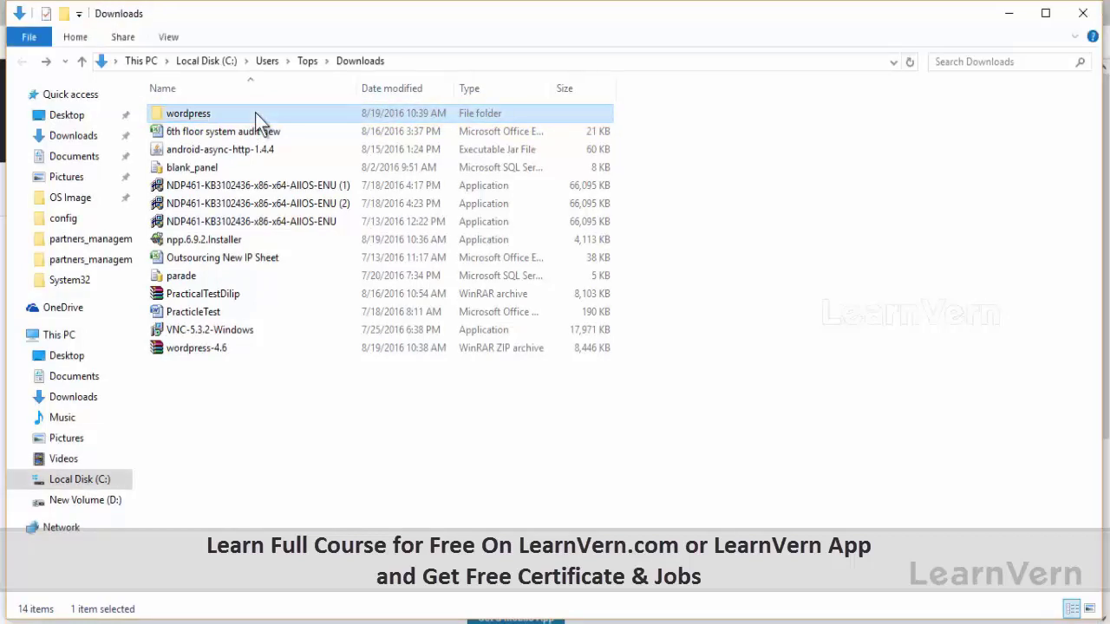
pyautogui.doubleClick(255, 113)
pyautogui.doubleClick(242, 120)
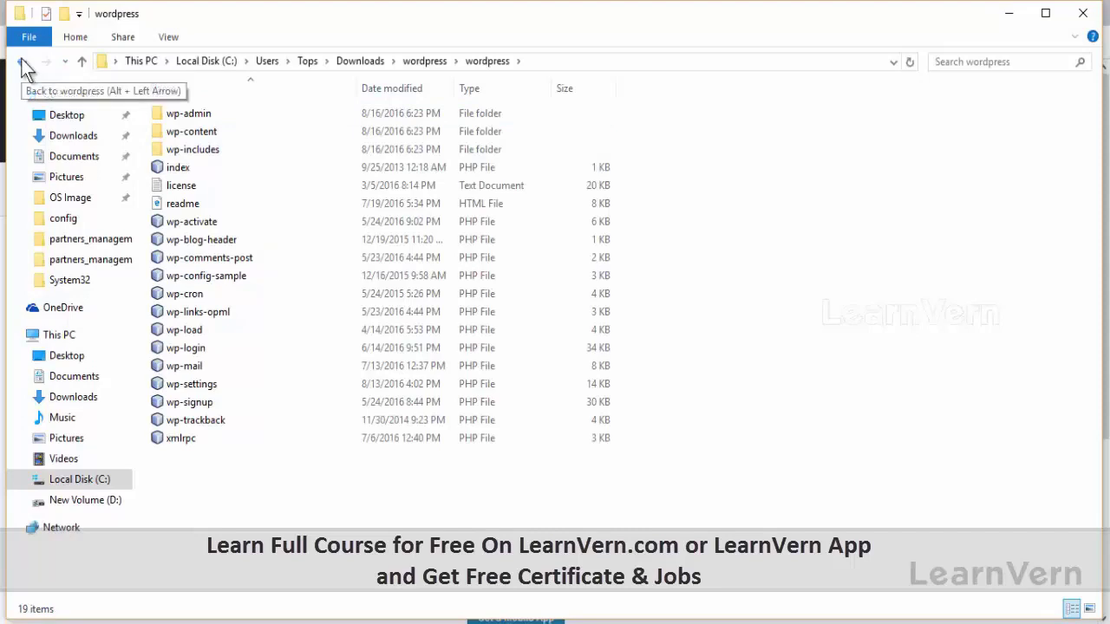
pyautogui.click(22, 61)
pyautogui.doubleClick(202, 119)
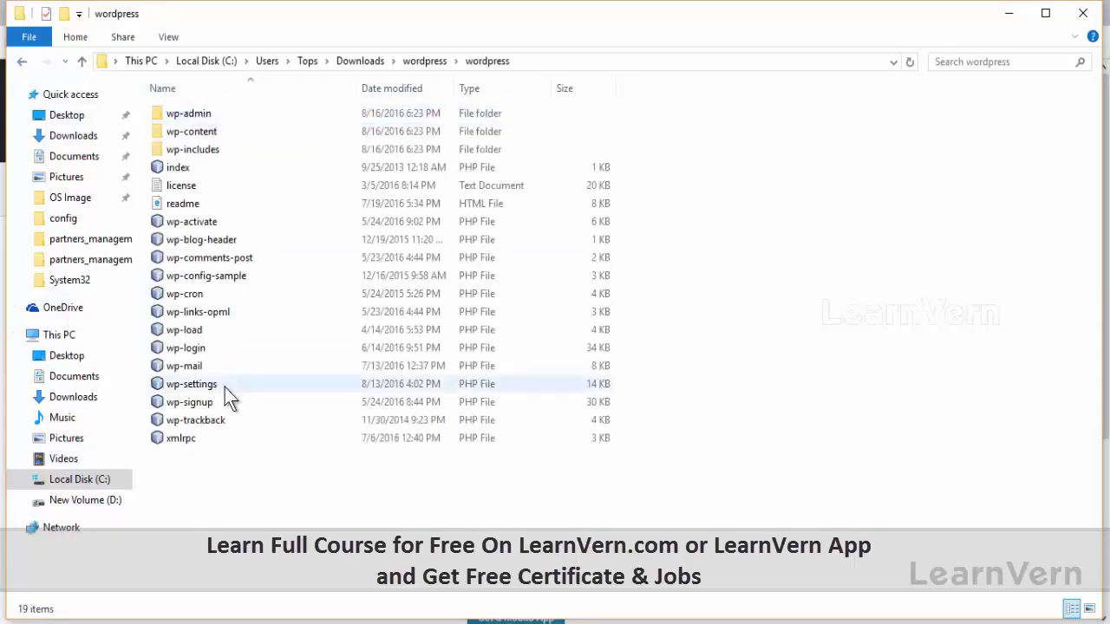
# Step: Move all WordPress files from the inner folder up into the outer wordpress folder
pyautogui.hotkey('ctrl', 'a')
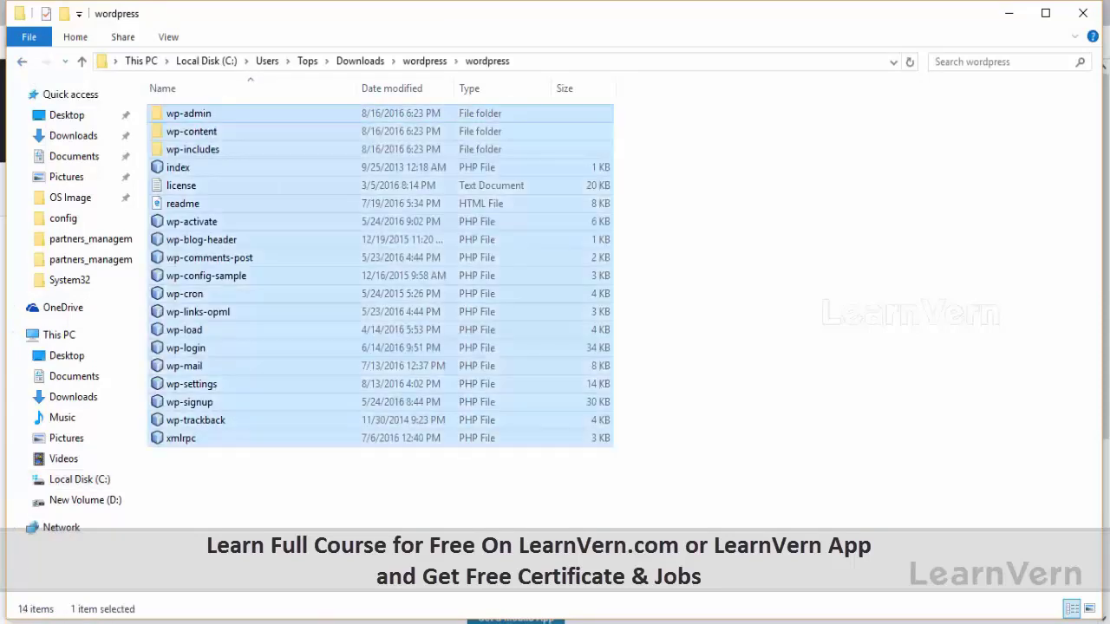
pyautogui.hotkey('ctrl', 'x')
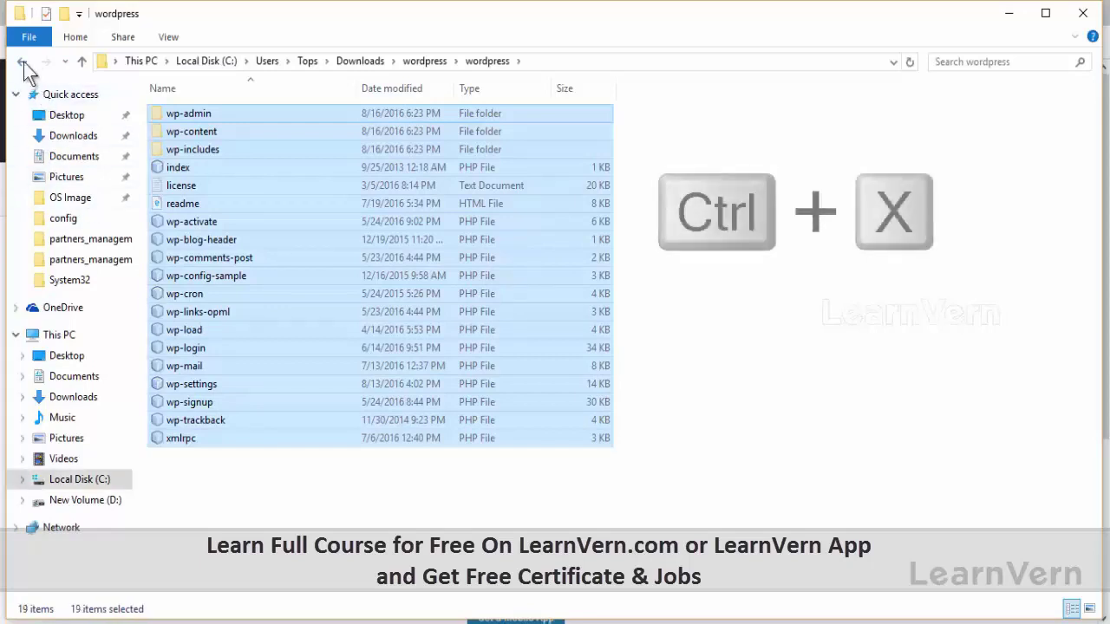
pyautogui.click(22, 62)
pyautogui.click(240, 245)
pyautogui.hotkey('ctrl', 'v')
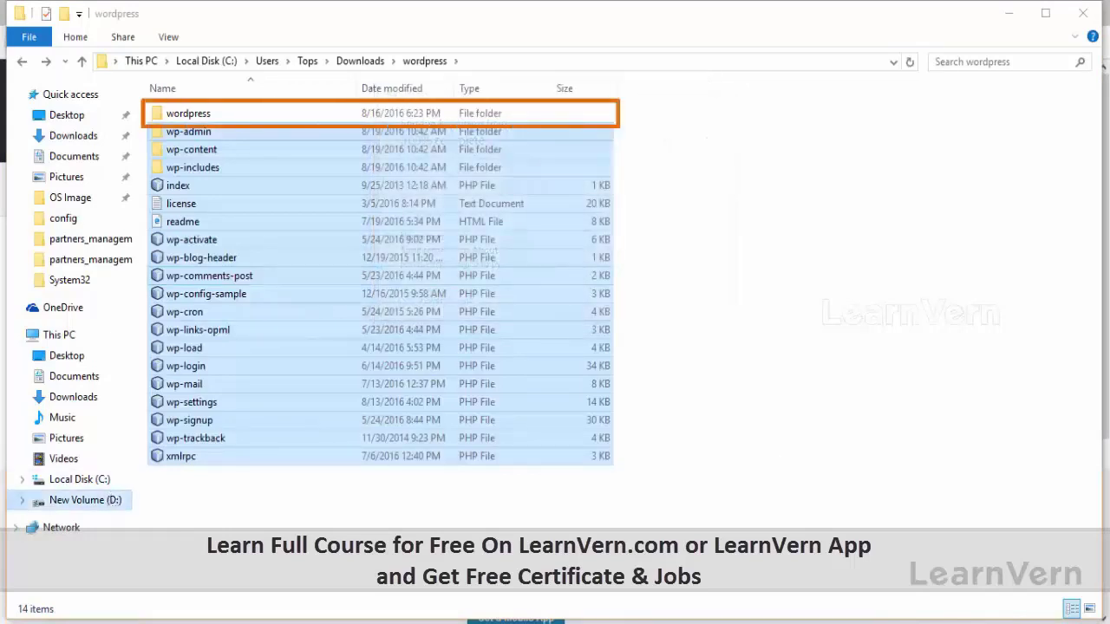
# Step: Permanently delete the leftover duplicate files inside the inner wordpress folder
pyautogui.doubleClick(265, 122)
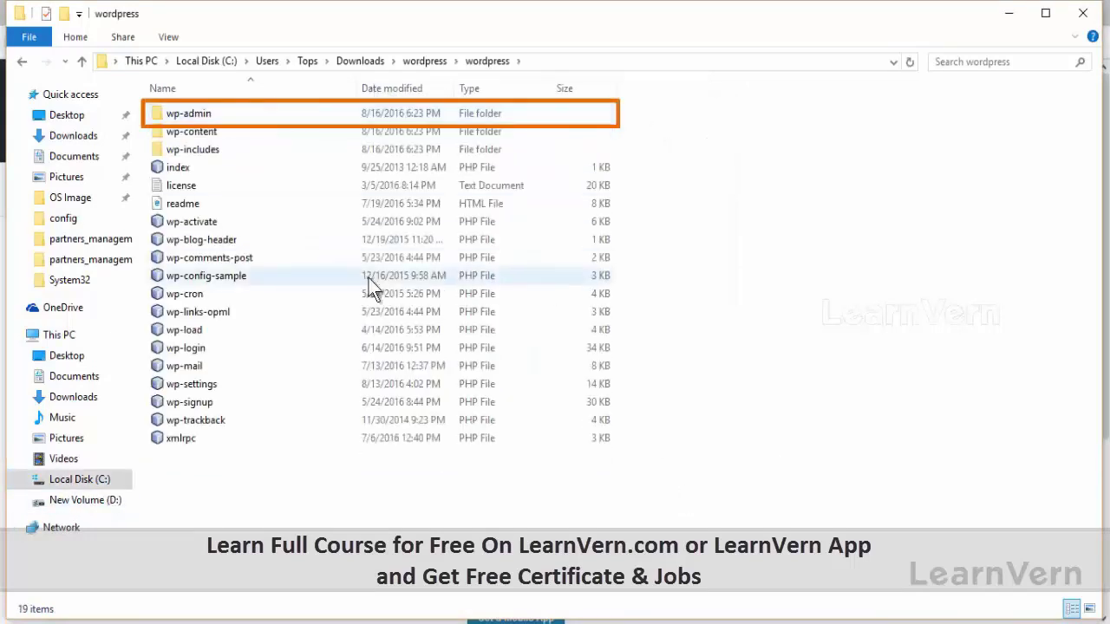
pyautogui.hotkey('ctrl', 'a')
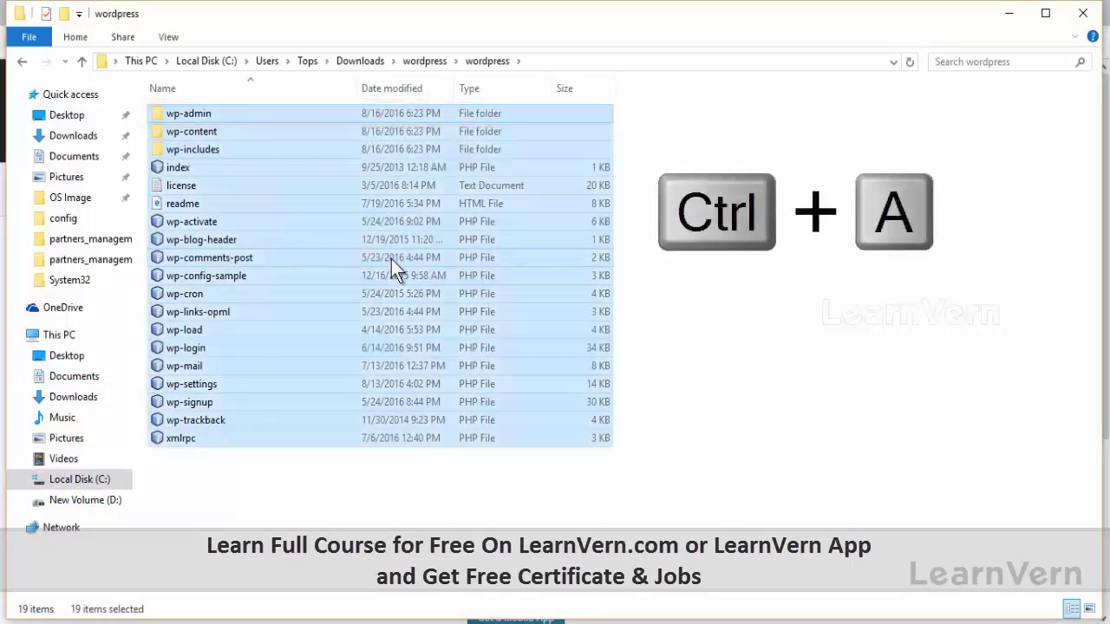
pyautogui.hotkey('shift', 'Delete')
pyautogui.press('Return')
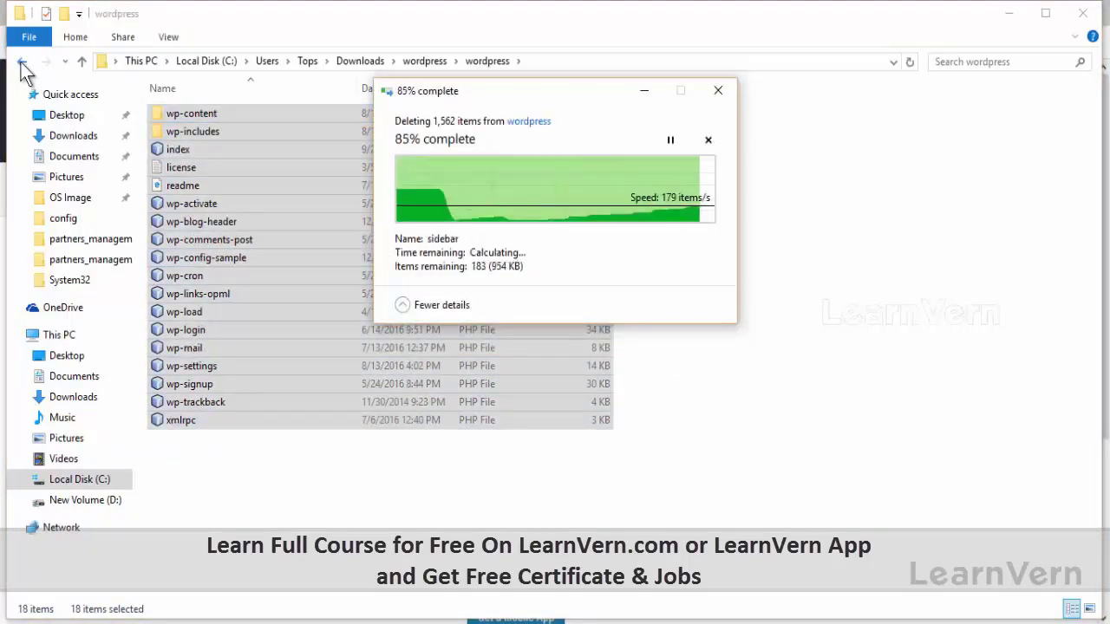
# Step: Permanently delete the empty nested wordpress folder, then go to New Volume (D:)
pyautogui.click(22, 63)
pyautogui.click(22, 64)
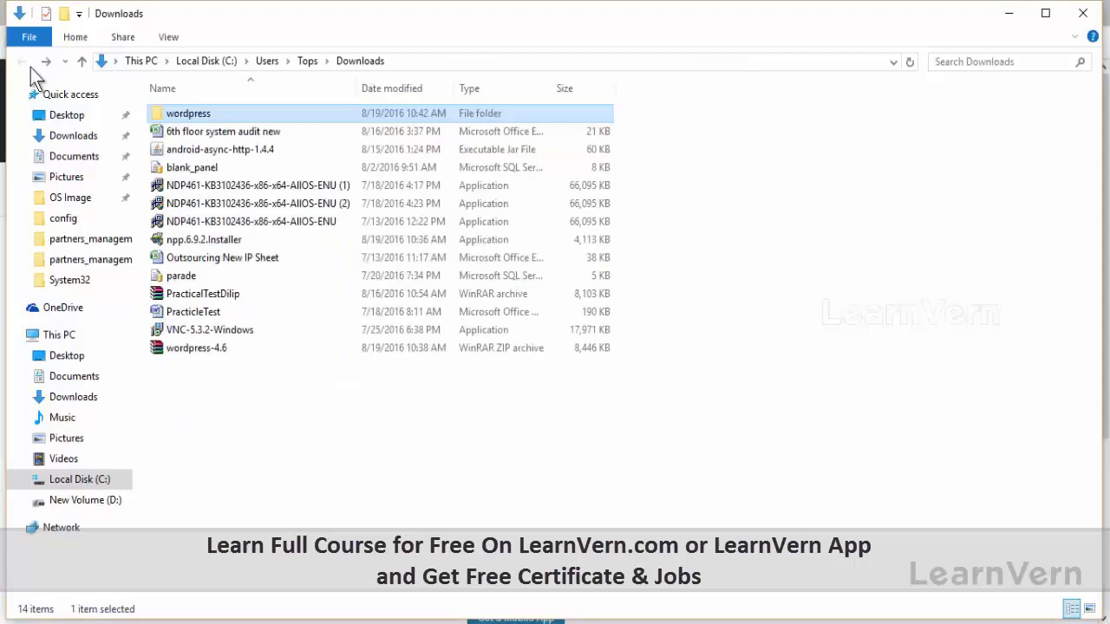
pyautogui.doubleClick(217, 114)
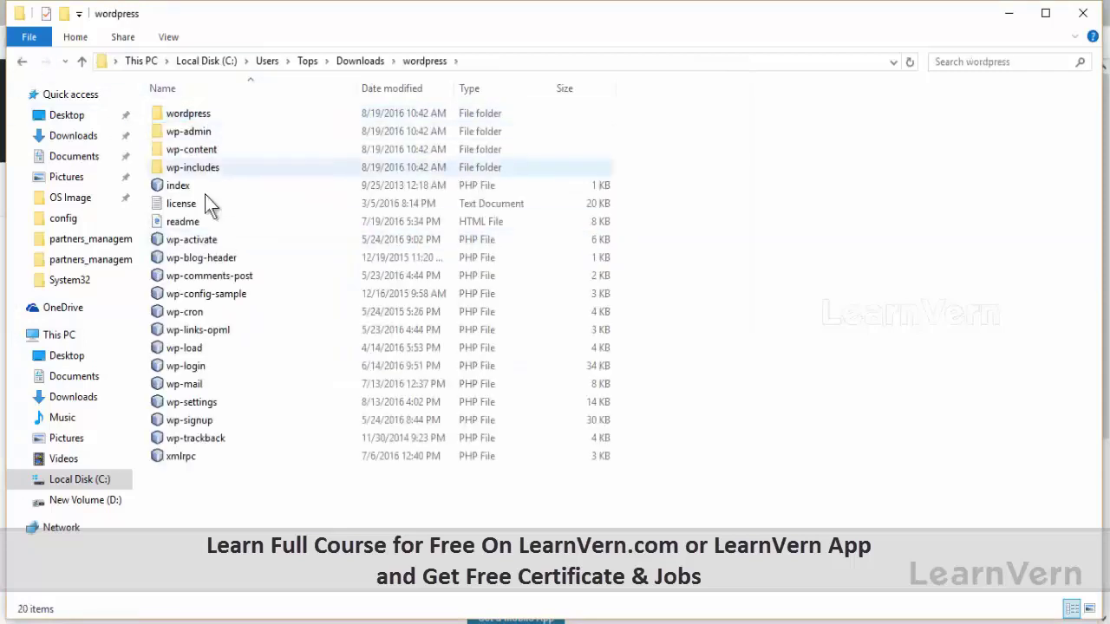
pyautogui.doubleClick(226, 112)
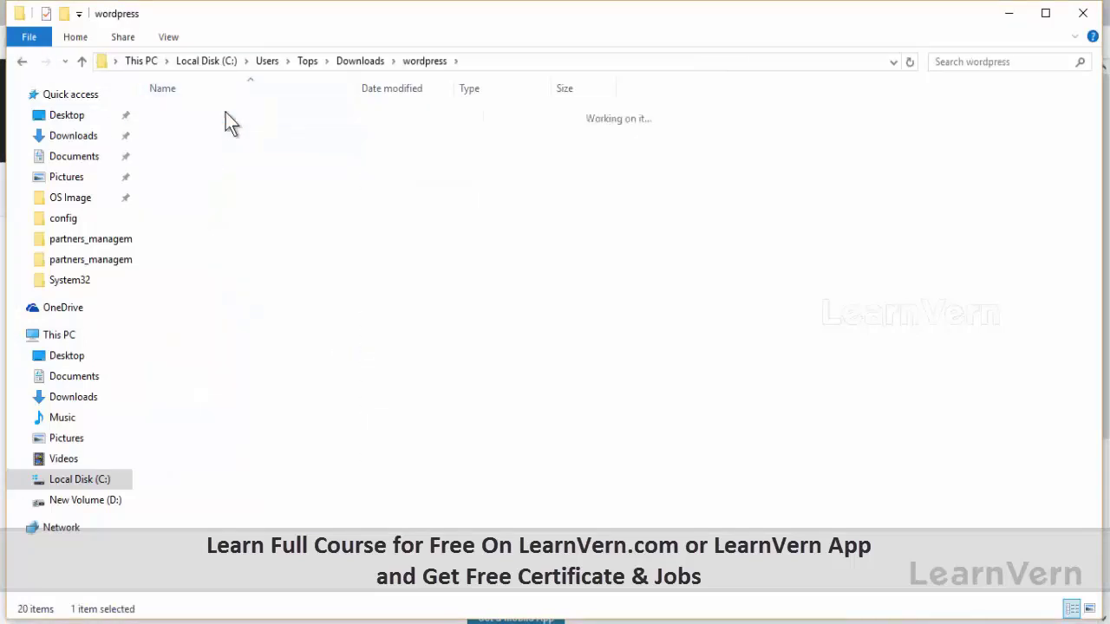
pyautogui.click(24, 63)
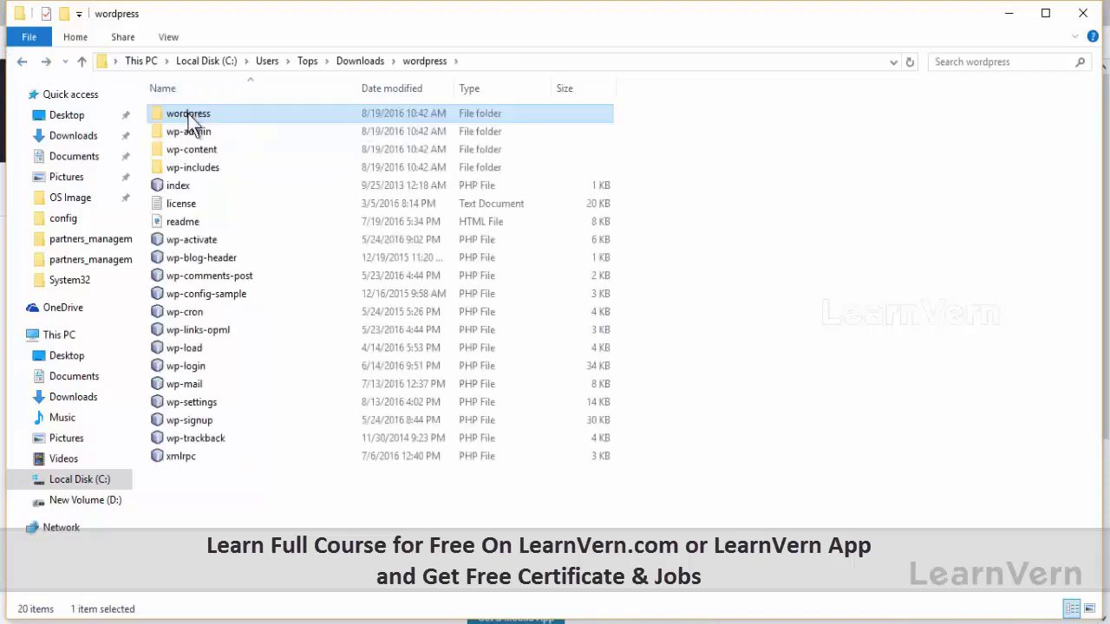
pyautogui.hotkey('shift', 'Delete')
pyautogui.press('Return')
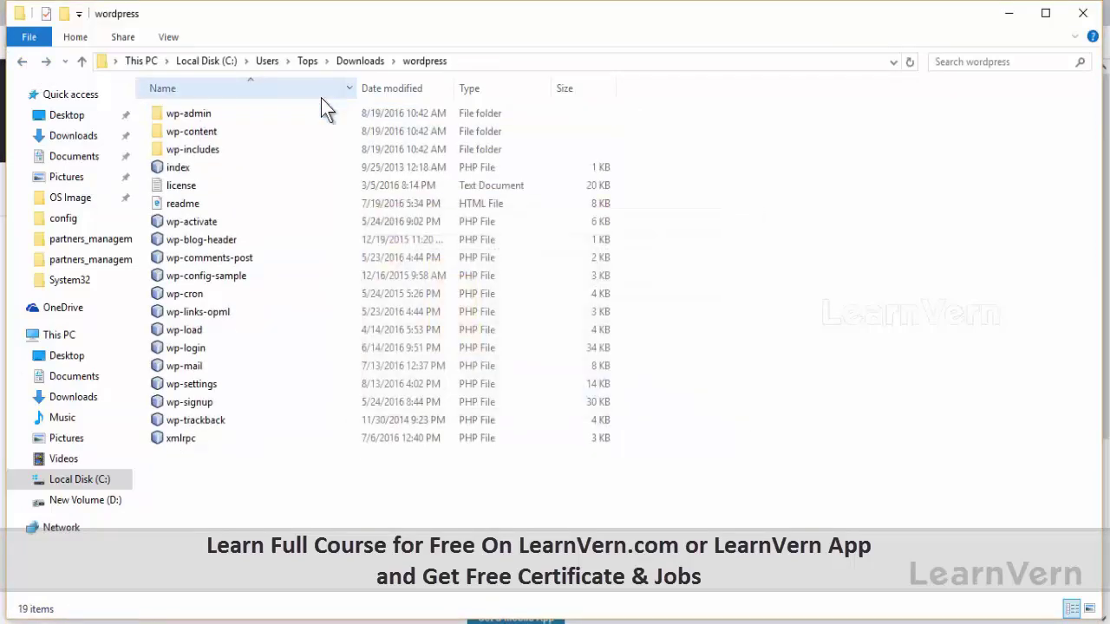
pyautogui.click(21, 62)
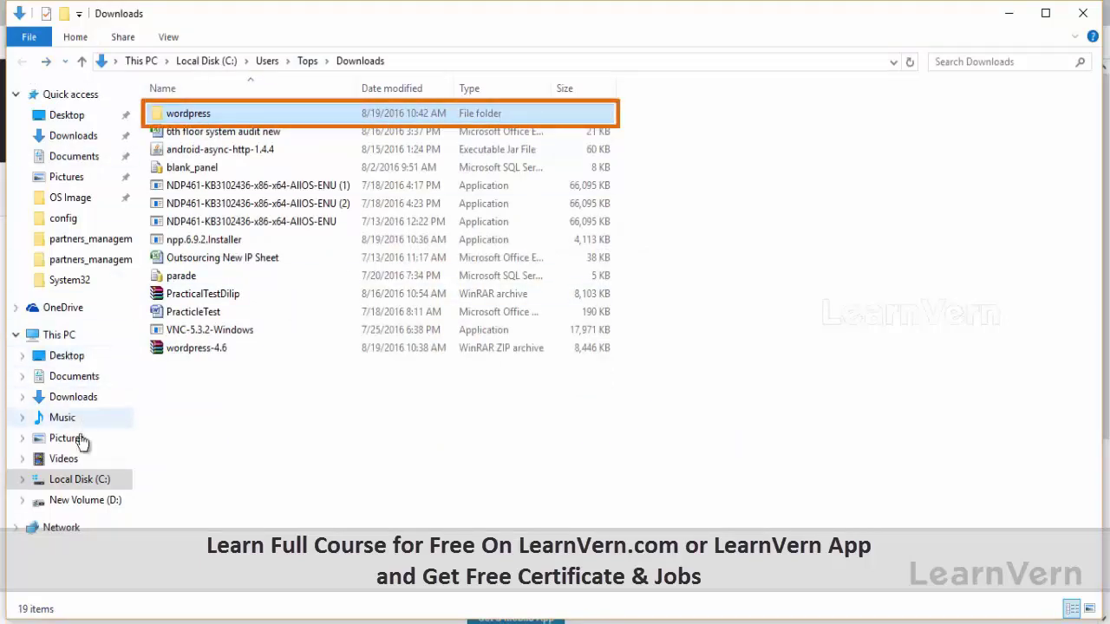
pyautogui.click(113, 499)
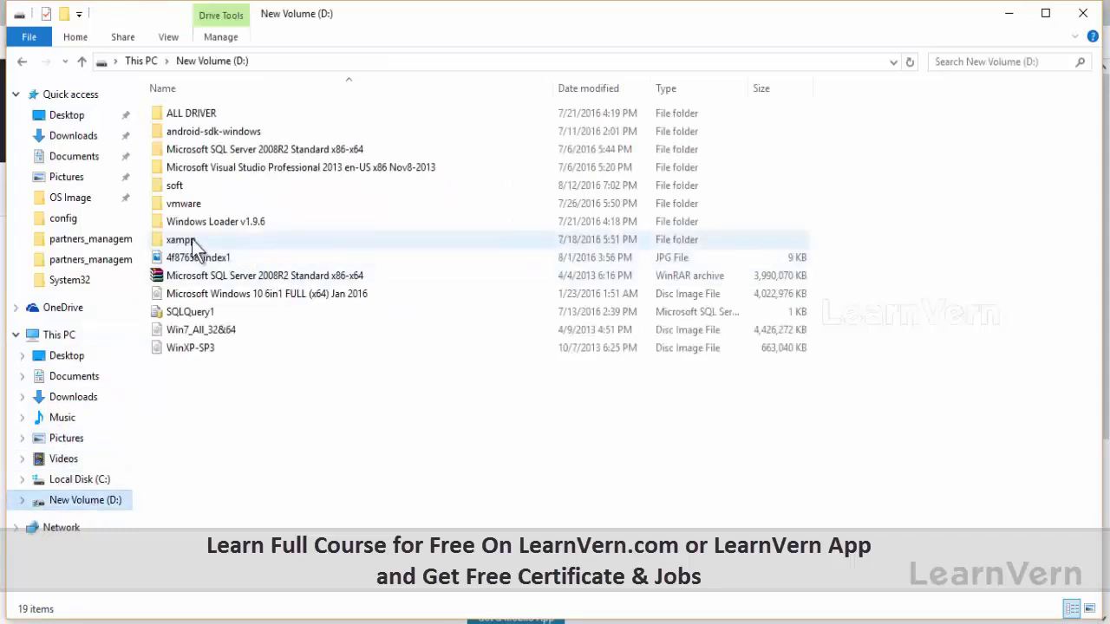
# Step: Check D:\xampp\htdocs, then return to Downloads to pick up the extracted wordpress folder
pyautogui.doubleClick(196, 239)
pyautogui.doubleClick(194, 185)
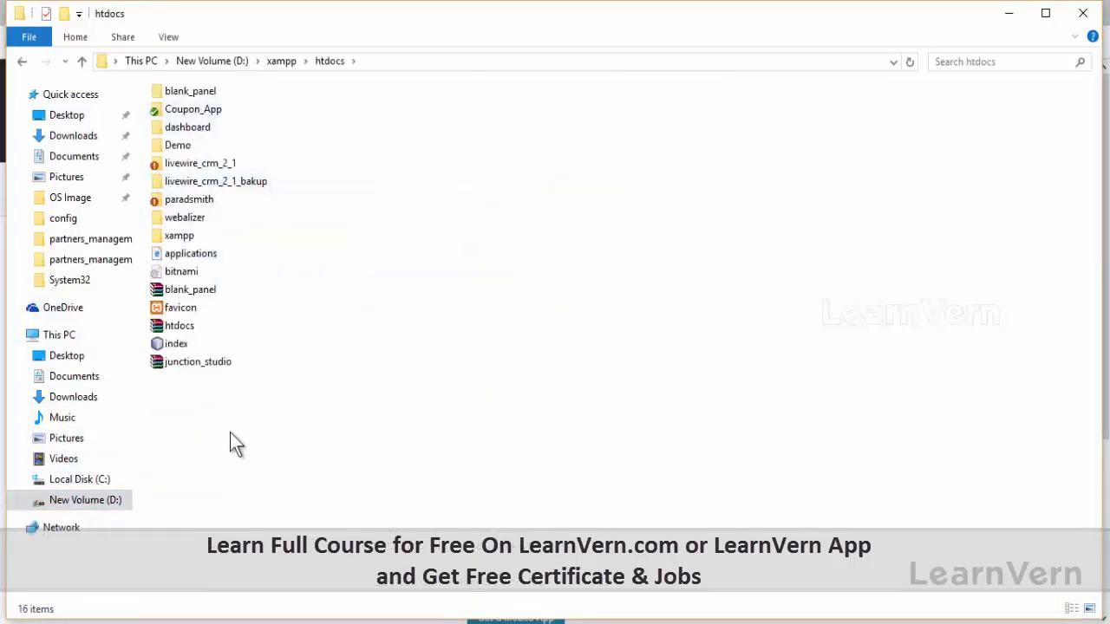
pyautogui.click(18, 65)
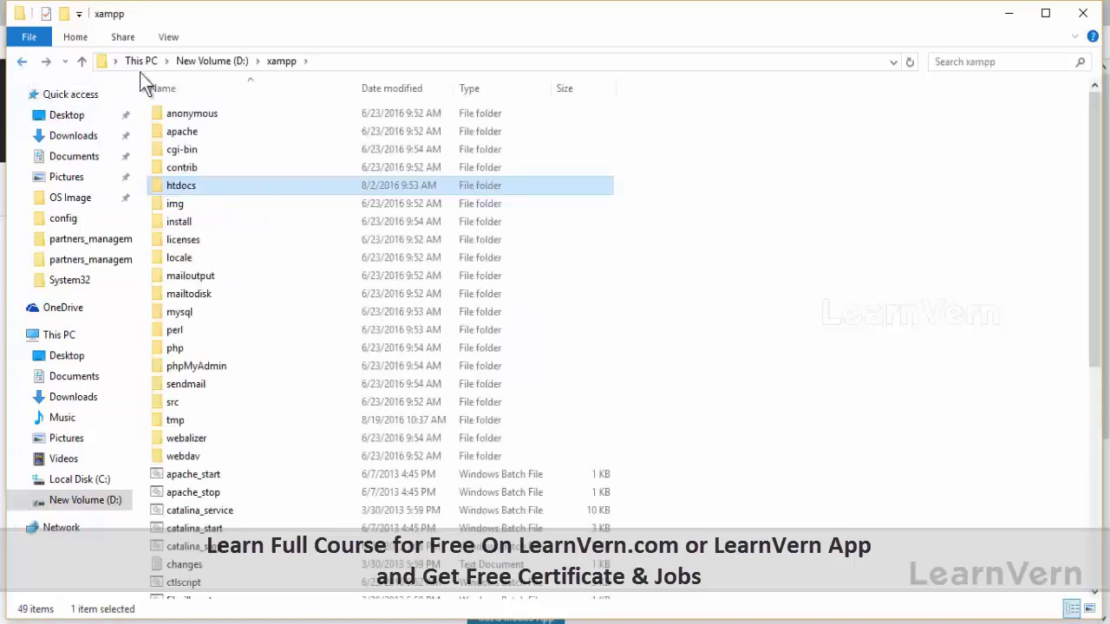
pyautogui.click(25, 62)
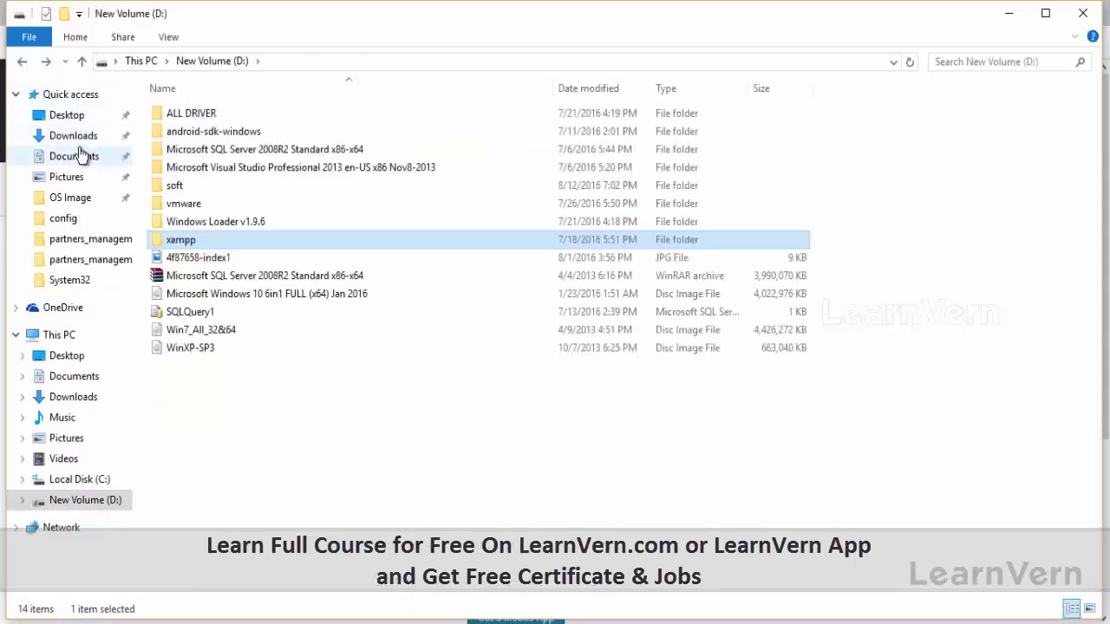
pyautogui.click(73, 136)
pyautogui.doubleClick(185, 111)
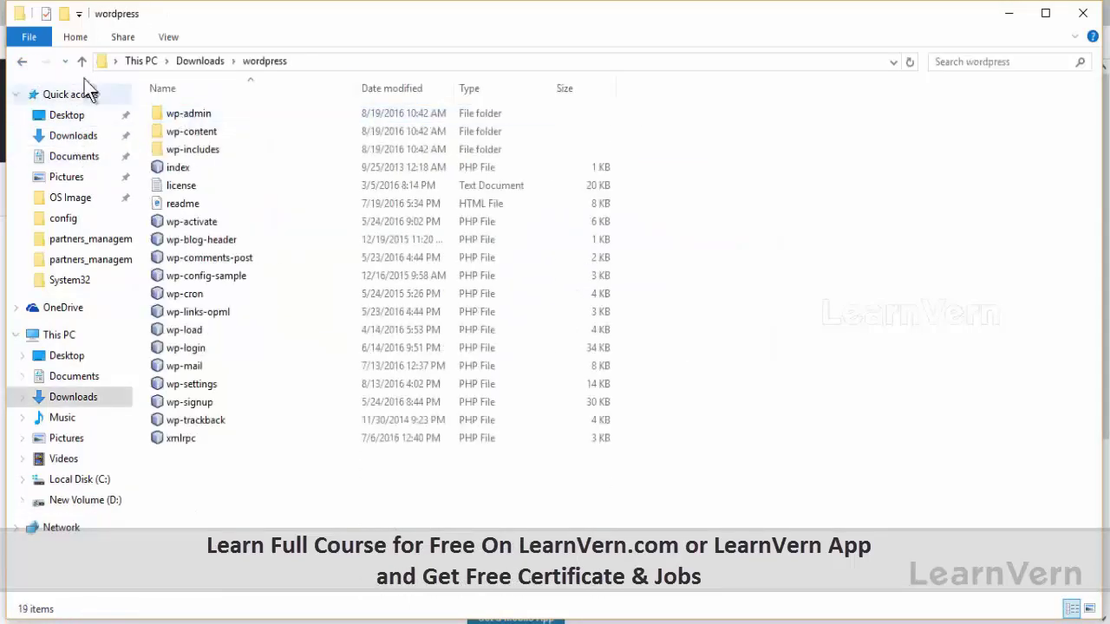
pyautogui.click(23, 61)
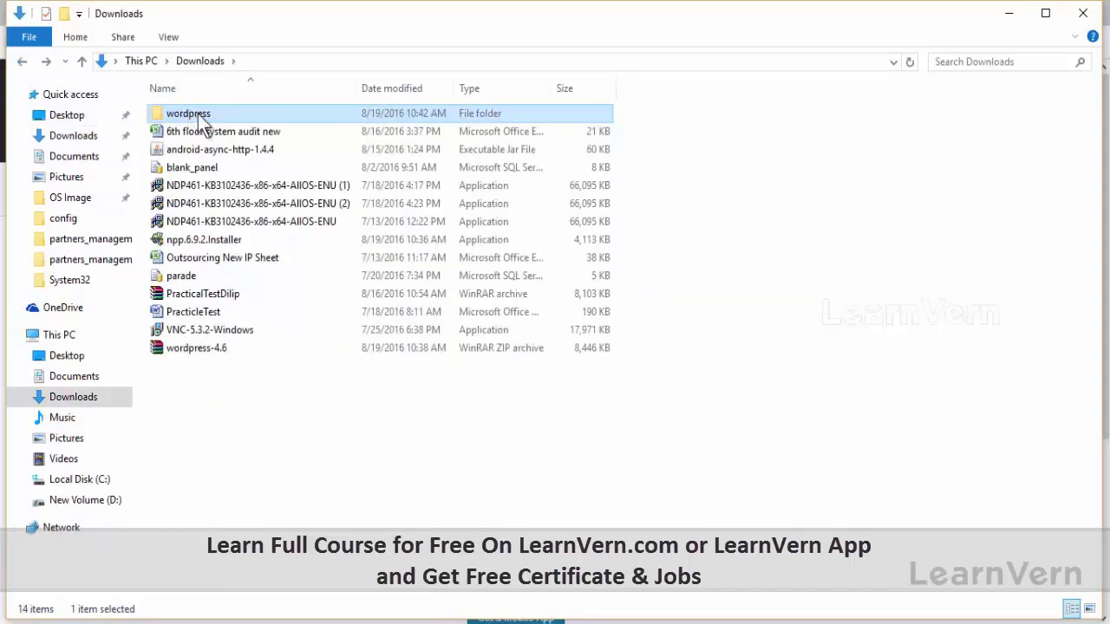
# Step: Paste the wordpress folder into D:\xampp\htdocs and switch to the XAMPP Control Panel
pyautogui.click(85, 500)
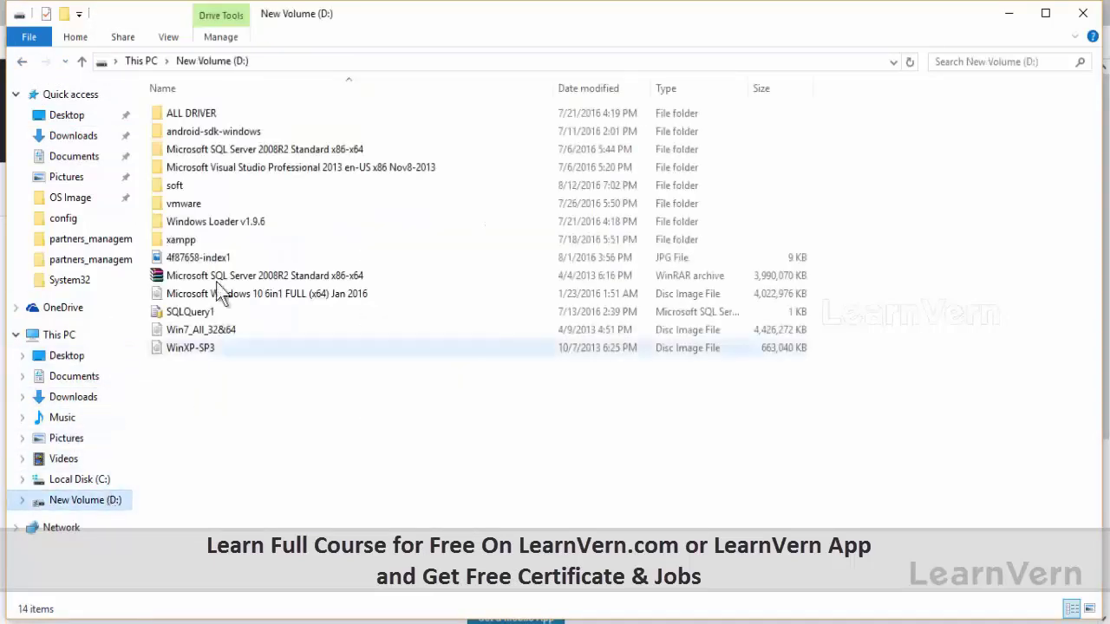
pyautogui.doubleClick(184, 243)
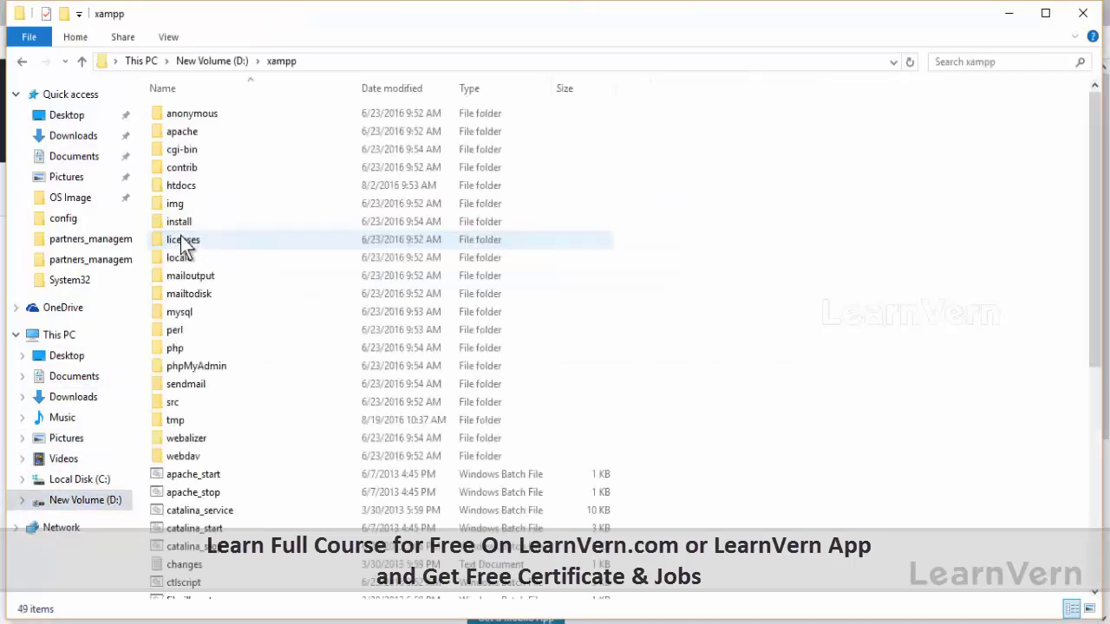
pyautogui.doubleClick(185, 181)
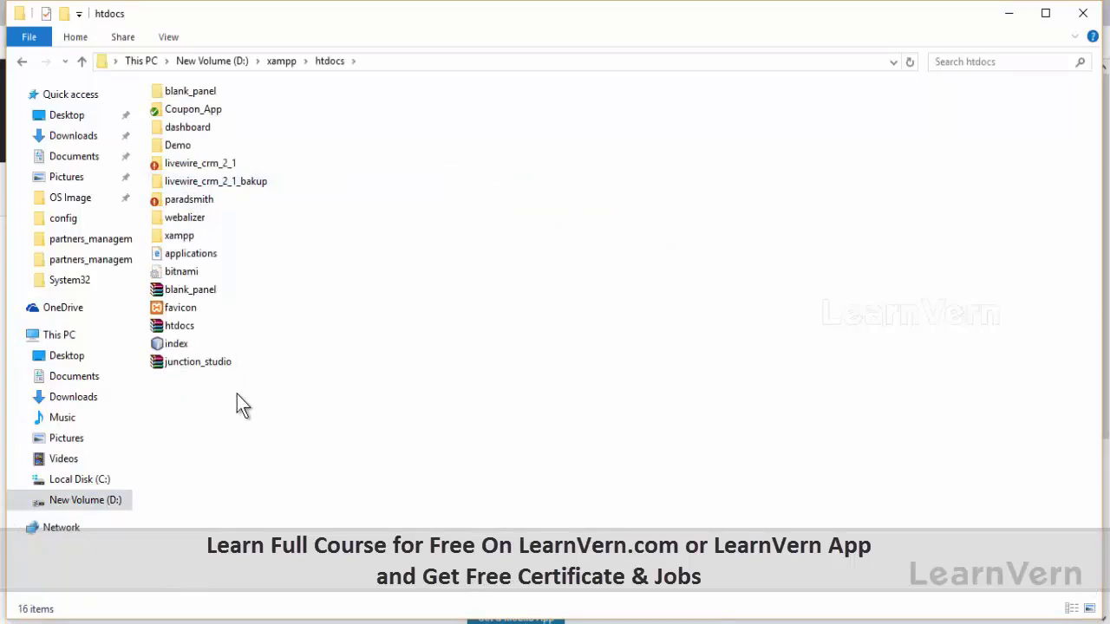
pyautogui.hotkey('ctrl', 'v')
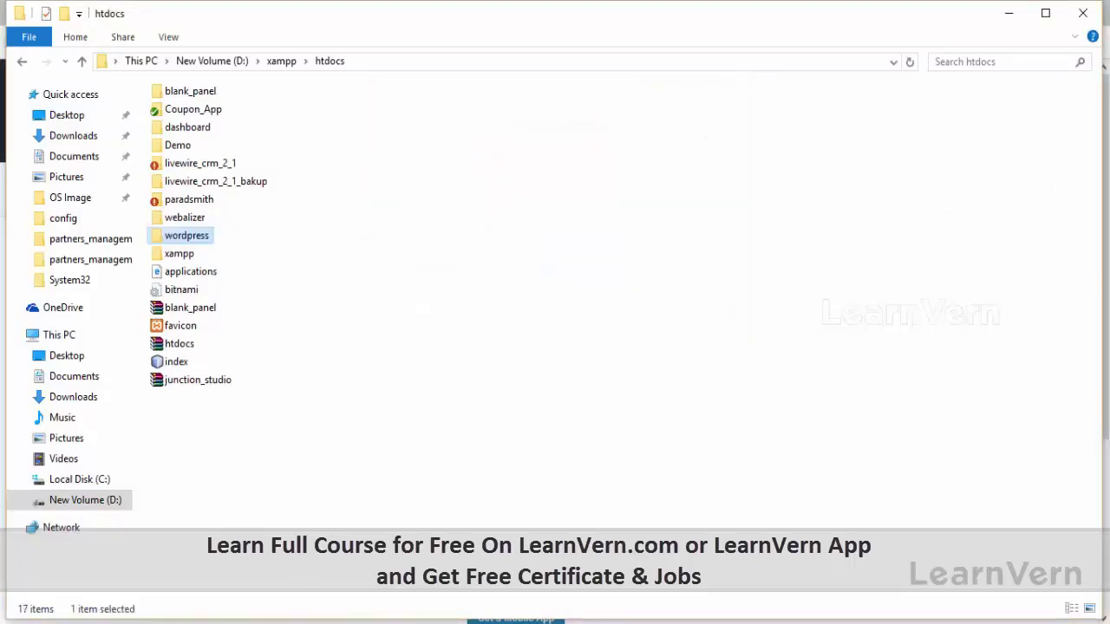
pyautogui.hotkey('alt', 'Tab')
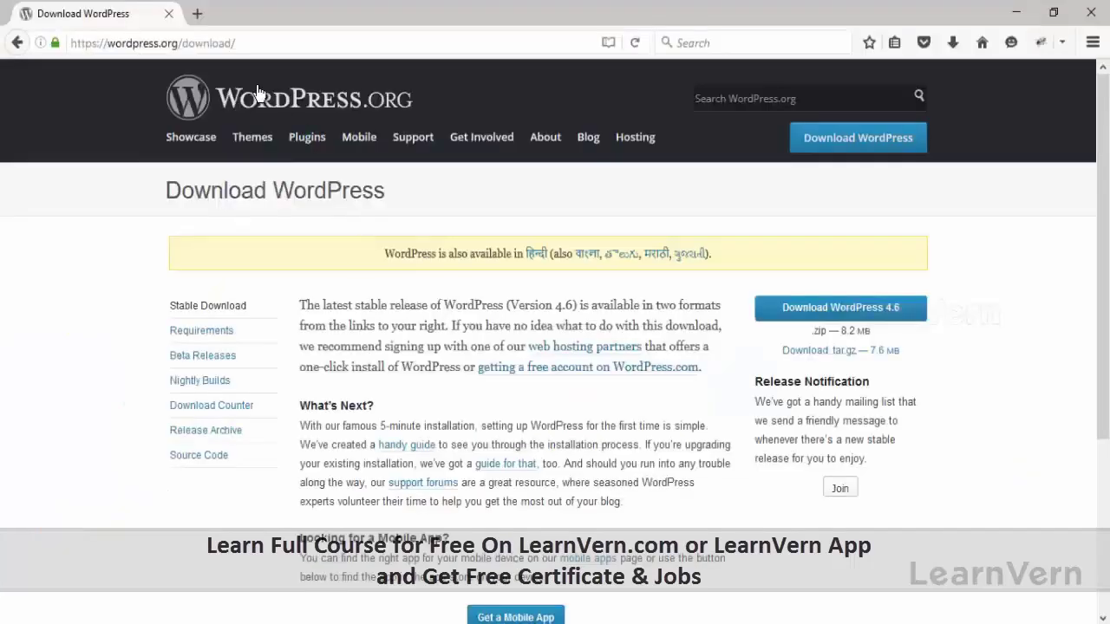
# Step: With Apache on 8080 and MySQL on 3306 running, open a new Firefox tab
pyautogui.click(198, 14)
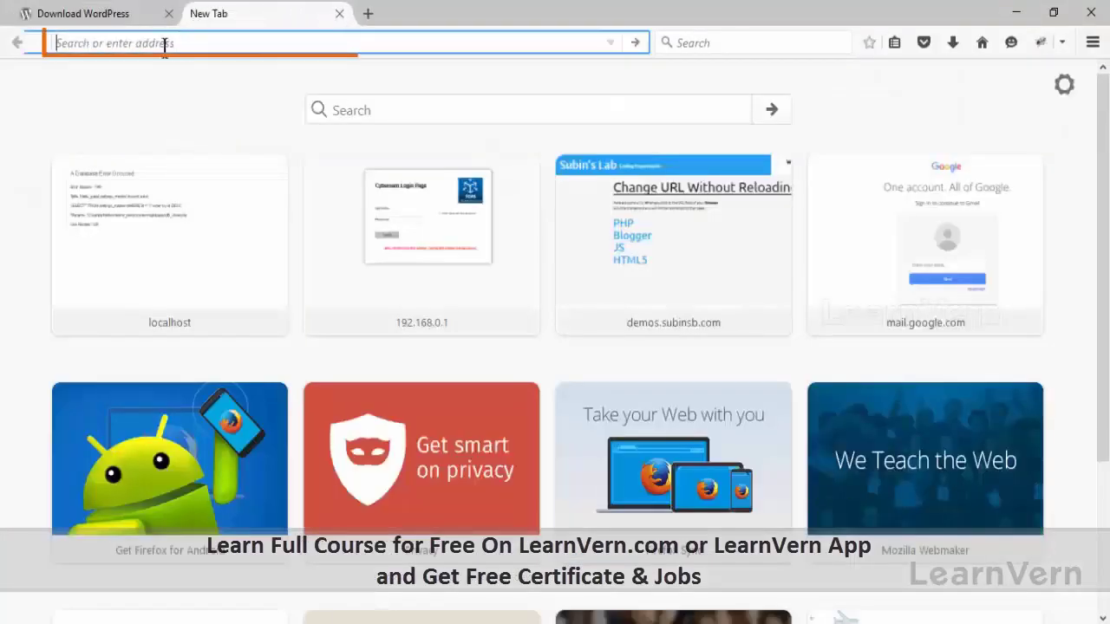
# Step: Load localhost:8080 to reach the XAMPP dashboard
pyautogui.write('localhost/')
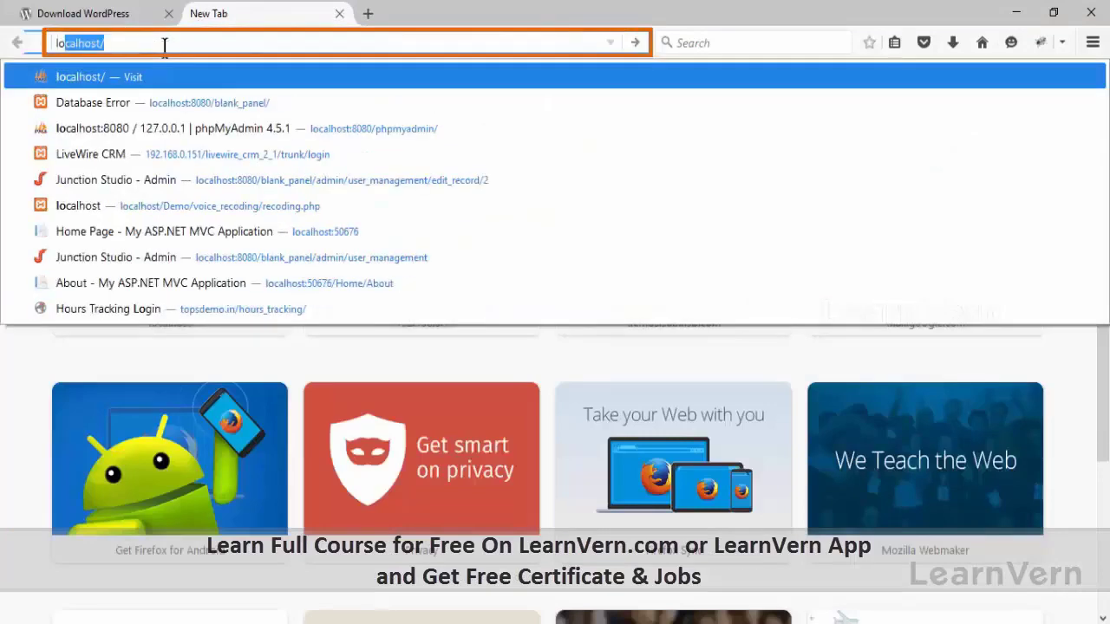
pyautogui.click(164, 45)
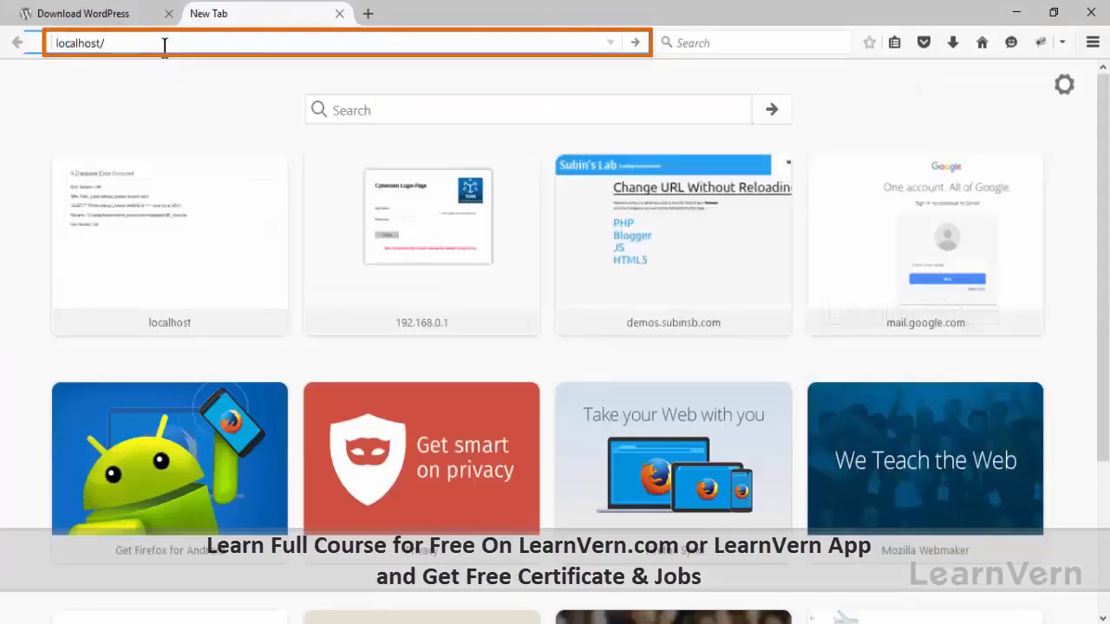
pyautogui.press('BackSpace')
pyautogui.write(':')
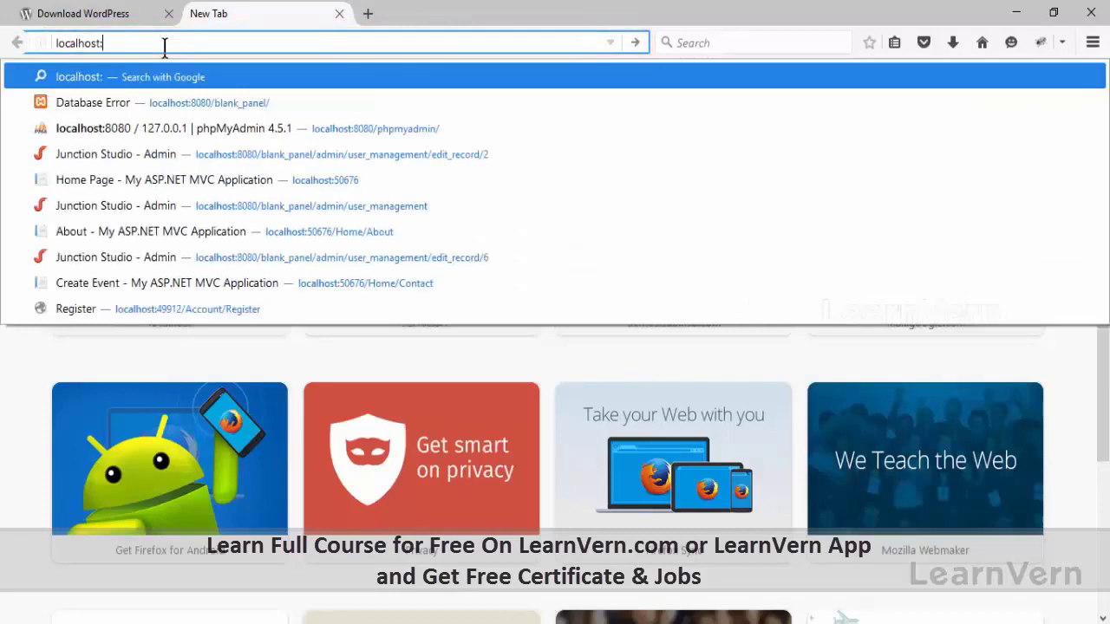
pyautogui.write('800')
pyautogui.press('Return')
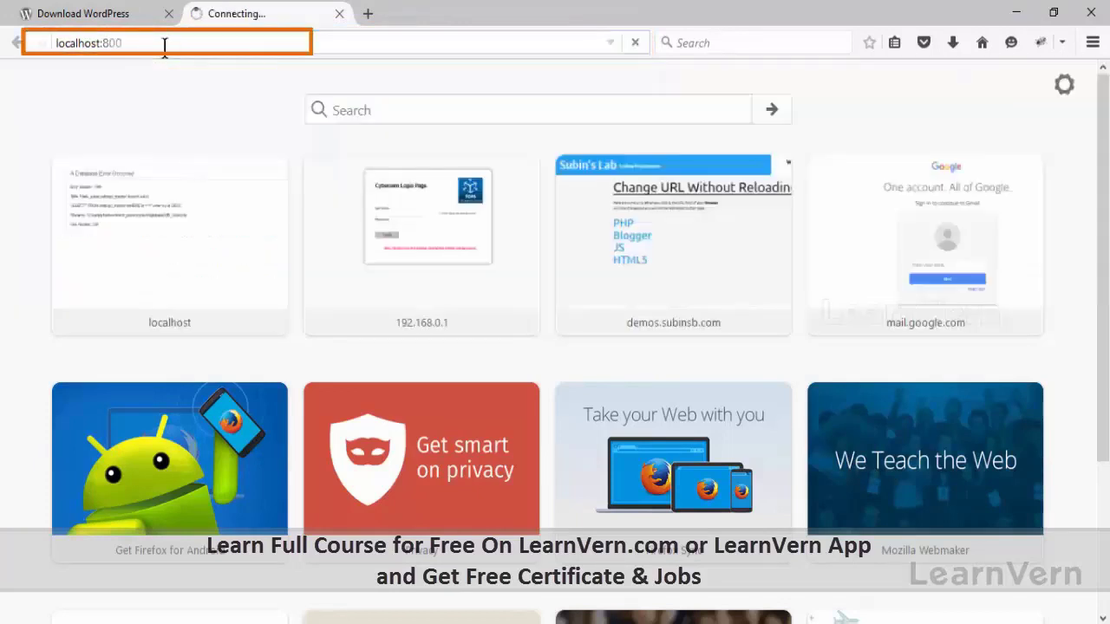
pyautogui.click(164, 45)
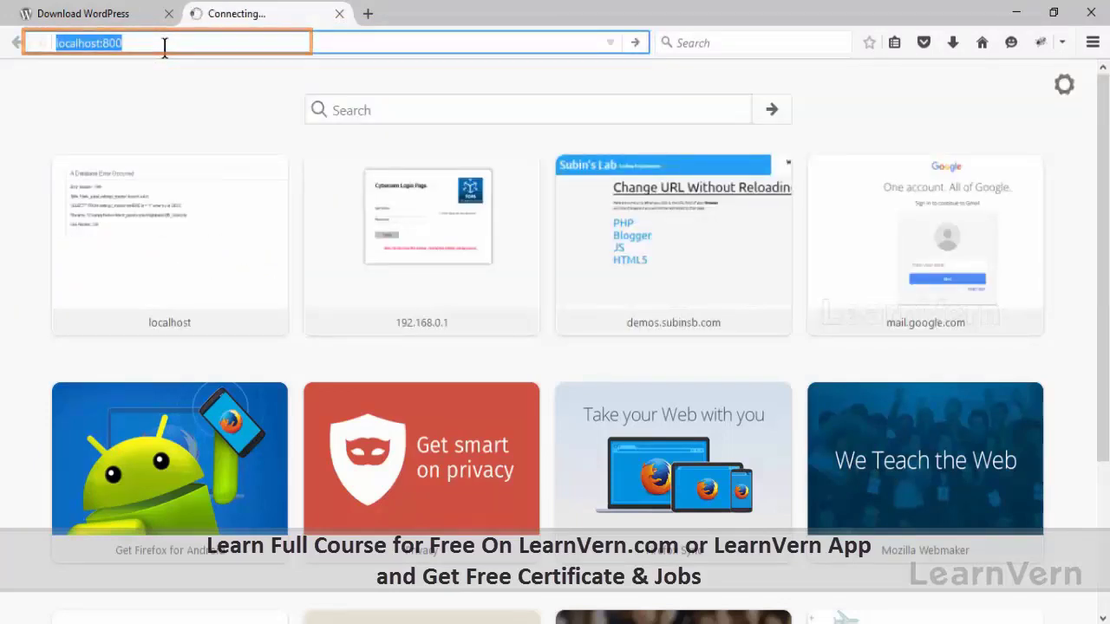
pyautogui.click(164, 45)
pyautogui.write('0')
pyautogui.press('Return')
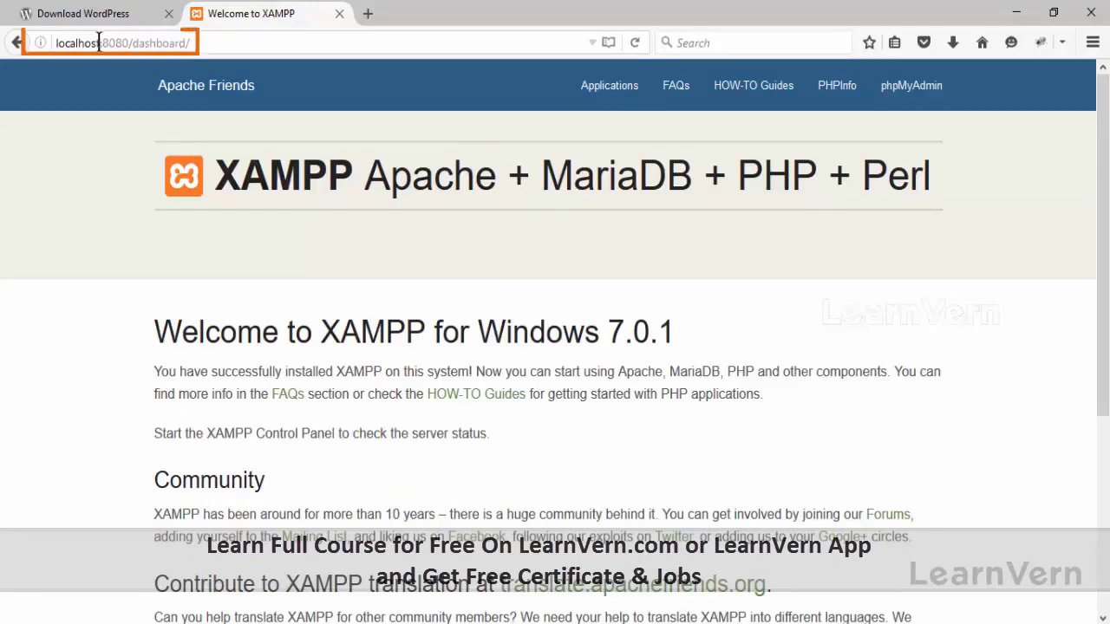
# Step: Change the address to localhost:8080/phpmyadmin and load phpMyAdmin
pyautogui.moveTo(101, 42); pyautogui.dragTo(273, 54)
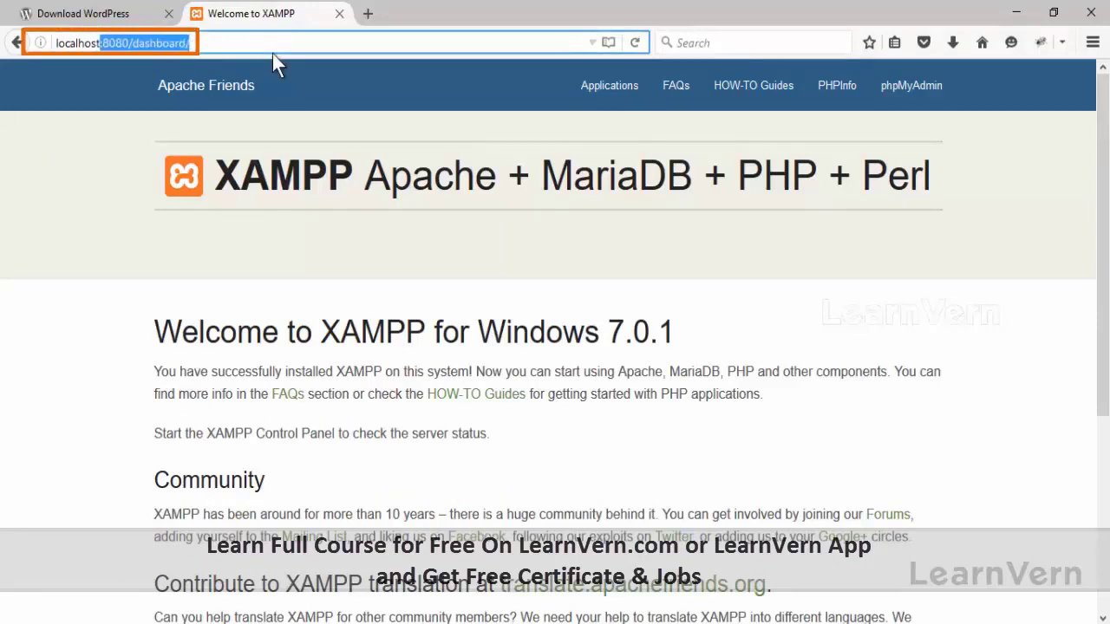
pyautogui.press('BackSpace')
pyautogui.write('/')
pyautogui.press('BackSpace')
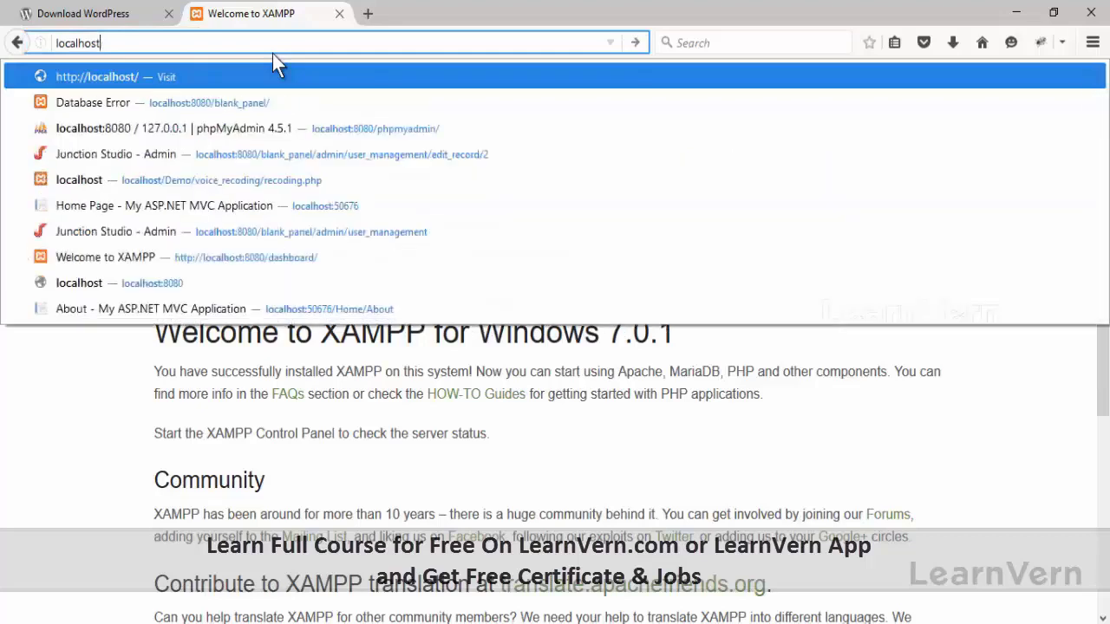
pyautogui.write(':800')
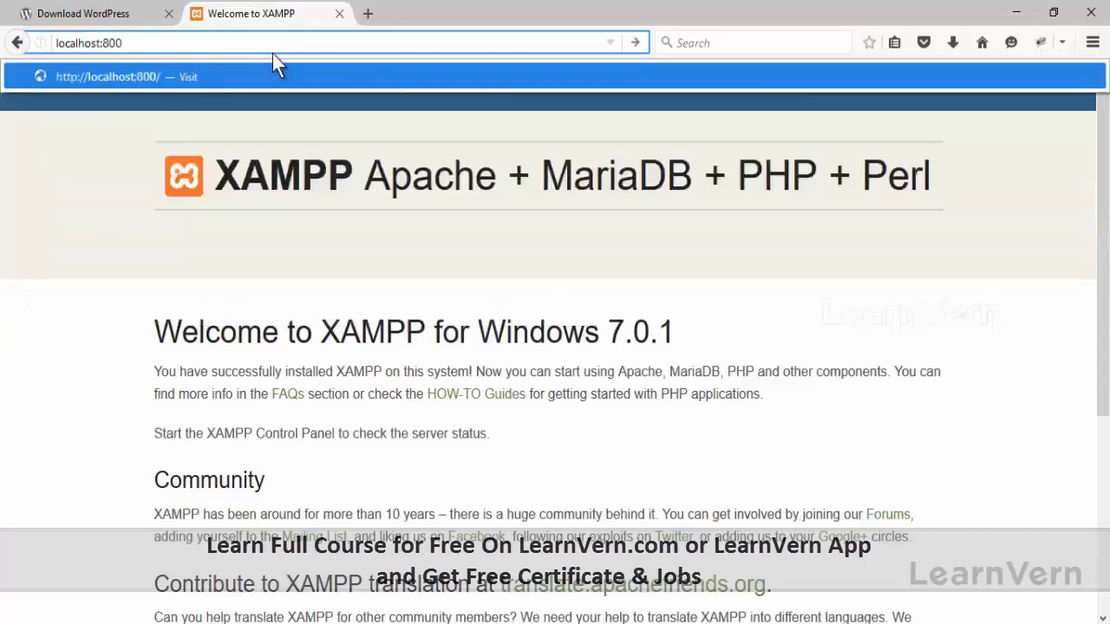
pyautogui.press('BackSpace')
pyautogui.write('80/')
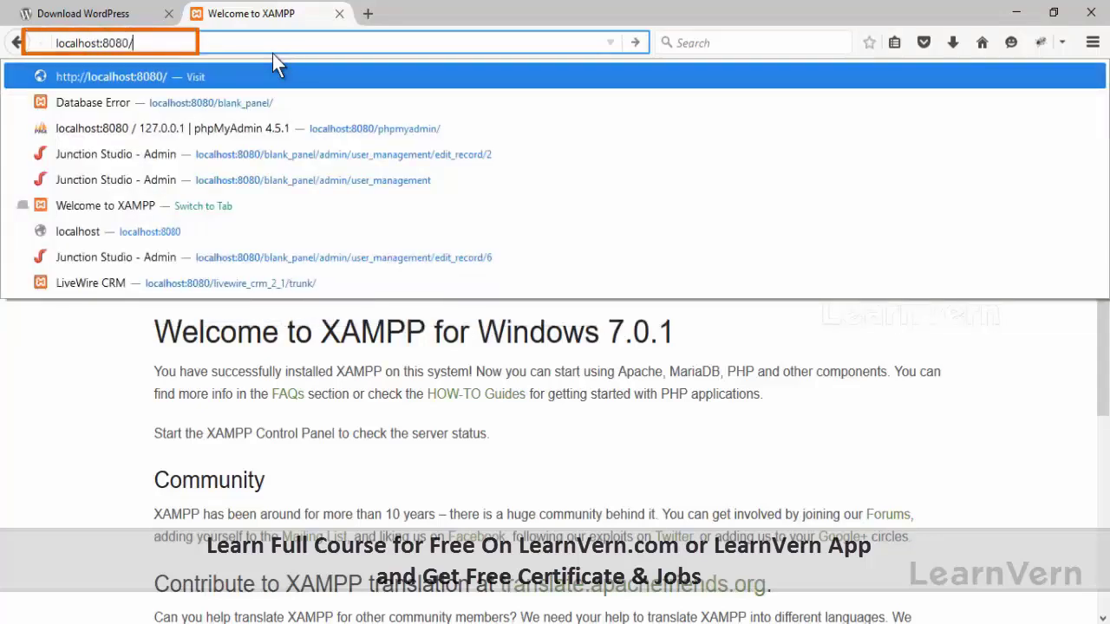
pyautogui.write('php')
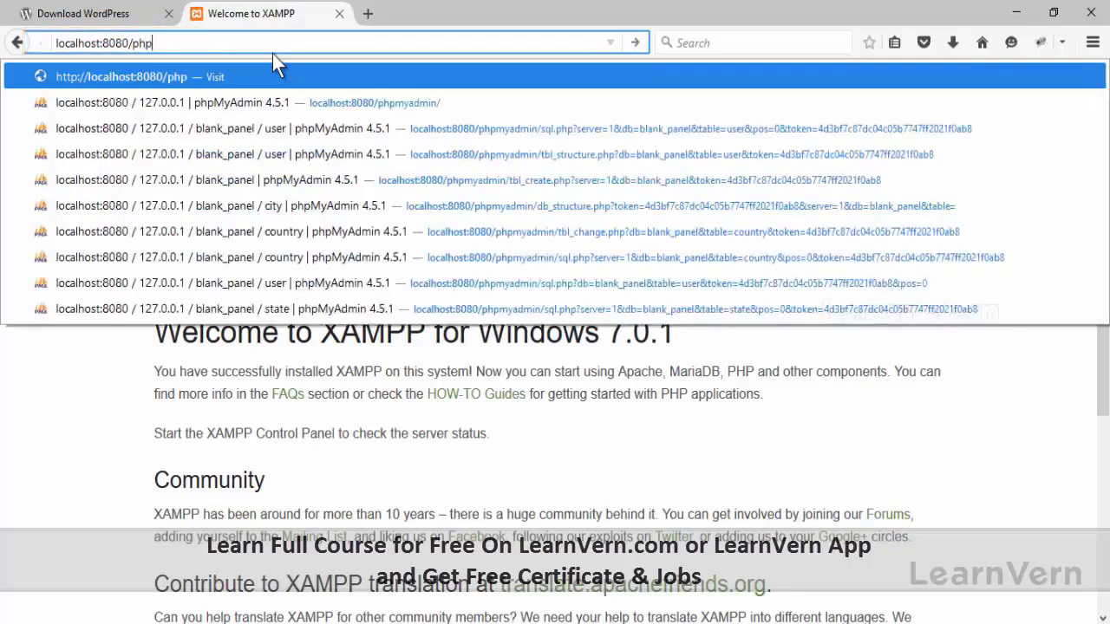
pyautogui.write('myadmi')
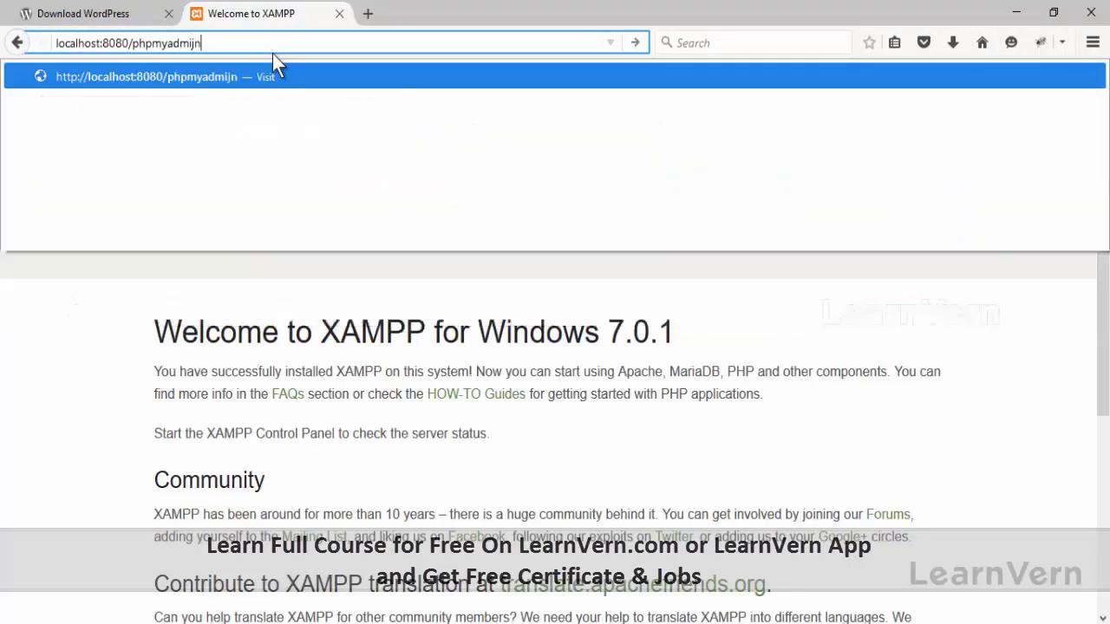
pyautogui.write('n')
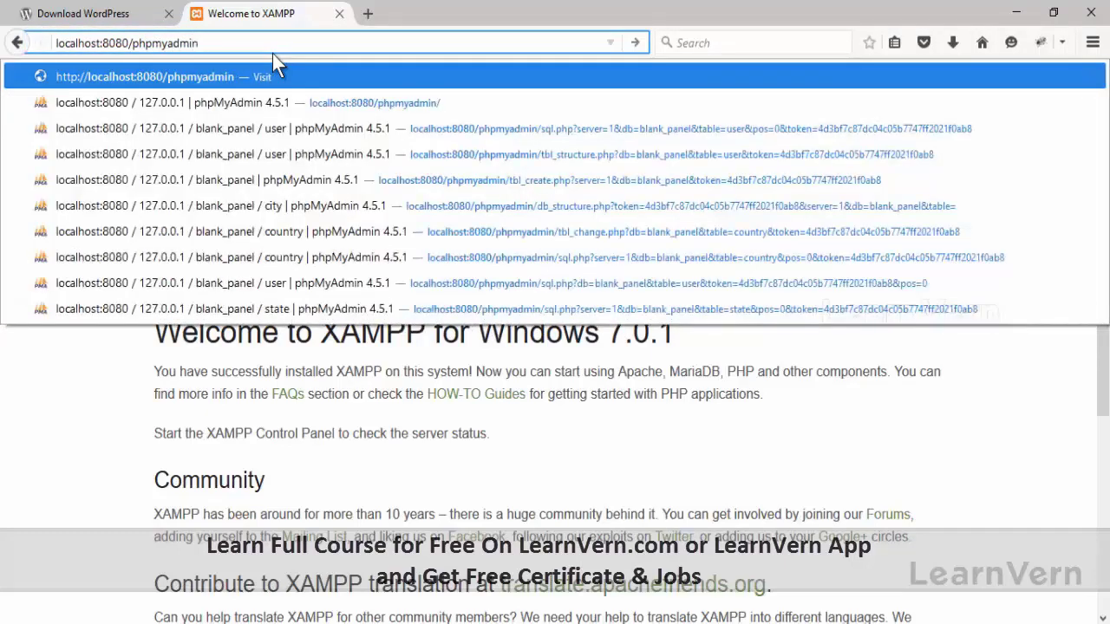
pyautogui.press('Return')
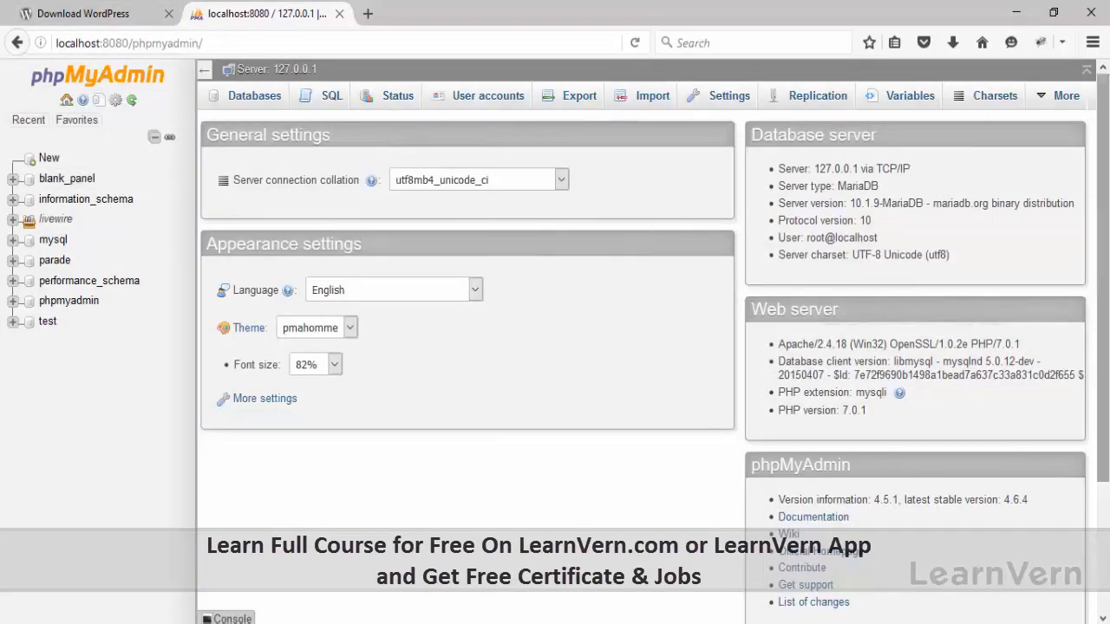
# Step: Close the Download WordPress tab
pyautogui.scroll(-2, 1097, 381)
pyautogui.scroll(2, 1097, 382)
pyautogui.click(102, 9)
pyautogui.click(168, 13)
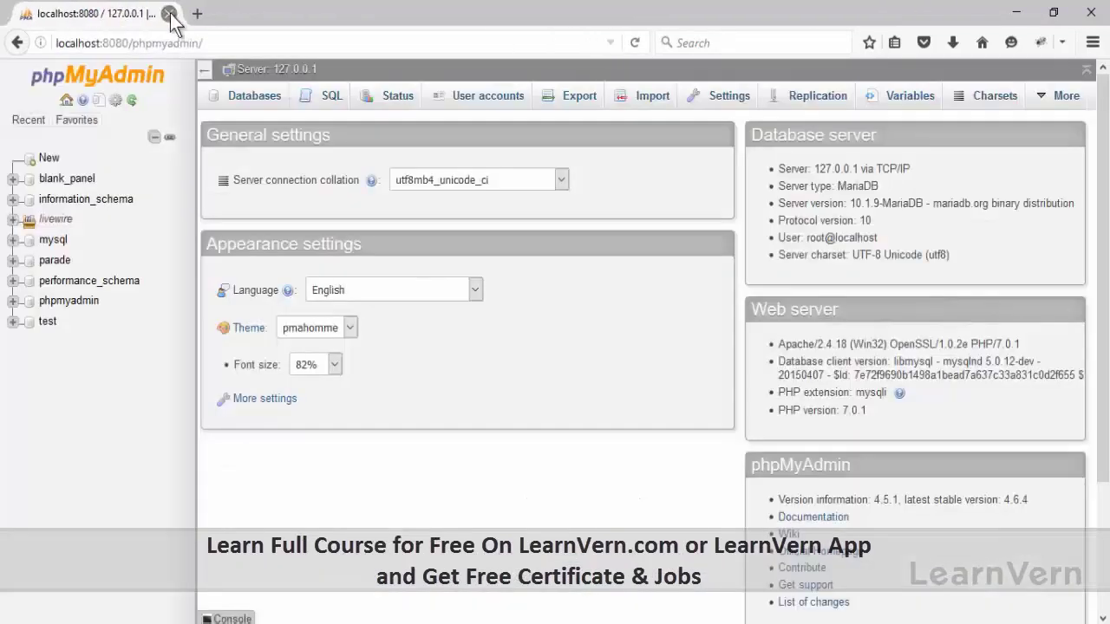
# Step: In a new tab, load localhost:8080 and then localhost:8080/wordpress
pyautogui.click(208, 13)
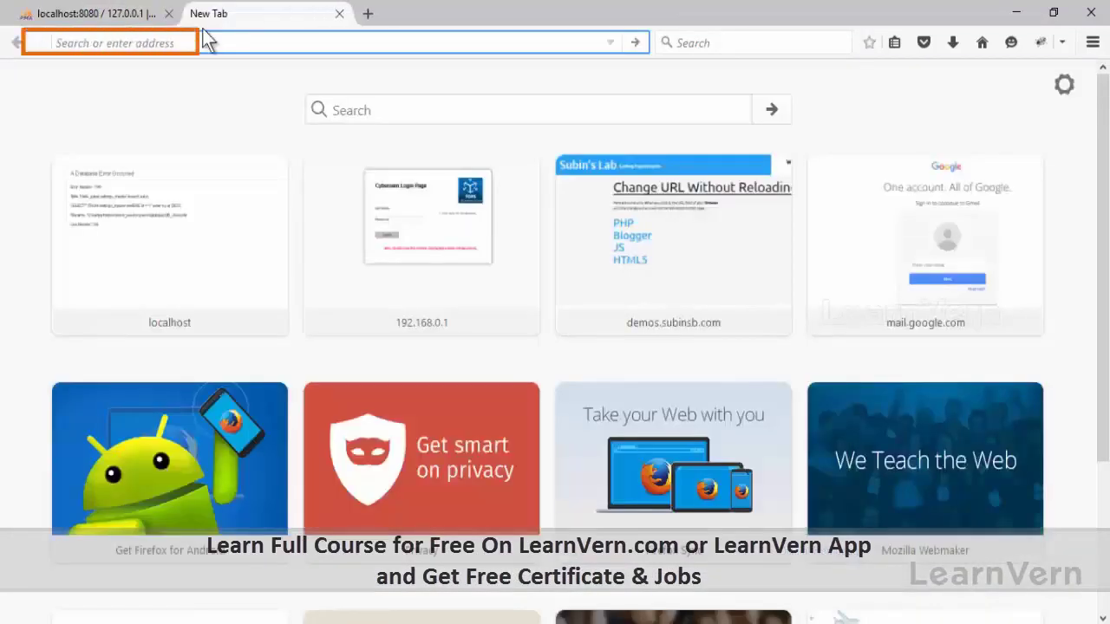
pyautogui.write('localhost')
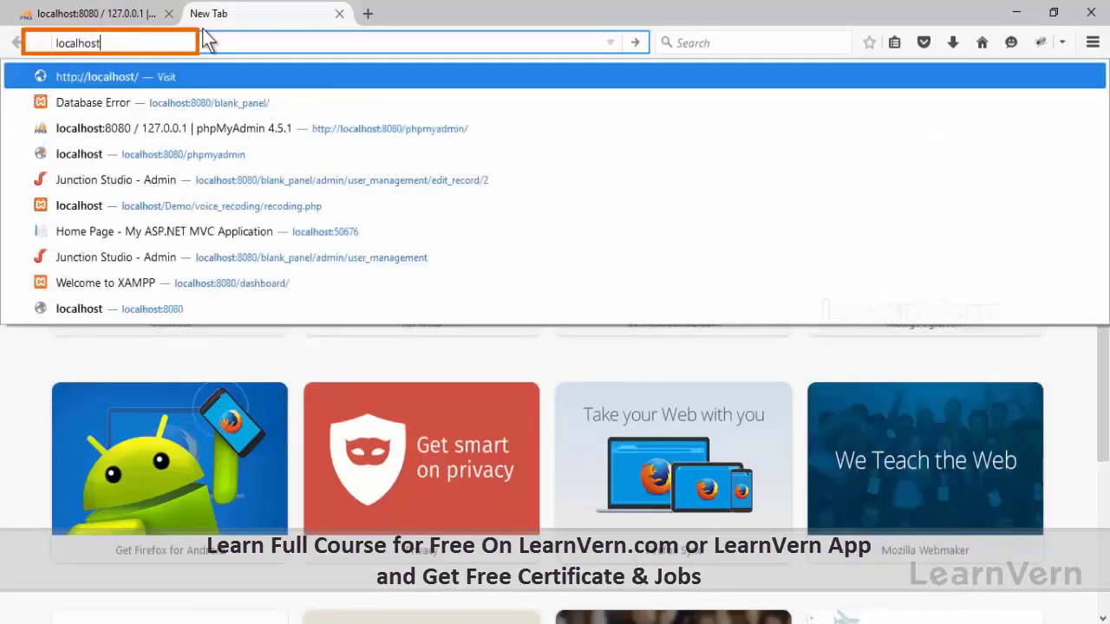
pyautogui.write(':80')
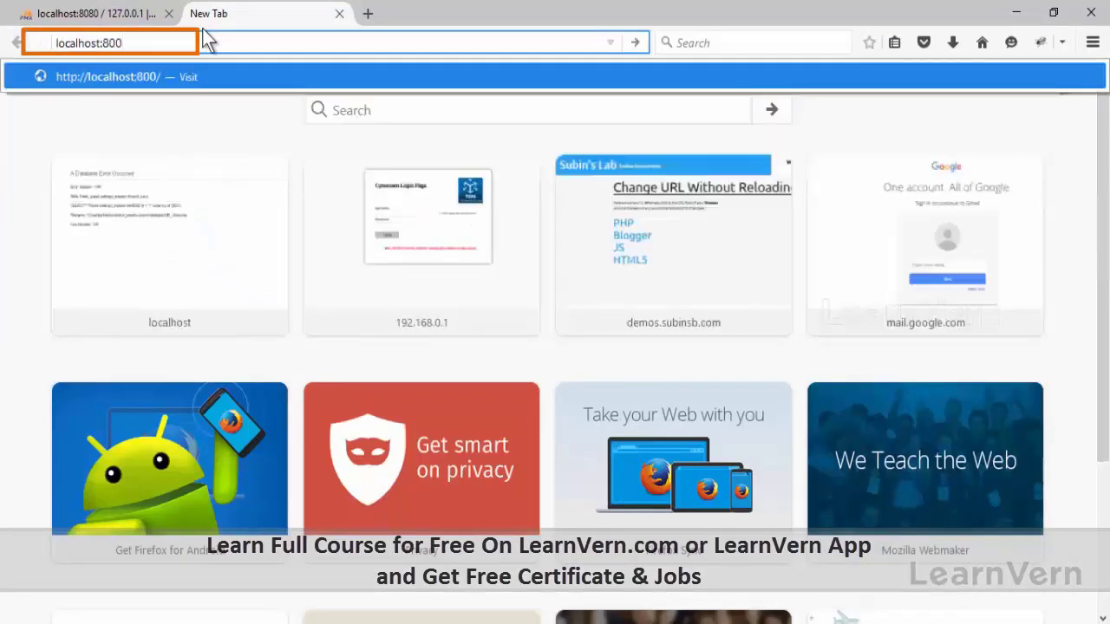
pyautogui.write('80')
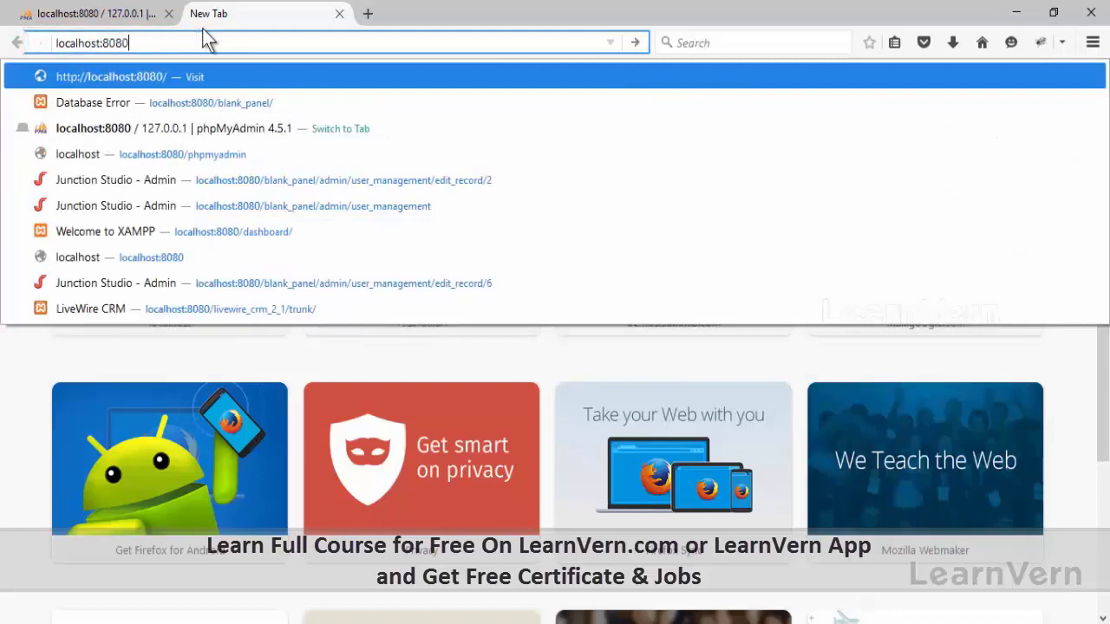
pyautogui.press('Return')
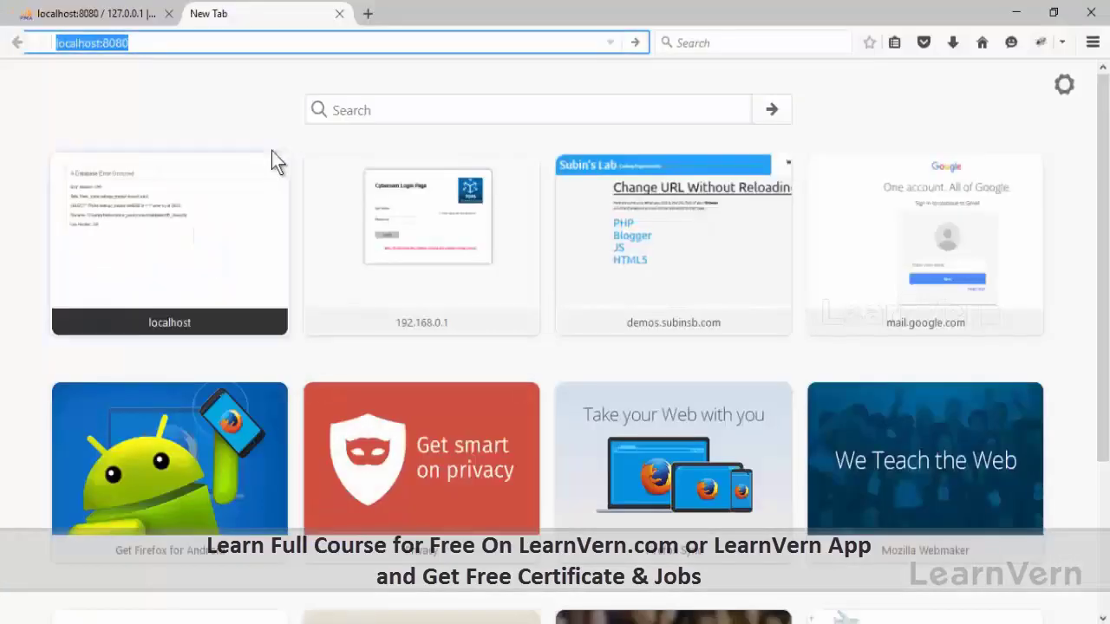
pyautogui.click(201, 39)
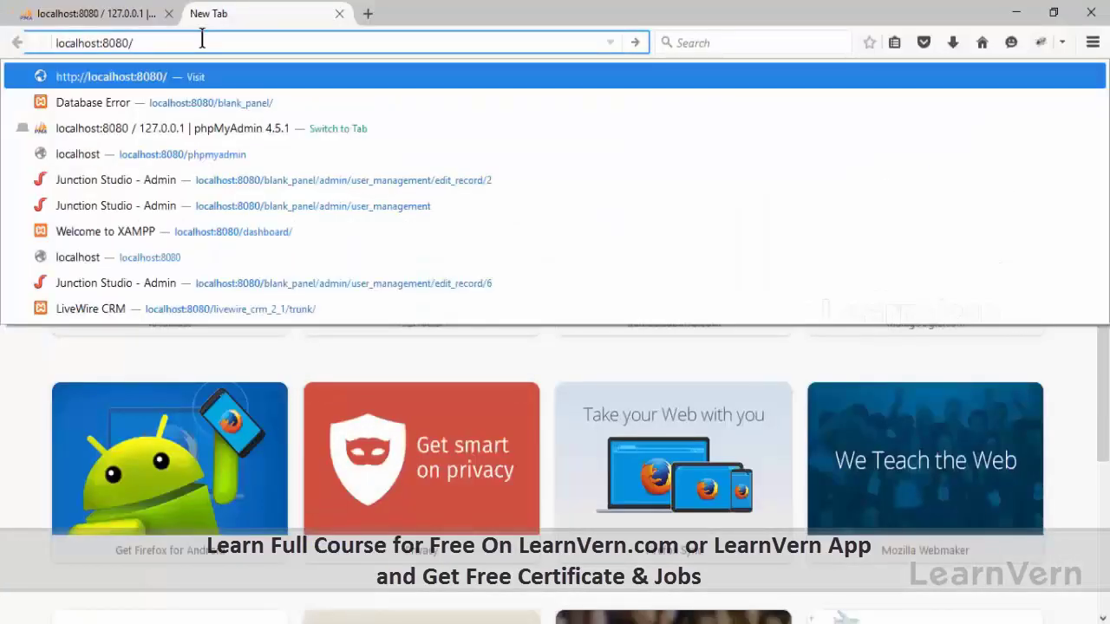
pyautogui.write('wordp')
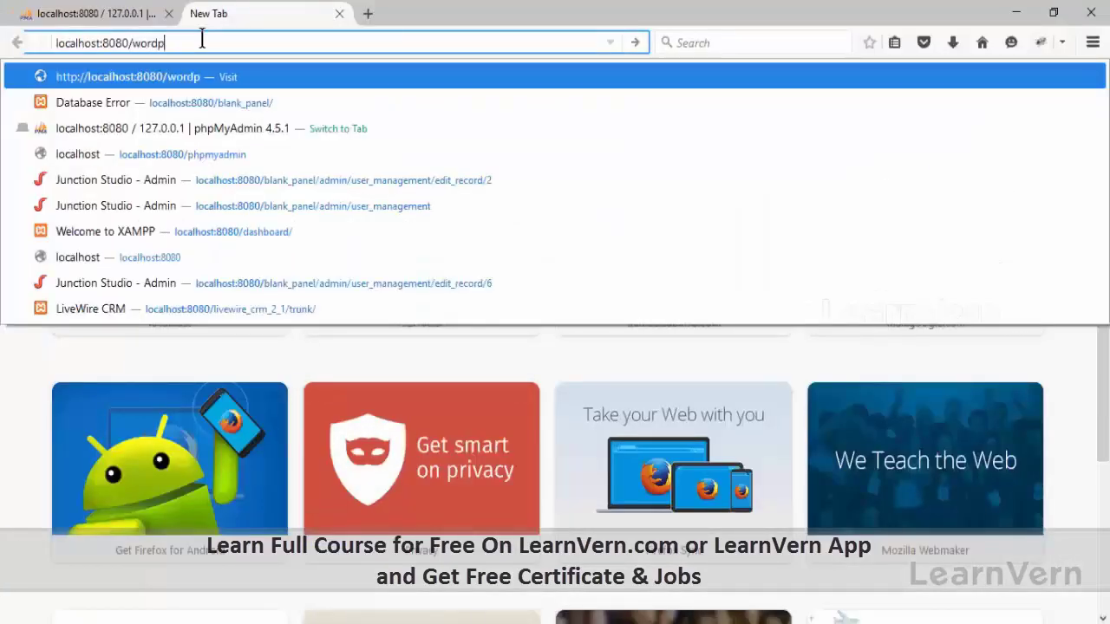
pyautogui.write('ress')
pyautogui.press('Return')
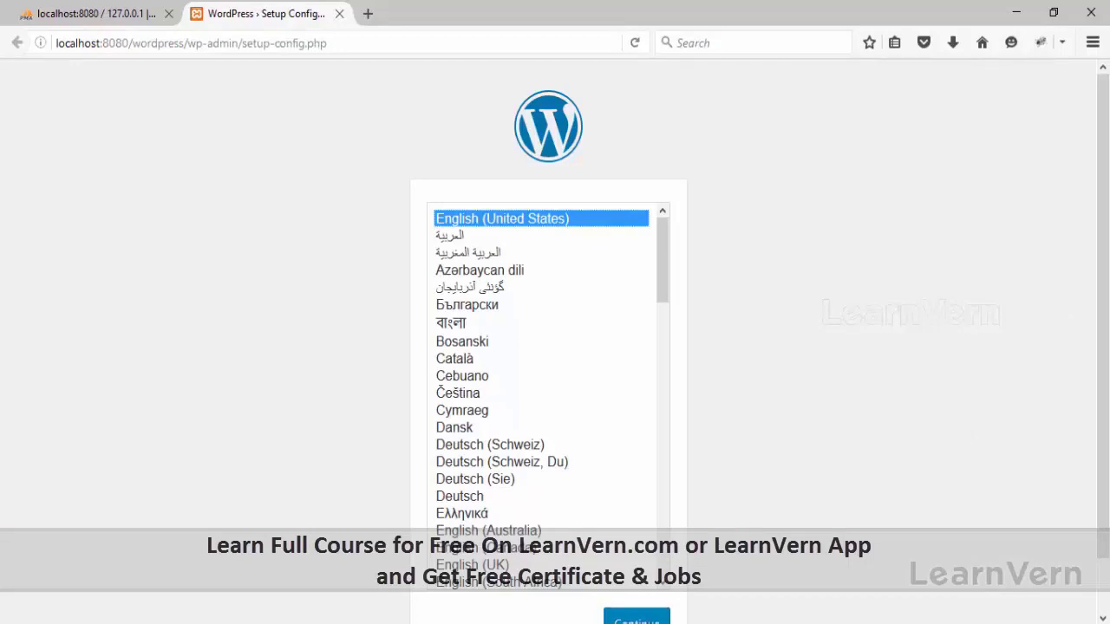
# Step: Launch Notepad from Start search and begin a note about the setup language
pyautogui.press('super')
pyautogui.write('note')
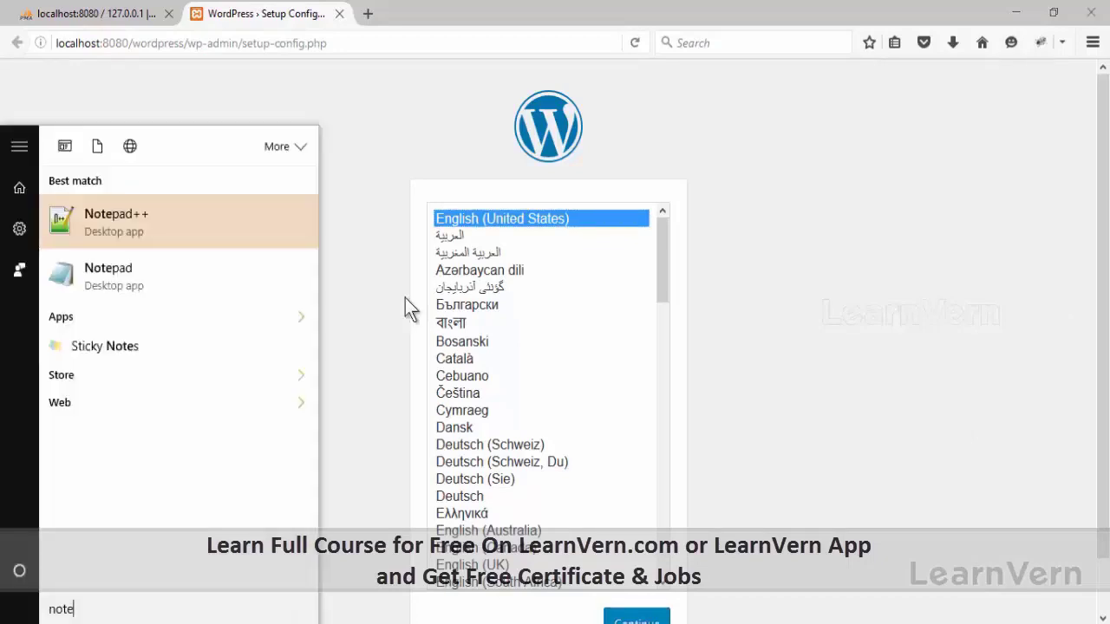
pyautogui.click(170, 270)
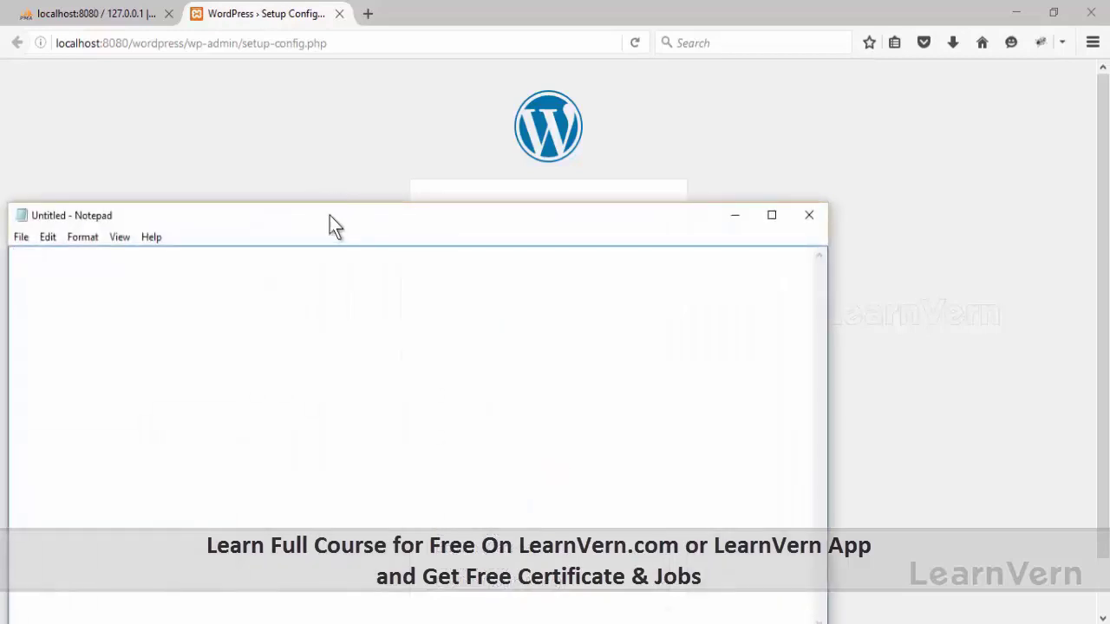
pyautogui.moveTo(329, 215); pyautogui.dragTo(714, 336)
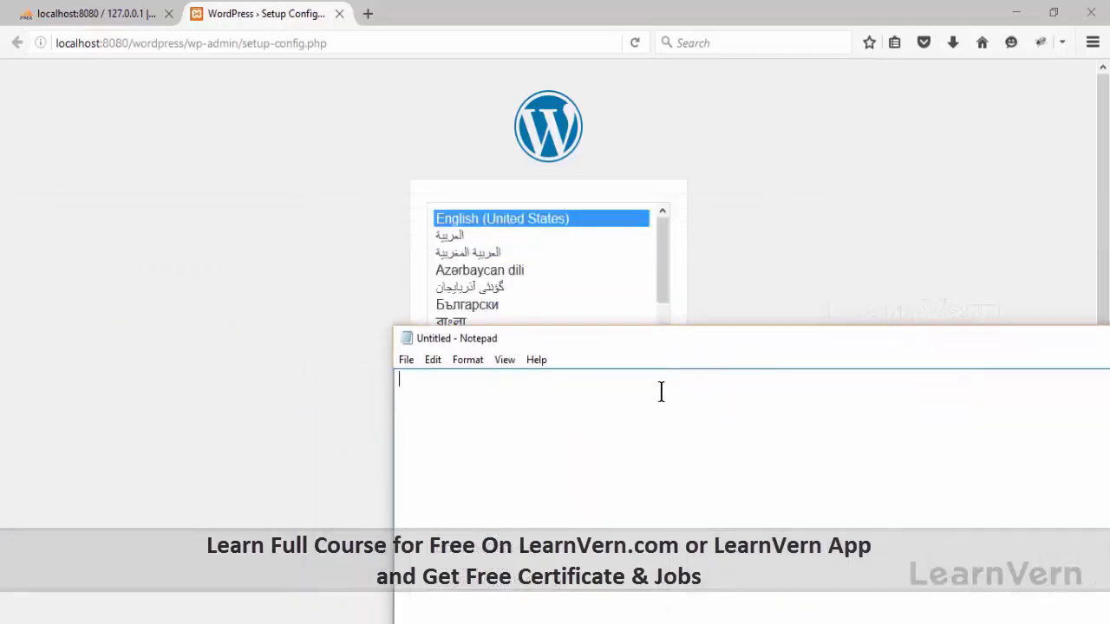
pyautogui.write('1ungy')
pyautogui.press('BackSpace')
pyautogui.press('BackSpace')
pyautogui.press('BackSpace')
pyautogui.write('guage')
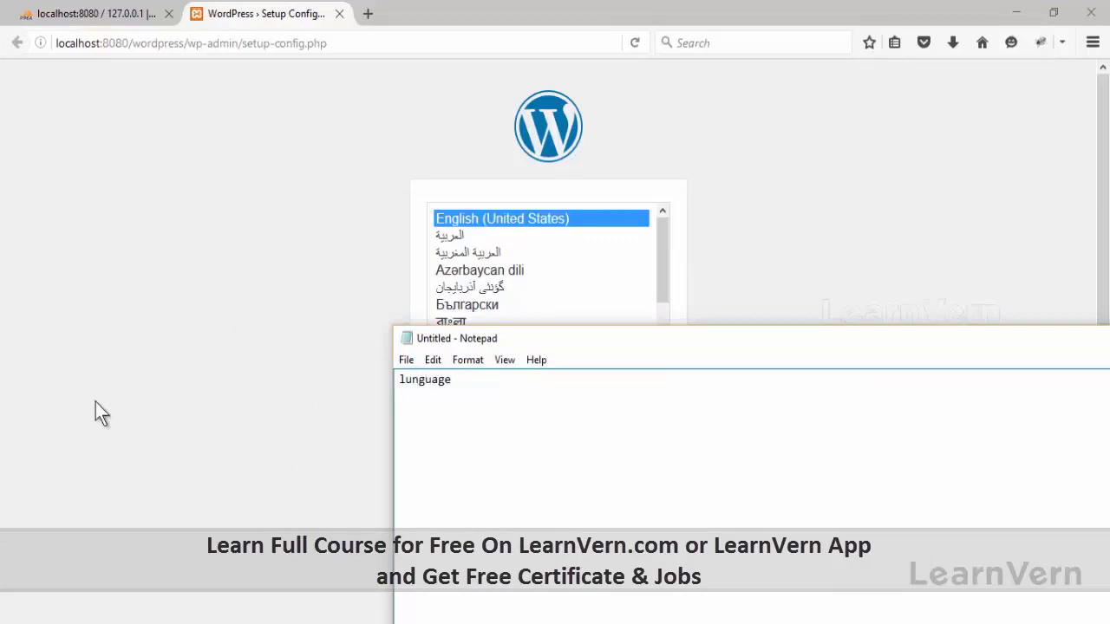
# Step: Back in the browser, keep English (United States) and continue the WordPress setup
pyautogui.click(74, 366)
pyautogui.scroll(-2, 495, 469)
pyautogui.scroll(2, 499, 455)
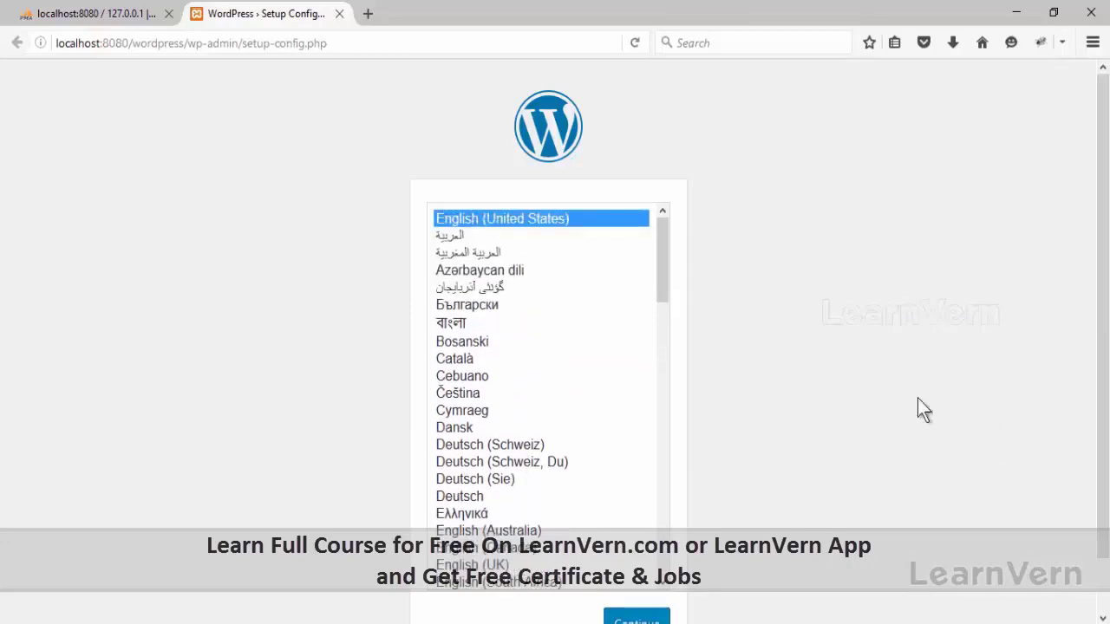
pyautogui.scroll(-1, 902, 468)
pyautogui.click(640, 579)
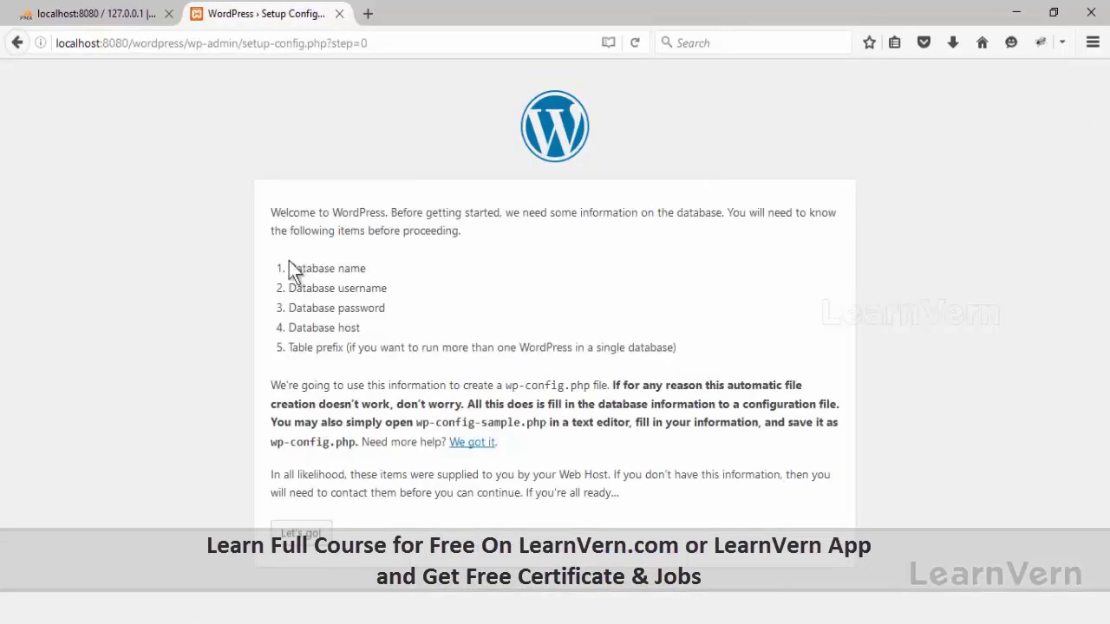
# Step: Proceed with Let's go! to the database connection form, then return to the phpMyAdmin tab
pyautogui.moveTo(289, 268); pyautogui.dragTo(356, 309)
pyautogui.click(357, 308)
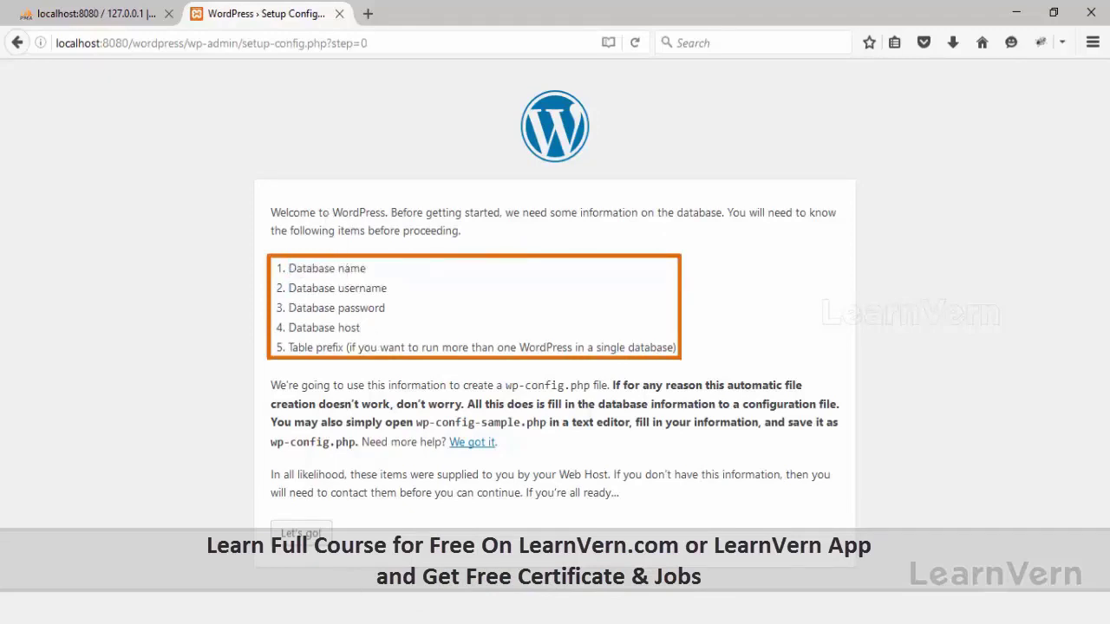
pyautogui.click(304, 535)
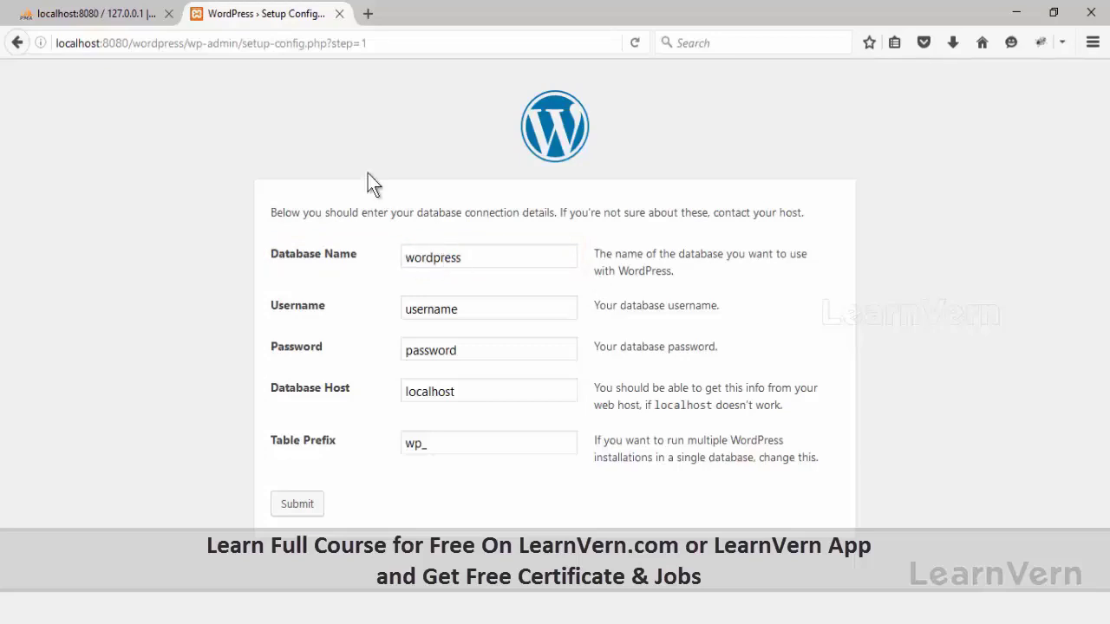
pyautogui.click(133, 11)
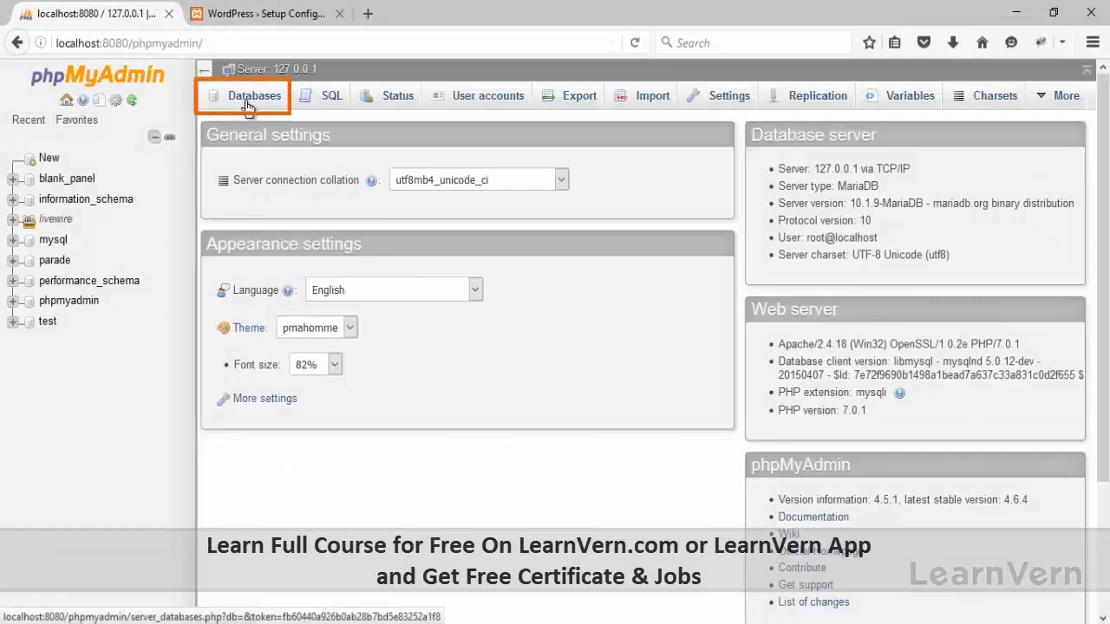
# Step: Create an empty database named 'wordpress' in phpMyAdmin and open it from the sidebar
pyautogui.click(248, 102)
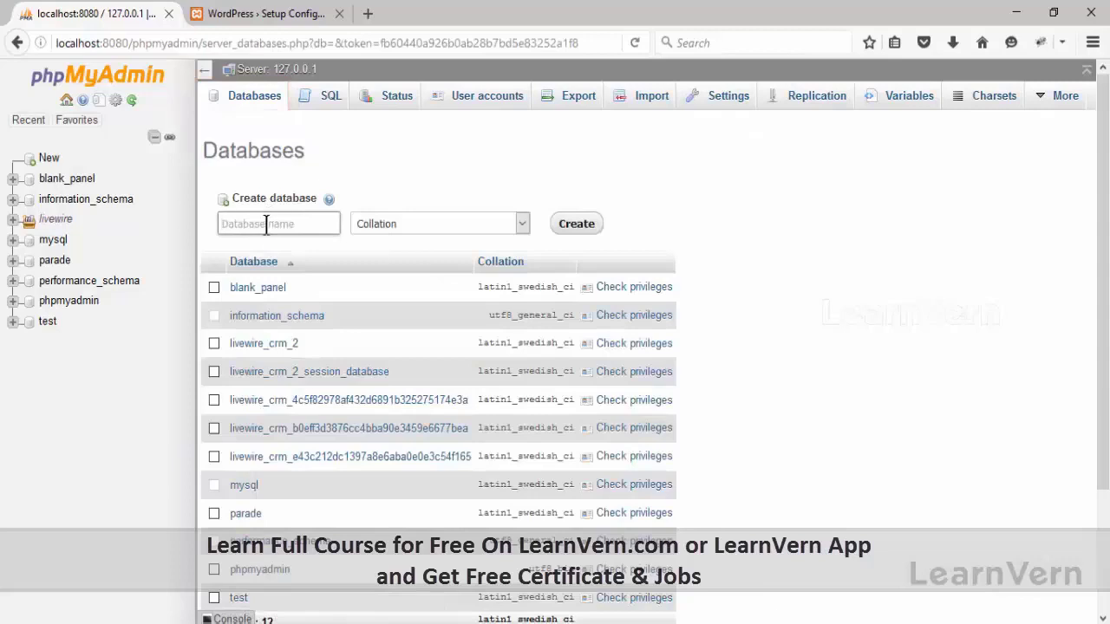
pyautogui.write('wordp')
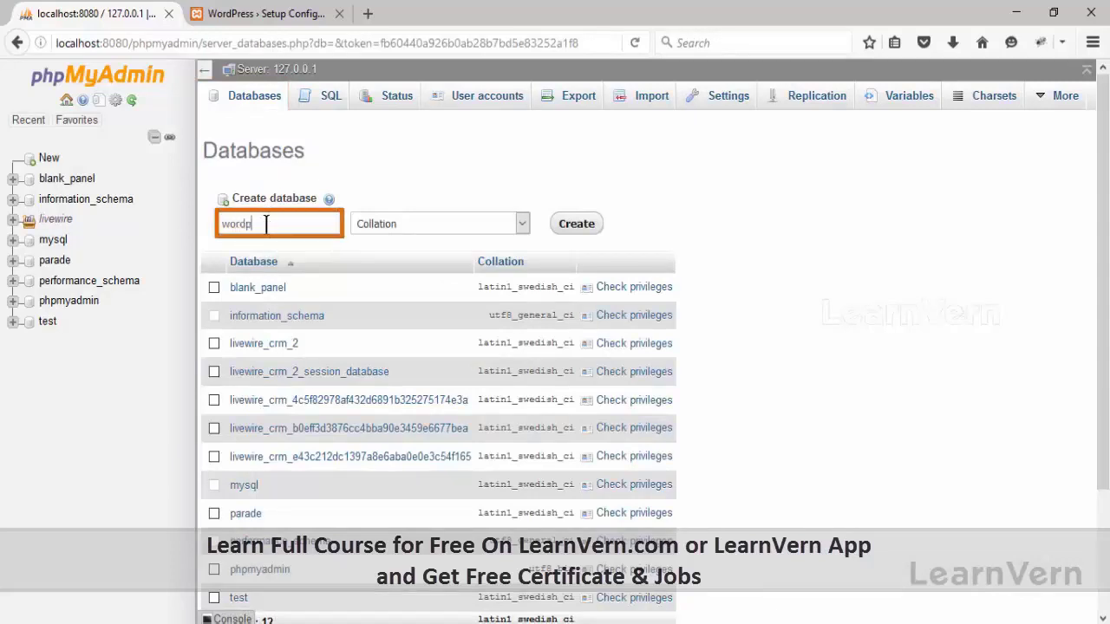
pyautogui.write('ress')
pyautogui.click(576, 225)
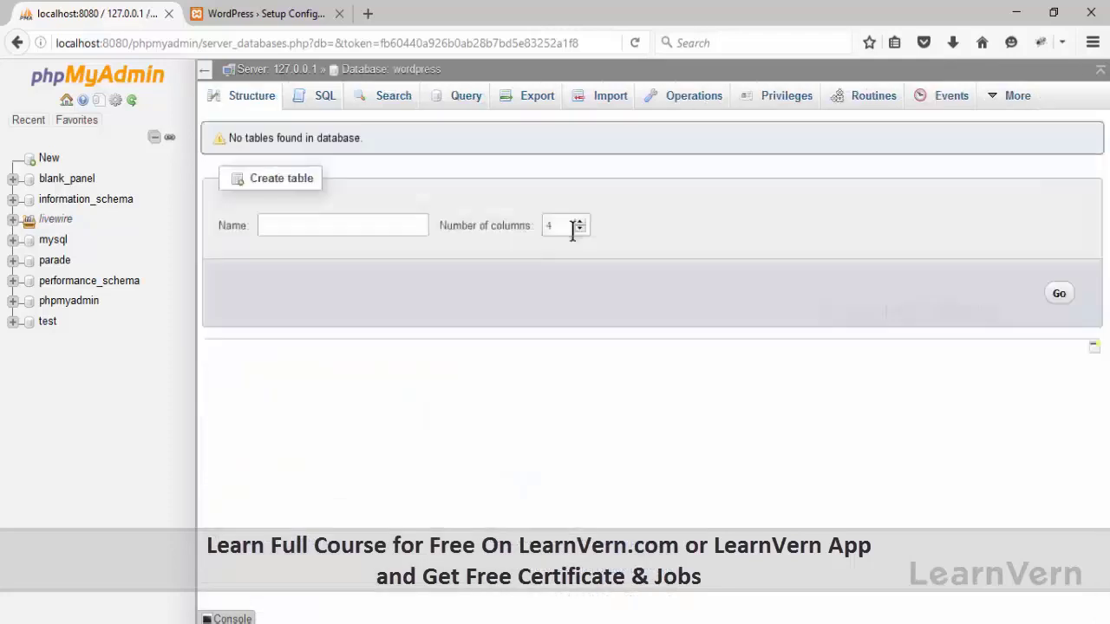
pyautogui.click(62, 343)
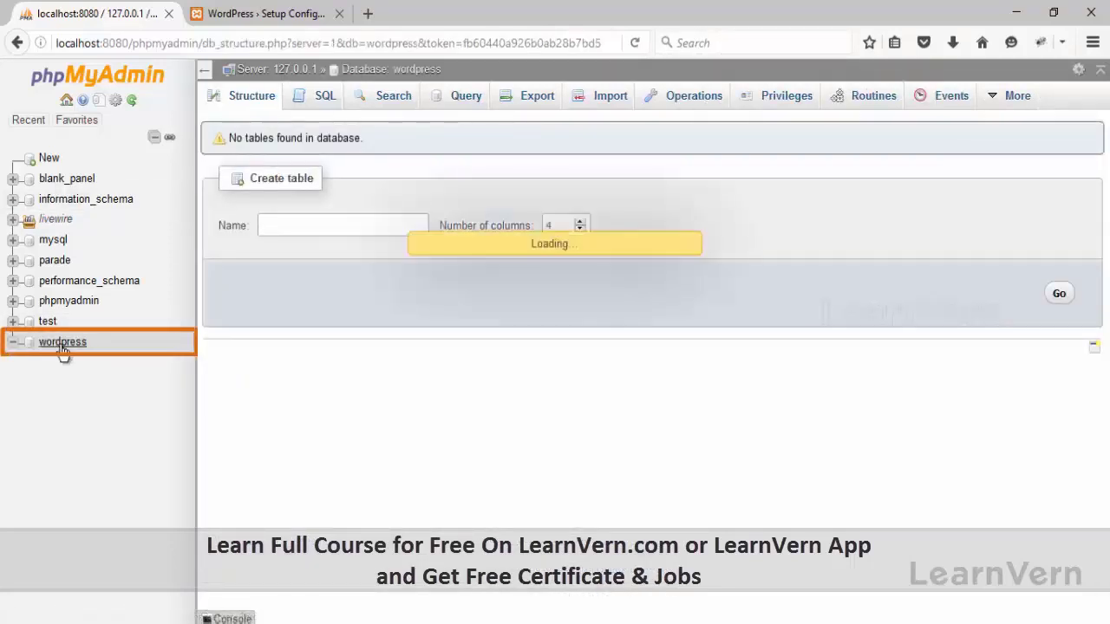
# Step: In the WordPress setup form, keep database name wordpress and set Username to root
pyautogui.click(252, 13)
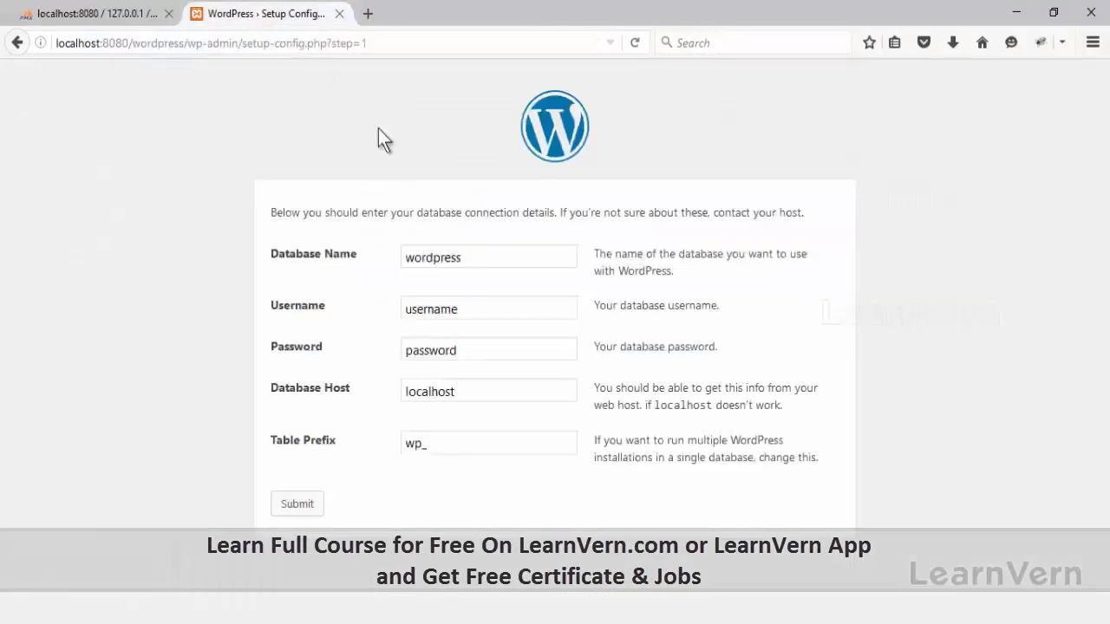
pyautogui.moveTo(481, 257); pyautogui.dragTo(356, 250)
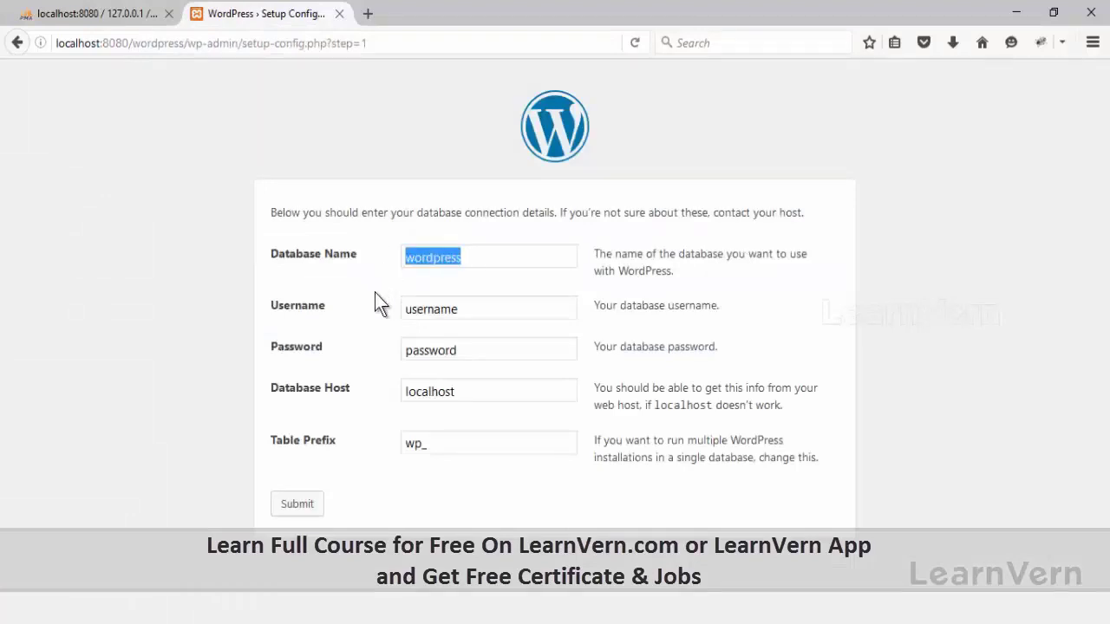
pyautogui.moveTo(468, 309); pyautogui.dragTo(379, 321)
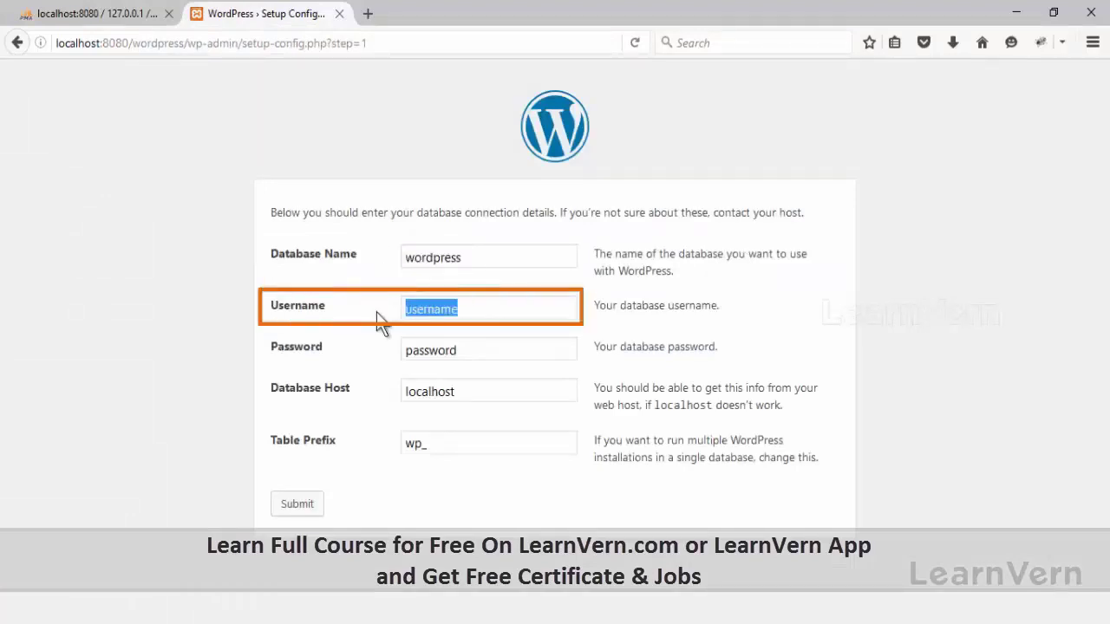
pyautogui.press('BackSpace')
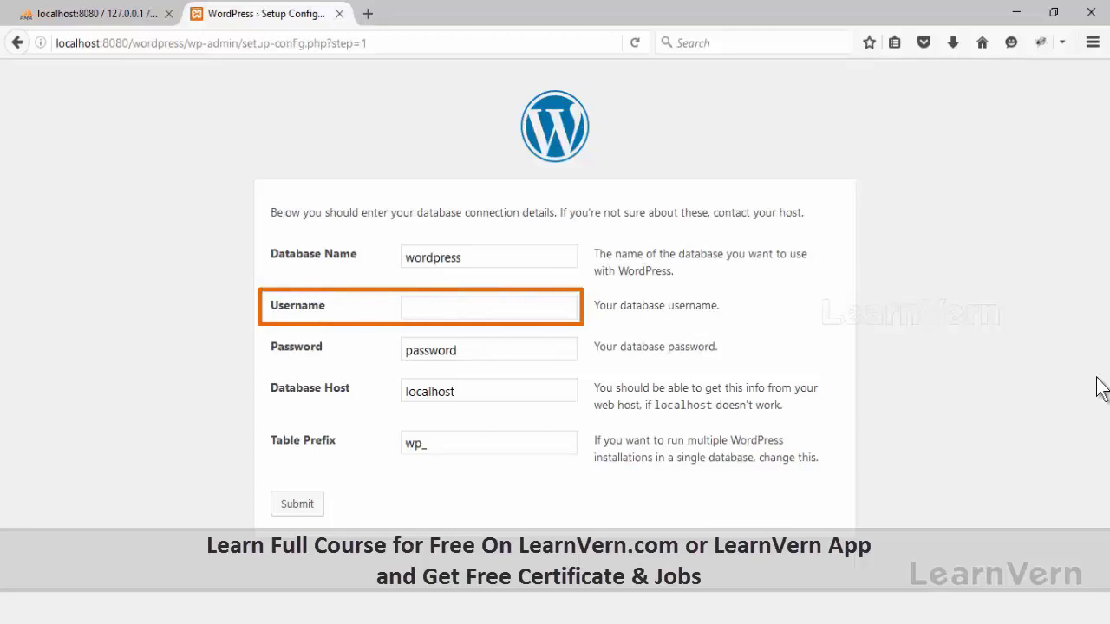
pyautogui.write('root')
# Step: Leave the Password blank, recheck the wordpress database, and submit the connection details
pyautogui.click(464, 351)
pyautogui.doubleClick(464, 351)
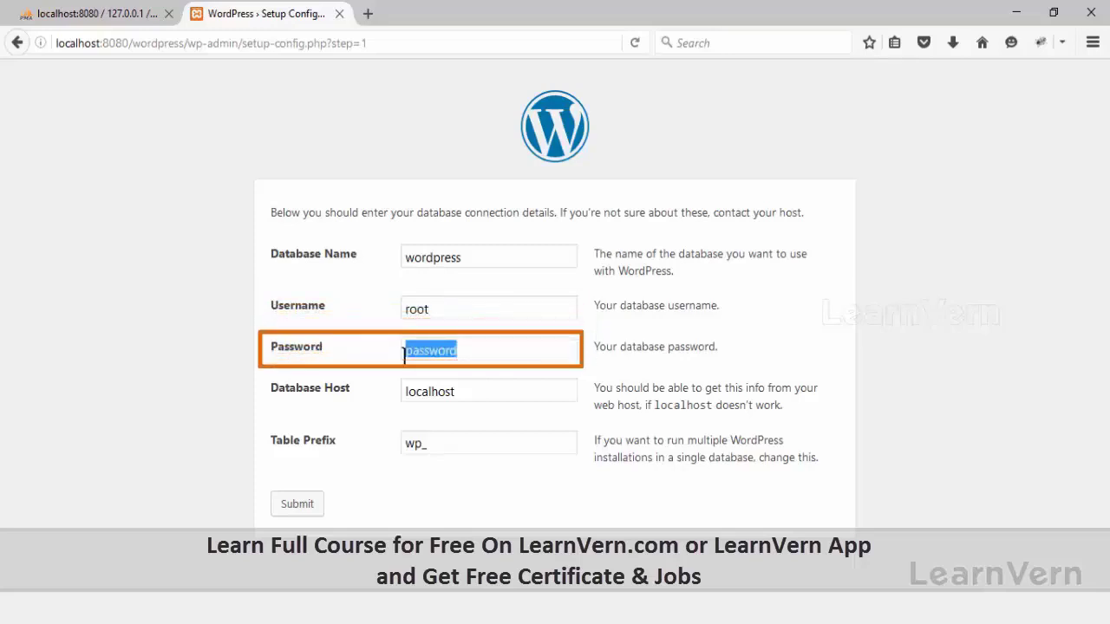
pyautogui.press('BackSpace')
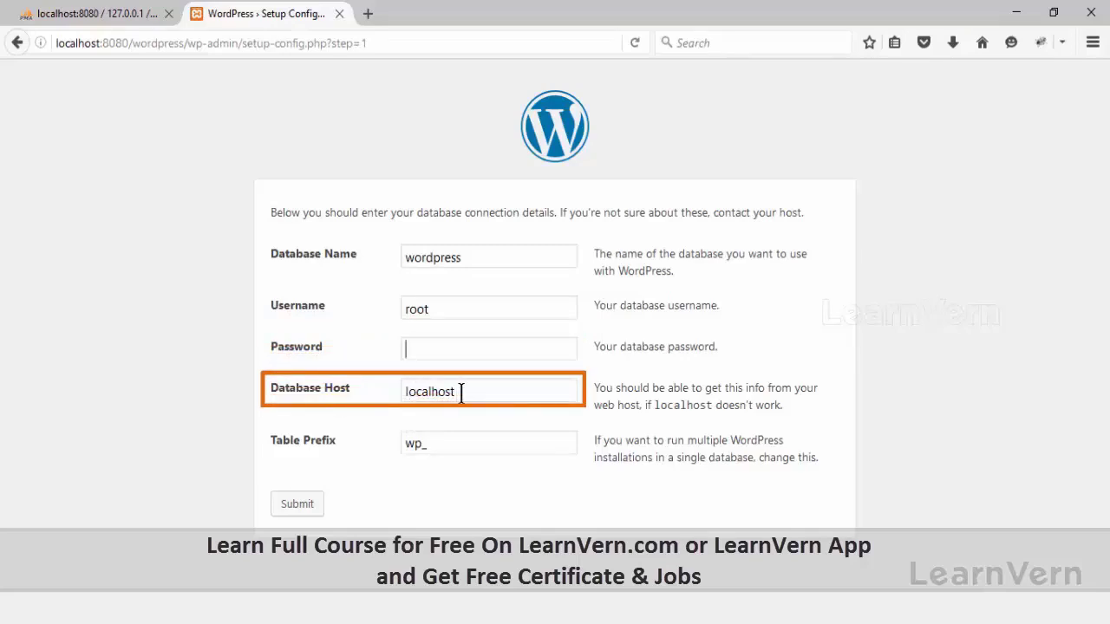
pyautogui.click(79, 14)
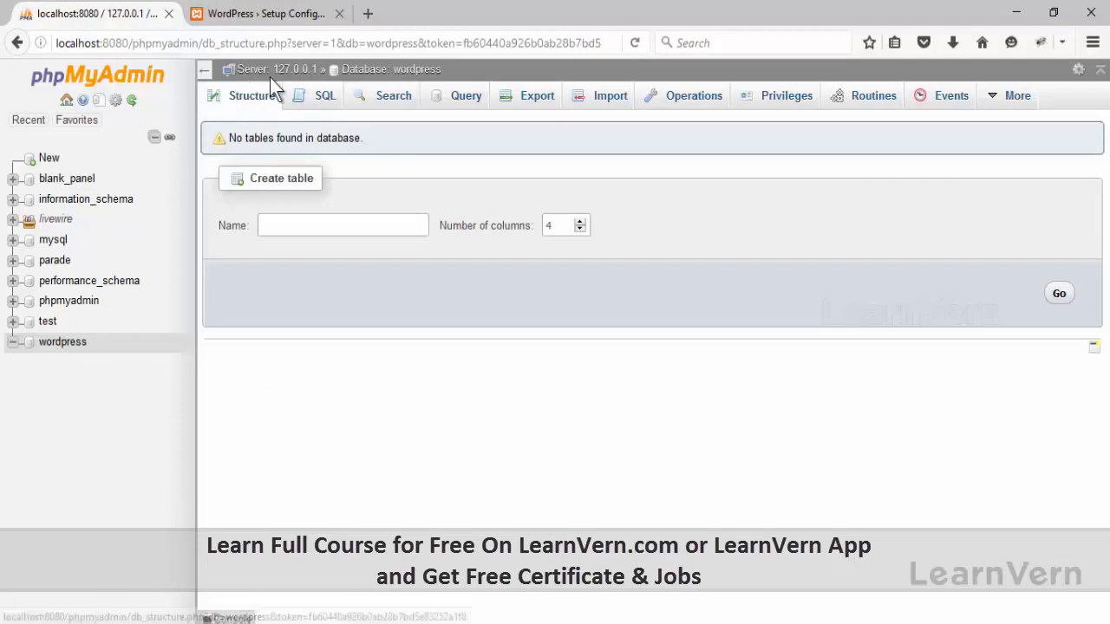
pyautogui.click(290, 14)
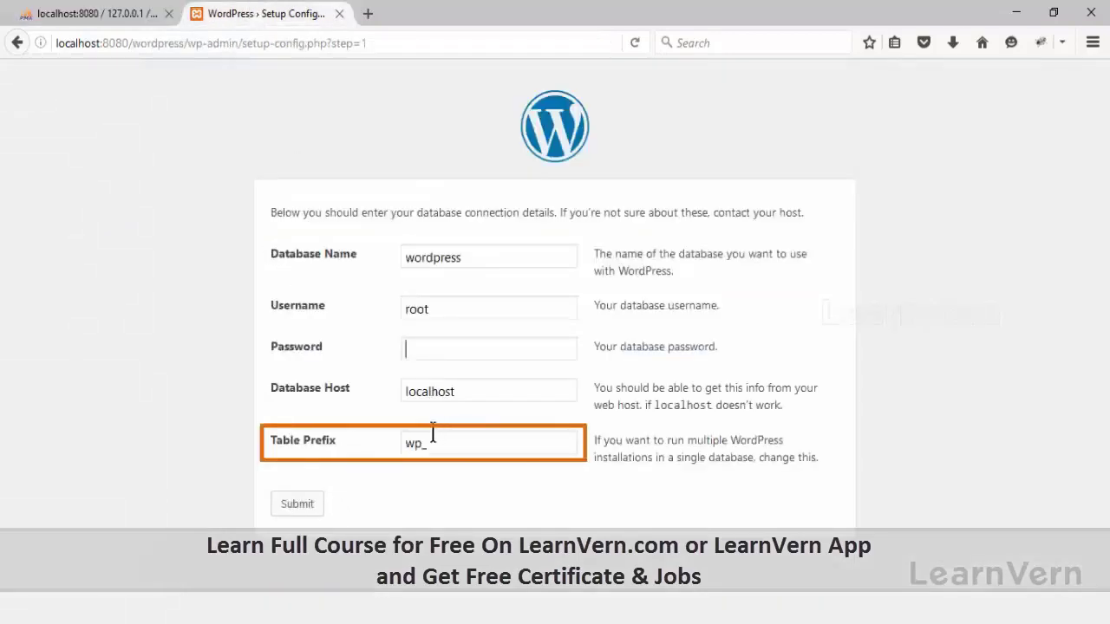
pyautogui.click(297, 504)
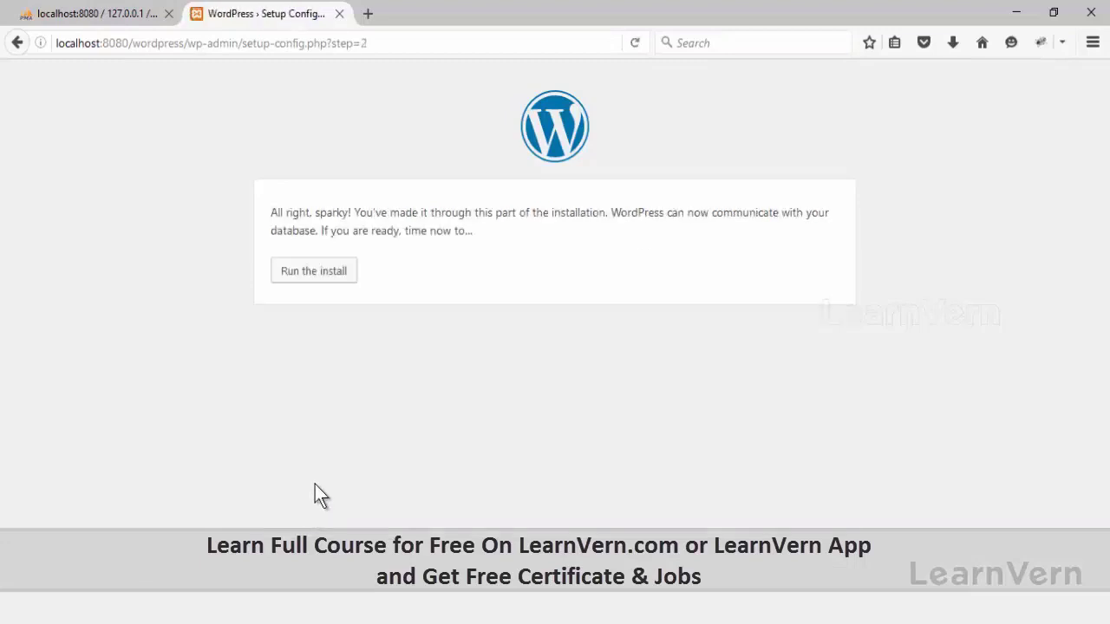
# Step: Start the installation and enter 'mysite' as the site title, consulting the Notepad admin notes
pyautogui.click(310, 284)
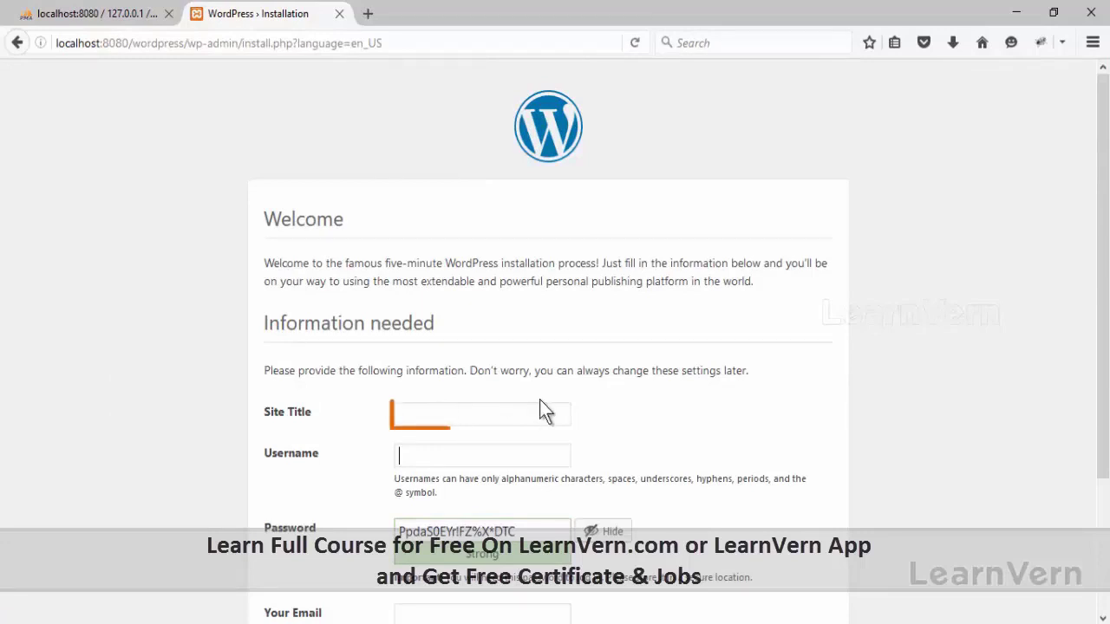
pyautogui.write('mysite')
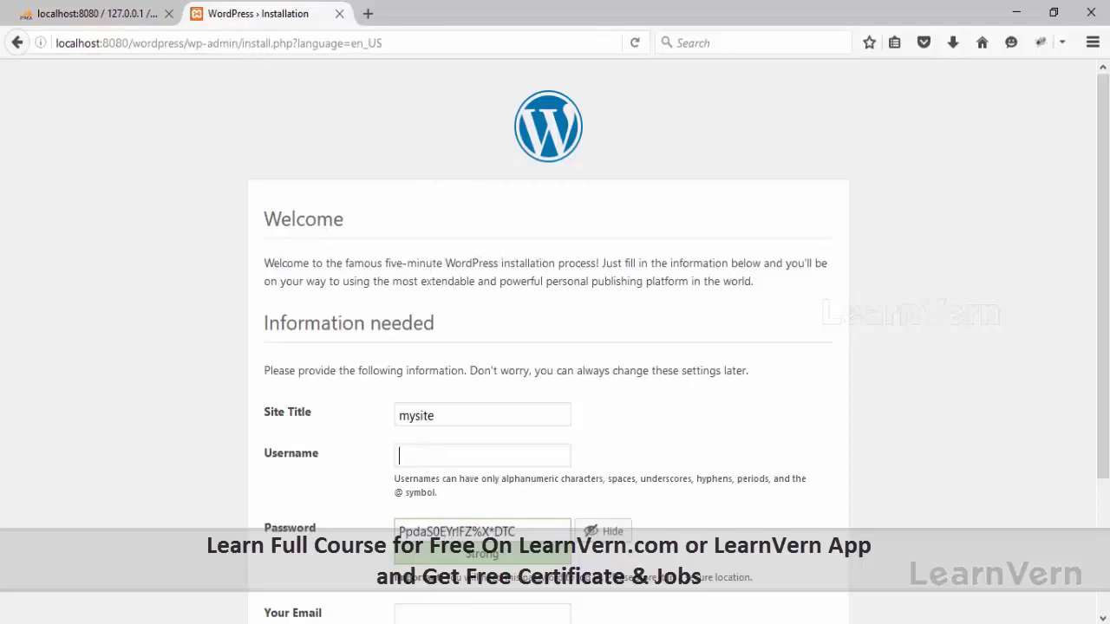
pyautogui.hotkey('alt', 'Tab')
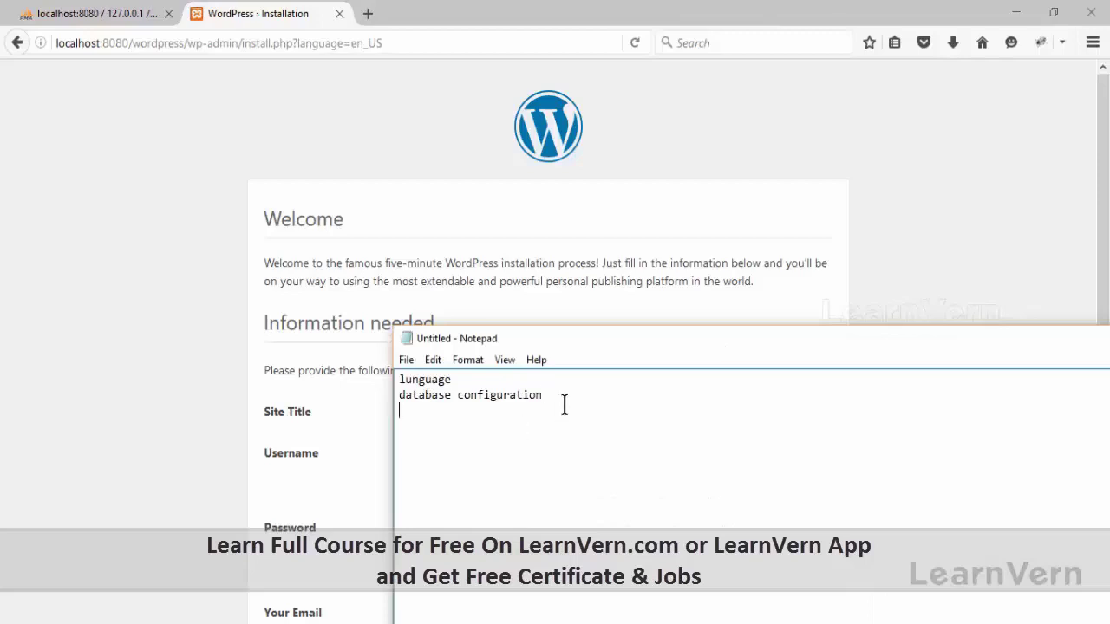
pyautogui.write('admin configuration')
pyautogui.click(273, 367)
# Step: Set the administrator username to admin and enter a new hidden password
pyautogui.click(449, 457)
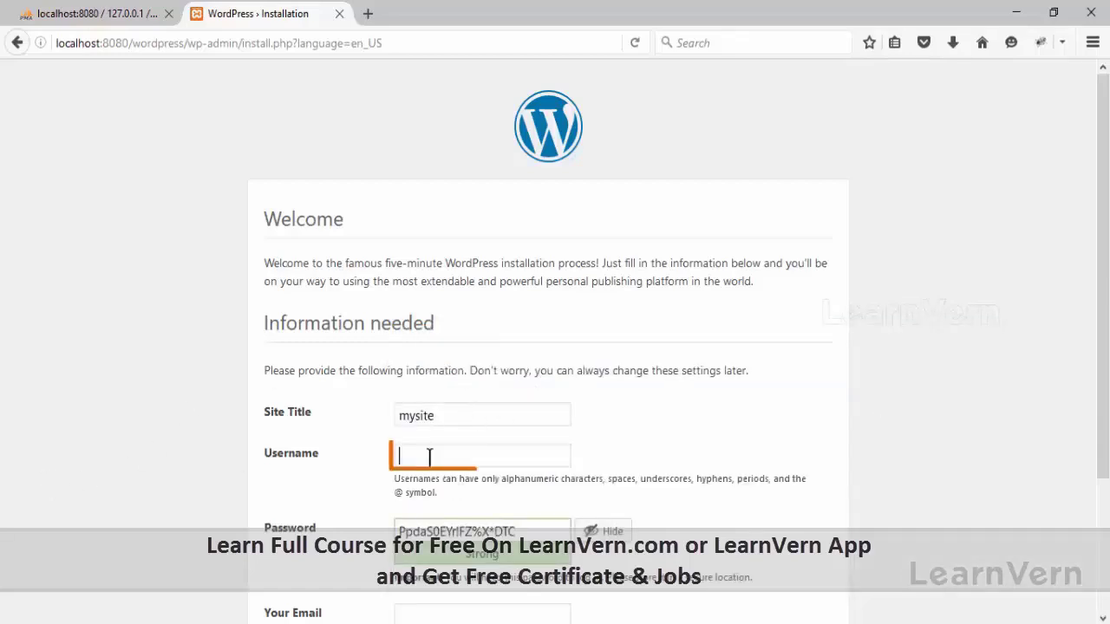
pyautogui.write('admin')
pyautogui.press('Tab')
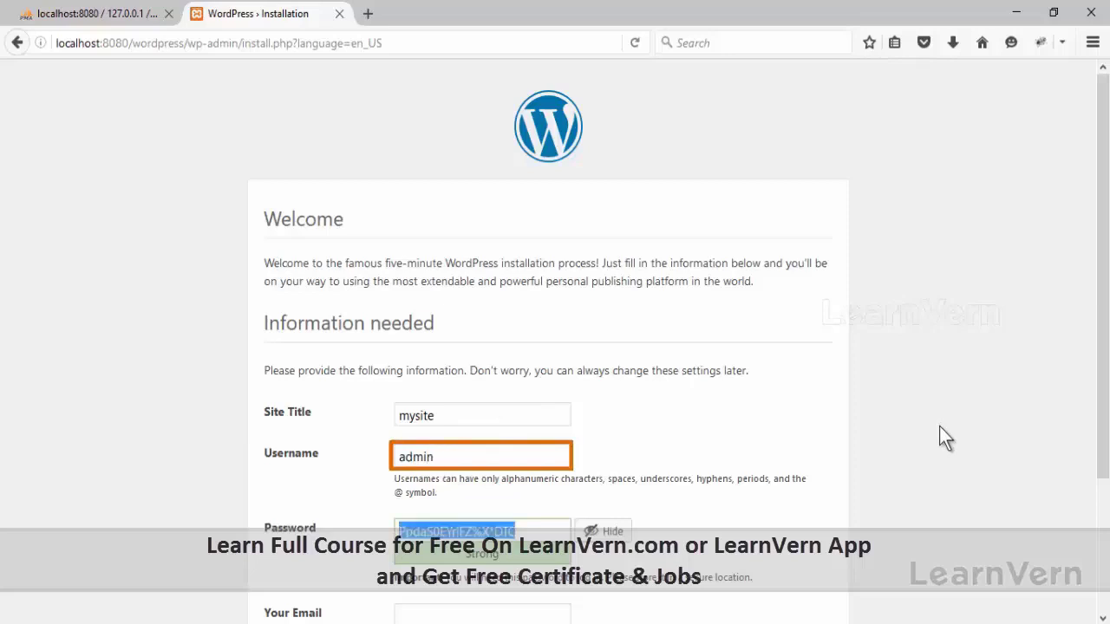
pyautogui.press('BackSpace')
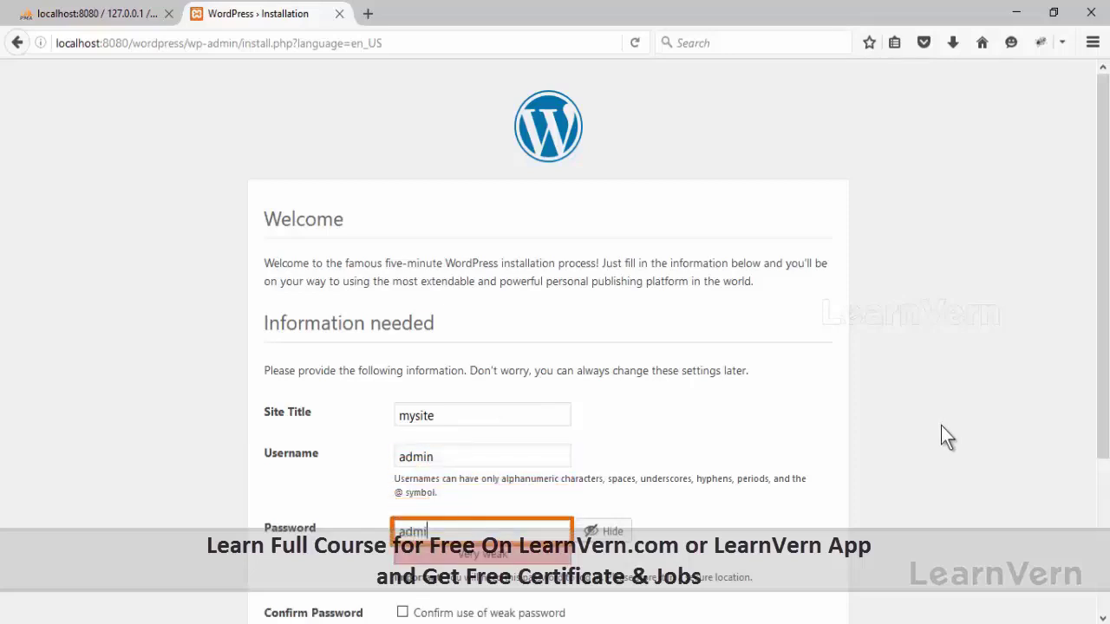
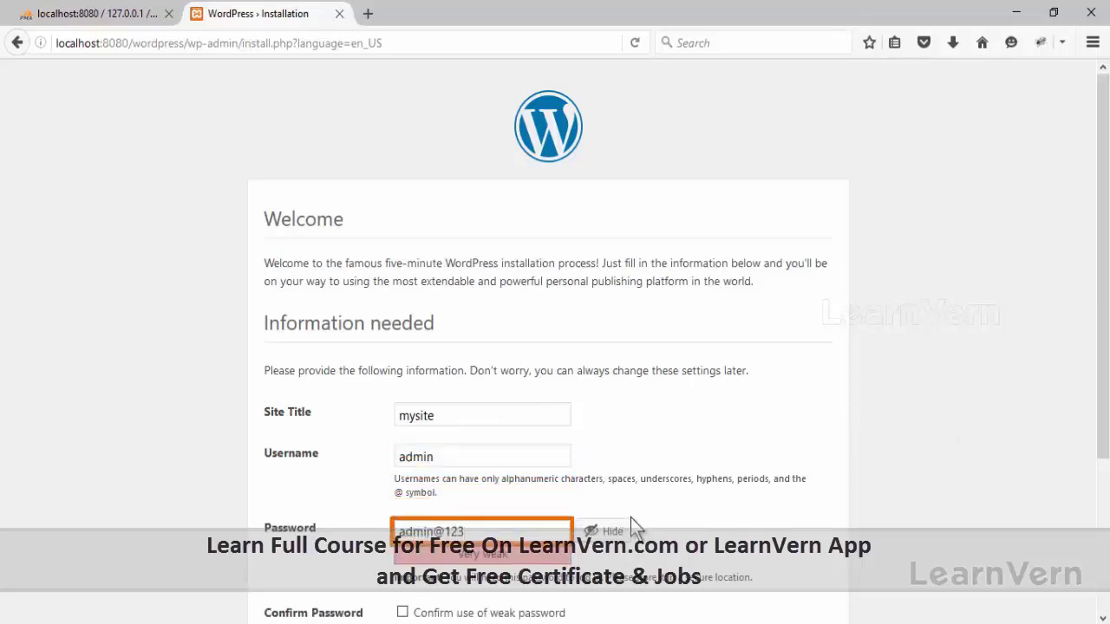
pyautogui.click(631, 522)
# Step: Confirm use of the weak password and paste in the admin e-mail address
pyautogui.scroll(-3, 636, 440)
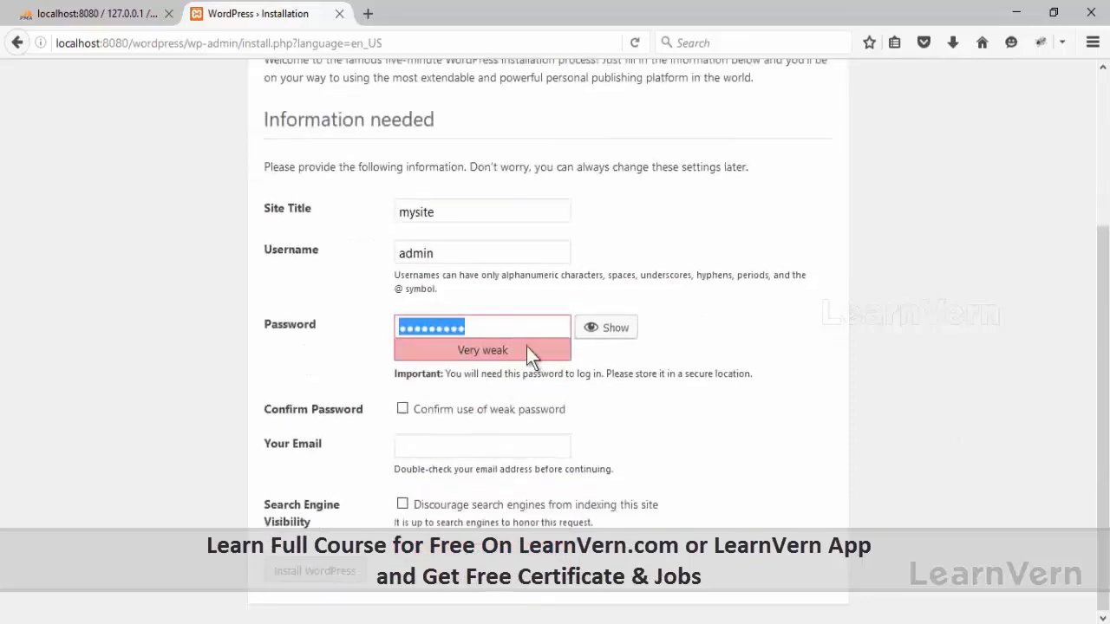
pyautogui.click(403, 409)
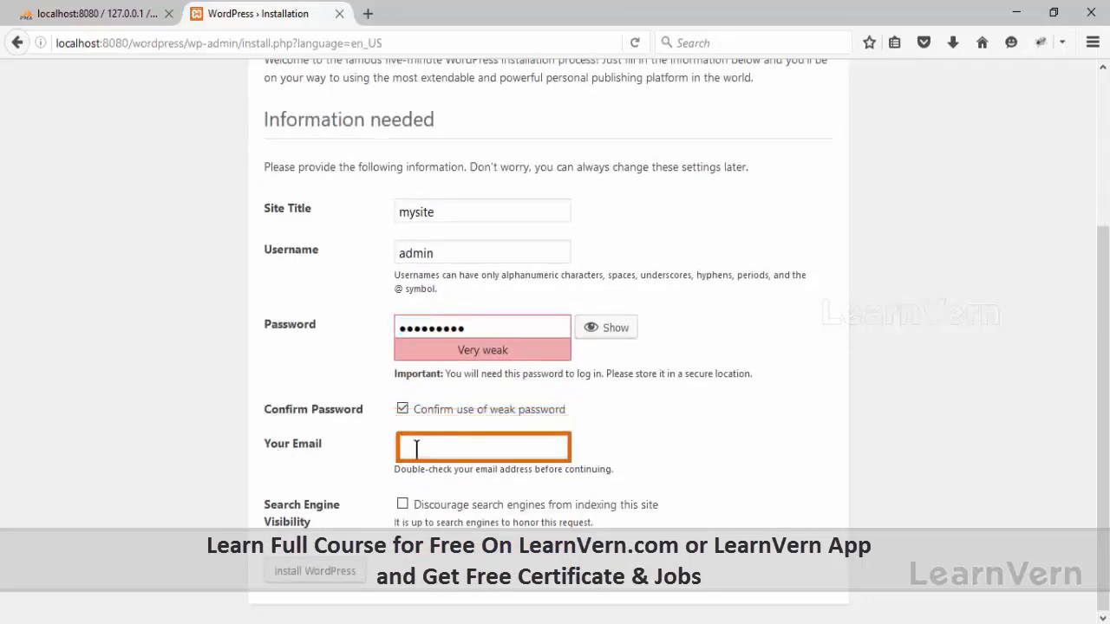
pyautogui.click(416, 448)
pyautogui.hotkey('ctrl', 'v')
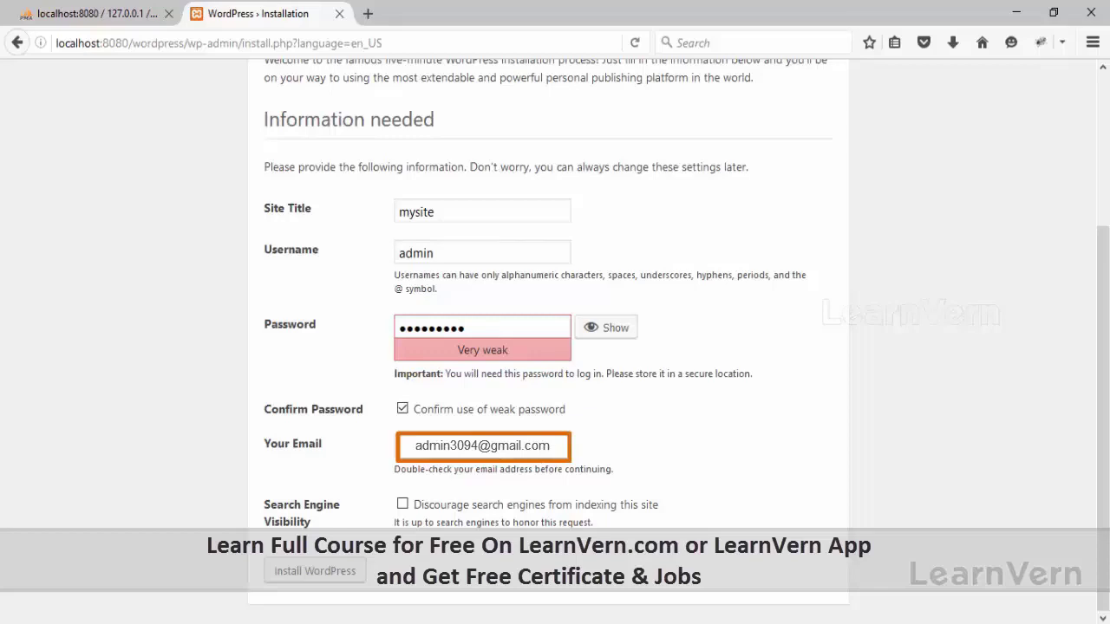
# Step: Install WordPress, then verify the wordpress database now holds 12 wp_ tables in phpMyAdmin
pyautogui.click(323, 573)
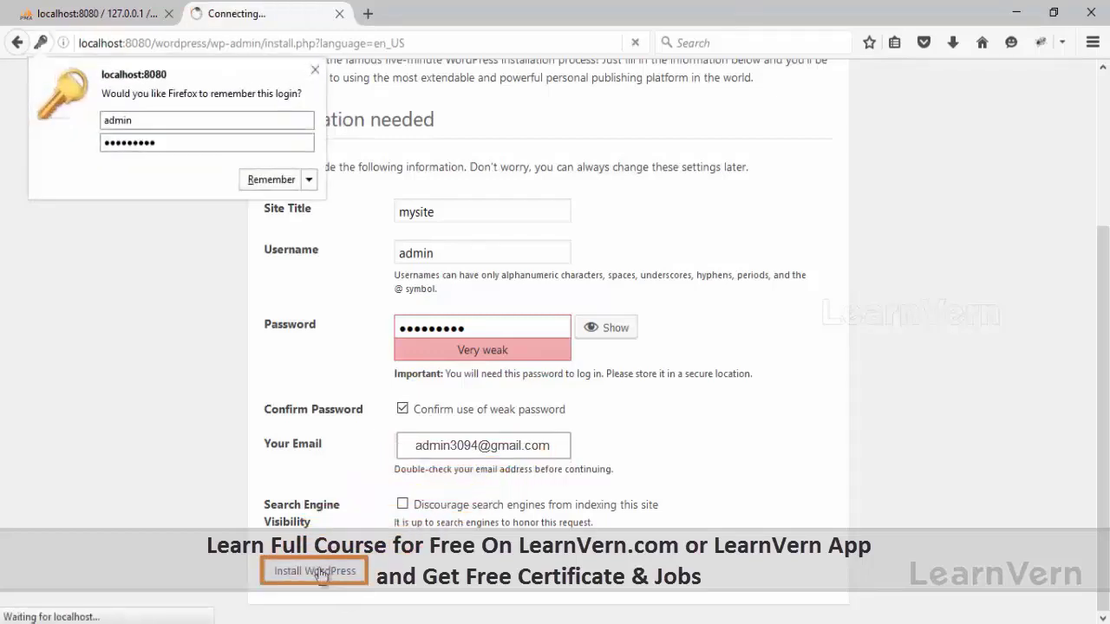
pyautogui.click(322, 85)
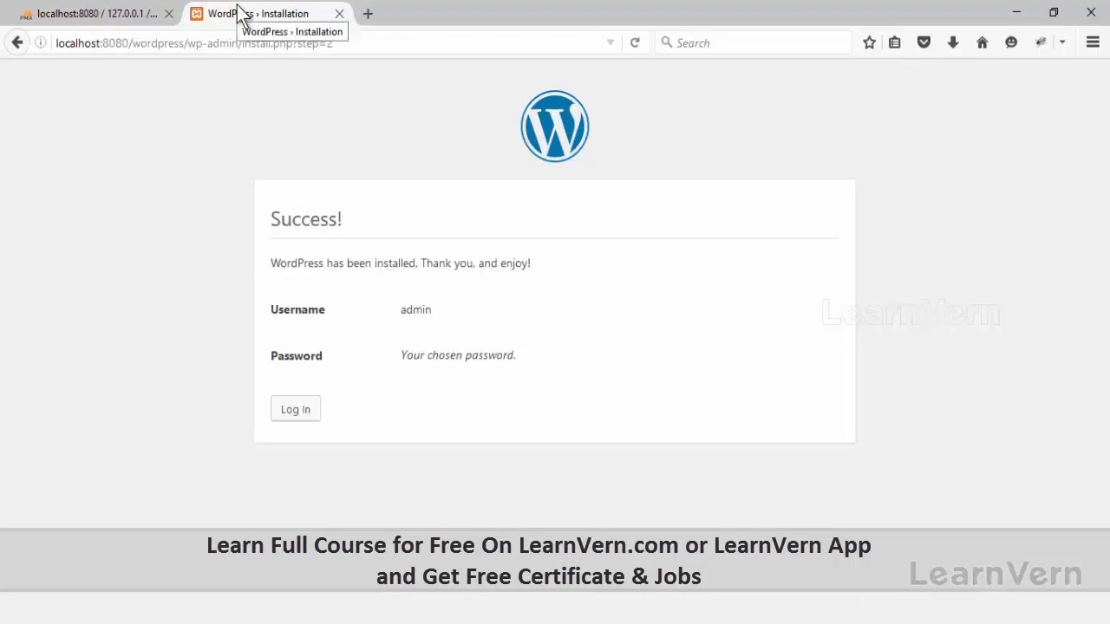
pyautogui.click(130, 11)
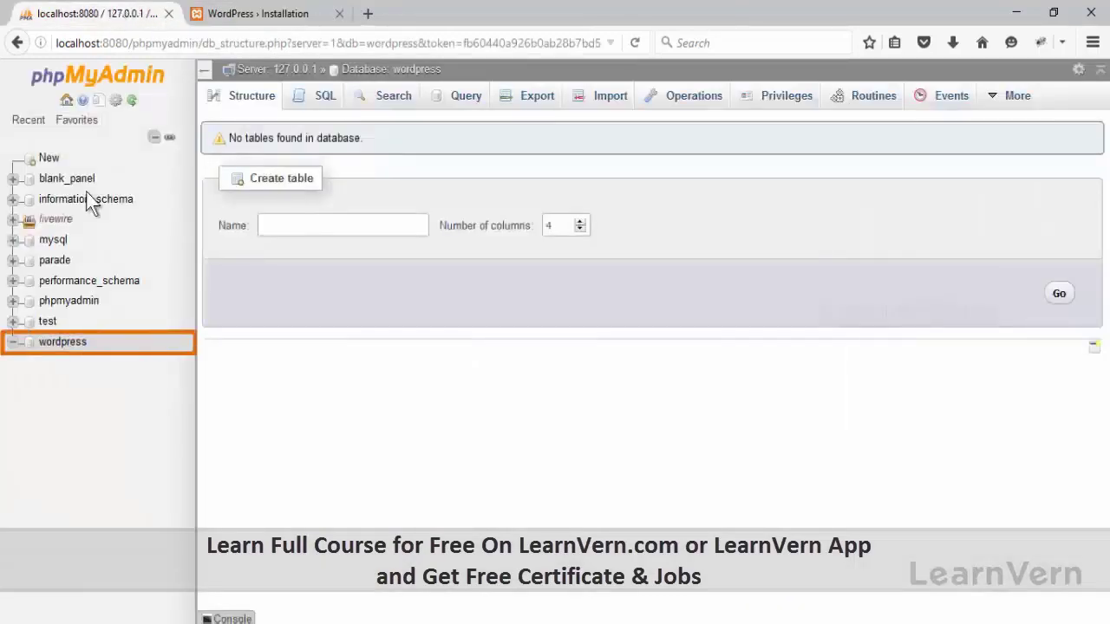
pyautogui.click(59, 349)
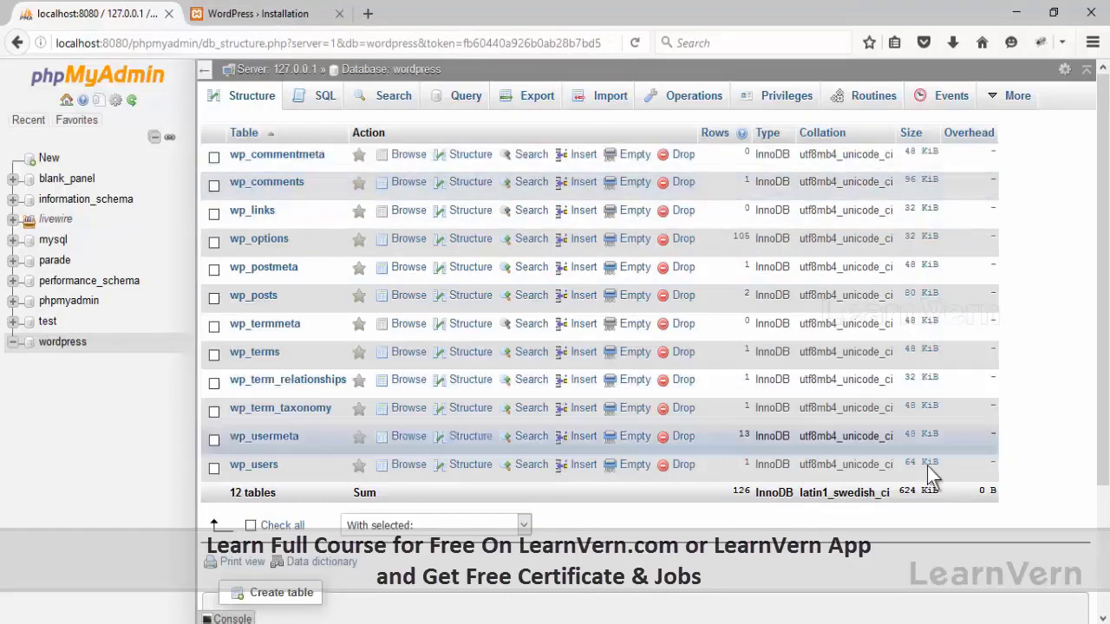
pyautogui.click(276, 15)
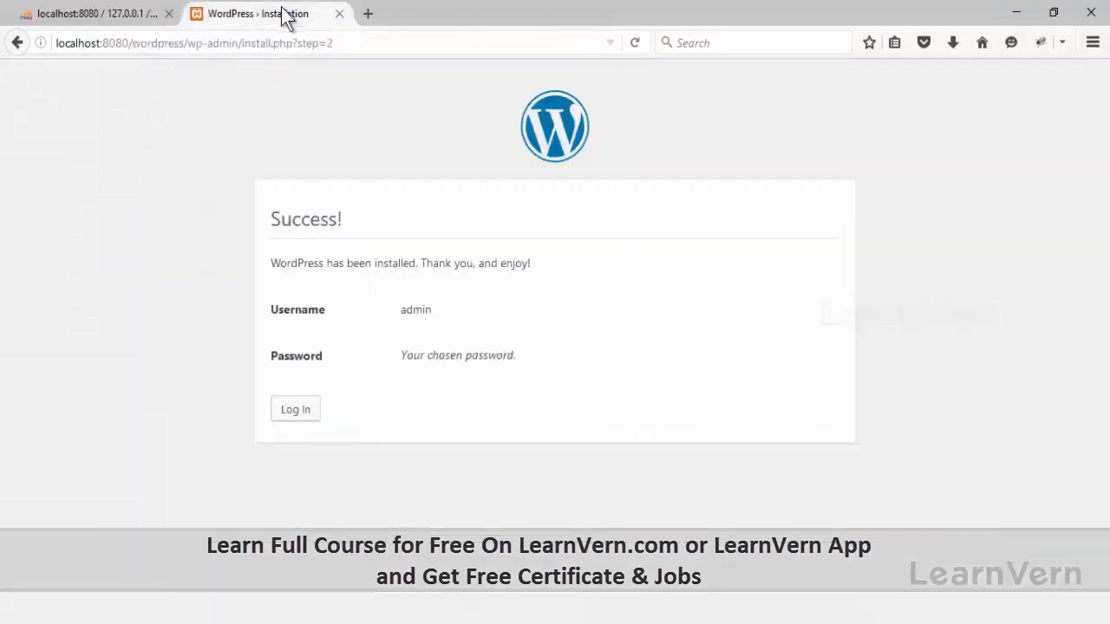
# Step: Go to the mysite login page and copy its base address localhost:8080/wordpress
pyautogui.click(310, 410)
pyautogui.click(243, 45)
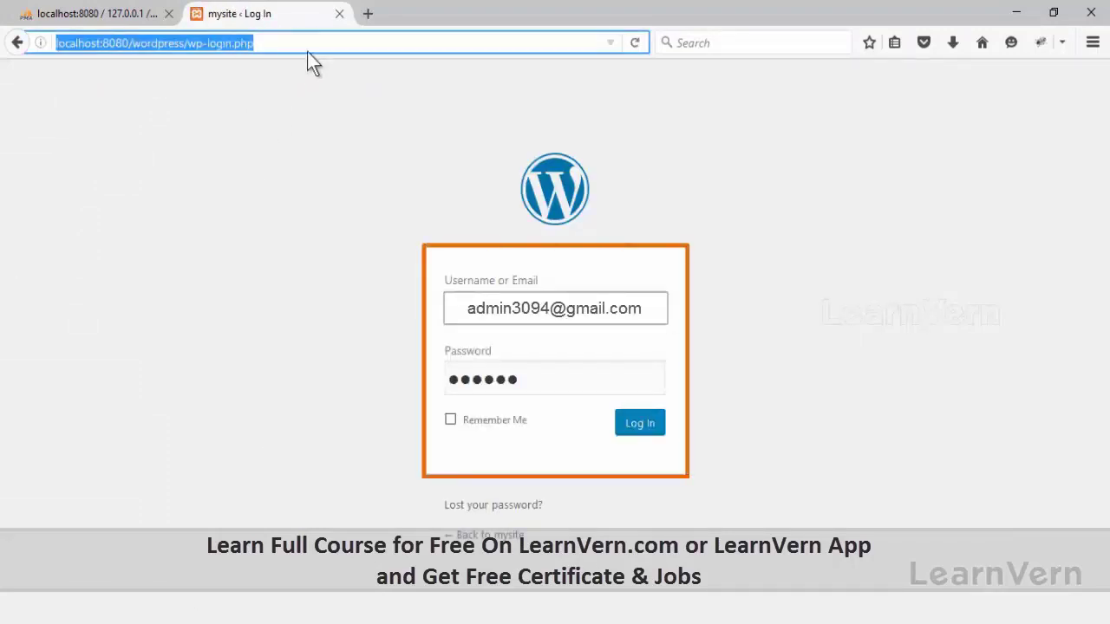
pyautogui.click(298, 43)
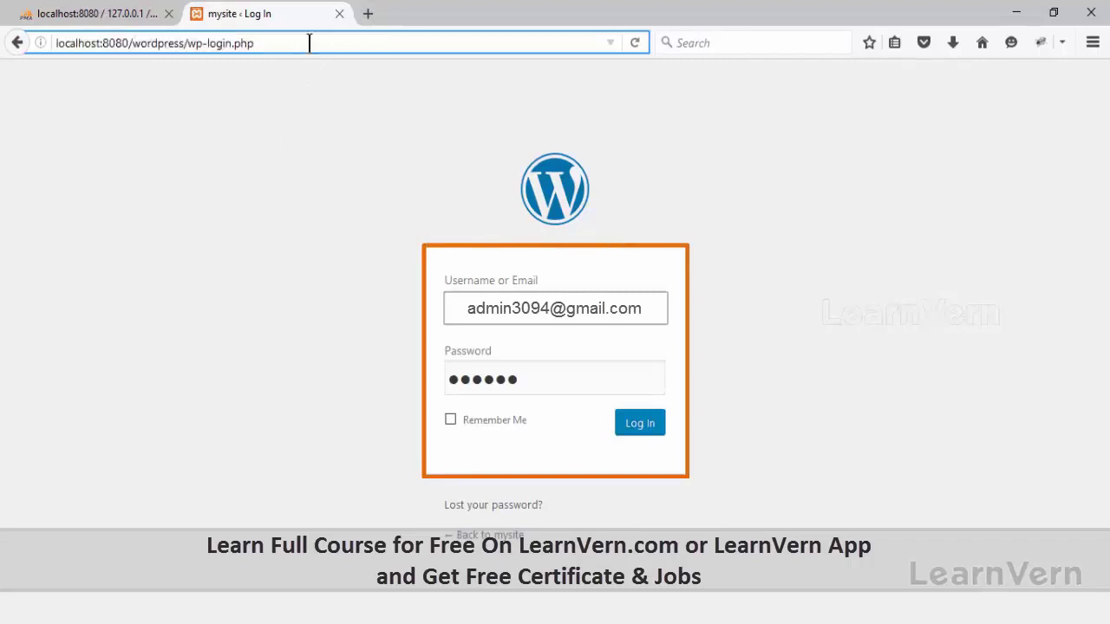
pyautogui.moveTo(187, 43); pyautogui.dragTo(61, 44)
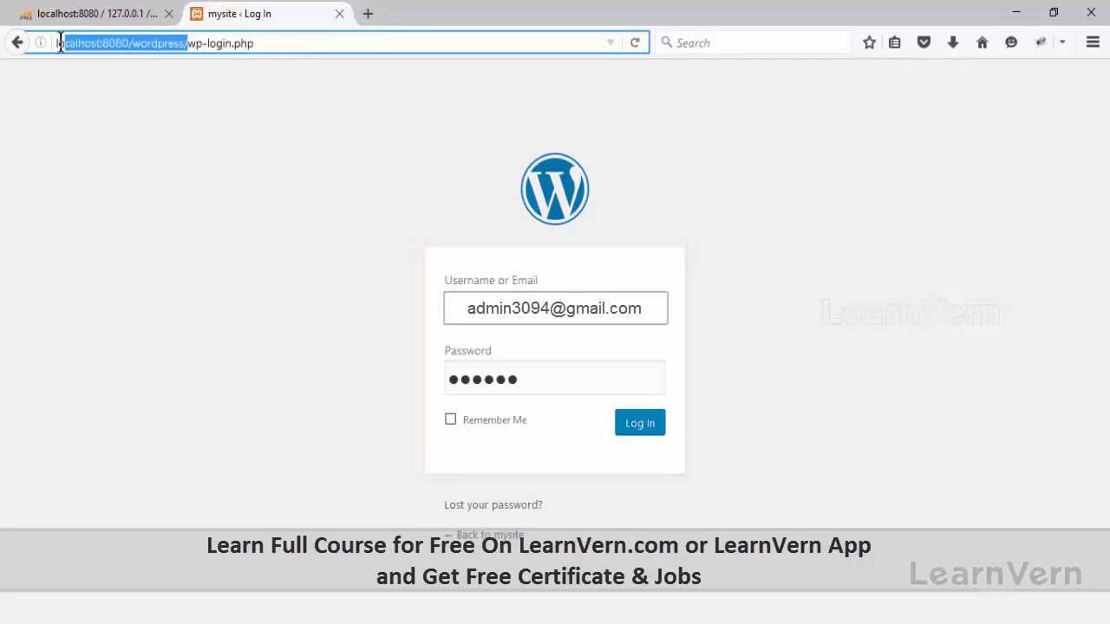
pyautogui.hotkey('ctrl', 'c')
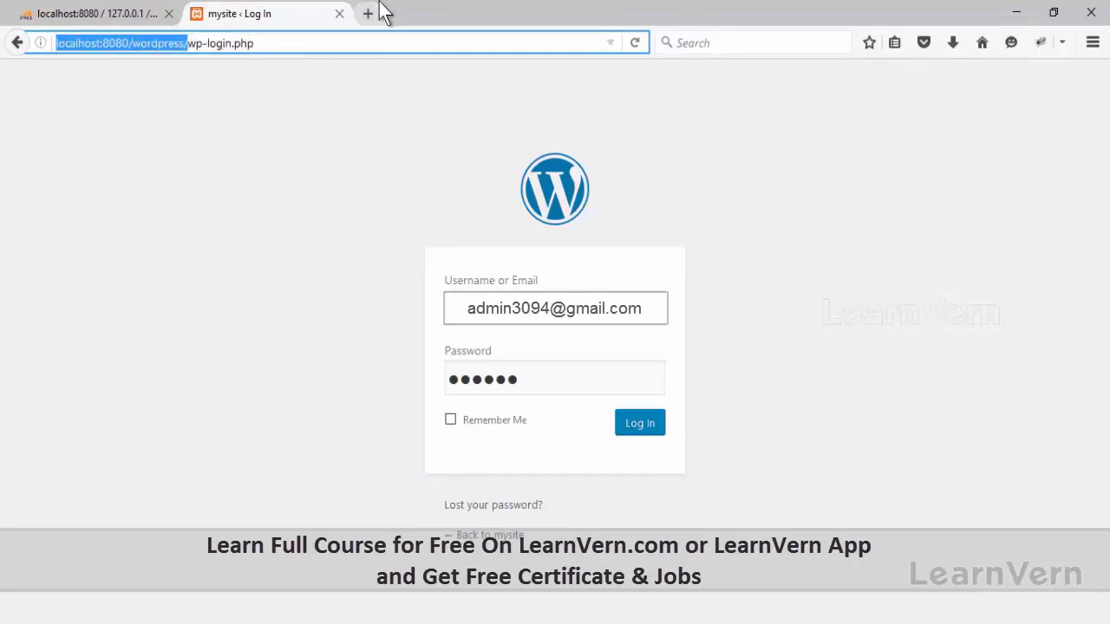
# Step: Load localhost:8080/wordpress in a new tab to view the home page, then return to login
pyautogui.click(367, 13)
pyautogui.hotkey('ctrl', 'v')
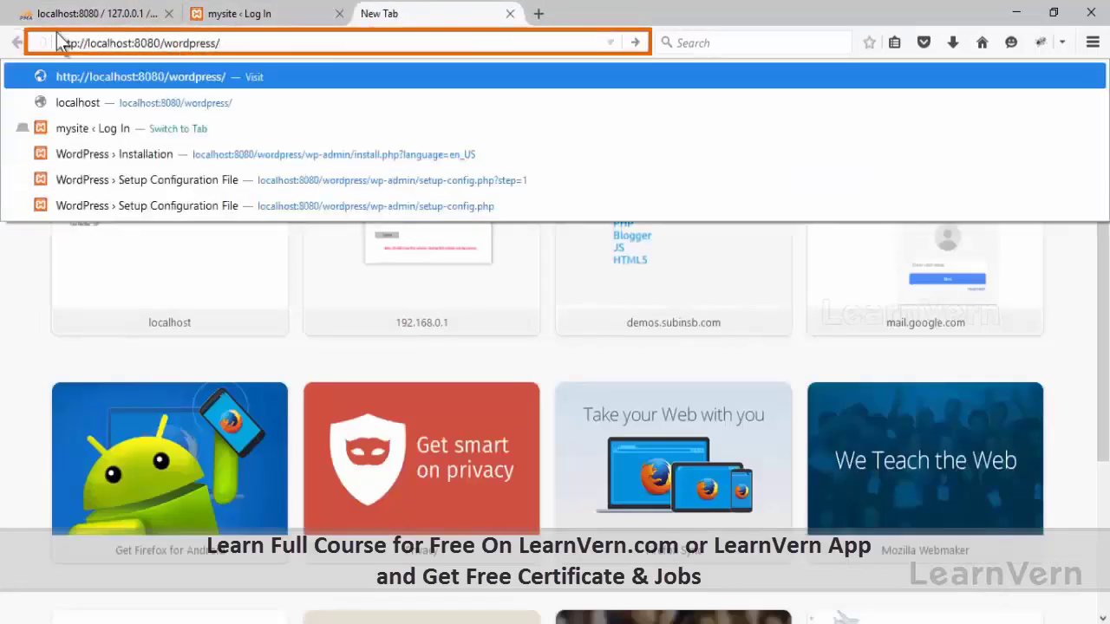
pyautogui.press('Return')
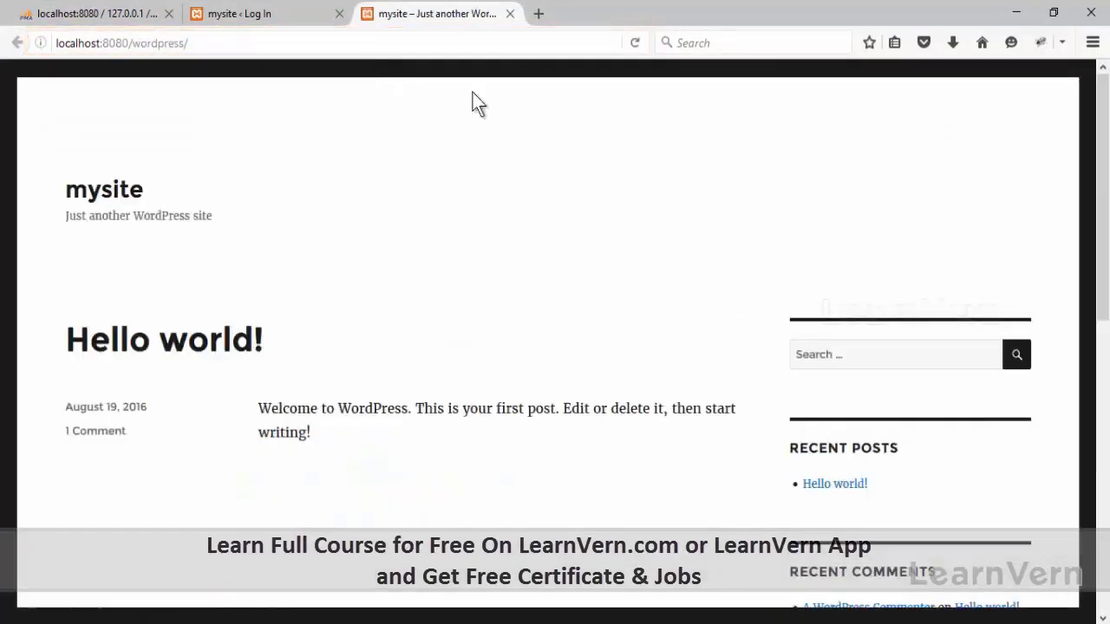
pyautogui.moveTo(1103, 199); pyautogui.dragTo(1103, 491)
pyautogui.click(252, 13)
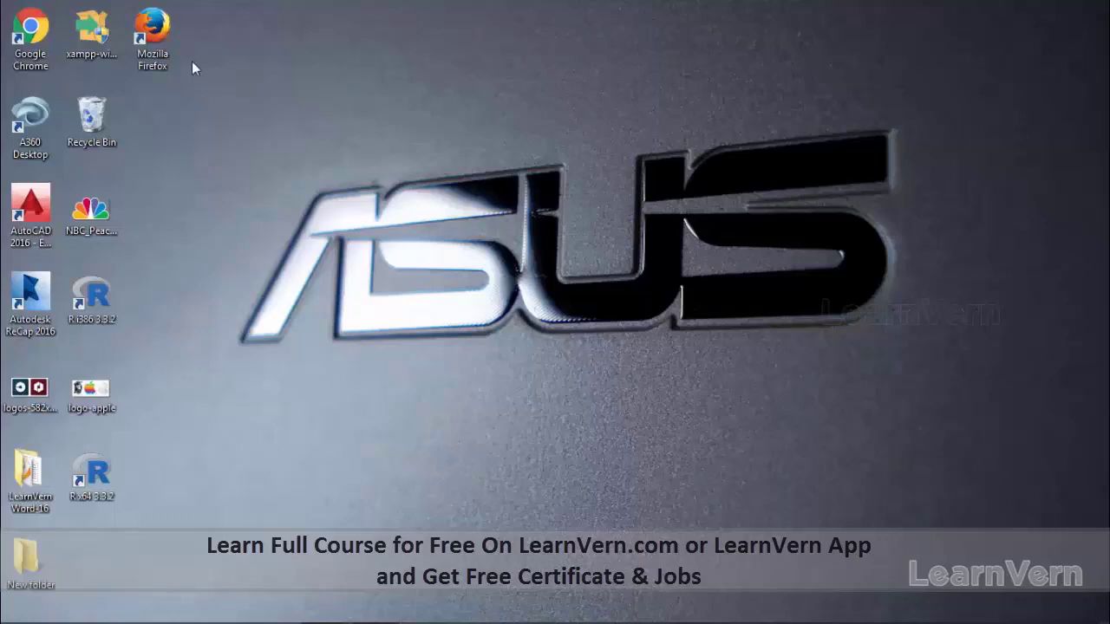
# Step: Launch Firefox and search Google for 'xampp download'
pyautogui.doubleClick(150, 35)
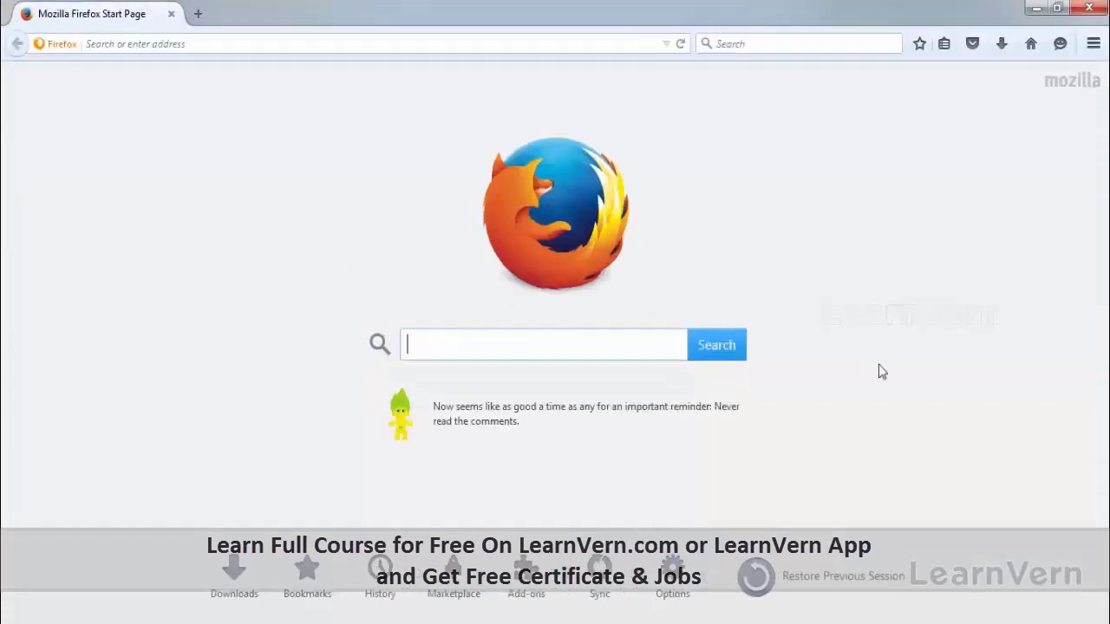
pyautogui.write('google')
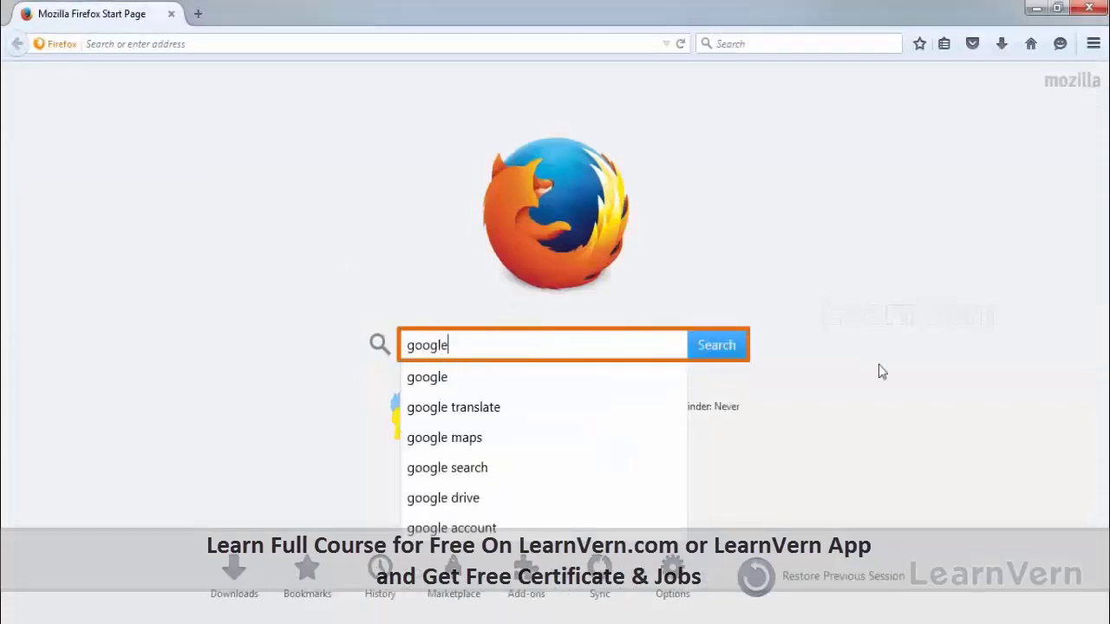
pyautogui.write('.com')
pyautogui.click(710, 349)
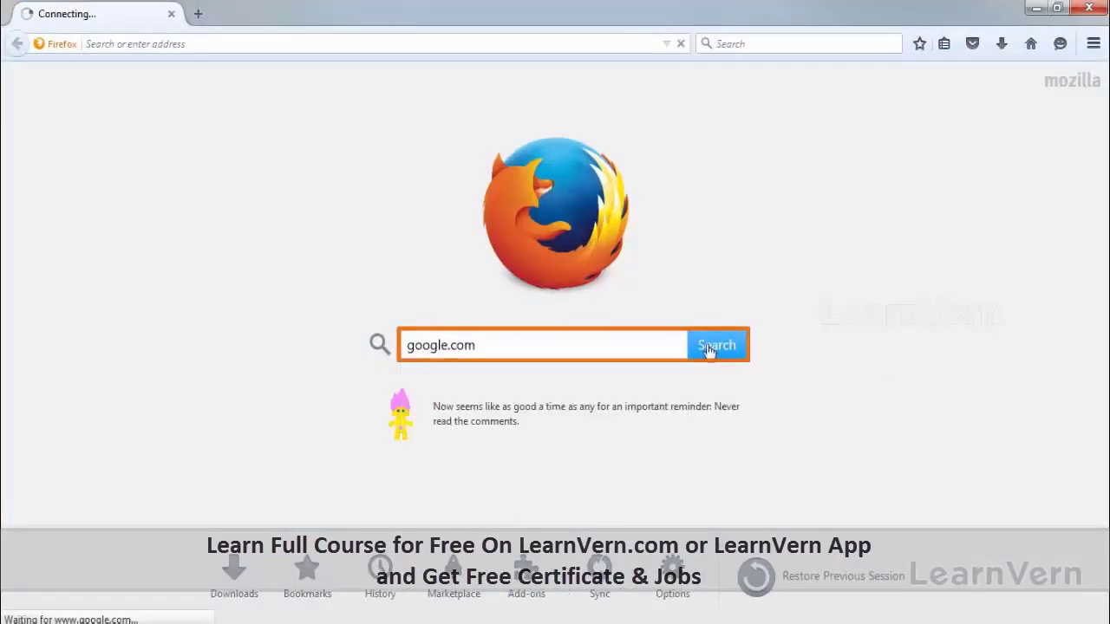
pyautogui.write('xamarin')
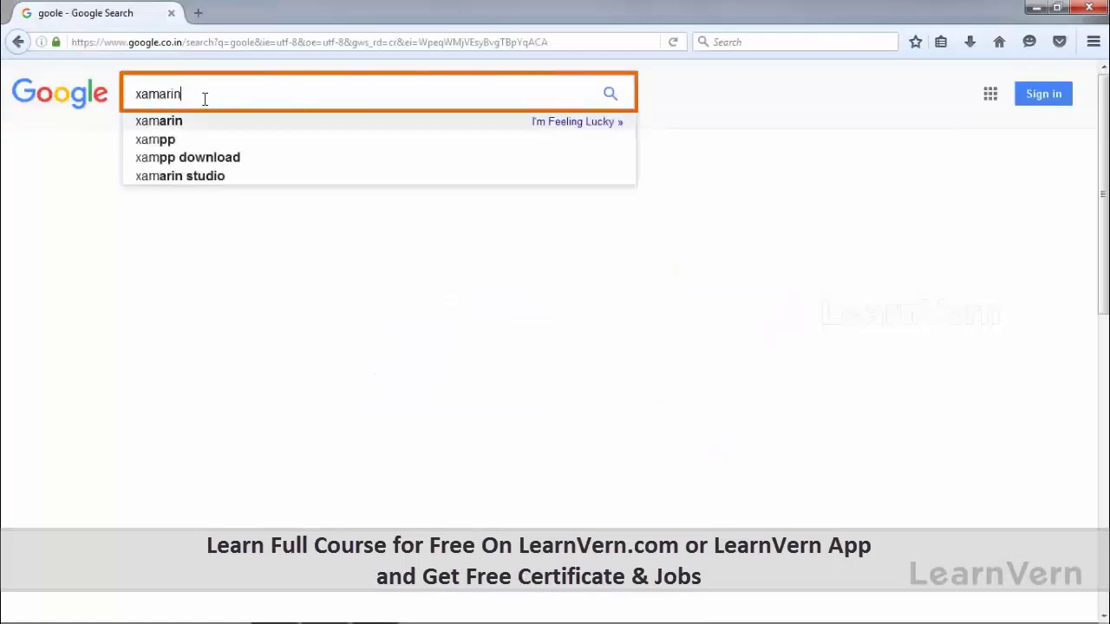
pyautogui.press('Down')
pyautogui.press('Down')
pyautogui.press('Return')
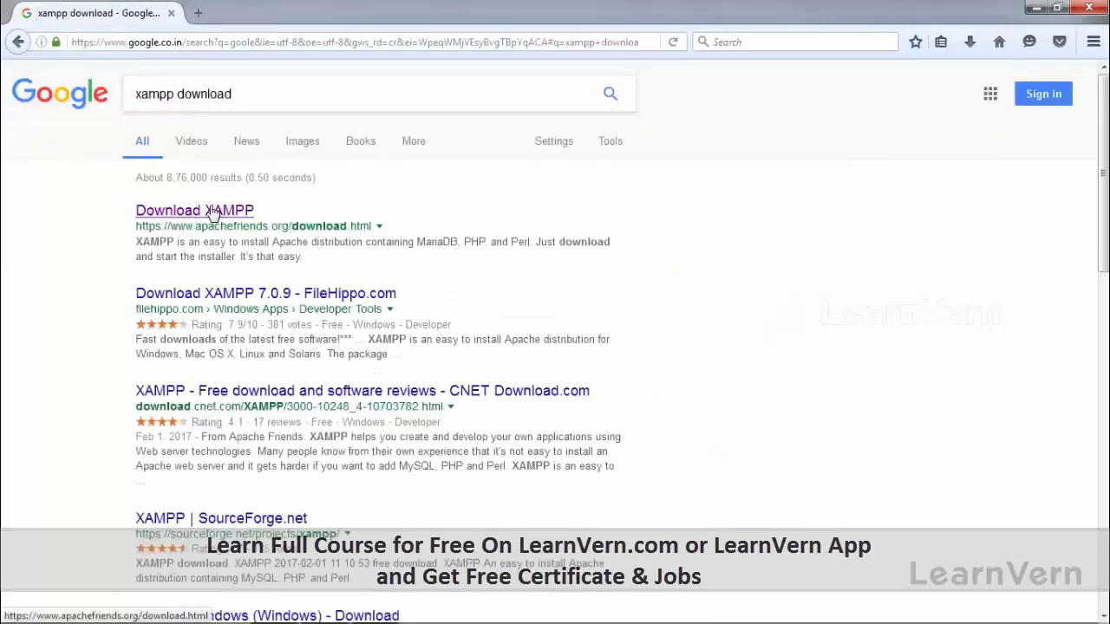
# Step: Save the XAMPP 5.6.30 32-bit installer from apachefriends.org, then minimize Firefox
pyautogui.click(222, 210)
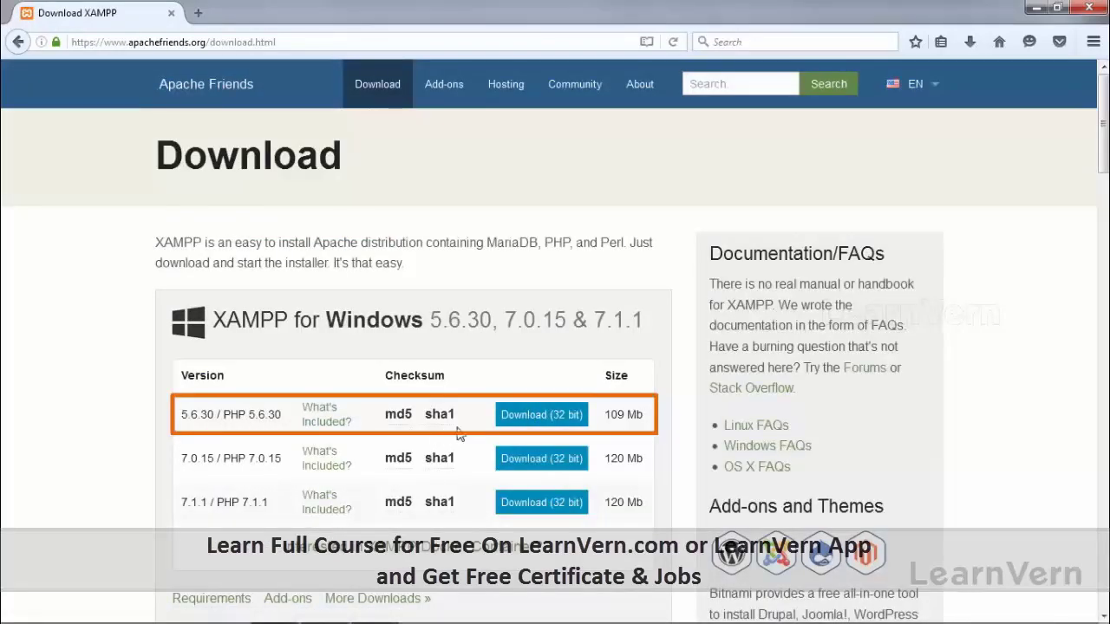
pyautogui.click(559, 425)
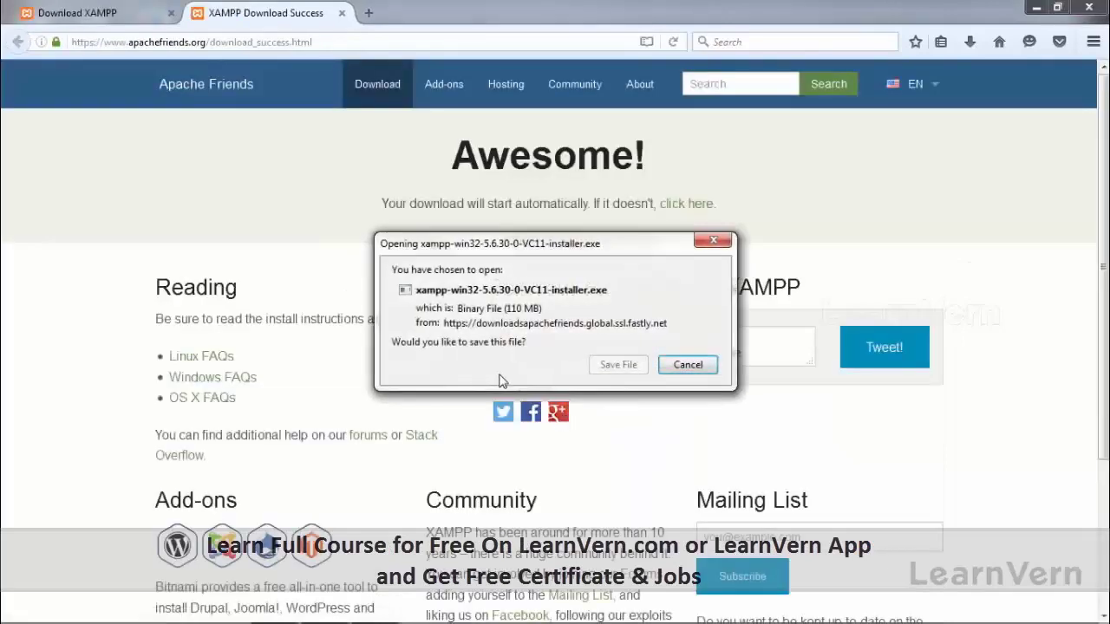
pyautogui.click(618, 365)
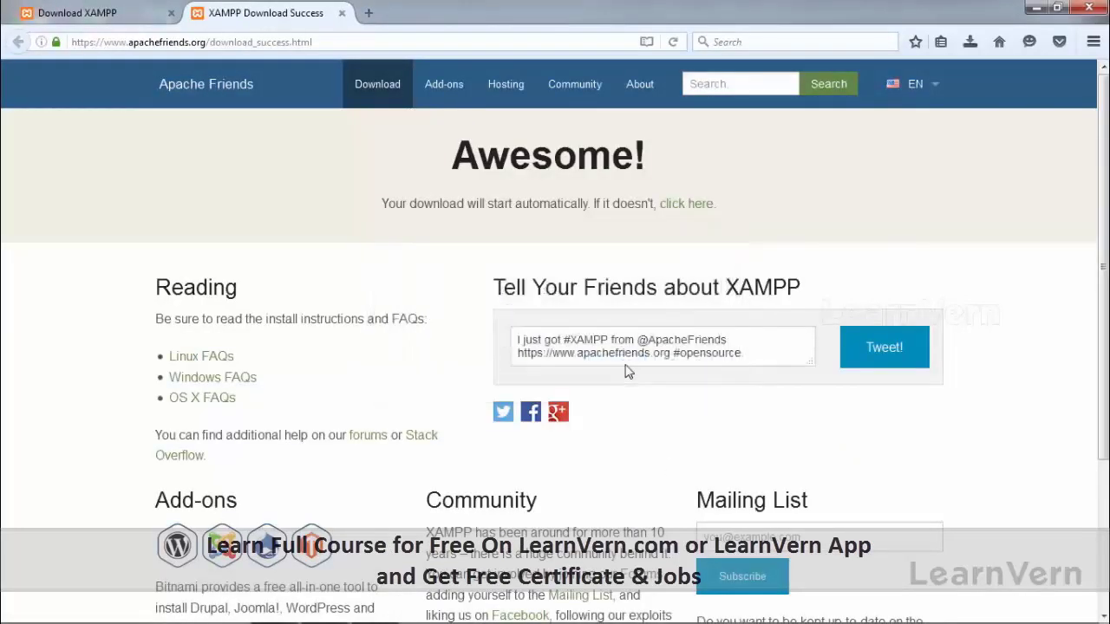
pyautogui.click(1038, 10)
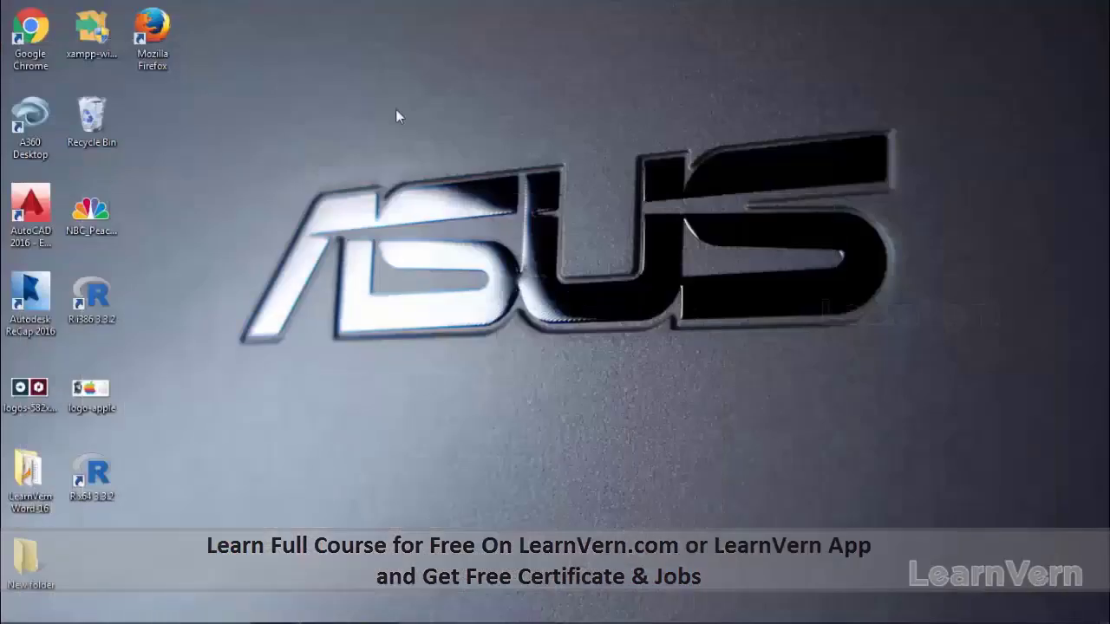
# Step: Run the XAMPP installer past the UAC and antivirus warnings to the installation folder step
pyautogui.doubleClick(96, 39)
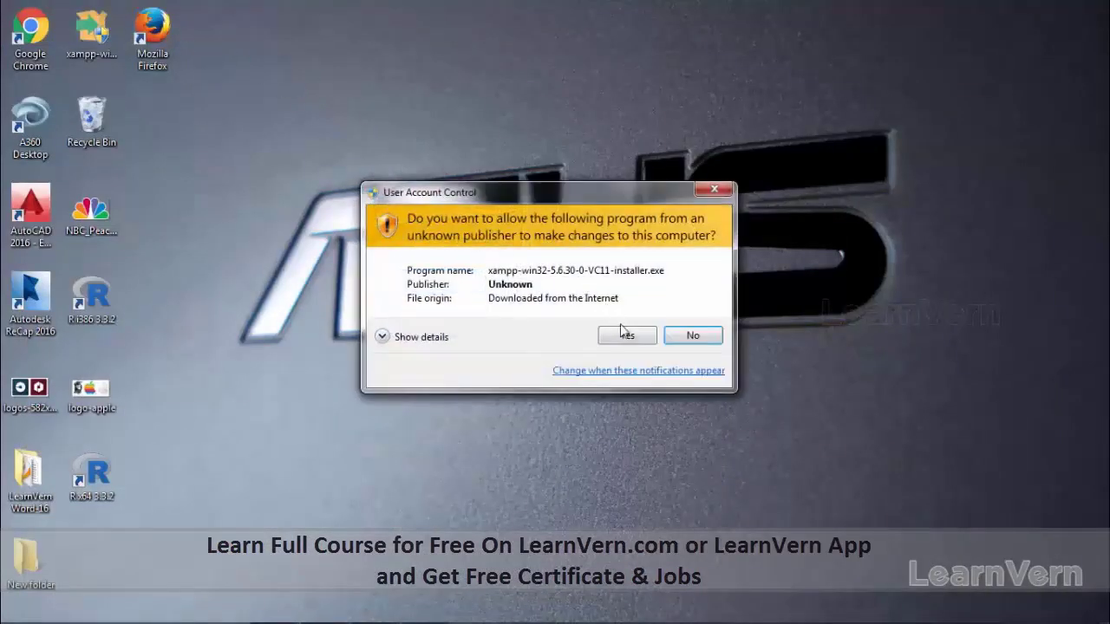
pyautogui.click(621, 331)
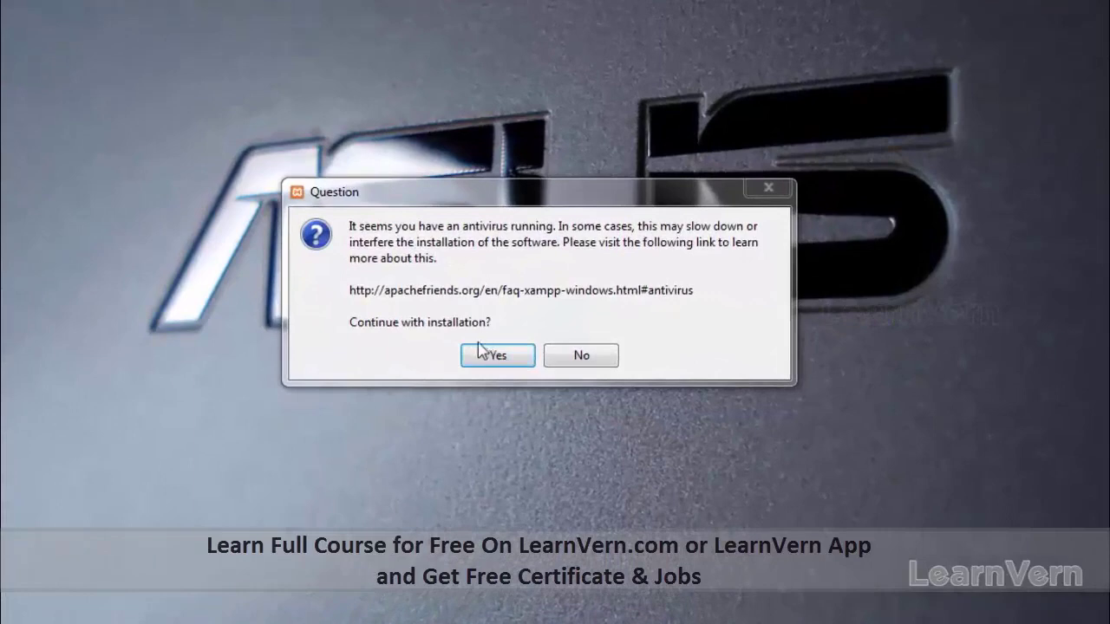
pyautogui.click(484, 361)
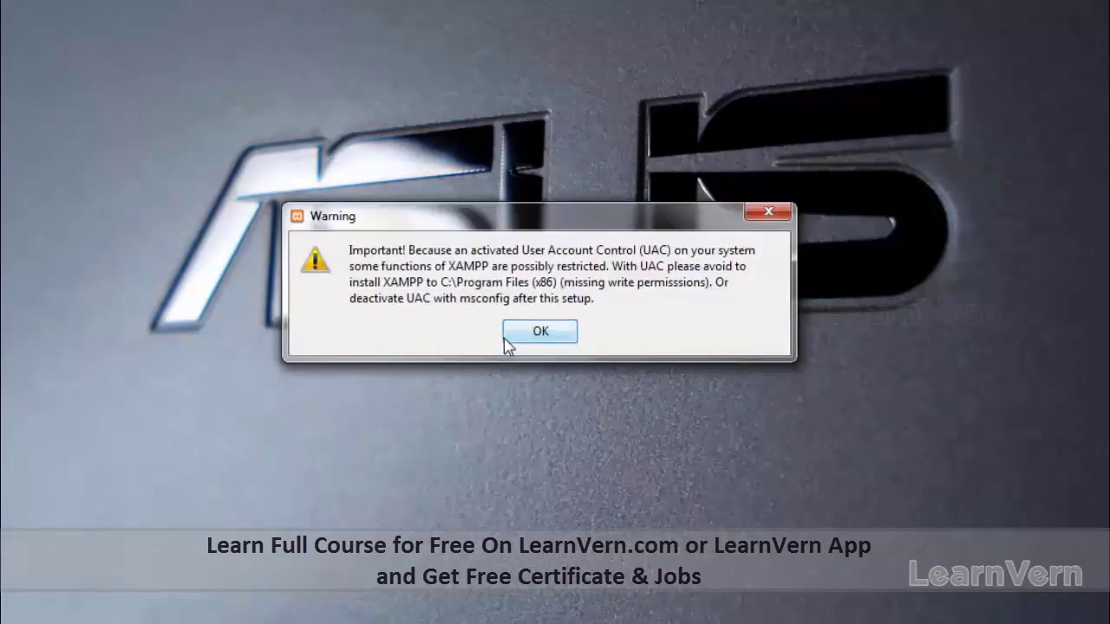
pyautogui.click(506, 339)
pyautogui.click(691, 508)
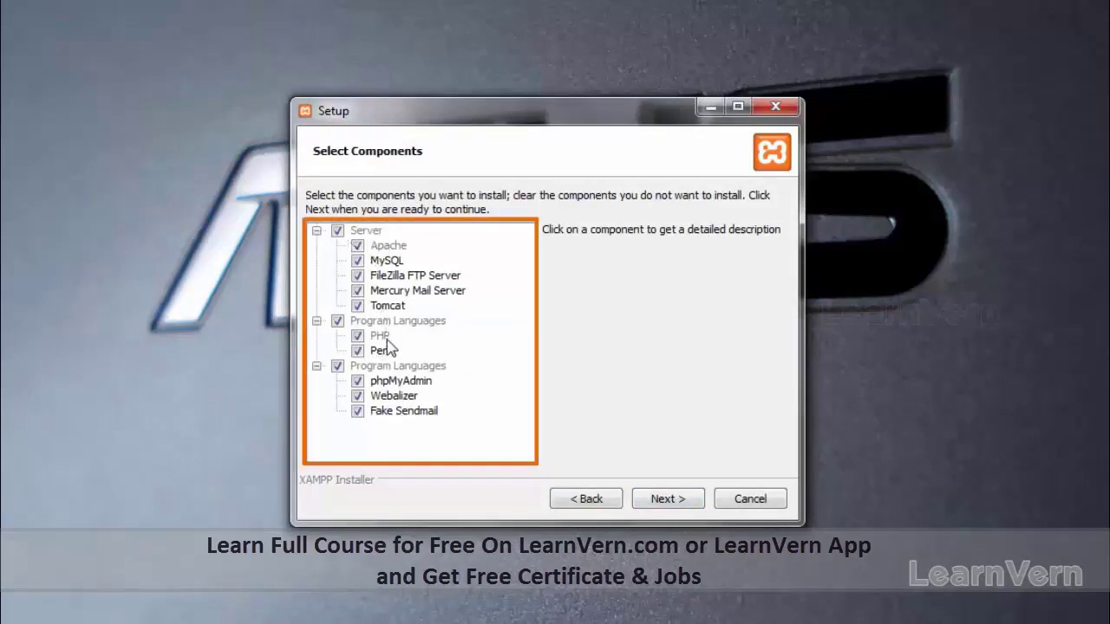
pyautogui.click(688, 506)
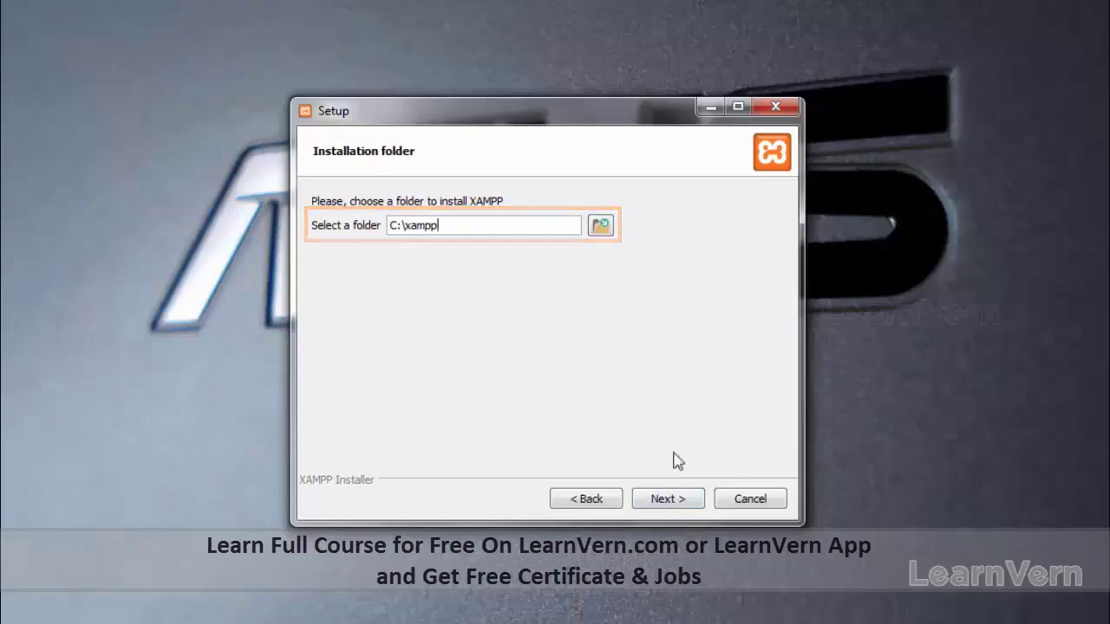
# Step: Try C:\xampp and then D:\ as the install folder, dismissing each folder-not-empty warning
pyautogui.click(682, 501)
pyautogui.click(536, 308)
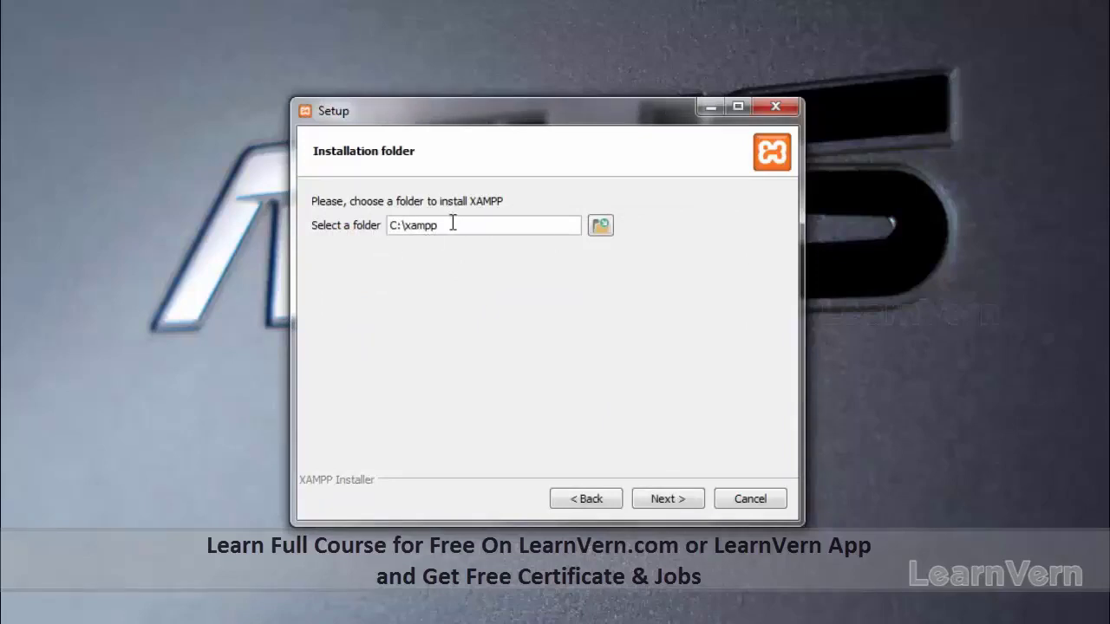
pyautogui.click(600, 226)
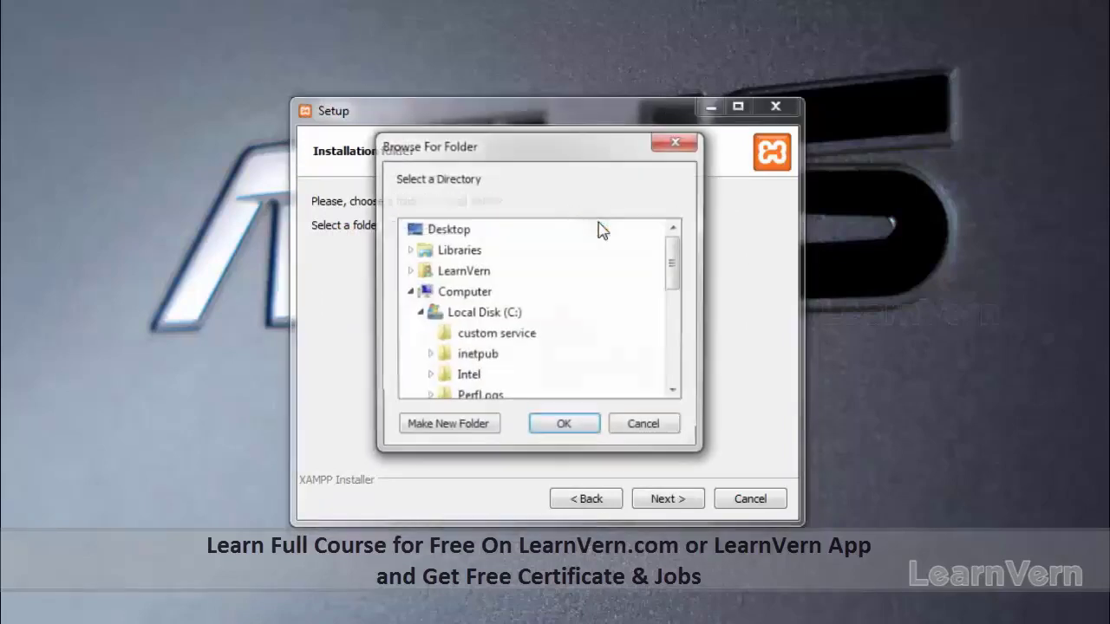
pyautogui.moveTo(674, 269); pyautogui.dragTo(673, 349)
pyautogui.click(494, 335)
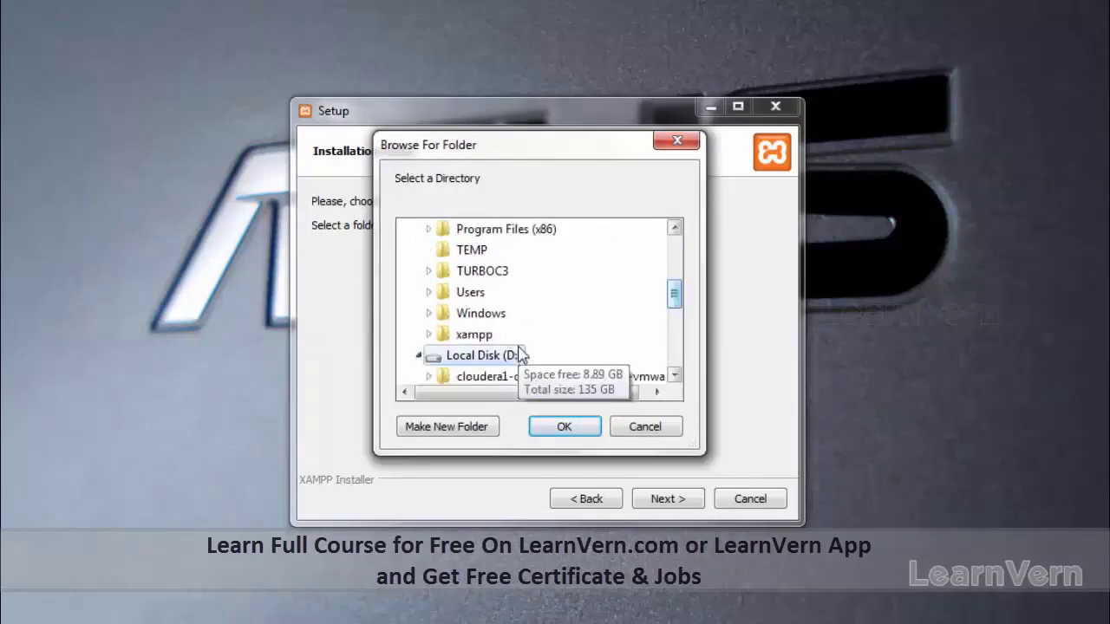
pyautogui.click(565, 427)
pyautogui.click(666, 498)
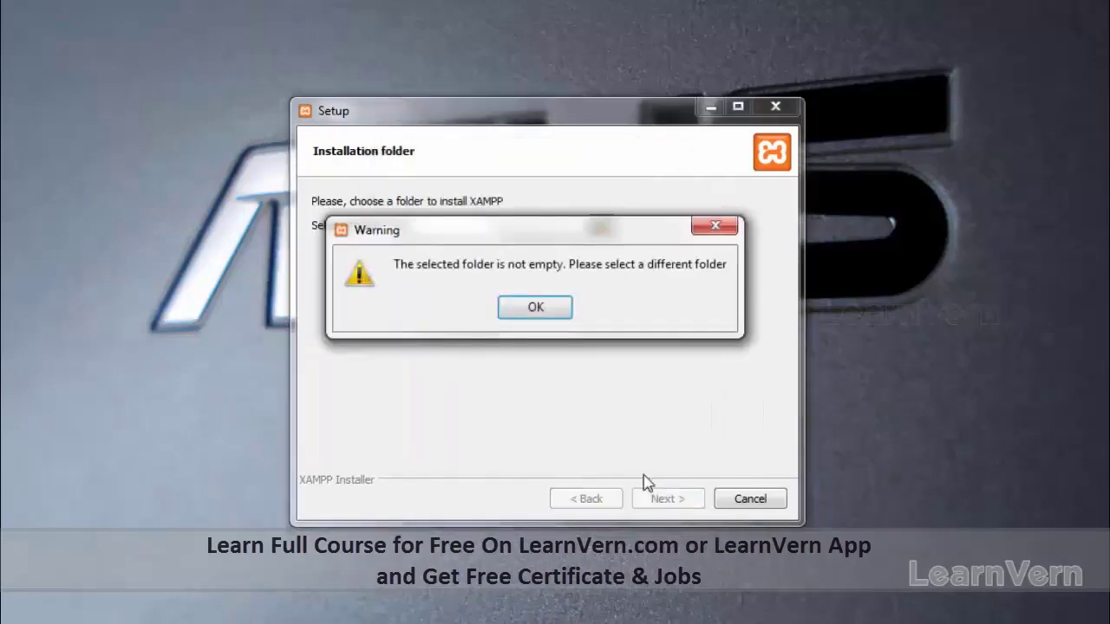
pyautogui.click(538, 308)
# Step: Try New Volume (E:) as the install folder and dismiss its folder-not-empty warning
pyautogui.click(601, 226)
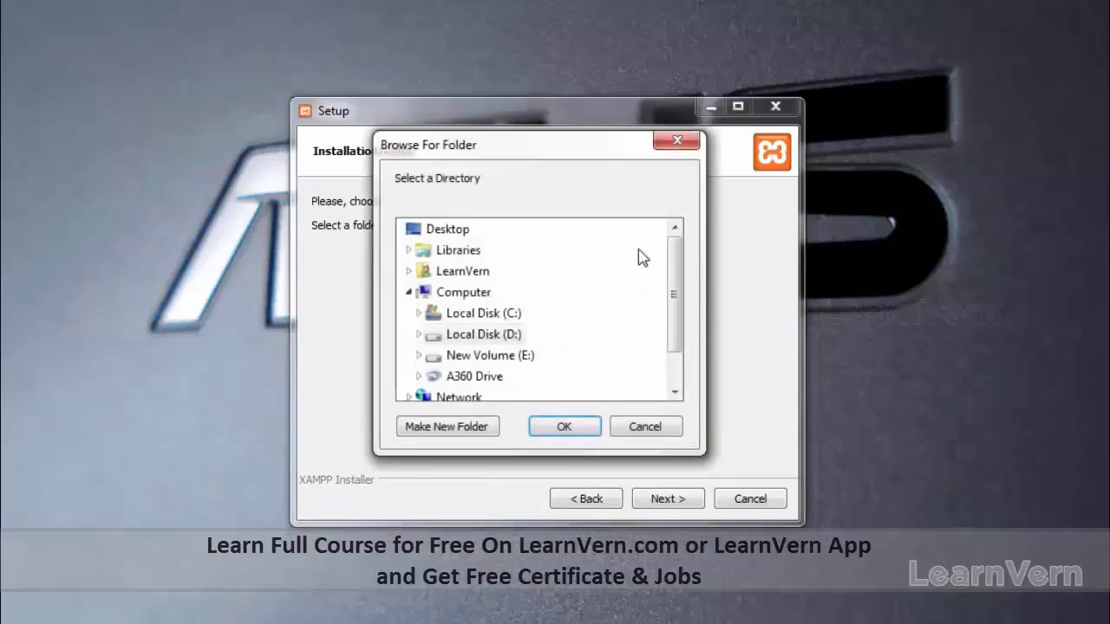
pyautogui.click(521, 363)
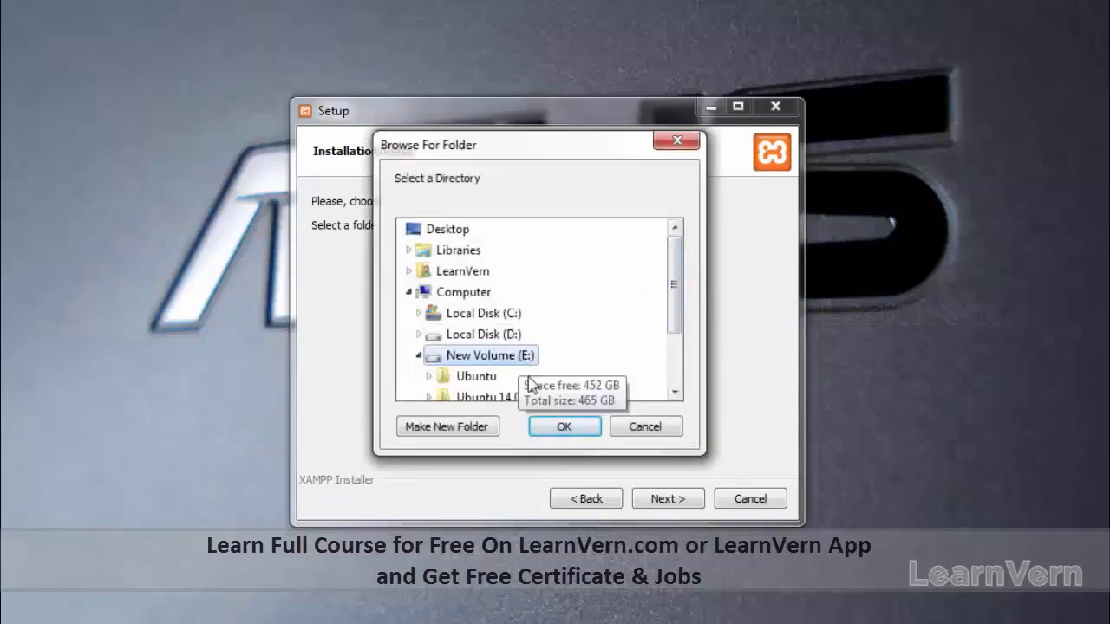
pyautogui.click(564, 426)
pyautogui.click(663, 499)
pyautogui.click(565, 319)
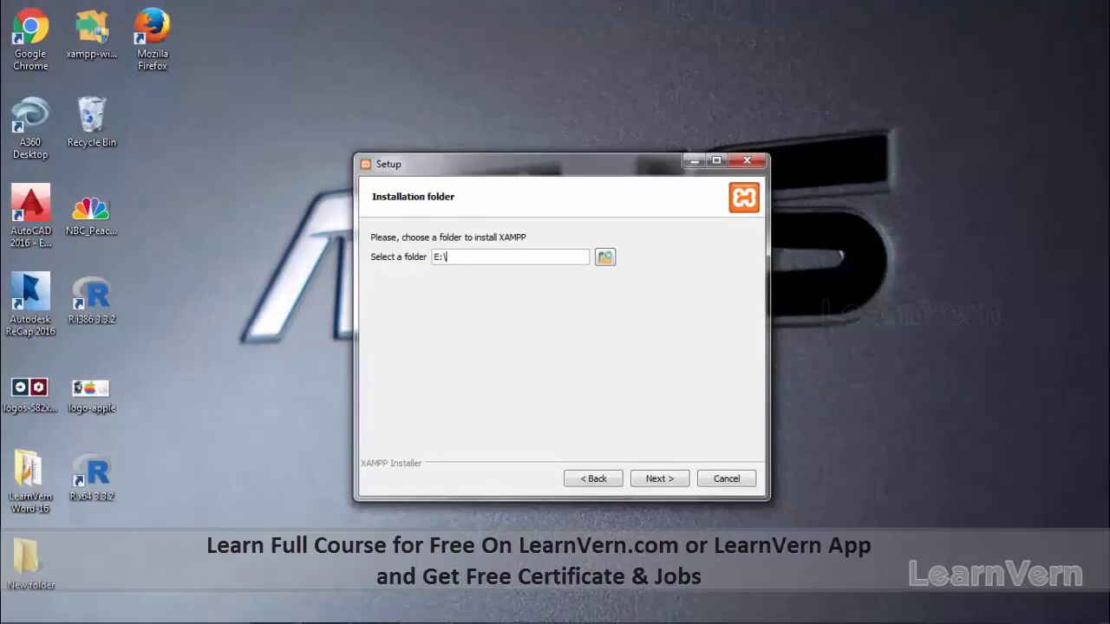
# Step: Permanently delete the xampp folder from Local Disk (C:) with Shift+Delete
pyautogui.click(20, 609)
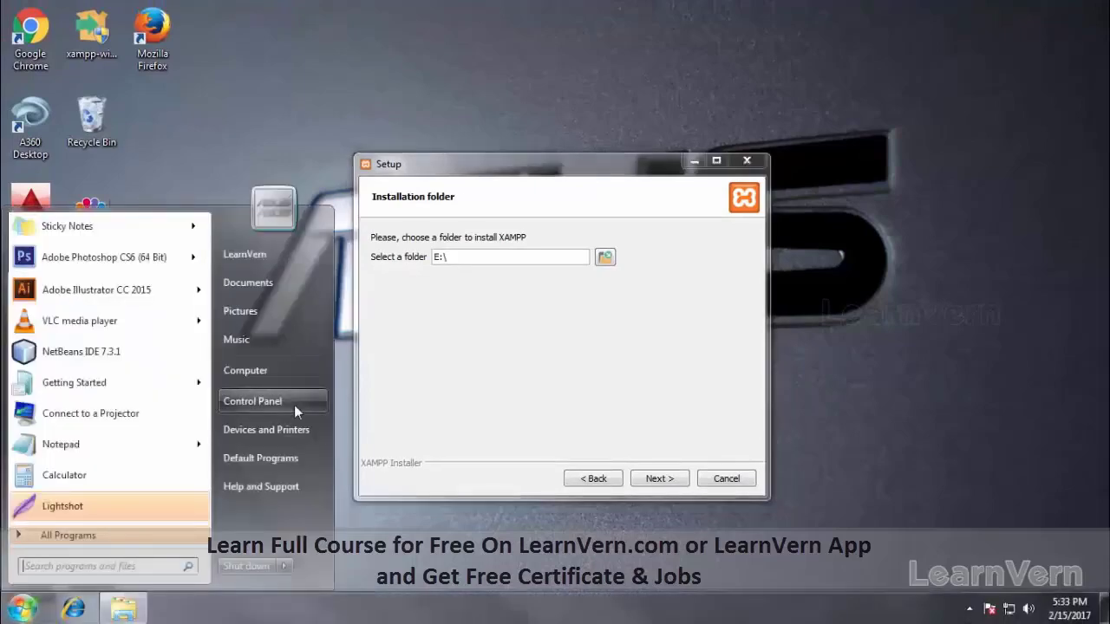
pyautogui.click(262, 368)
pyautogui.doubleClick(221, 121)
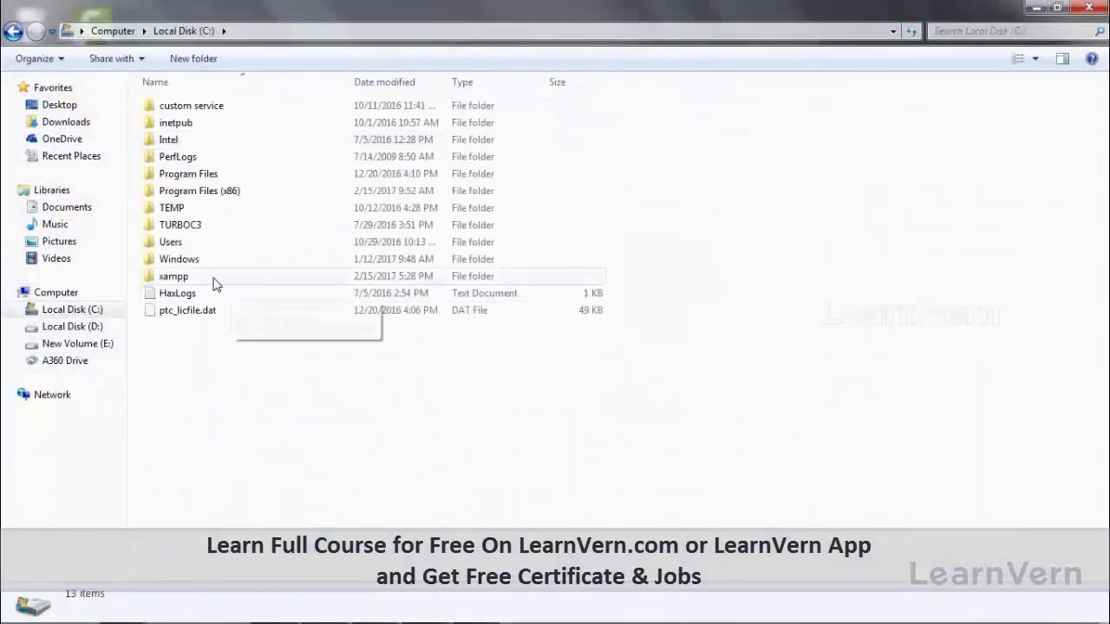
pyautogui.click(174, 276)
pyautogui.hotkey('shift', 'Delete')
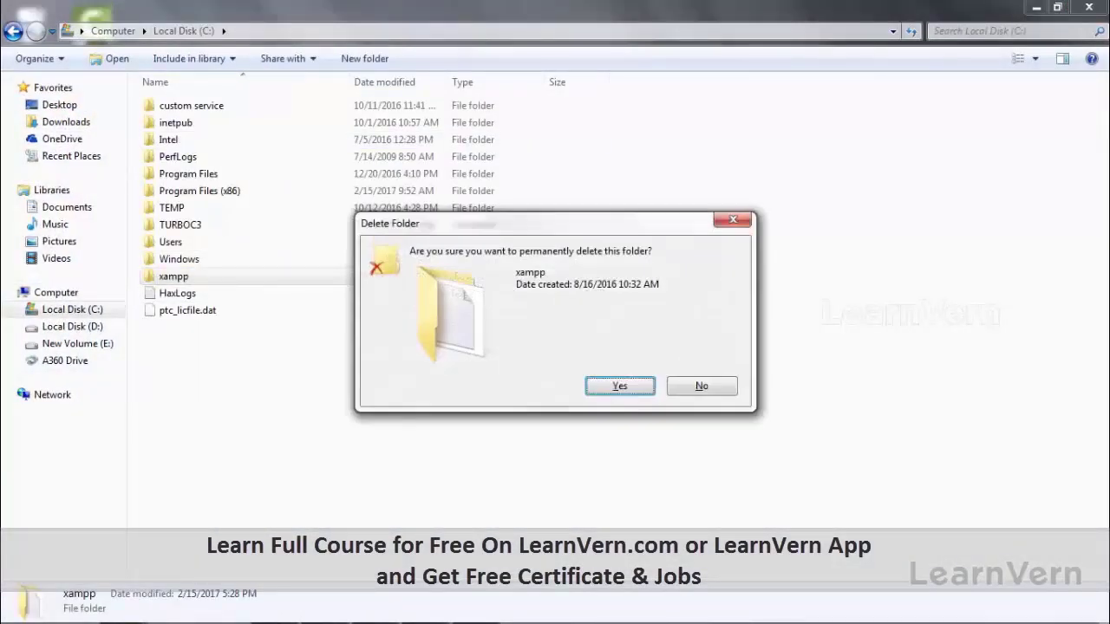
pyautogui.press('Return')
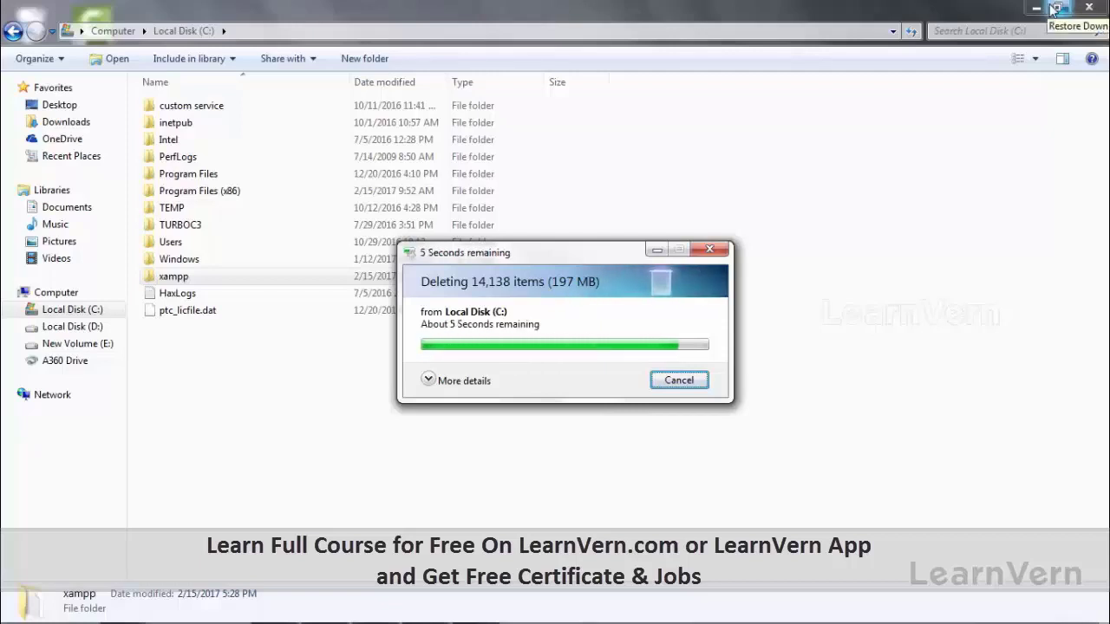
# Step: Delete the recreated xampp folder, then pick Local Disk (C:) in the installer's folder browser
pyautogui.rightClick(384, 276)
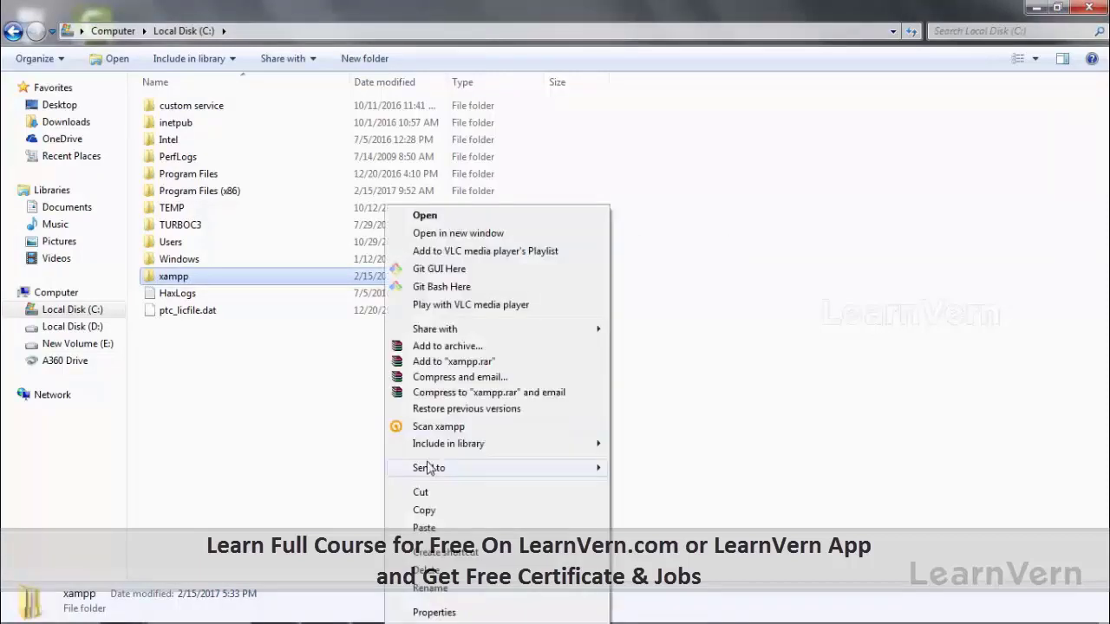
pyautogui.click(425, 570)
pyautogui.click(618, 387)
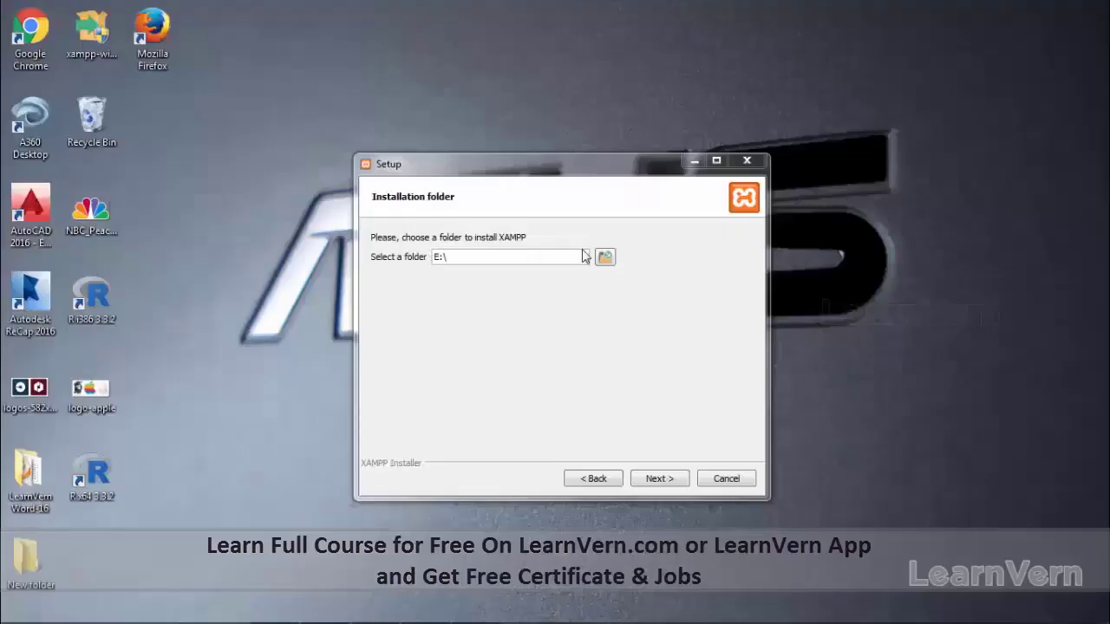
pyautogui.click(605, 257)
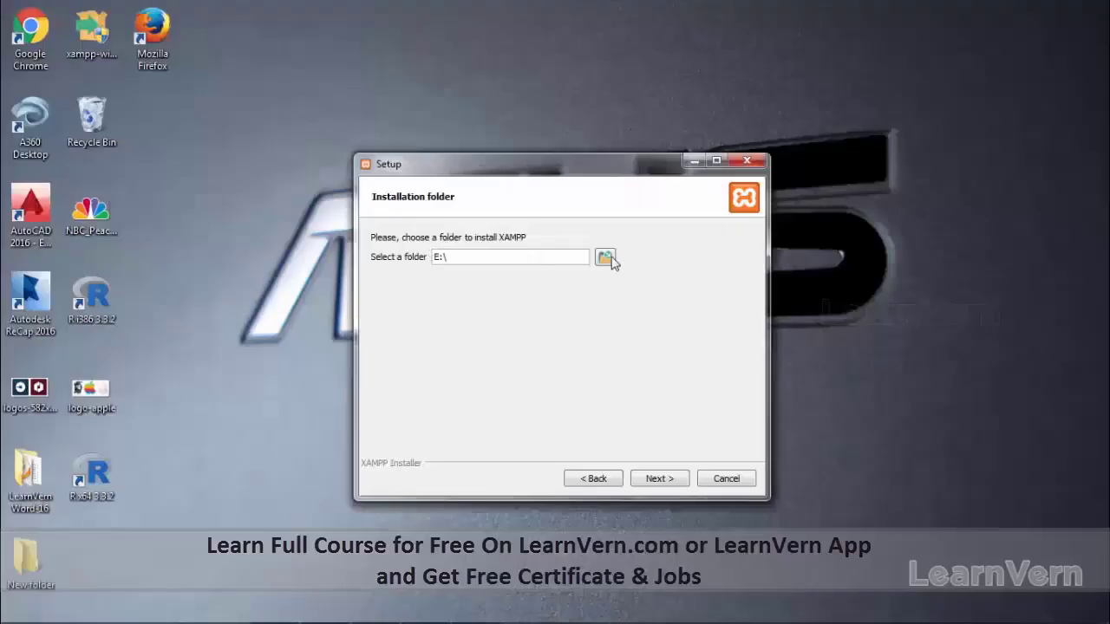
pyautogui.click(510, 328)
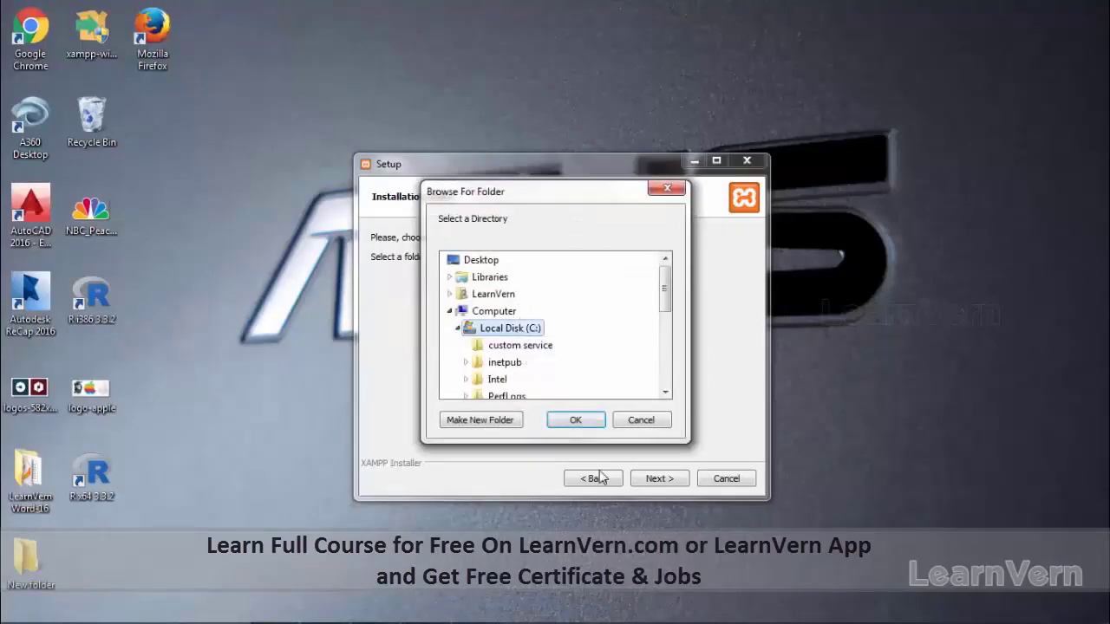
# Step: Confirm C:\ as the install folder, dismissing the repeated folder-not-empty warnings
pyautogui.click(576, 420)
pyautogui.click(657, 479)
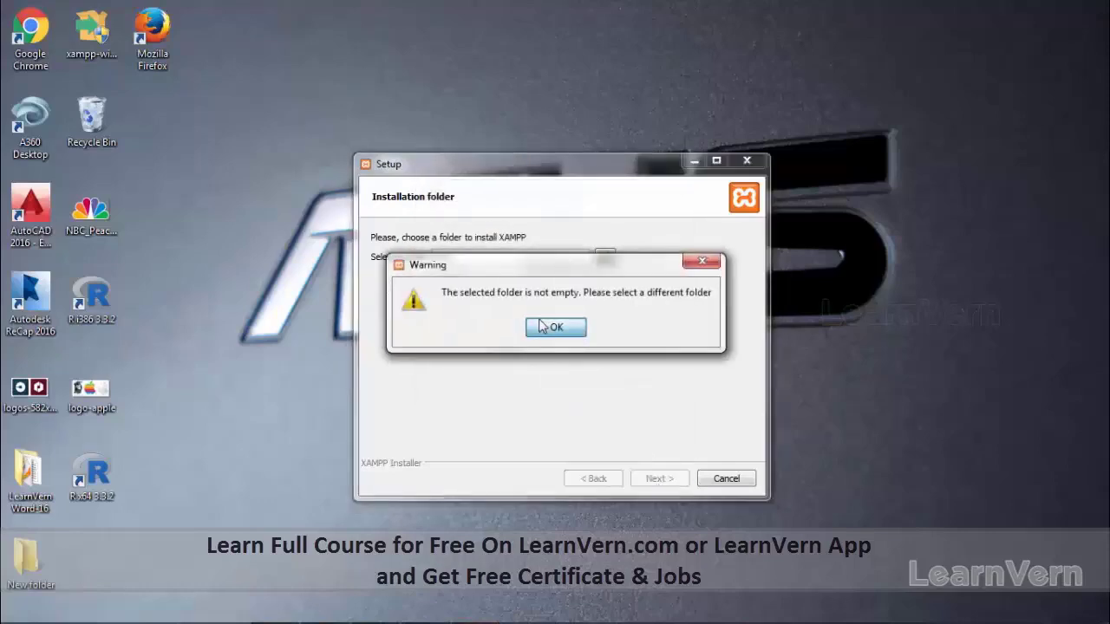
pyautogui.click(542, 326)
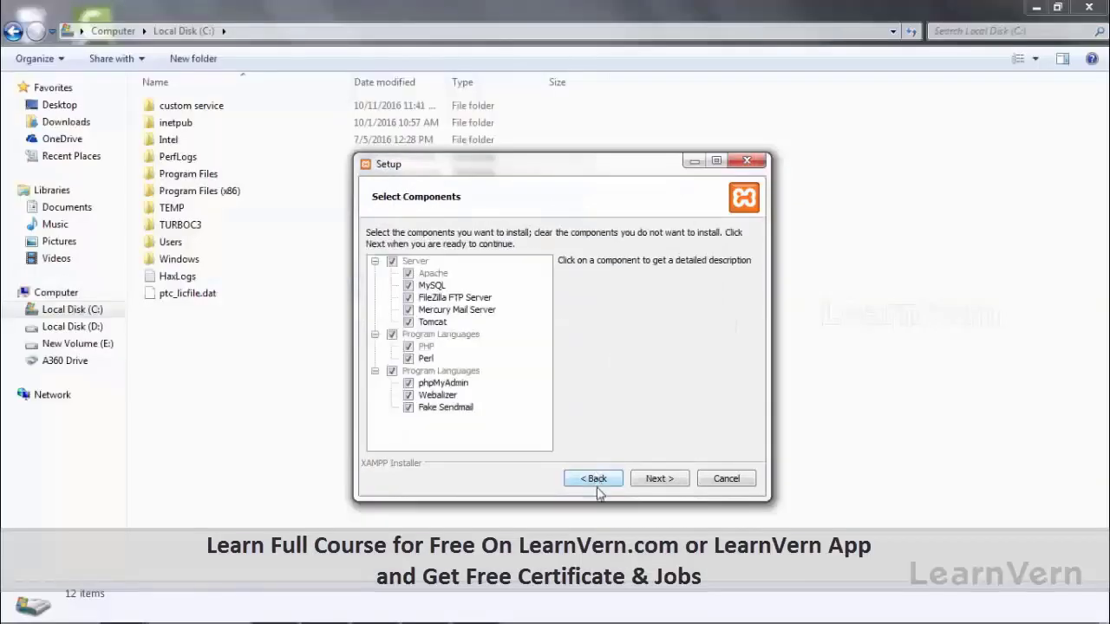
pyautogui.click(657, 478)
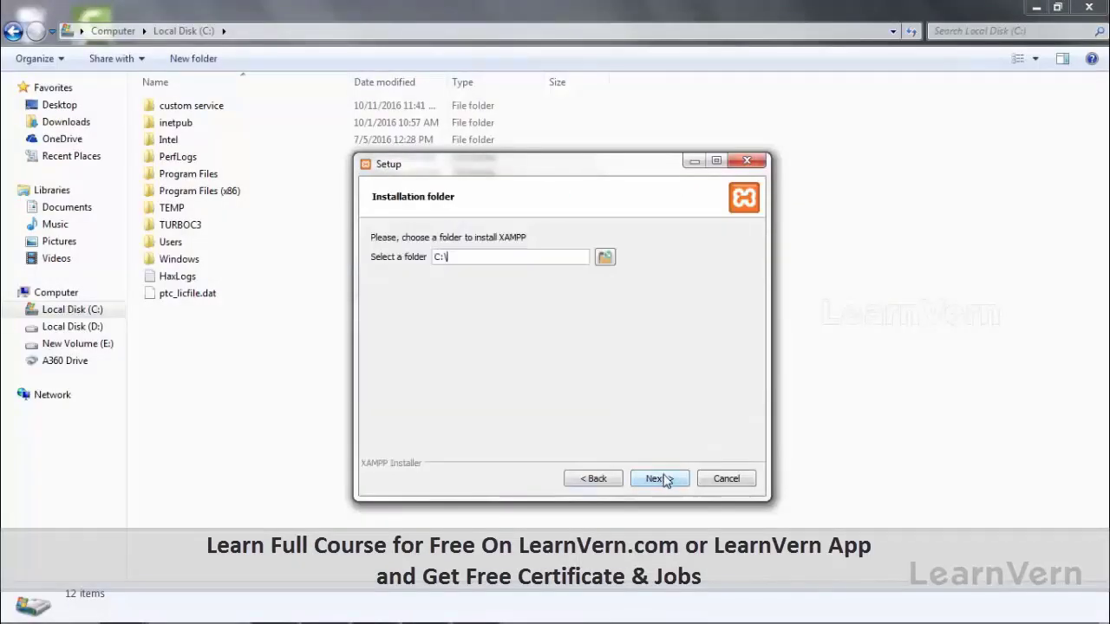
pyautogui.click(657, 479)
pyautogui.click(559, 327)
# Step: Try Local Disk (D:) as the install folder and dismiss its folder-not-empty warning
pyautogui.click(604, 256)
pyautogui.scroll(-2, 675, 324)
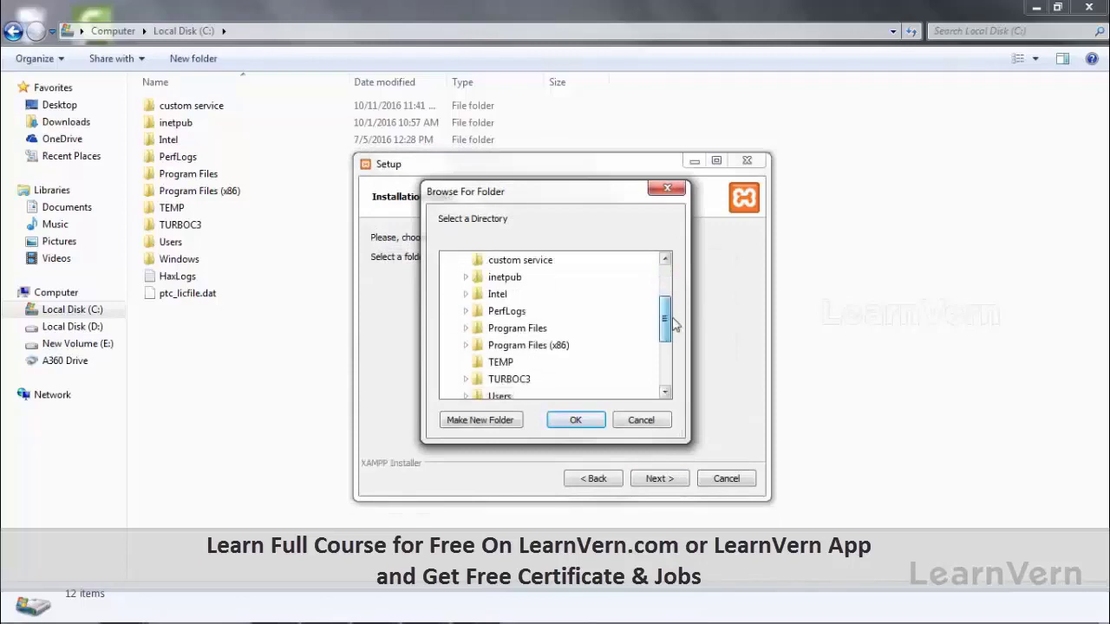
pyautogui.scroll(-2, 674, 324)
pyautogui.click(499, 326)
pyautogui.click(575, 420)
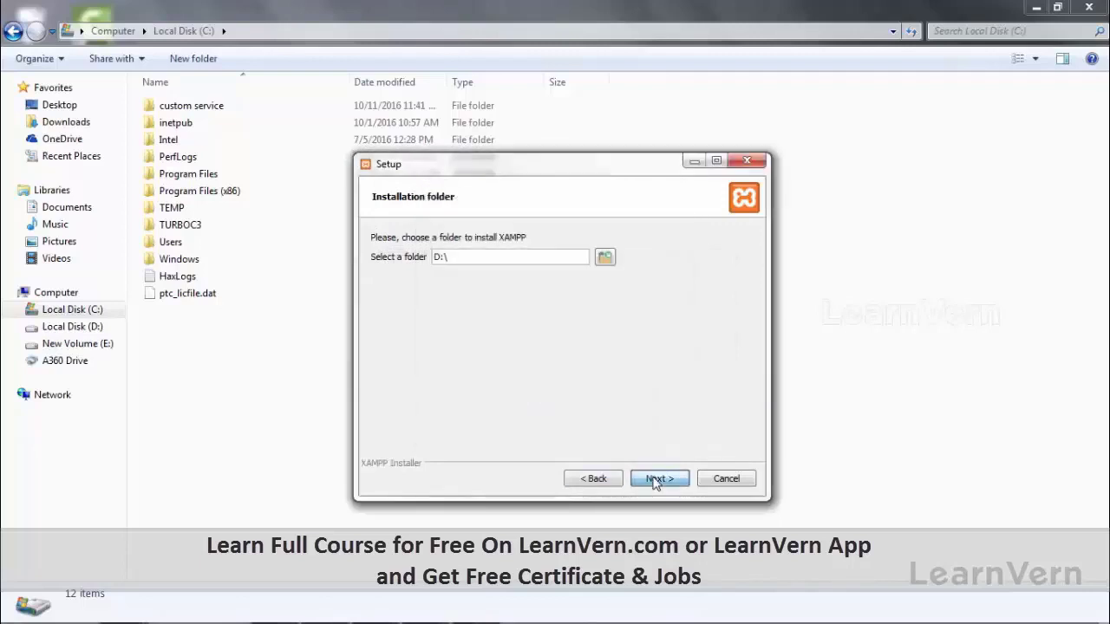
pyautogui.click(657, 478)
pyautogui.click(559, 327)
# Step: Go back to C:\xampp, skip the Bitnami page, and start installing XAMPP
pyautogui.click(604, 256)
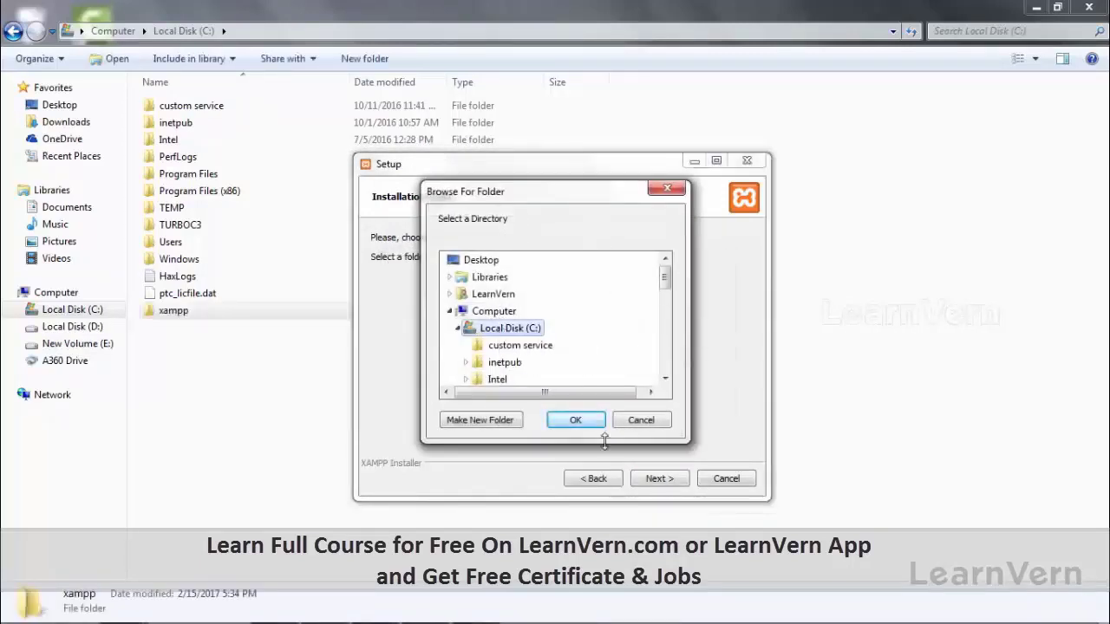
pyautogui.click(575, 420)
pyautogui.click(656, 479)
pyautogui.click(560, 327)
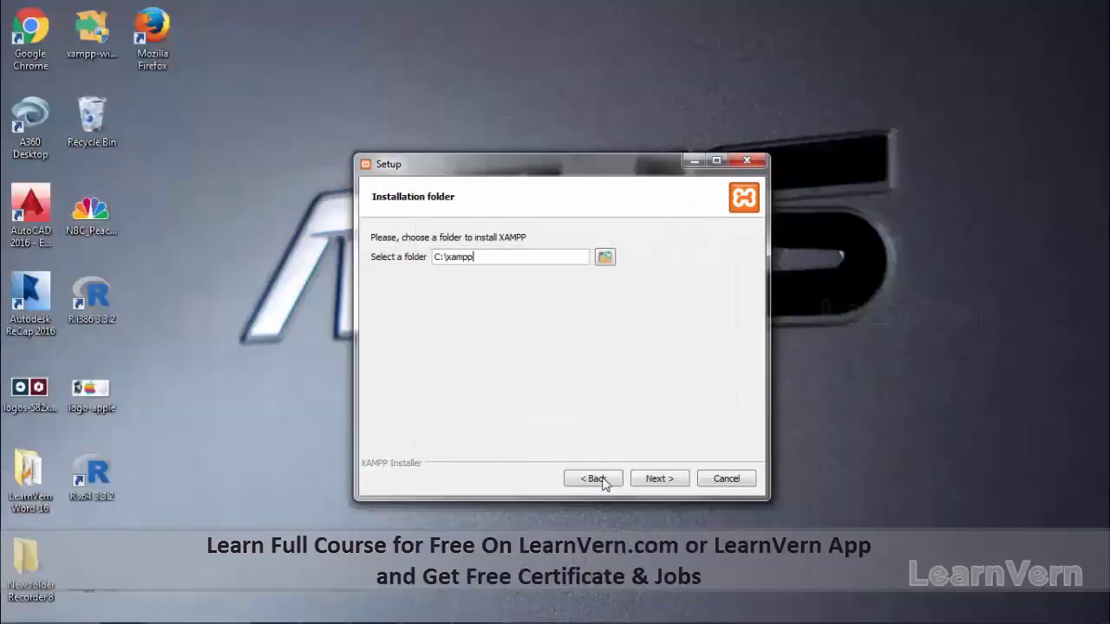
pyautogui.click(655, 479)
pyautogui.click(655, 480)
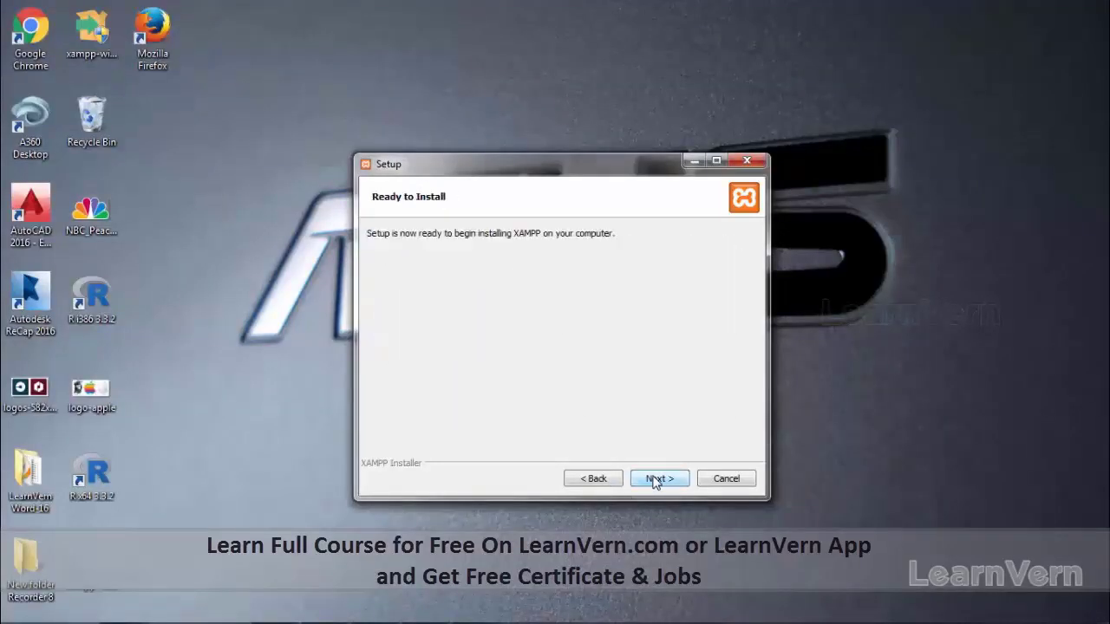
pyautogui.click(656, 480)
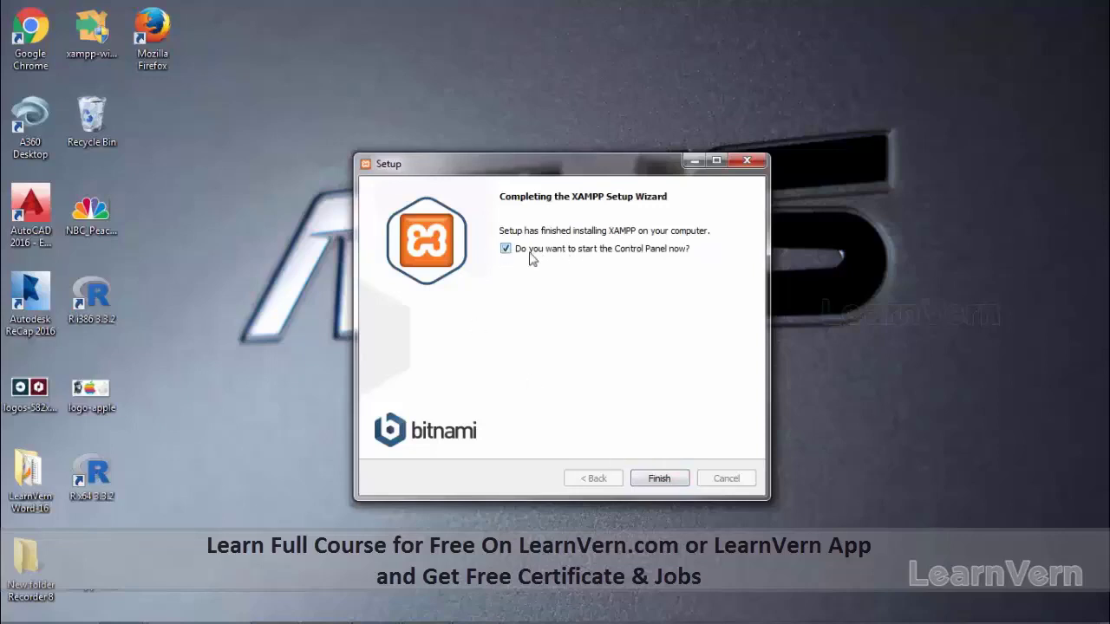
# Step: Finish setup, save English as the Control Panel language, and restart Apache and MySQL
pyautogui.click(656, 476)
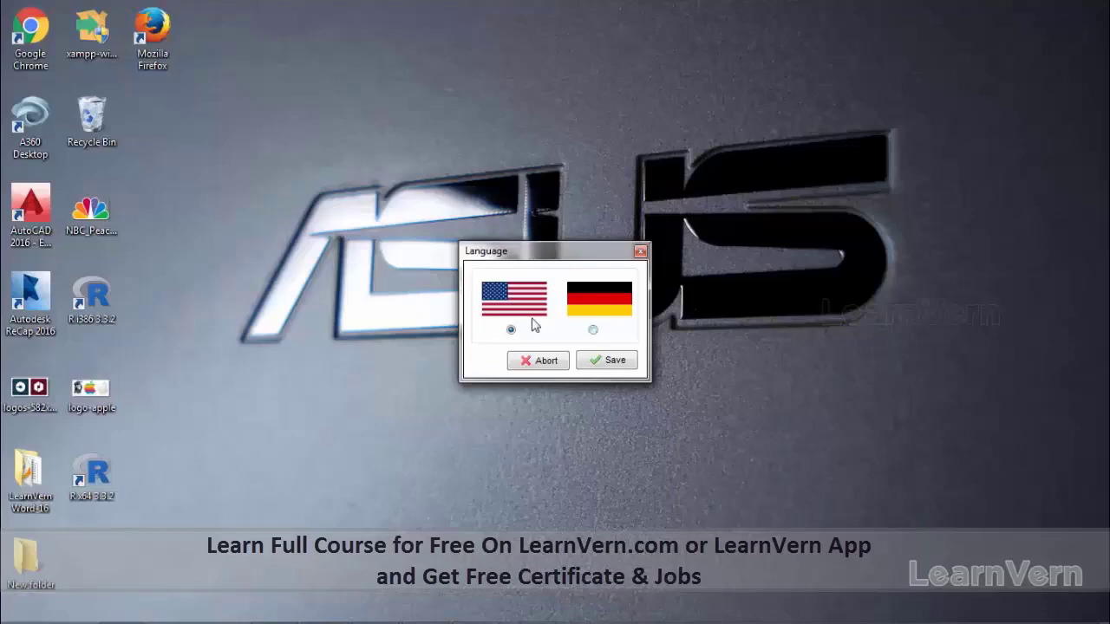
pyautogui.click(601, 363)
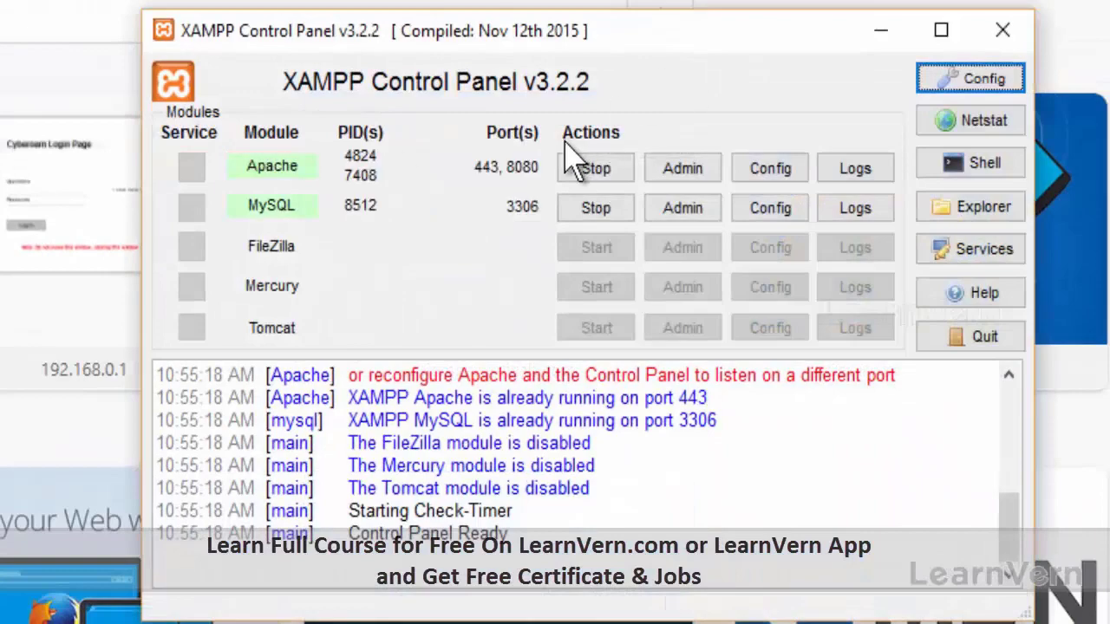
pyautogui.click(597, 174)
pyautogui.click(614, 178)
pyautogui.click(619, 215)
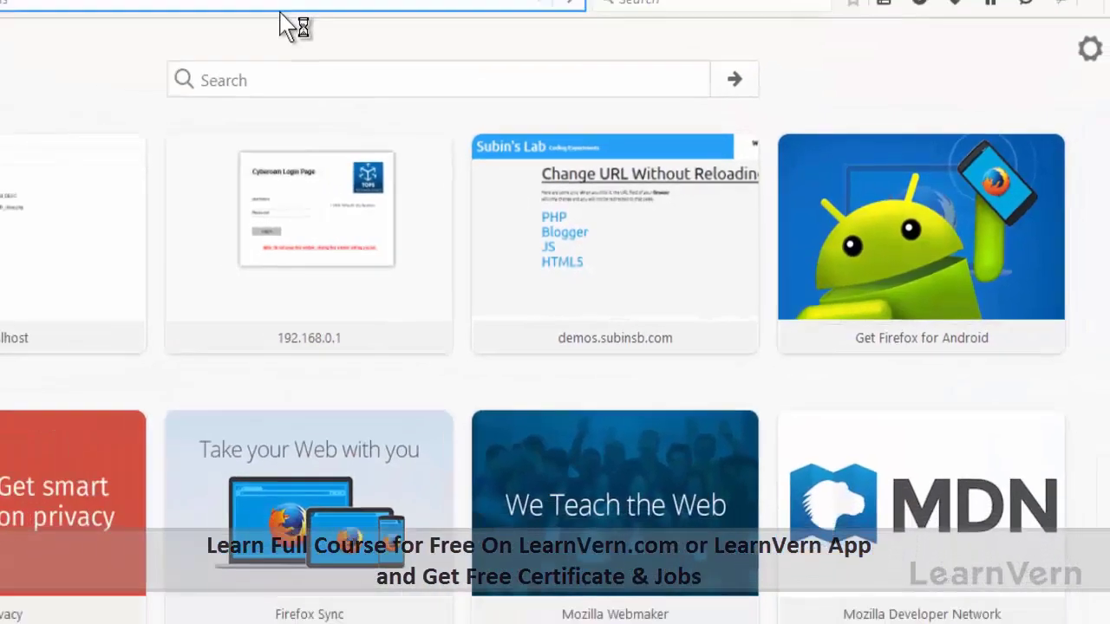
# Step: Load the local WordPress site at localhost:8080/wordpress
pyautogui.write('localhost/')
pyautogui.press('Right')
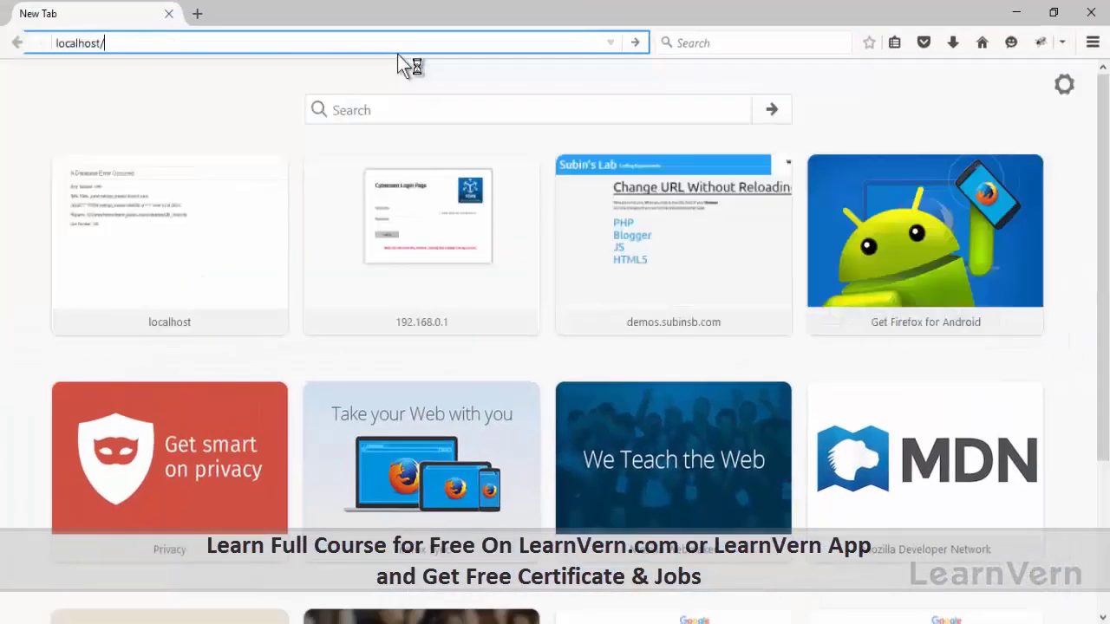
pyautogui.write('=')
pyautogui.press('BackSpace')
pyautogui.press('BackSpace')
pyautogui.write(':8080/')
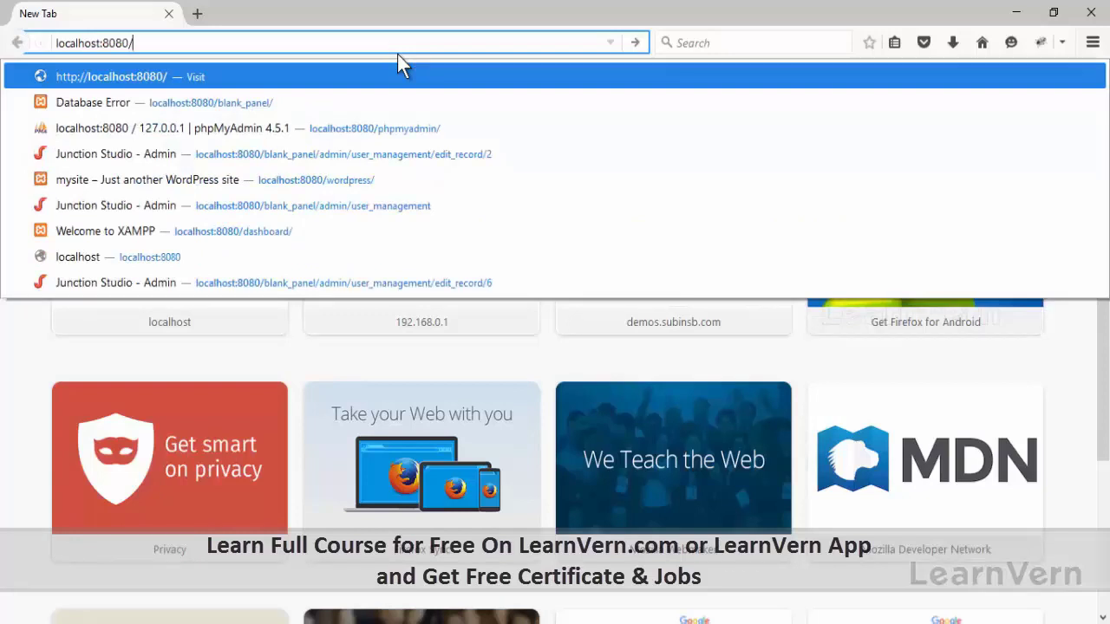
pyautogui.write('wordpress')
pyautogui.press('Return')
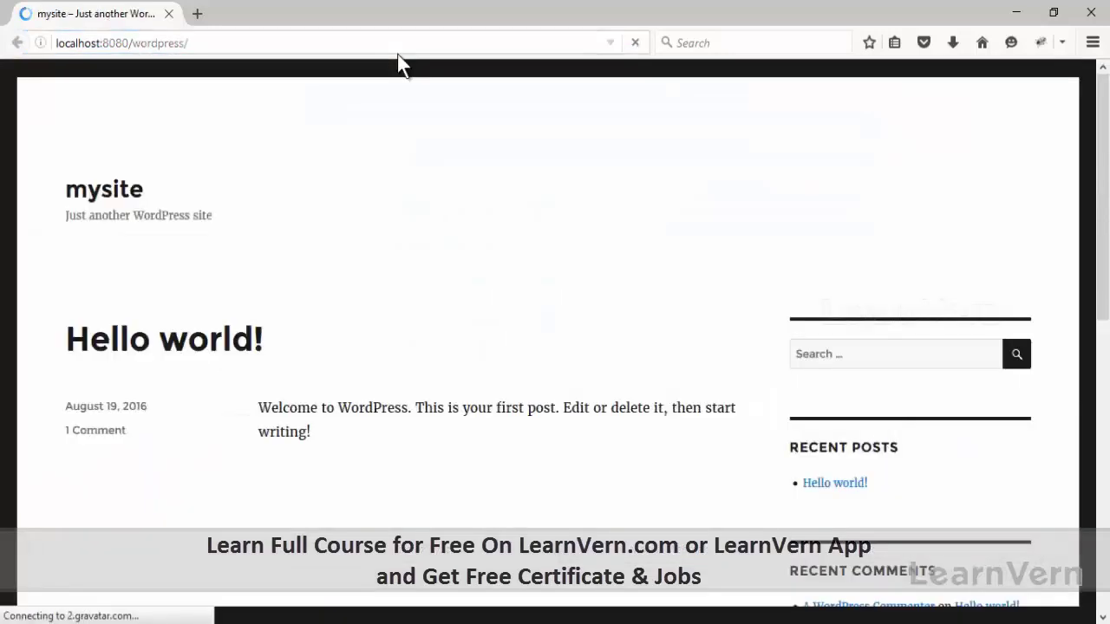
pyautogui.scroll(-8, 404, 243)
pyautogui.scroll(7, 393, 281)
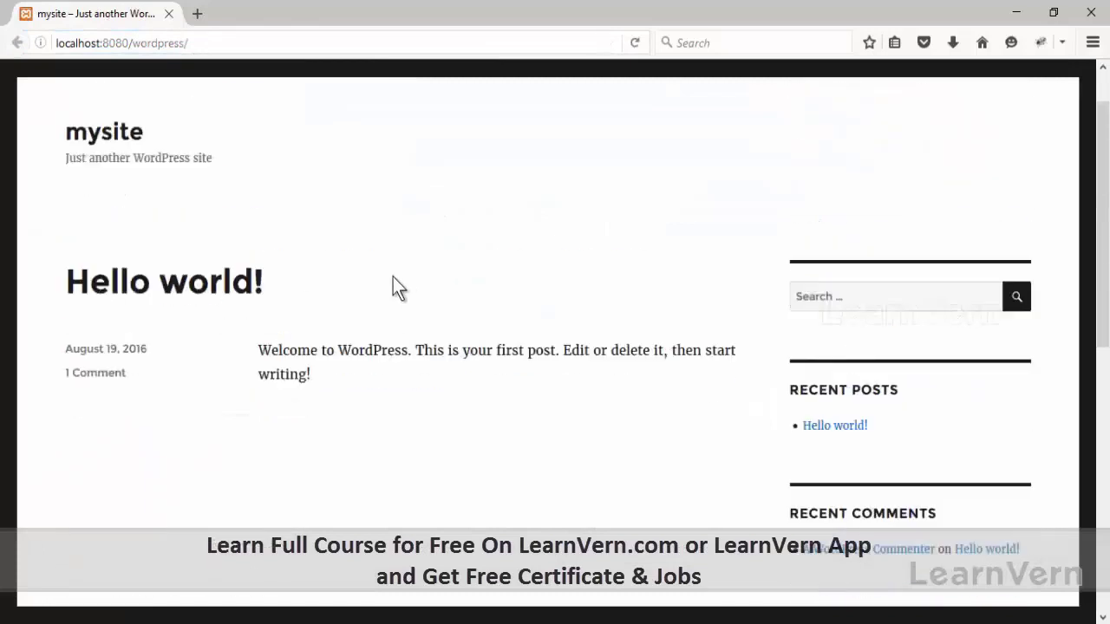
pyautogui.scroll(1, 393, 287)
# Step: Copy the localhost:8080/wordpress site address and open a second browser tab
pyautogui.click(199, 42)
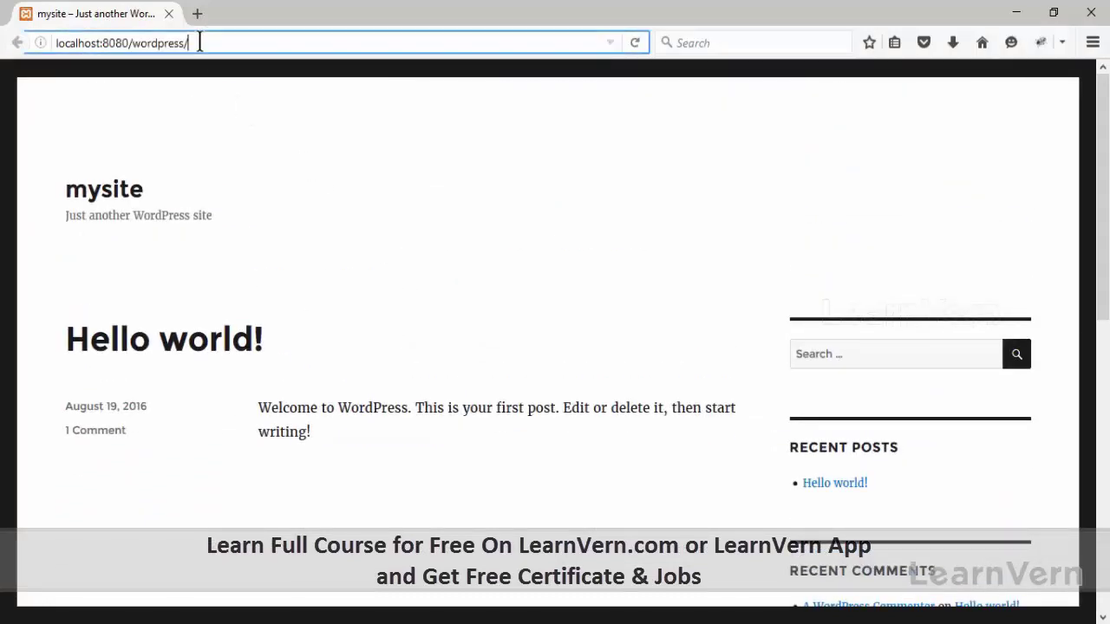
pyautogui.moveTo(199, 43); pyautogui.dragTo(52, 43)
pyautogui.tripleClick(130, 42)
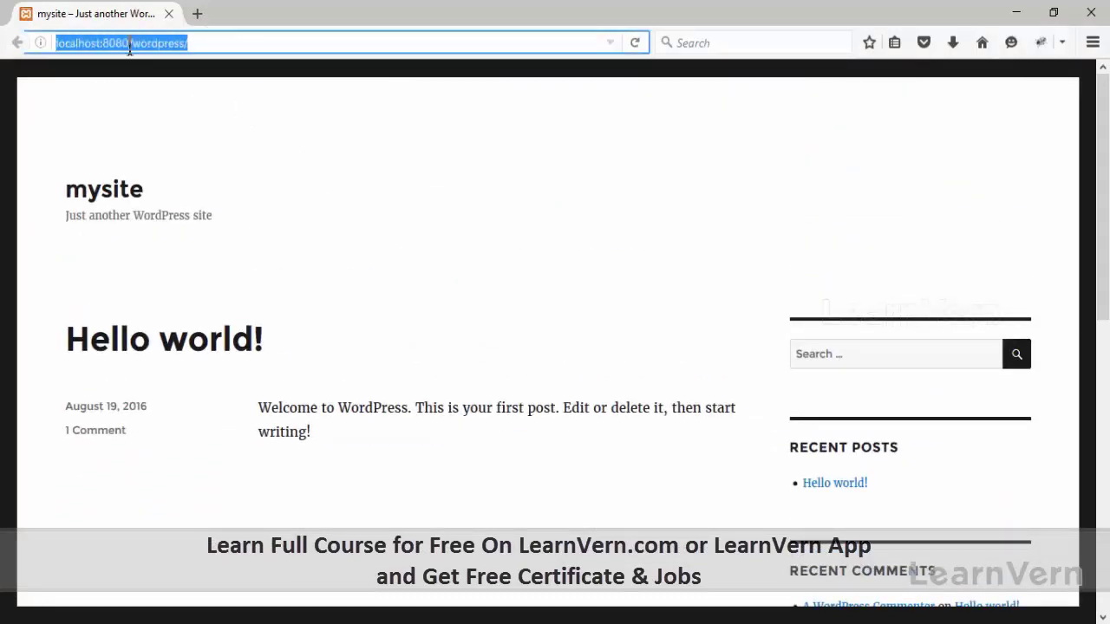
pyautogui.hotkey('ctrl', 'c')
pyautogui.click(197, 13)
# Step: Load the localhost:8080/wordpress/wp-admin login page in the new tab
pyautogui.hotkey('ctrl', 'v')
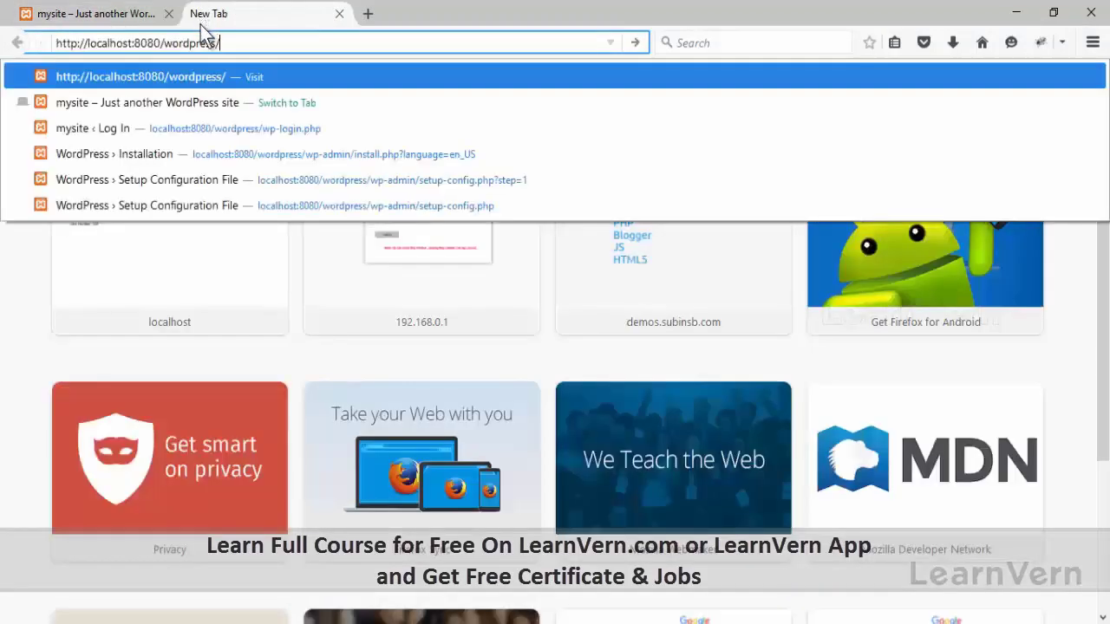
pyautogui.write('wp-admin')
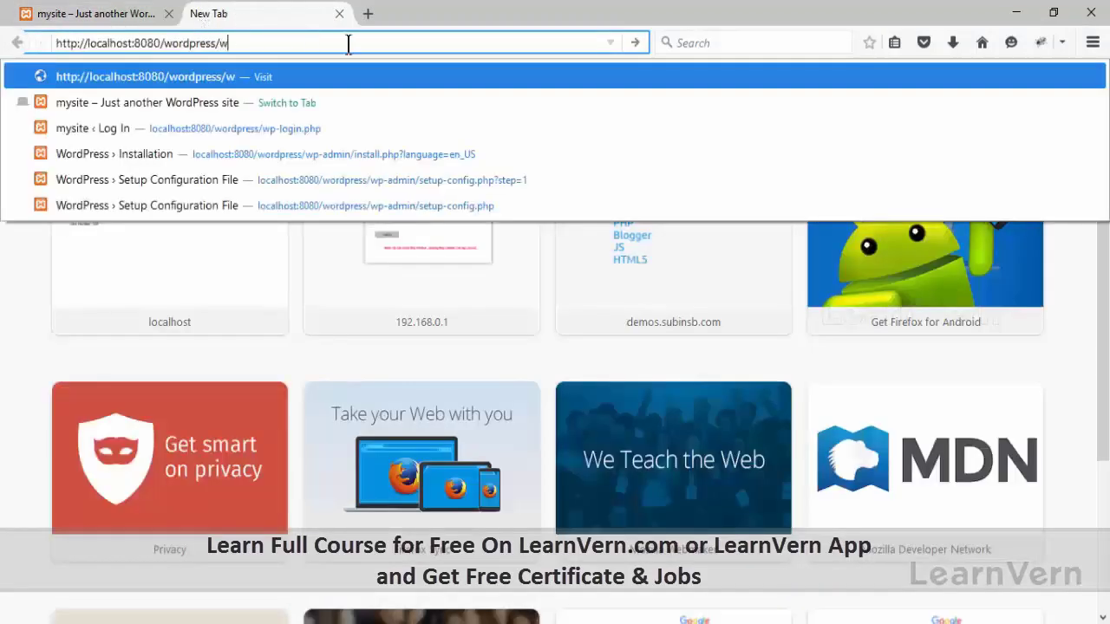
pyautogui.press('Return')
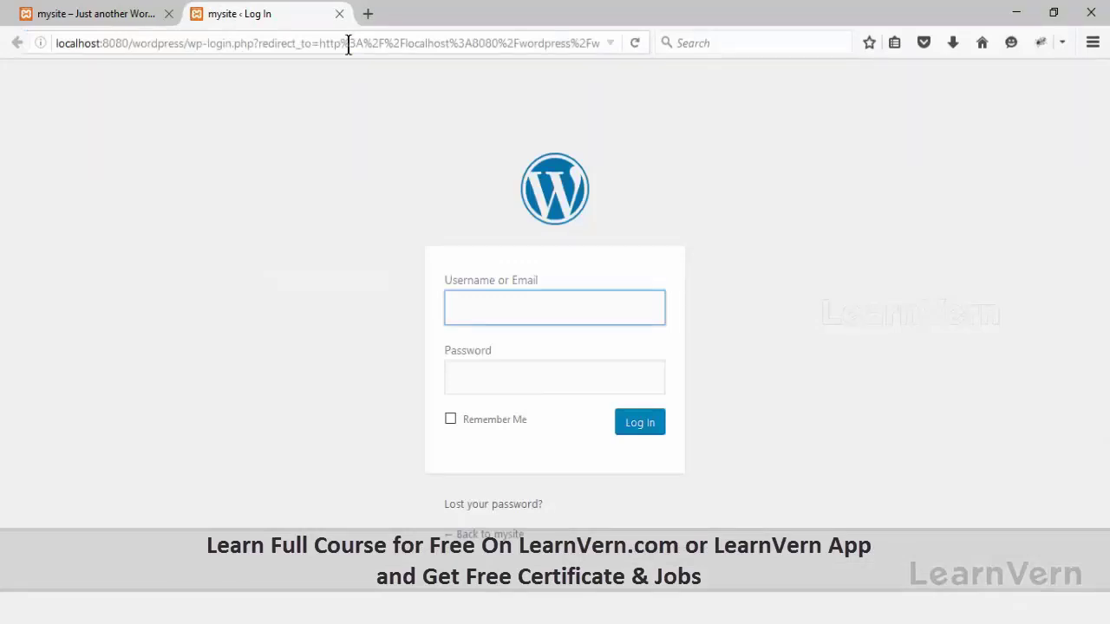
# Step: Log in with the administrator username and password, declining to save the login
pyautogui.write('admin')
pyautogui.press('Tab')
pyautogui.press('Tab')
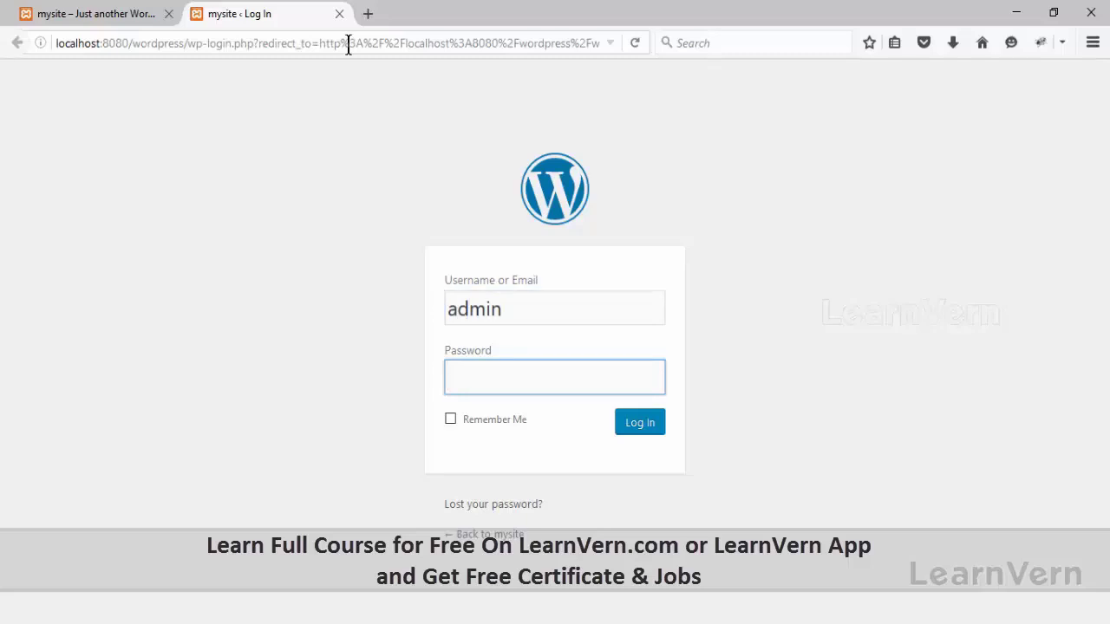
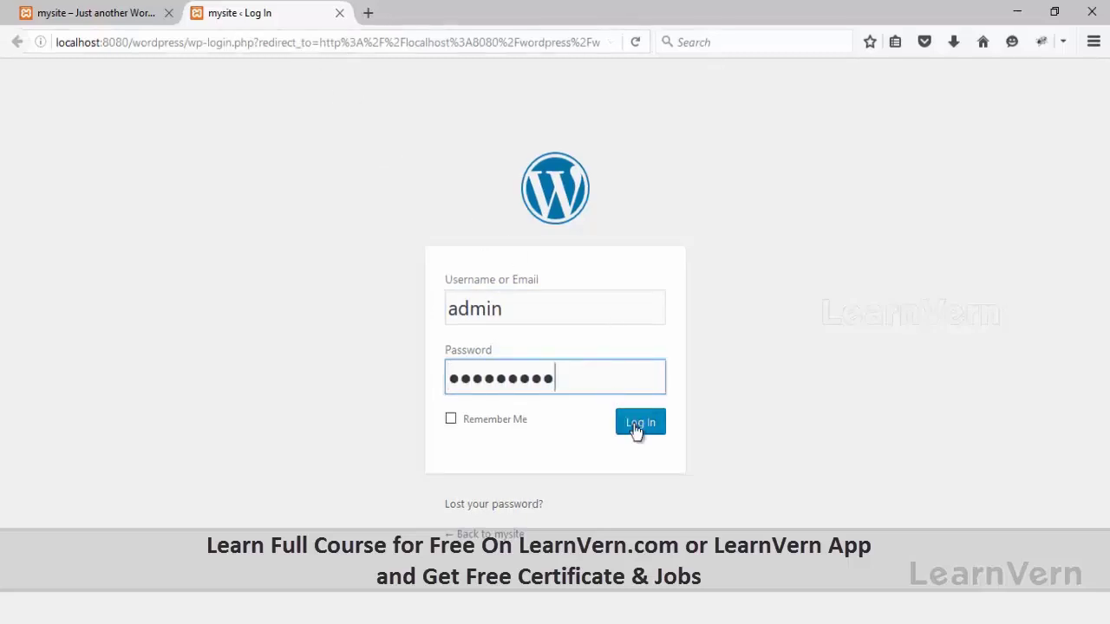
pyautogui.click(638, 424)
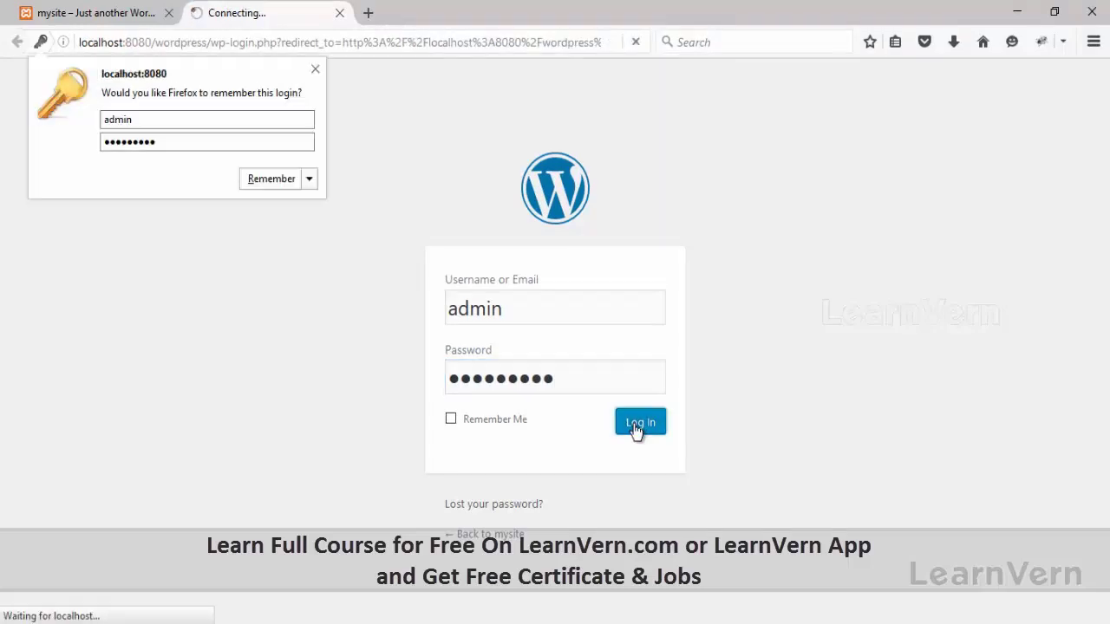
pyautogui.click(315, 69)
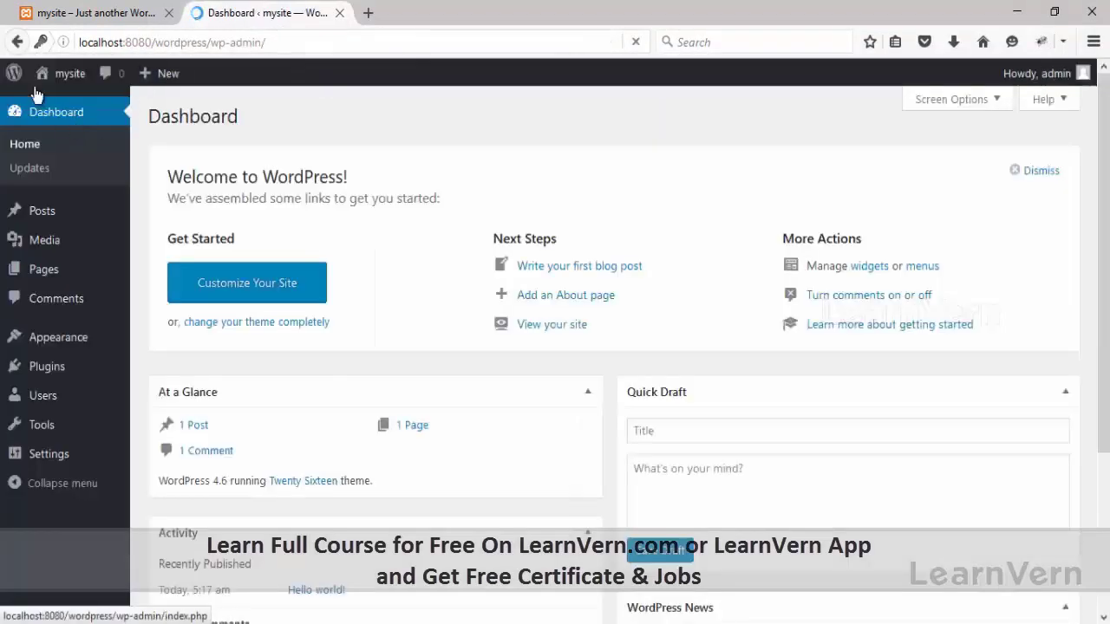
# Step: Scroll through the public mysite front page, then return to the admin Dashboard tab
pyautogui.click(126, 17)
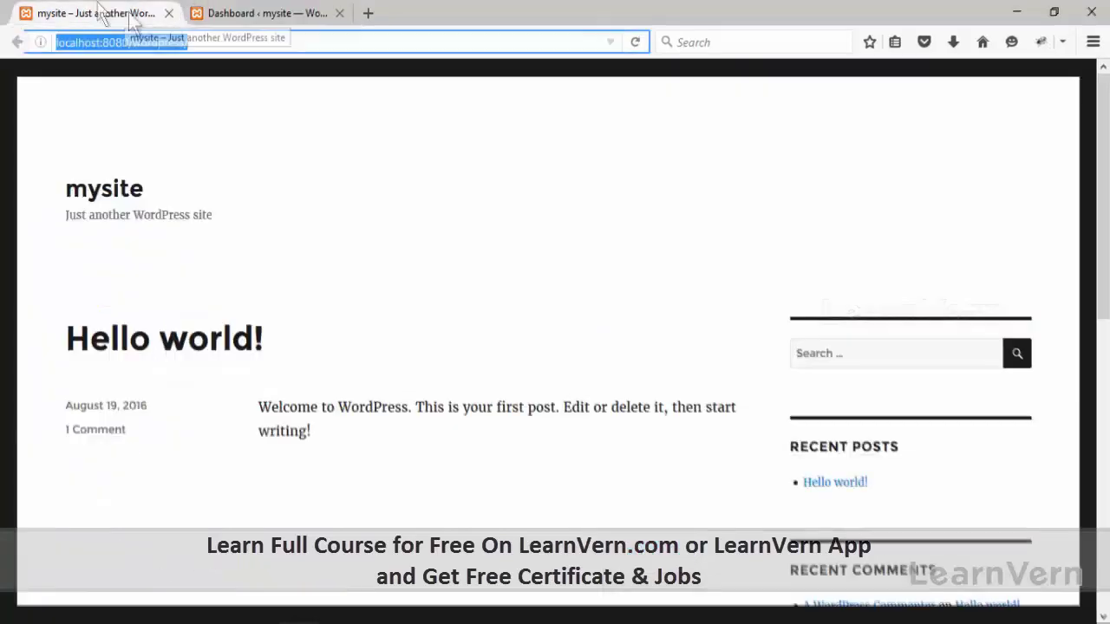
pyautogui.click(158, 42)
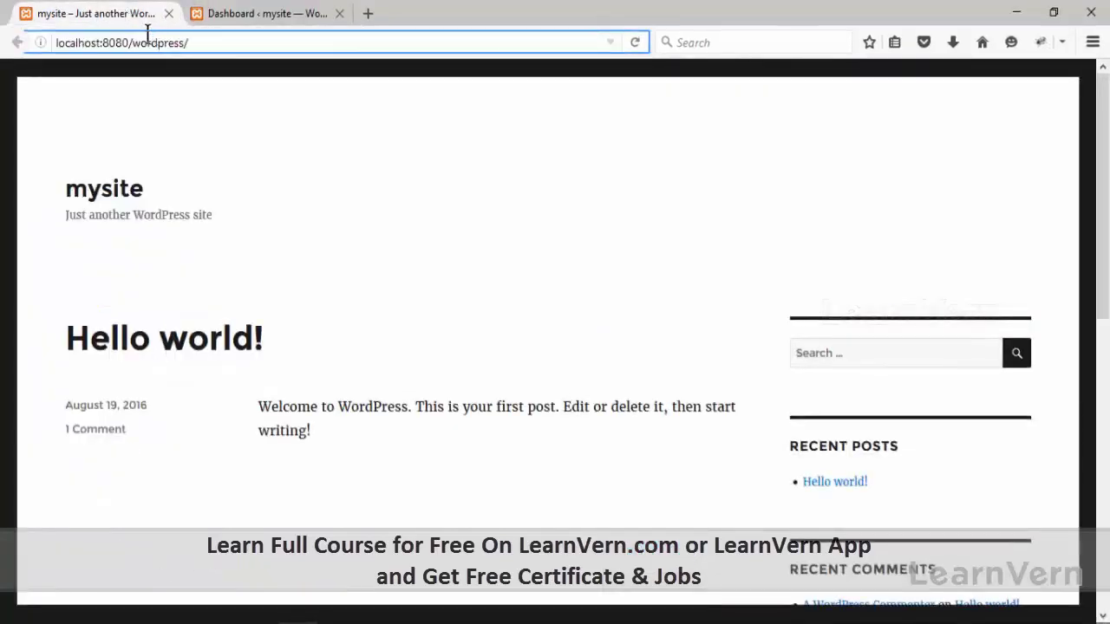
pyautogui.scroll(-10, 240, 248)
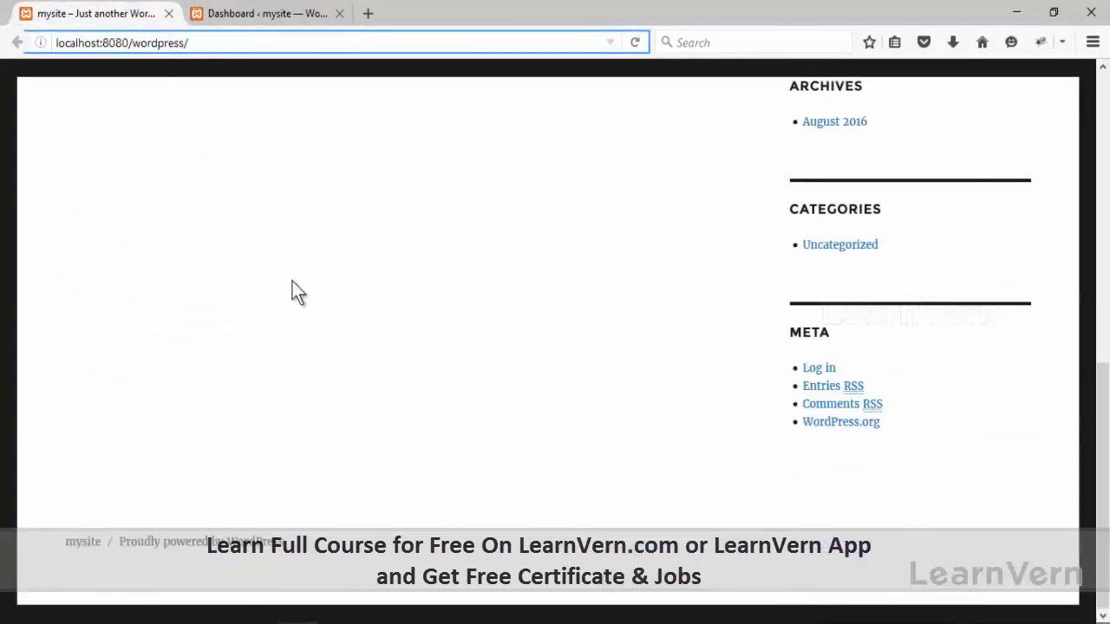
pyautogui.scroll(10, 260, 261)
pyautogui.scroll(-8, 208, 230)
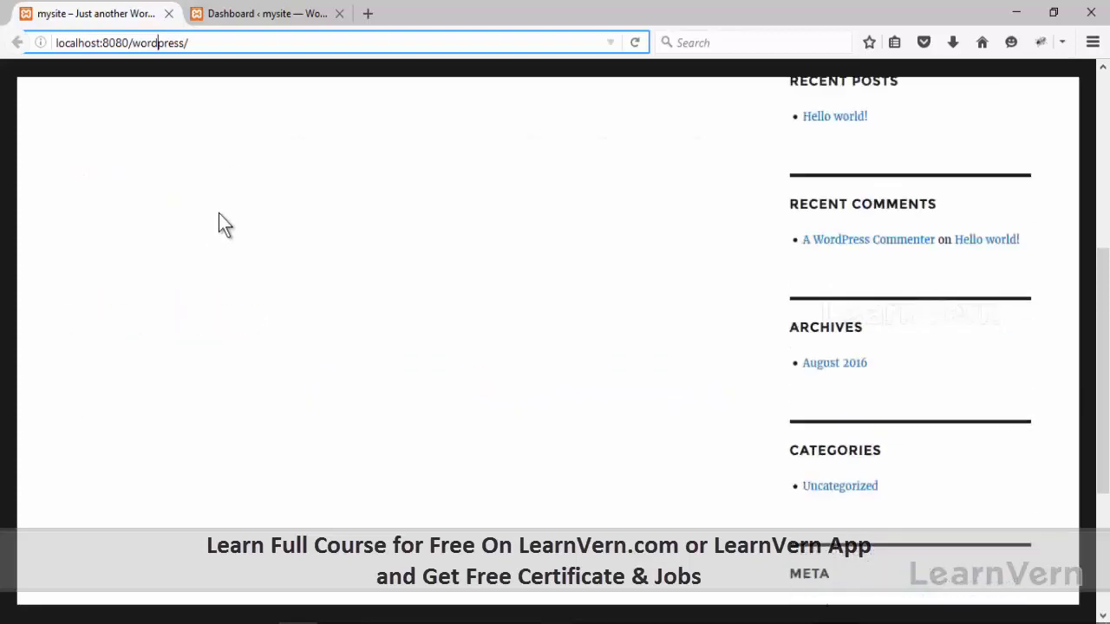
pyautogui.scroll(10, 219, 212)
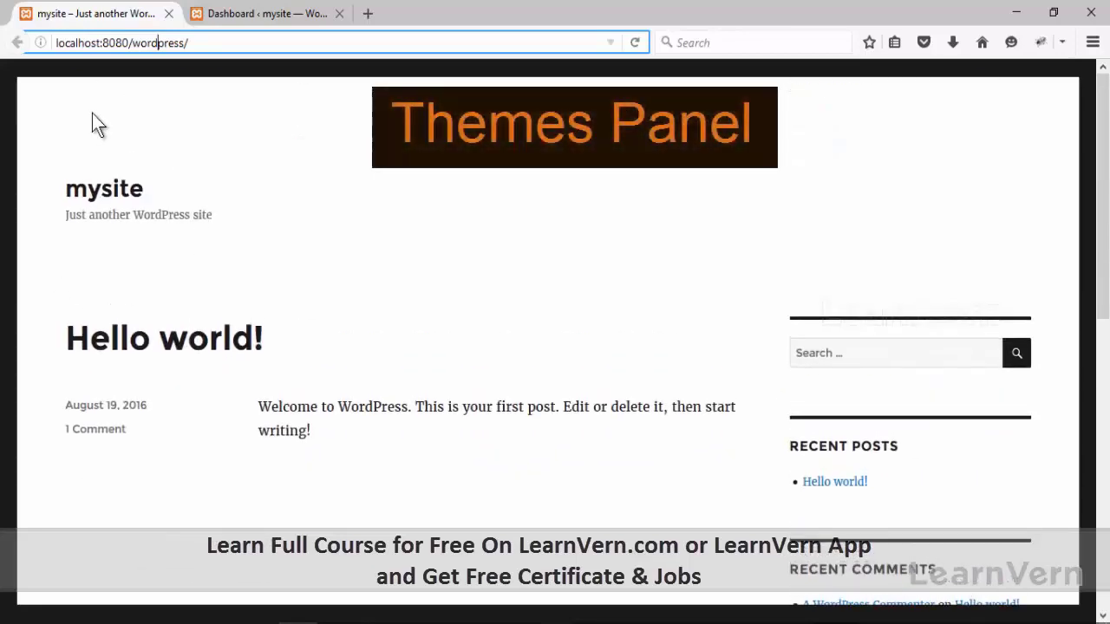
pyautogui.click(286, 16)
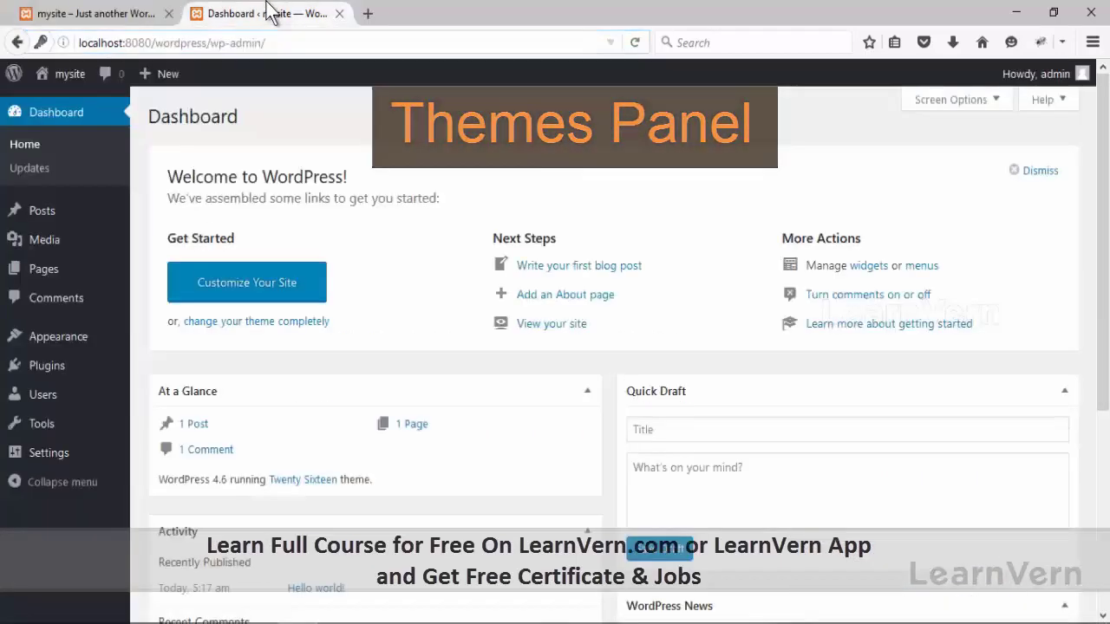
pyautogui.click(70, 12)
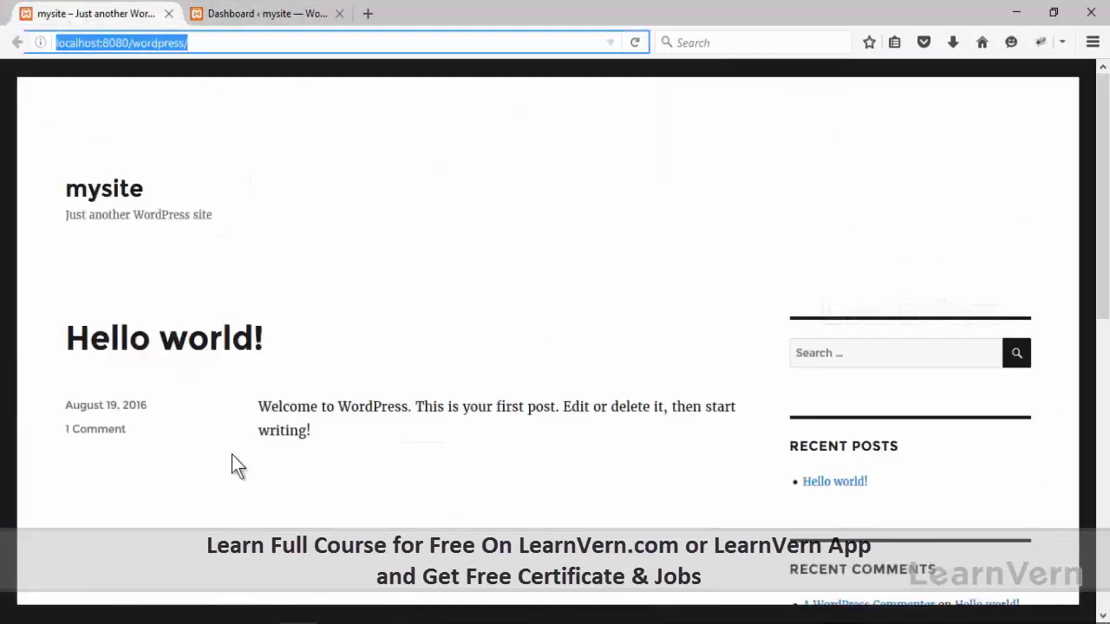
pyautogui.click(282, 12)
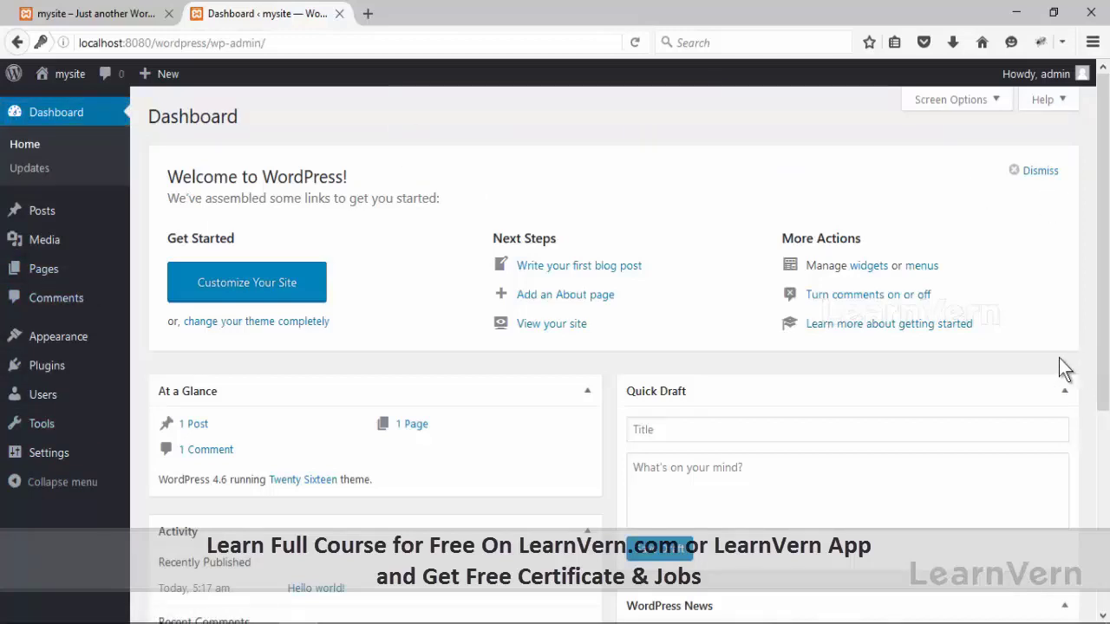
# Step: Open the All Posts list showing the Hello world! post, after a brief Dashboard detour
pyautogui.click(64, 214)
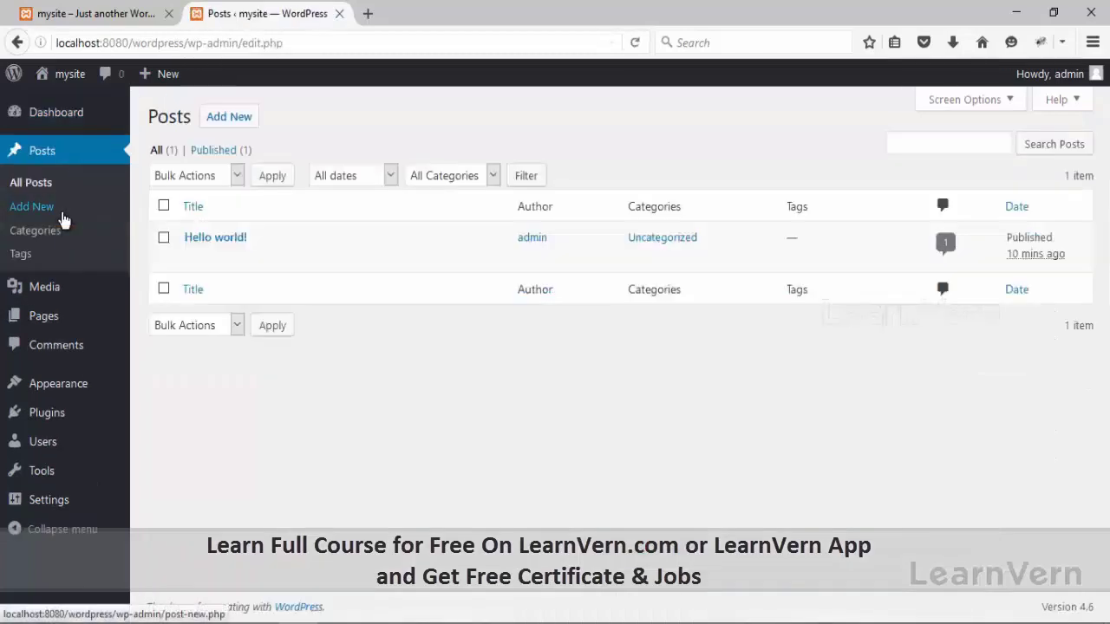
pyautogui.click(48, 111)
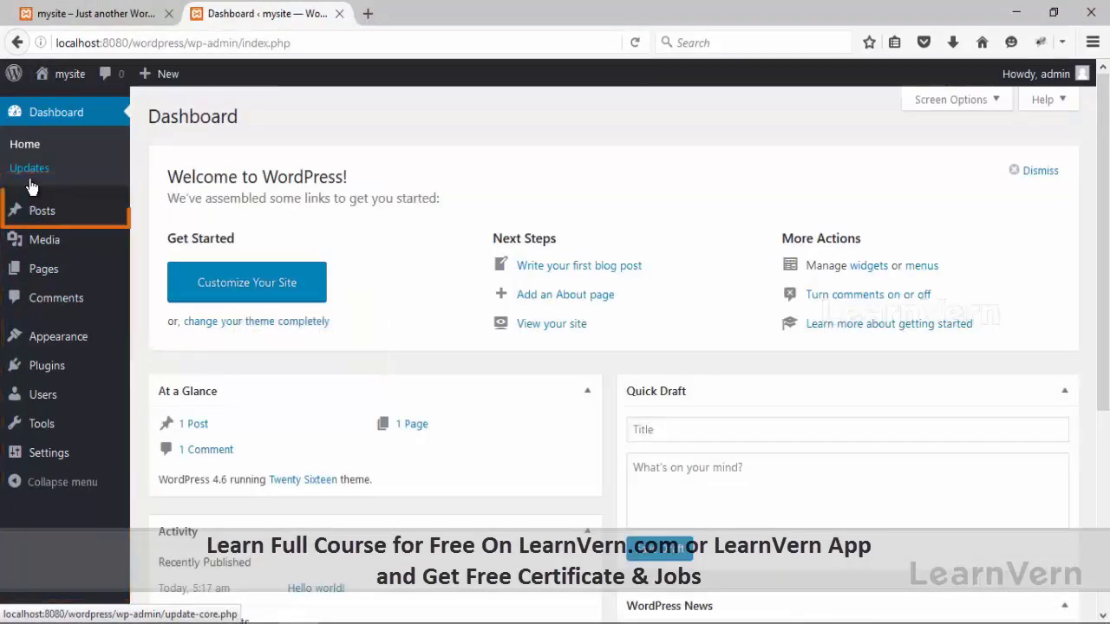
pyautogui.click(43, 215)
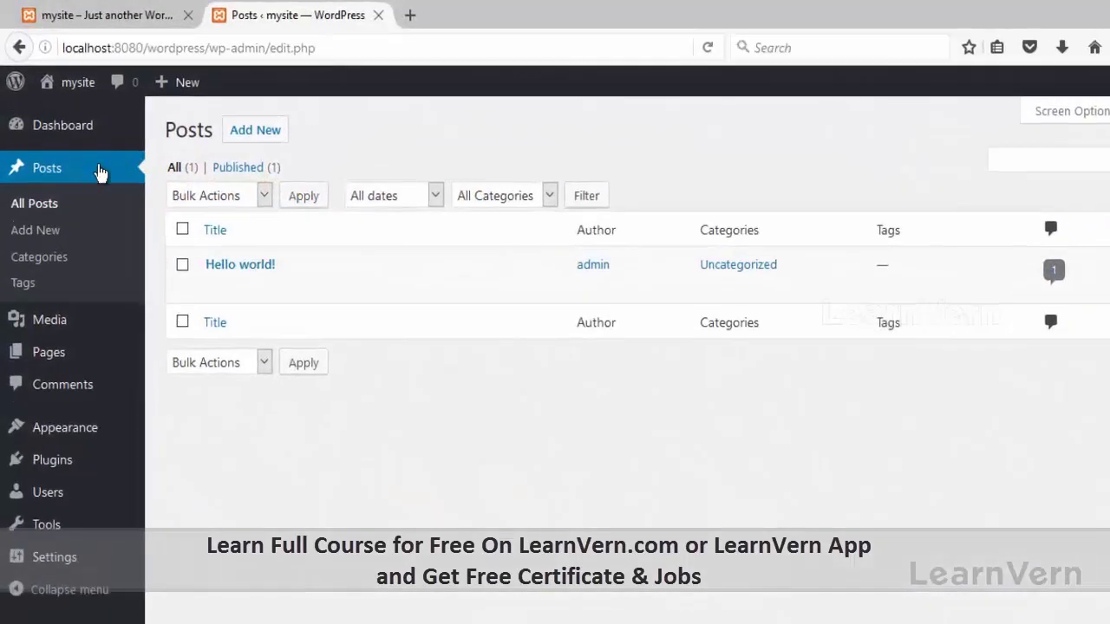
# Step: Start an empty new post from the Posts list, placing the cursor in its title and body
pyautogui.click(62, 198)
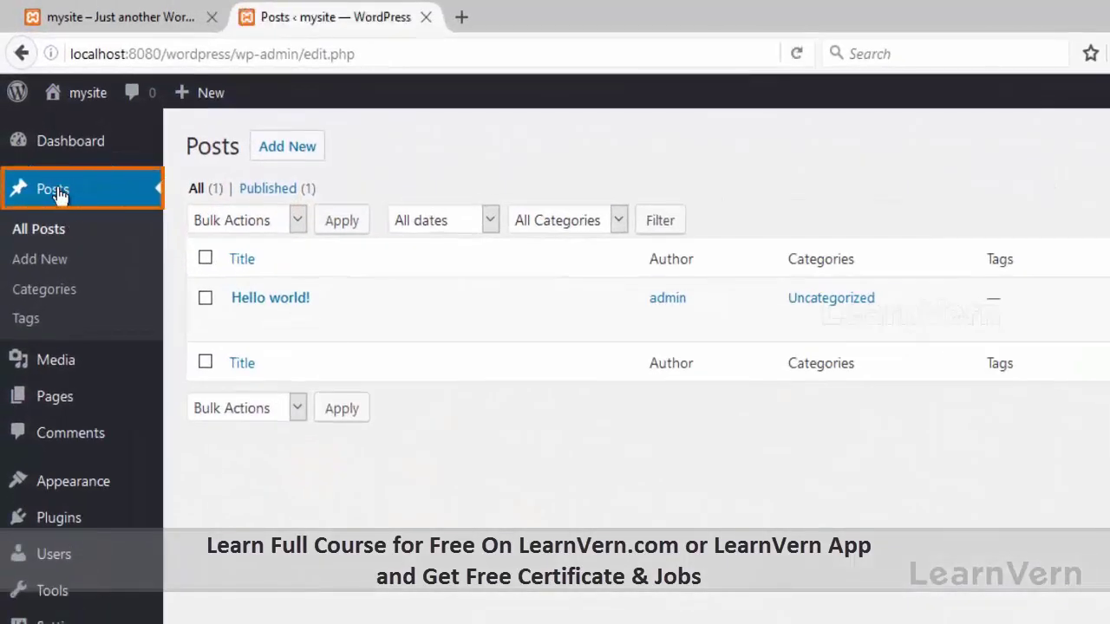
pyautogui.click(290, 147)
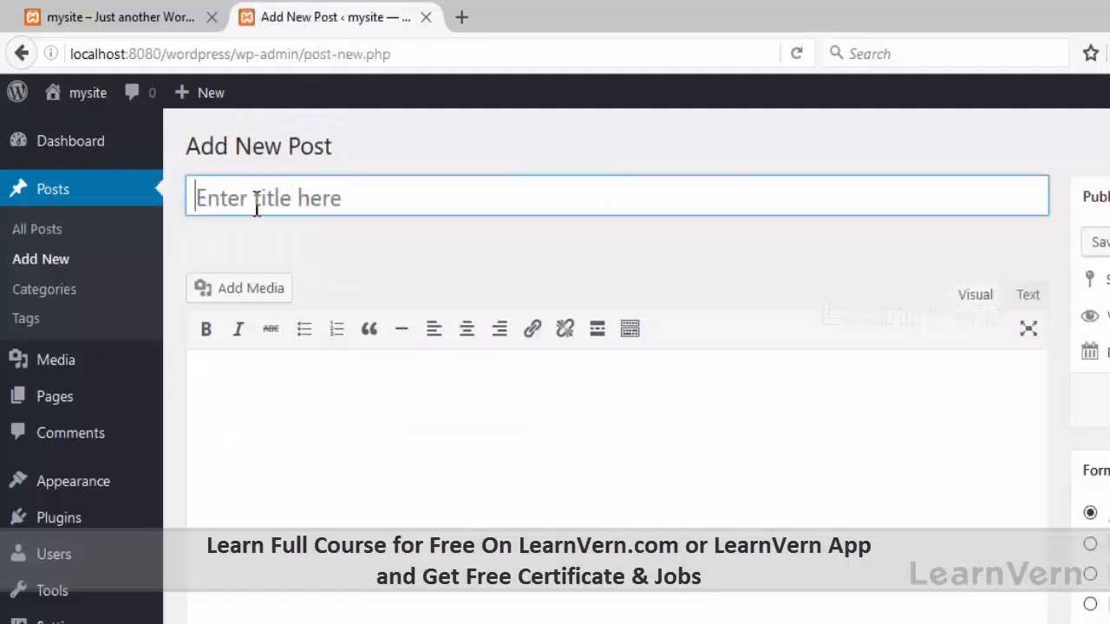
pyautogui.click(255, 203)
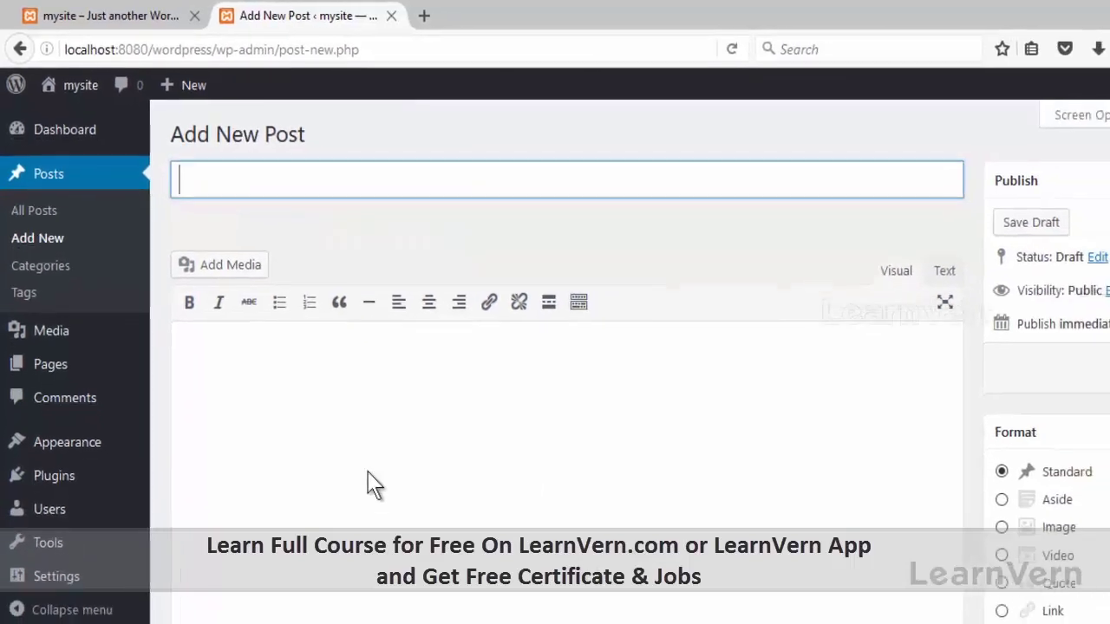
pyautogui.click(392, 515)
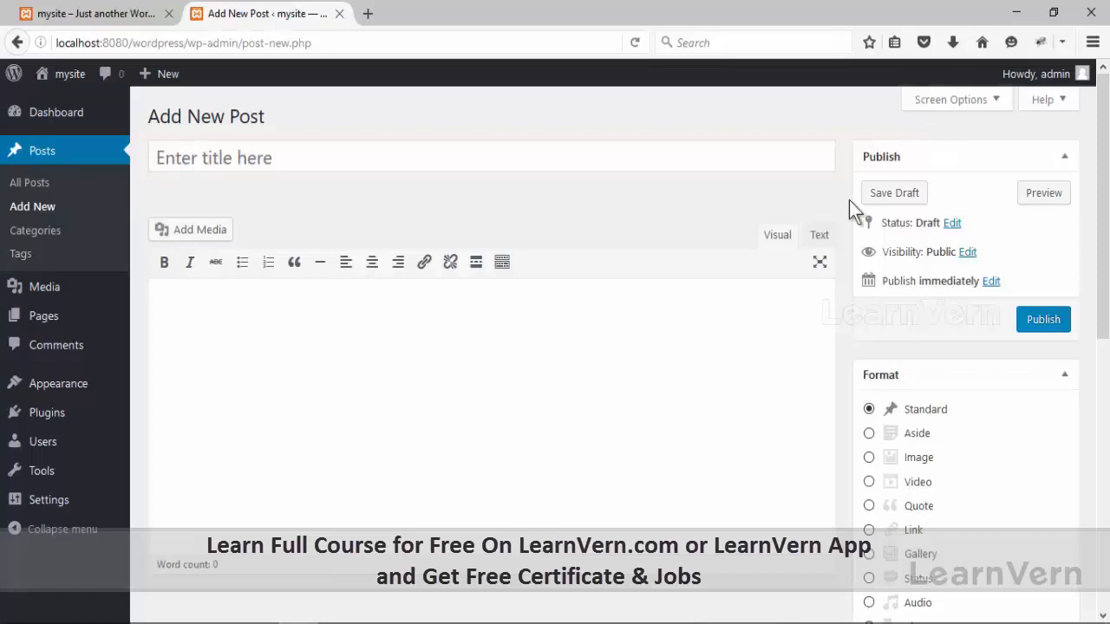
# Step: Switch the new post's editor to Text (plain HTML) mode
pyautogui.click(820, 236)
pyautogui.click(778, 235)
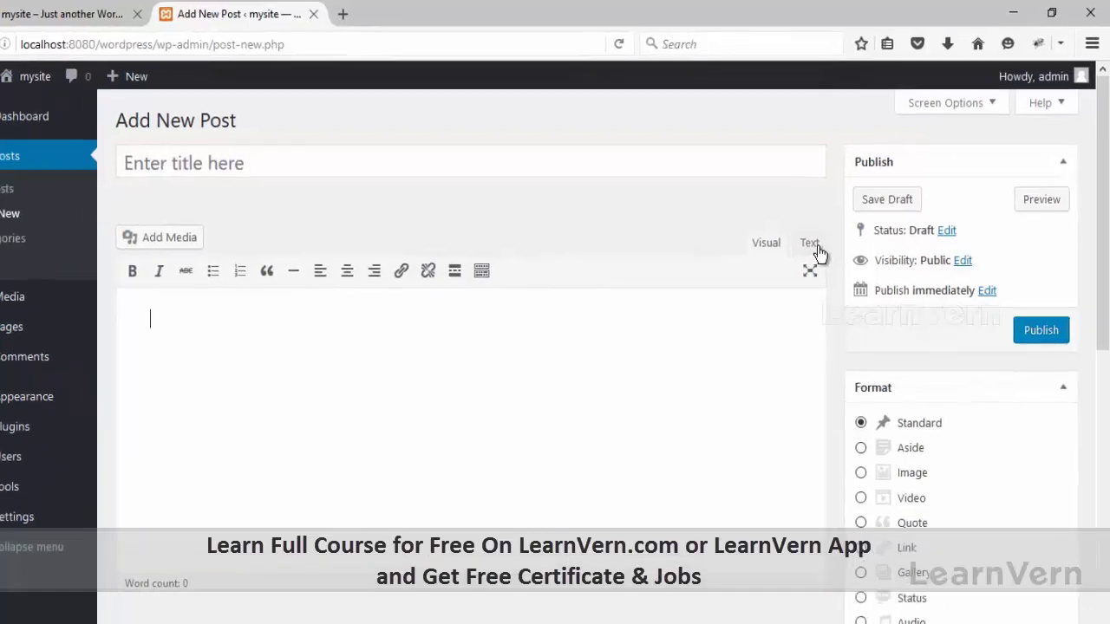
pyautogui.click(819, 236)
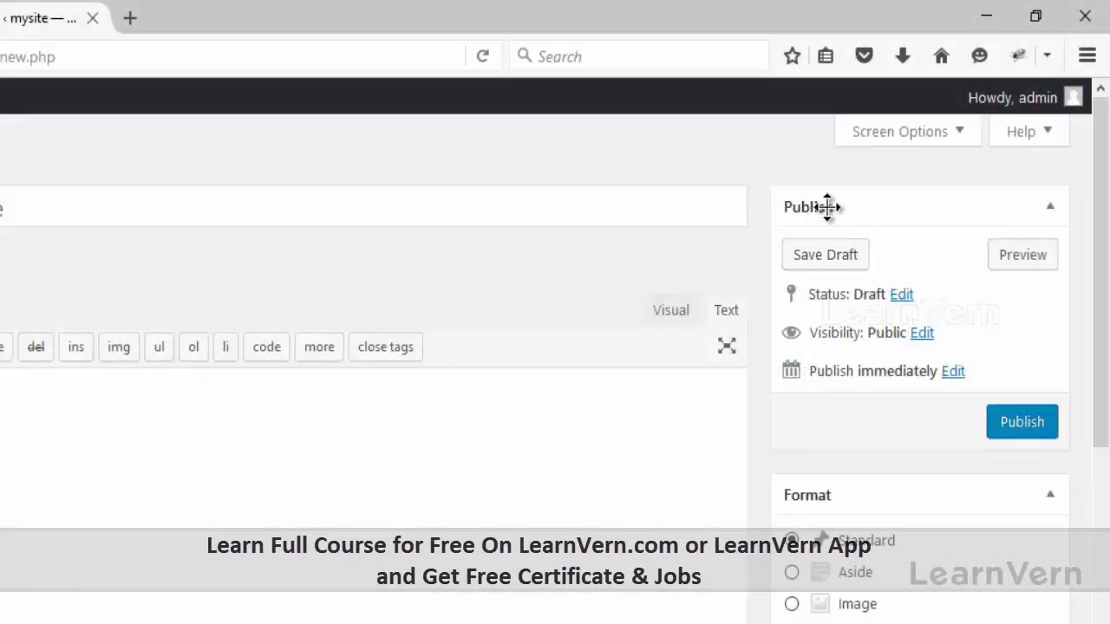
# Step: Collapse and re-expand the Publish box, leaving it expanded with Draft, Public, publish immediately
pyautogui.click(825, 205)
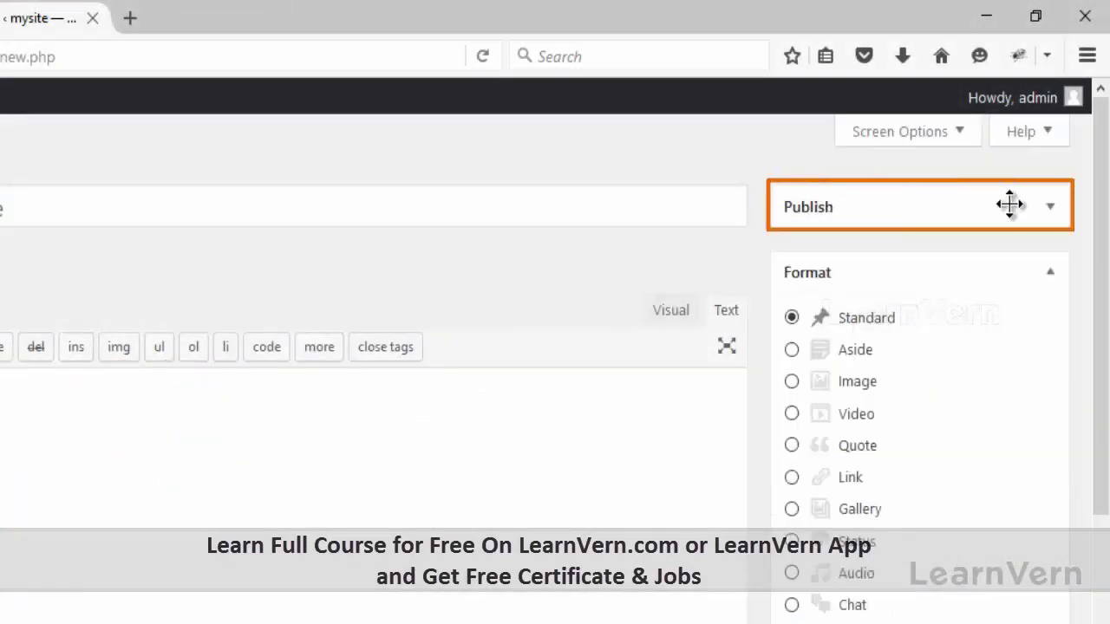
pyautogui.click(1010, 203)
pyautogui.click(1051, 210)
pyautogui.click(1052, 210)
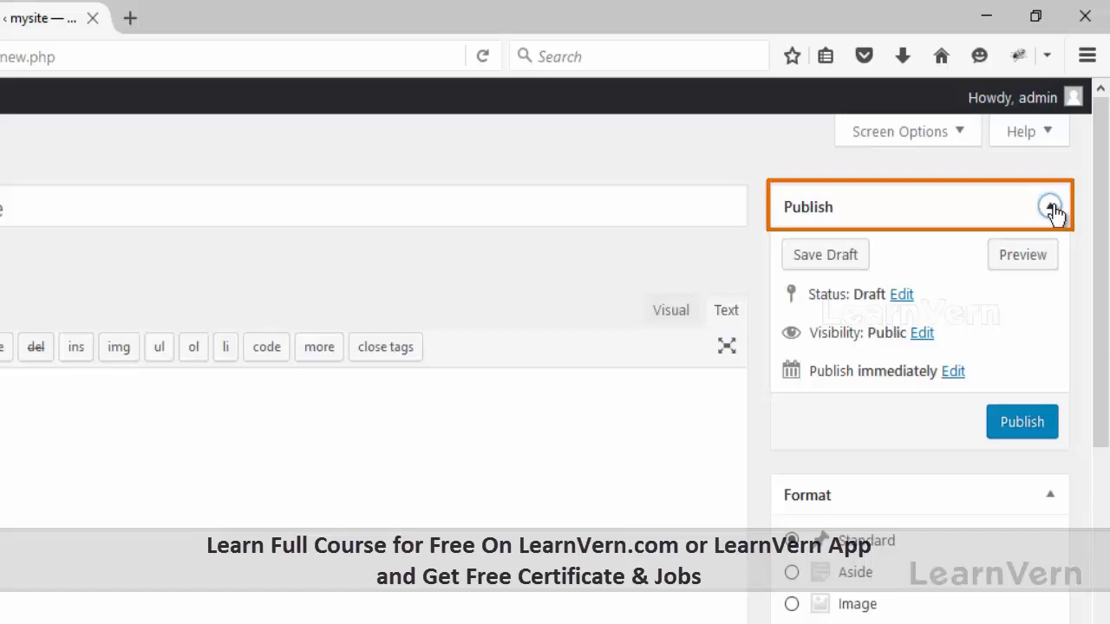
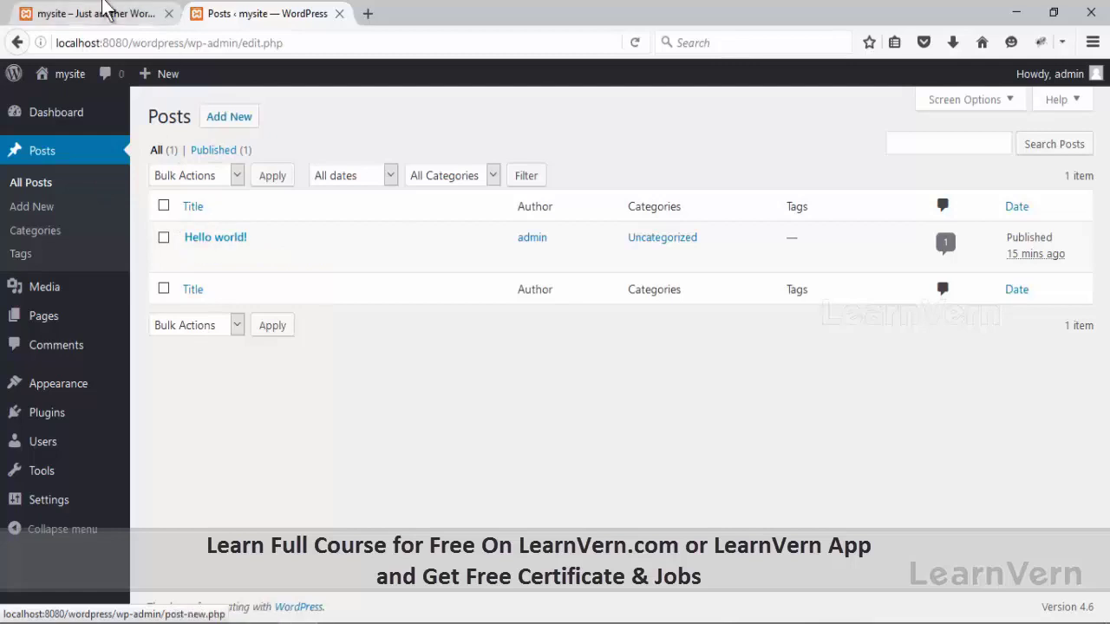
# Step: Open the Hello world! post in the editor and delete its closing word 'writing!'
pyautogui.click(106, 13)
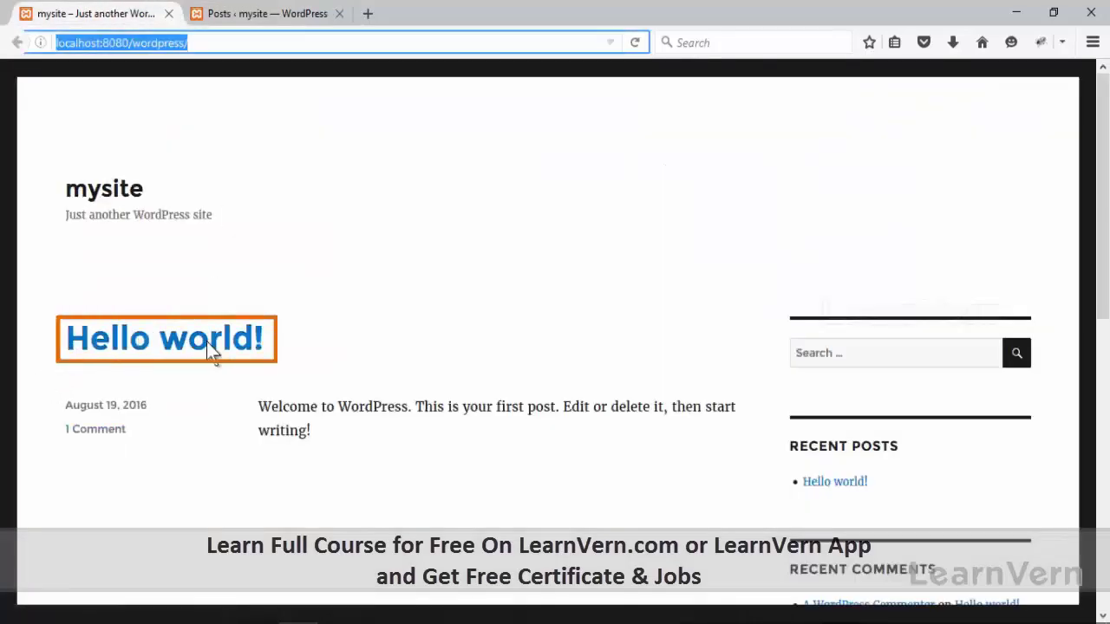
pyautogui.click(325, 13)
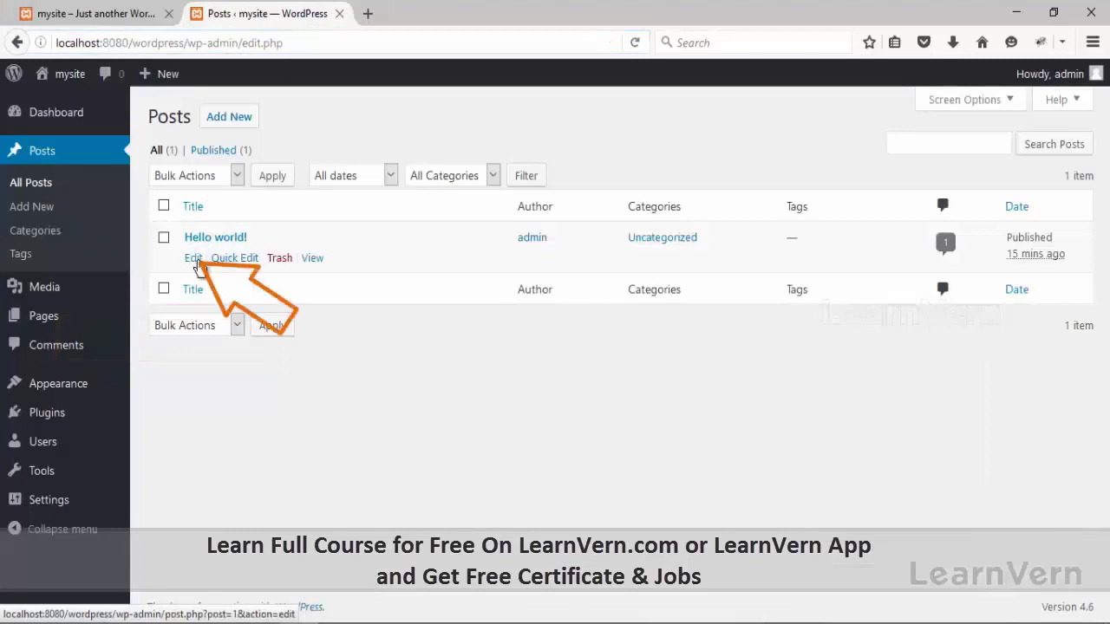
pyautogui.click(194, 260)
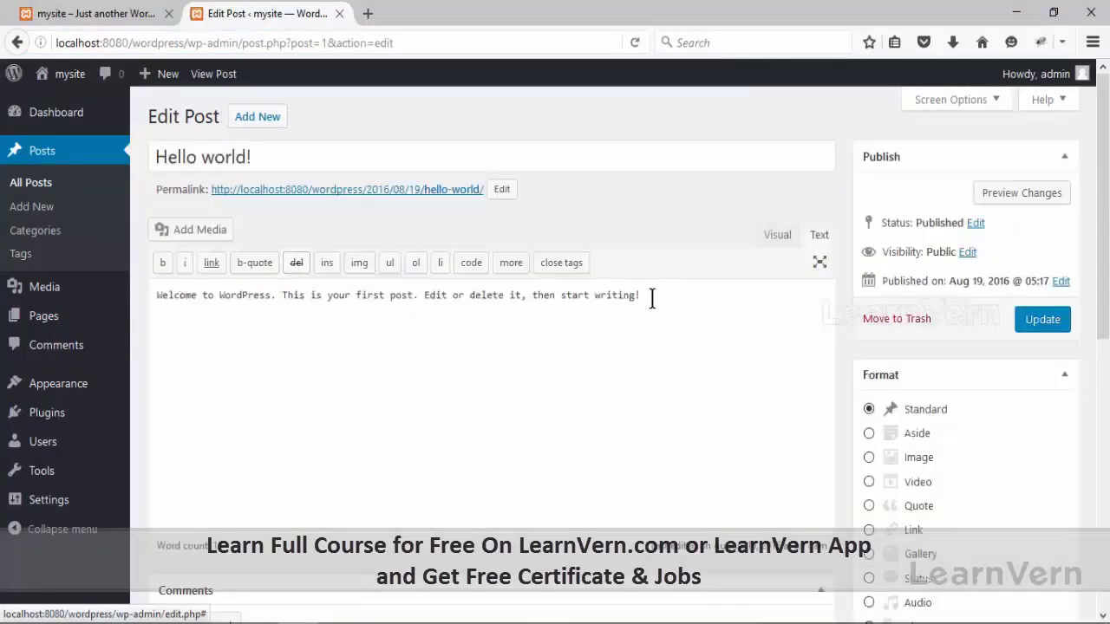
pyautogui.moveTo(654, 297); pyautogui.dragTo(590, 304)
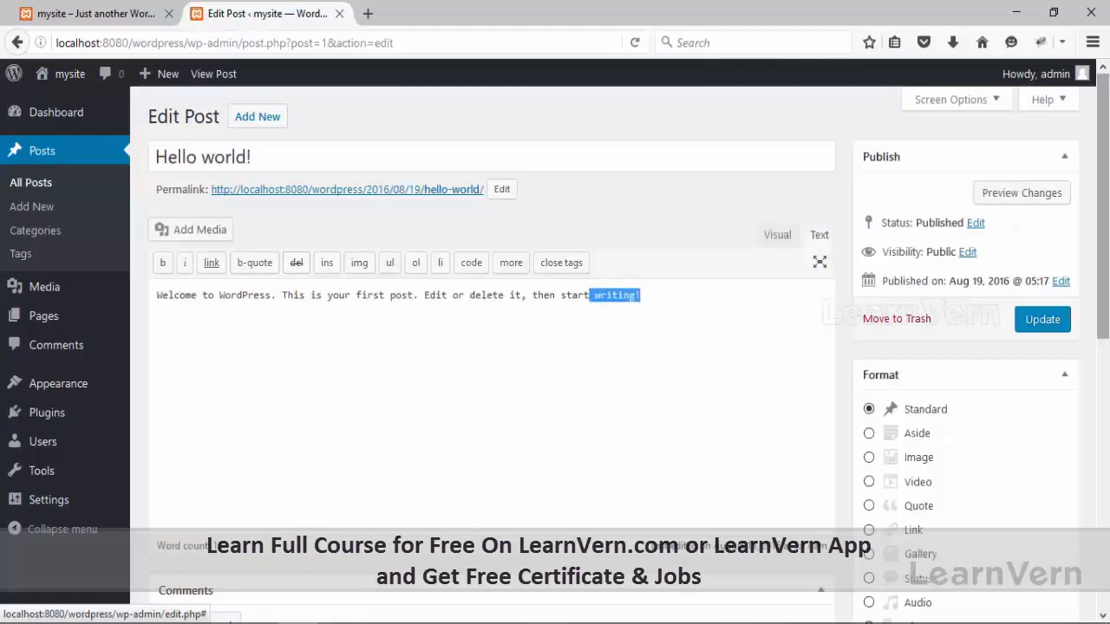
pyautogui.press('BackSpace')
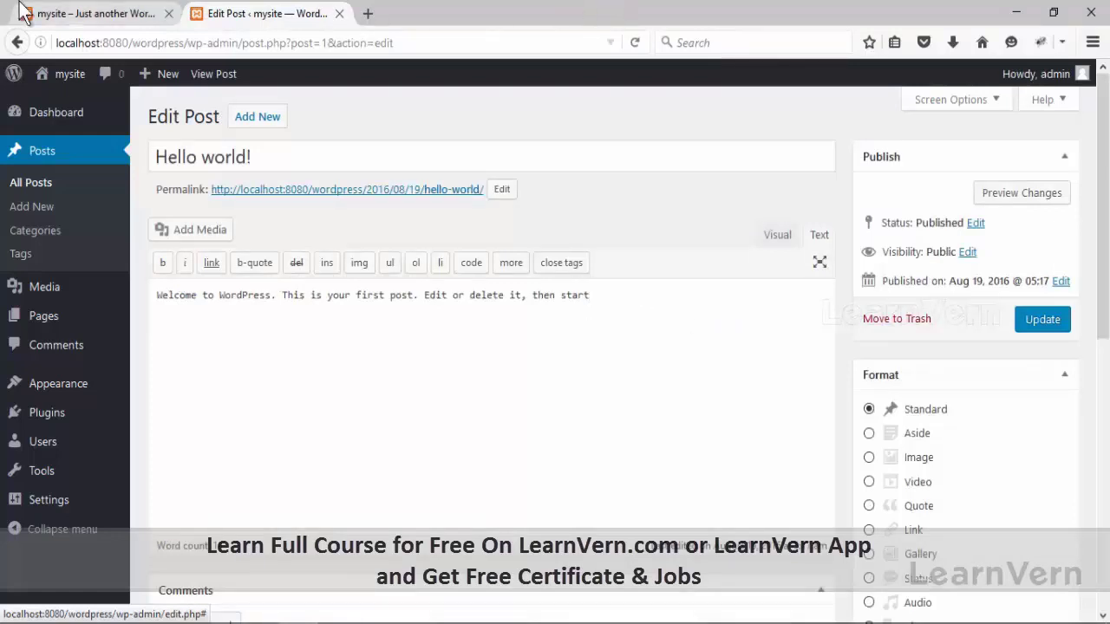
pyautogui.click(24, 13)
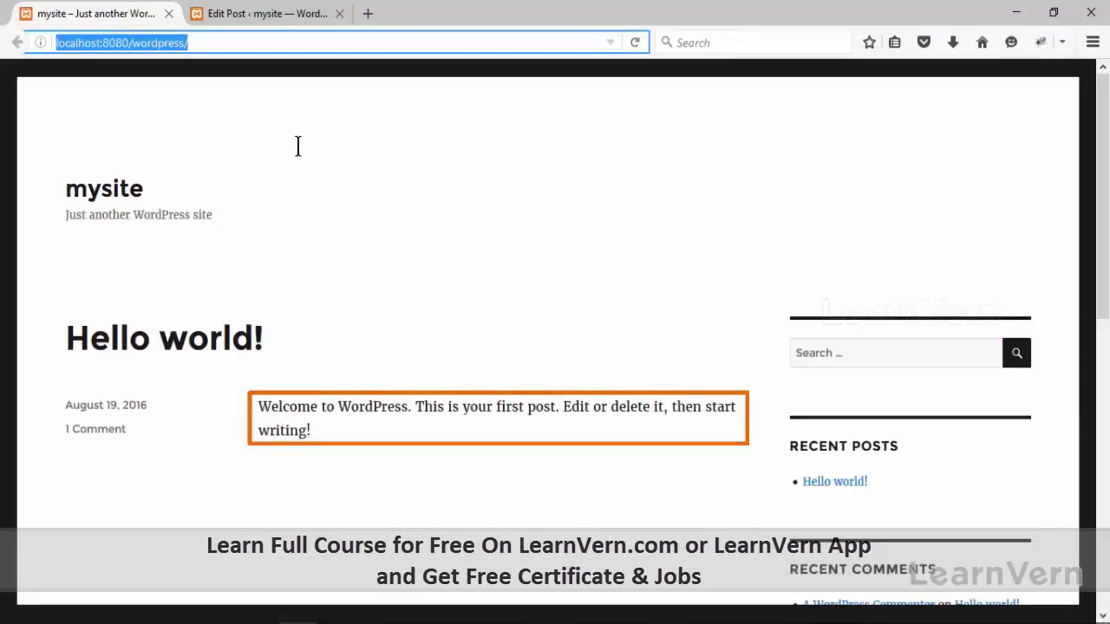
pyautogui.click(274, 10)
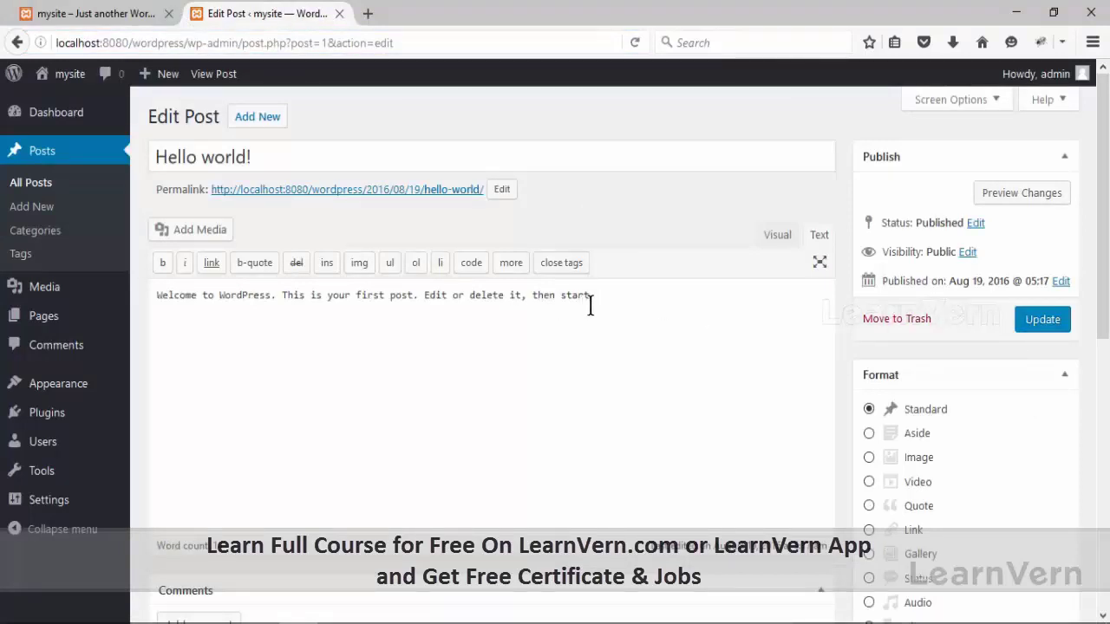
# Step: Update the Hello world! post and reload the front page to confirm it now ends at 'then start'
pyautogui.click(1041, 336)
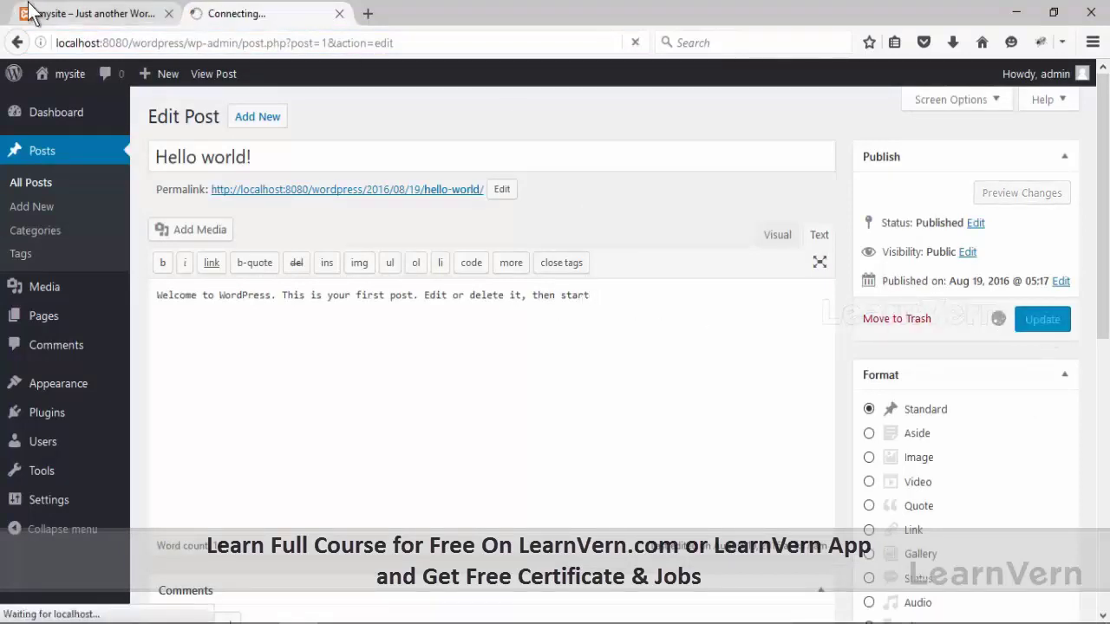
pyautogui.click(246, 42)
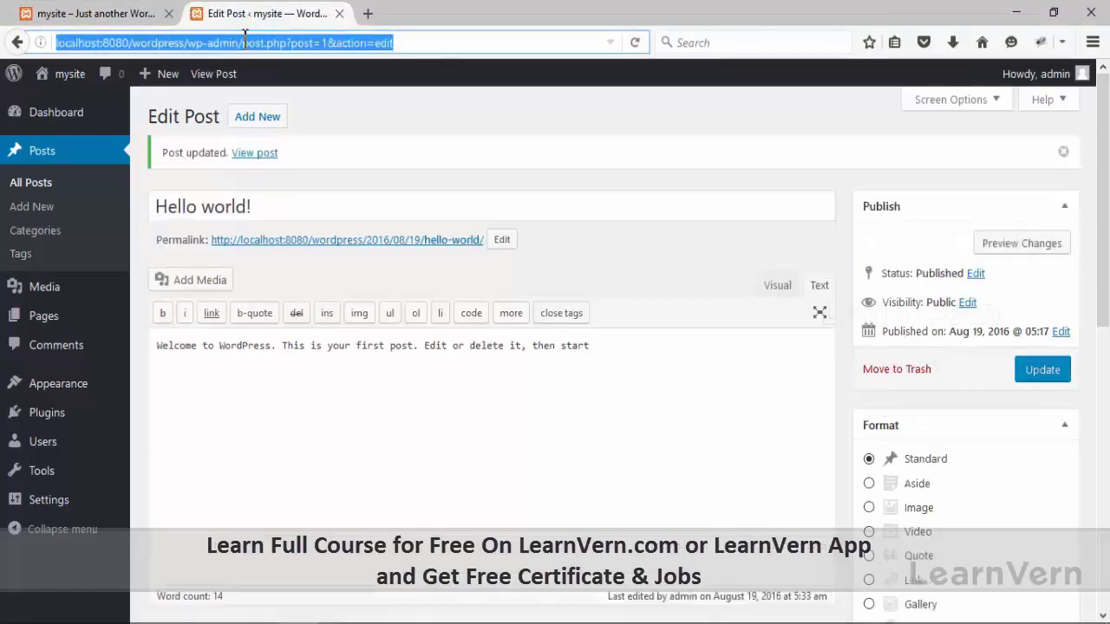
pyautogui.click(103, 12)
pyautogui.rightClick(103, 12)
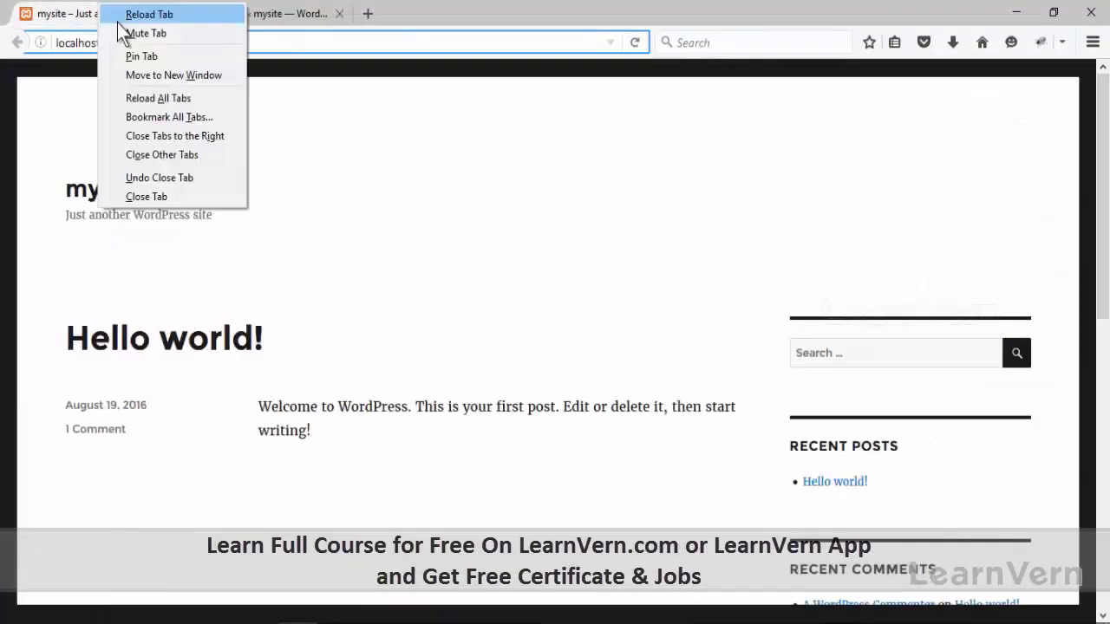
pyautogui.click(117, 19)
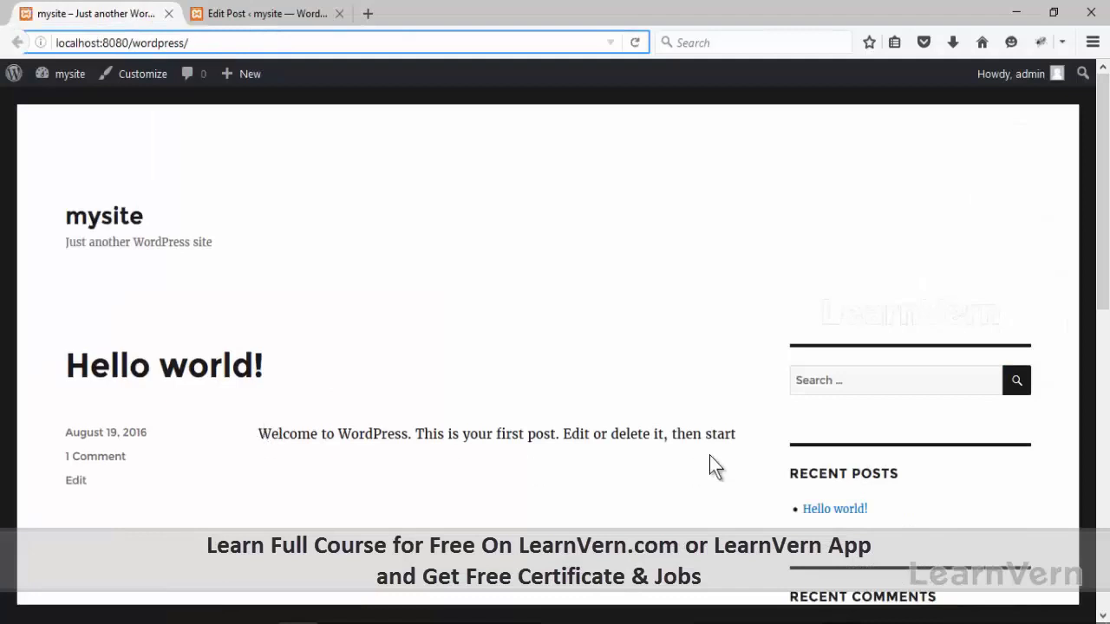
pyautogui.click(258, 13)
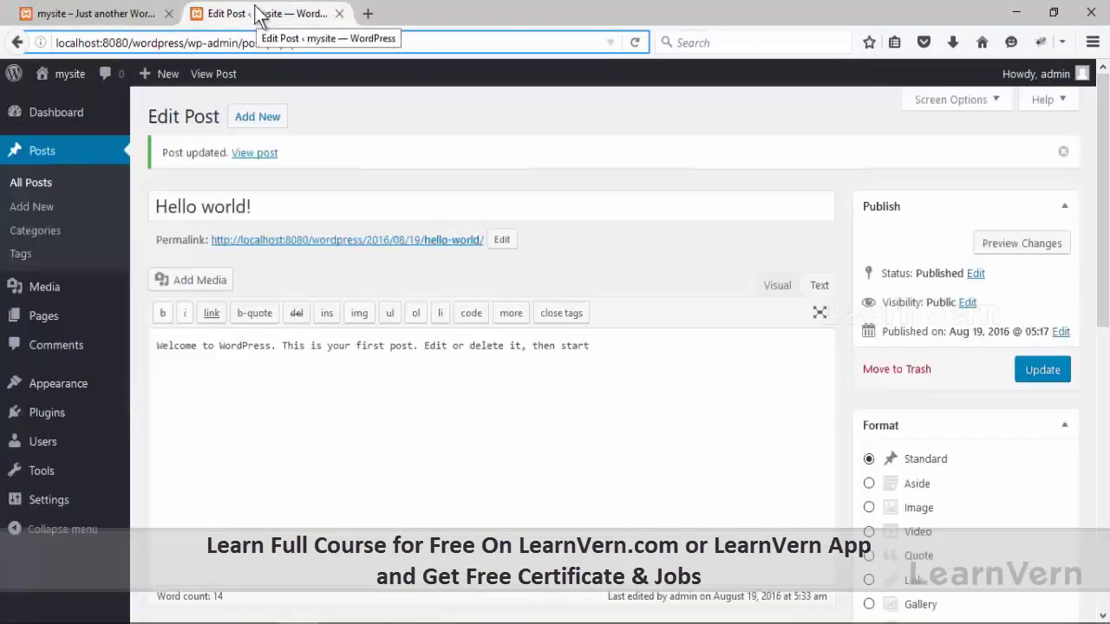
pyautogui.click(156, 13)
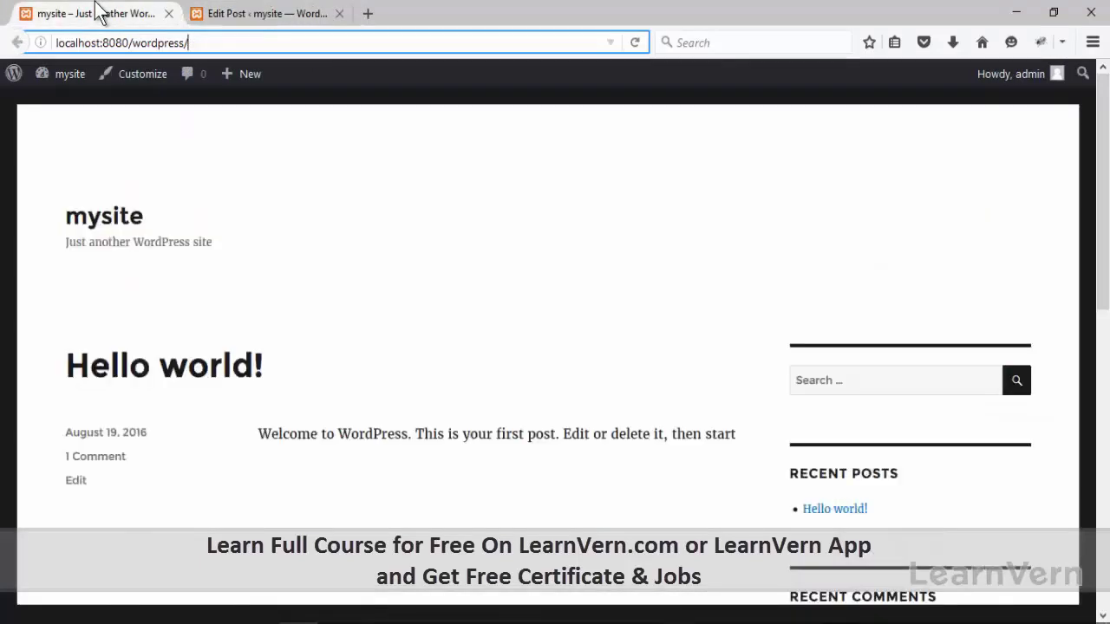
pyautogui.click(227, 13)
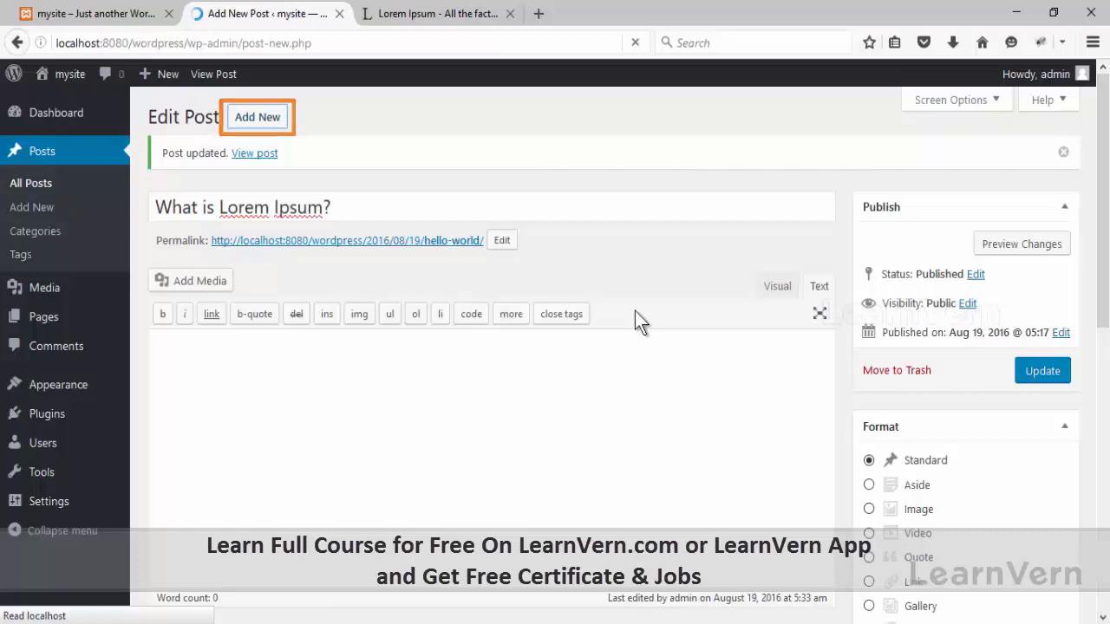
# Step: Paste the first Lorem Ipsum paragraph from the source page into the new post's body
pyautogui.click(249, 408)
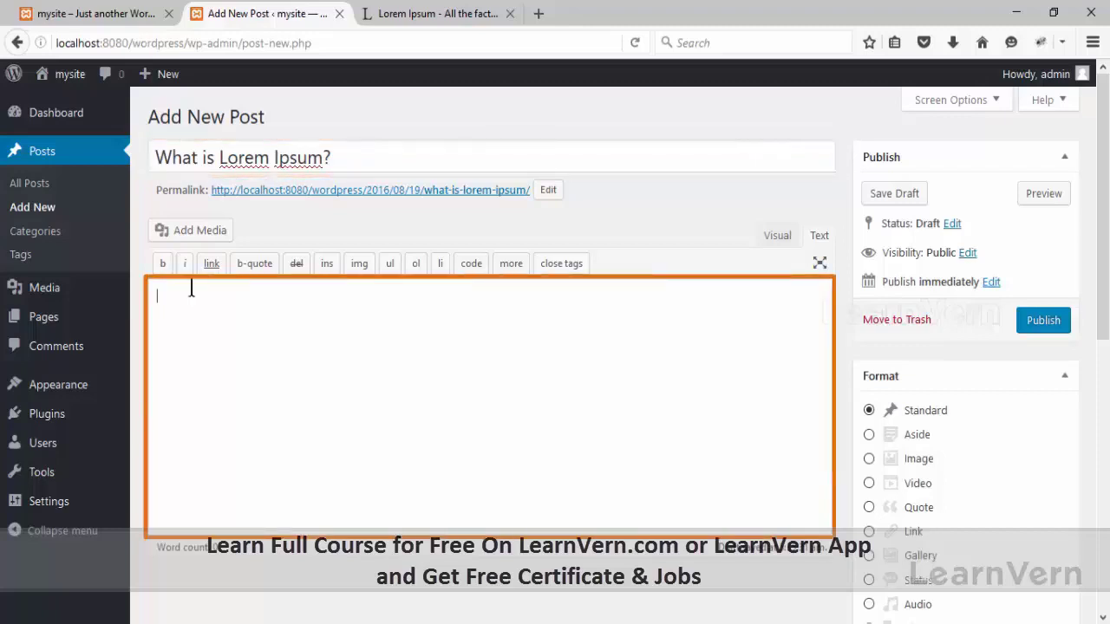
pyautogui.hotkey('ctrl', 'Tab')
pyautogui.moveTo(306, 447); pyautogui.dragTo(538, 559)
pyautogui.hotkey('ctrl', 'c')
pyautogui.click(252, 14)
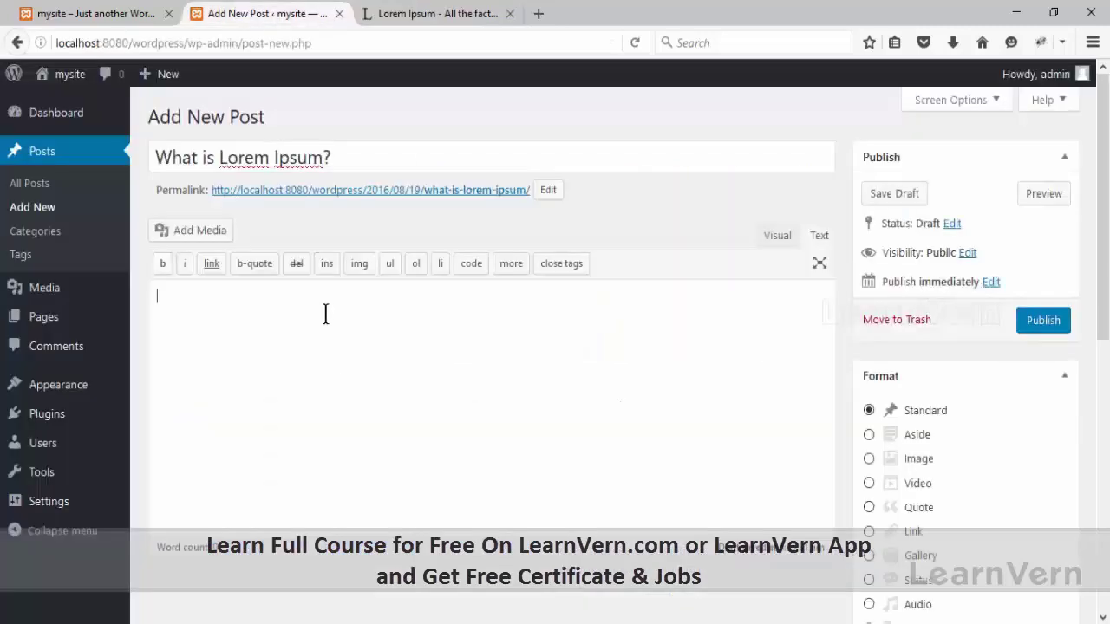
pyautogui.hotkey('ctrl', 'v')
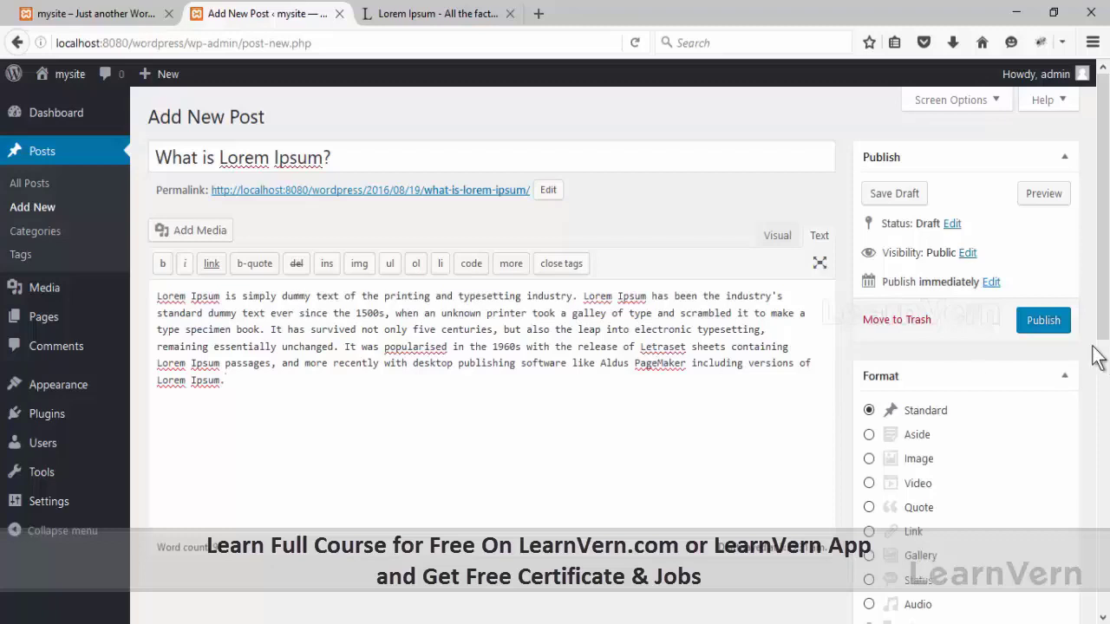
# Step: Publish the 'What is Lorem Ipsum?' post after checking the site front page
pyautogui.click(1041, 322)
pyautogui.click(100, 14)
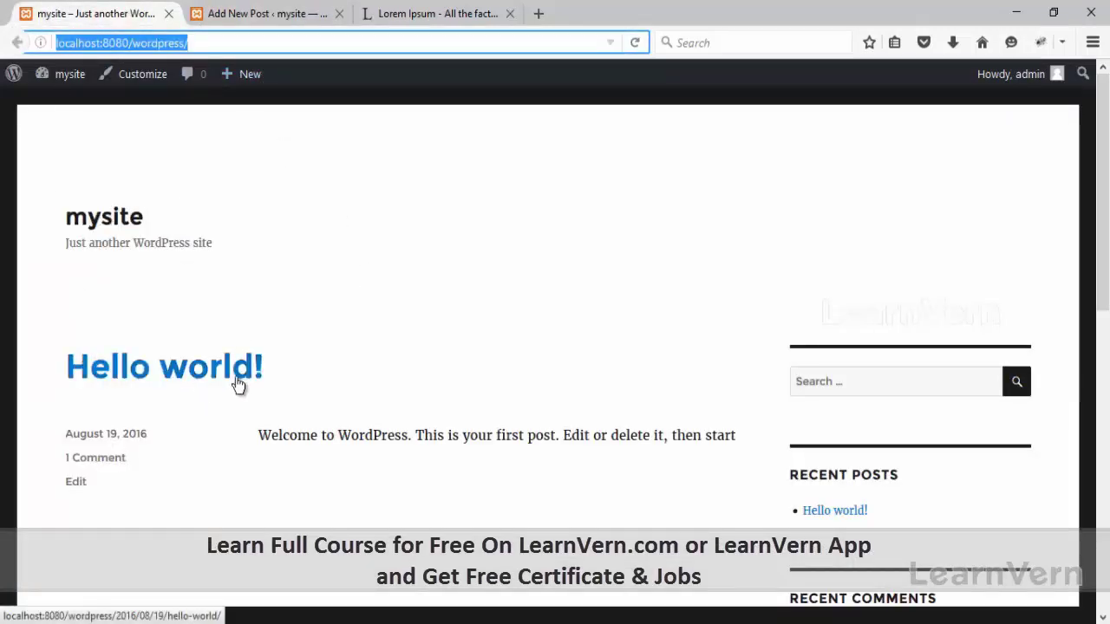
pyautogui.click(173, 372)
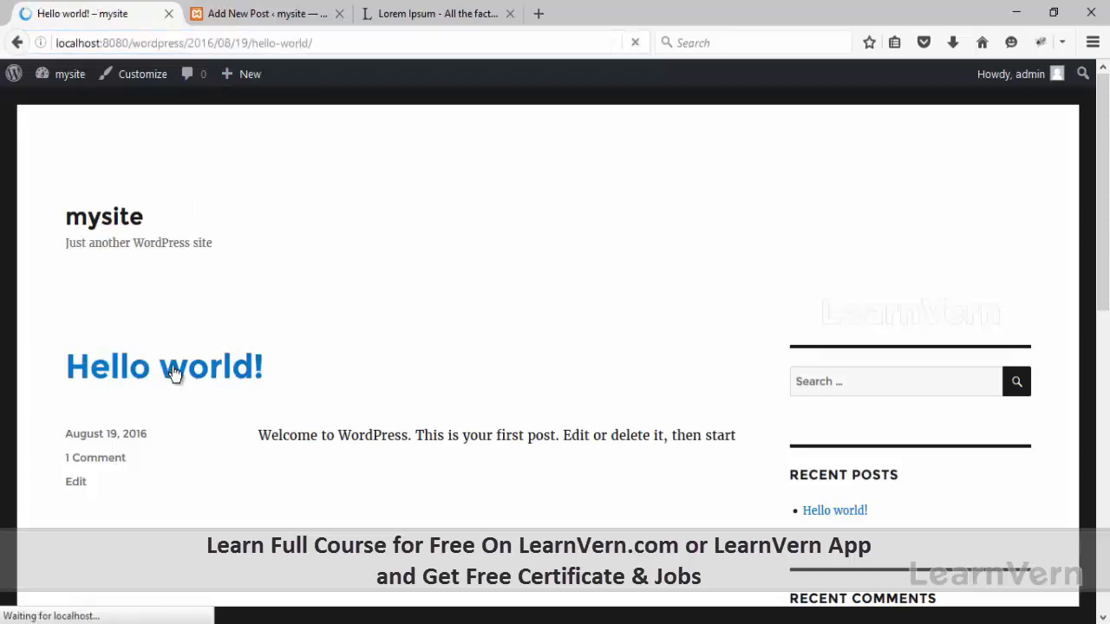
pyautogui.click(117, 223)
pyautogui.click(221, 13)
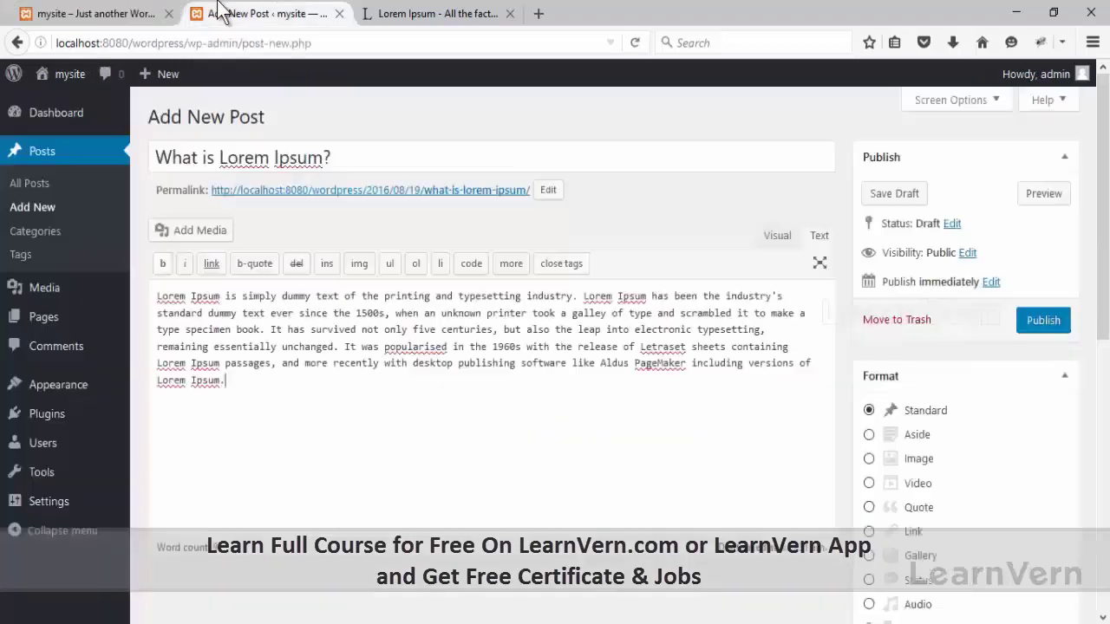
pyautogui.click(1039, 324)
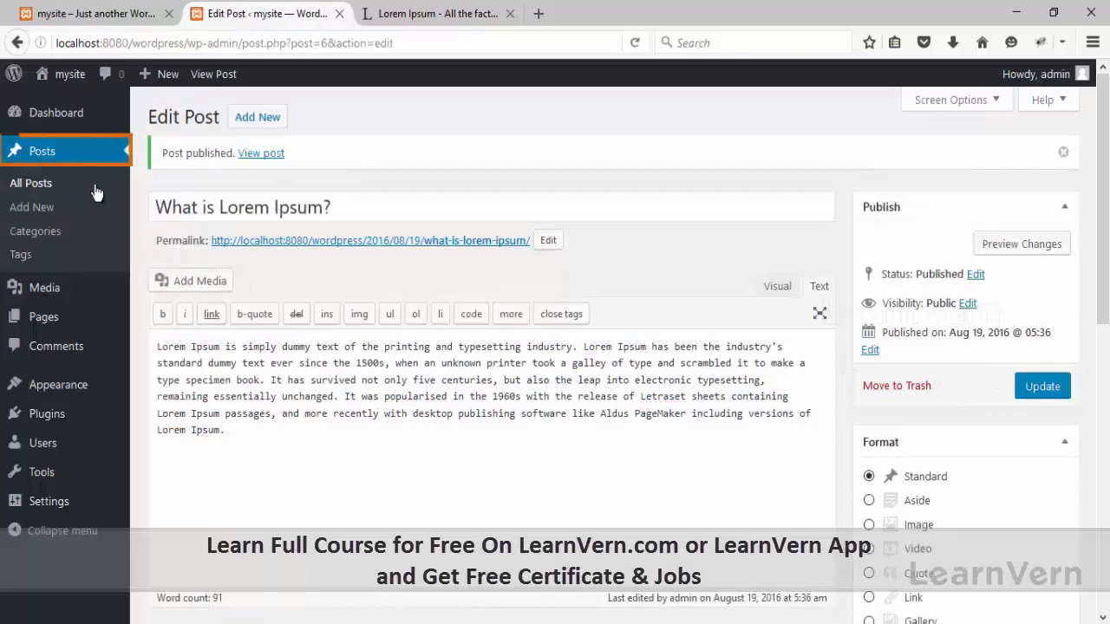
pyautogui.click(54, 162)
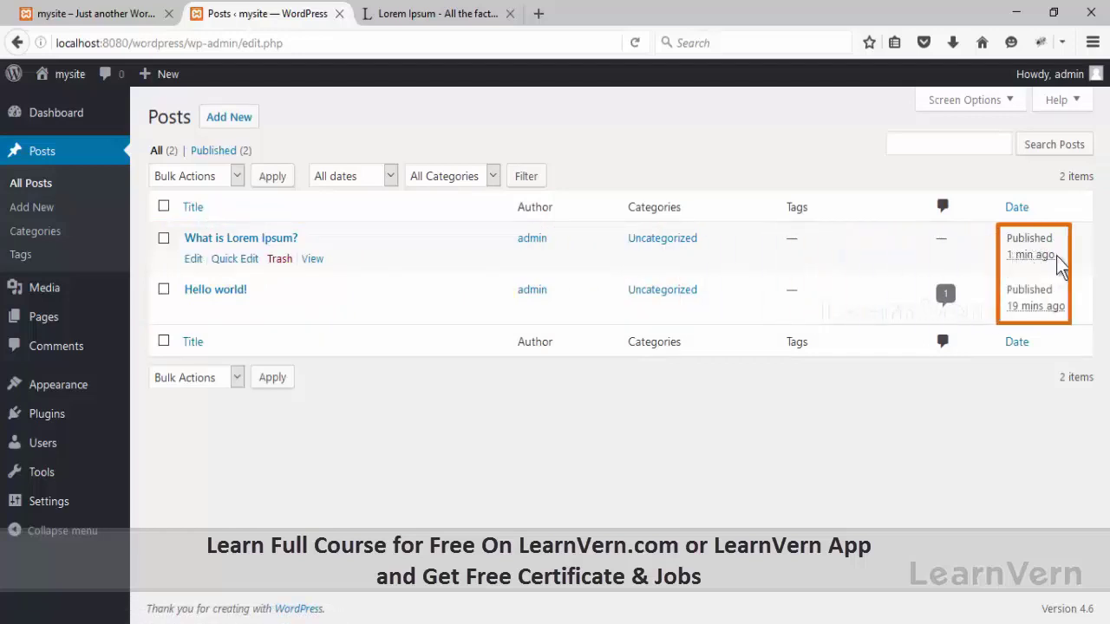
# Step: Reload the front page and review the live 'What is Lorem Ipsum?' post
pyautogui.click(113, 13)
pyautogui.press('F5')
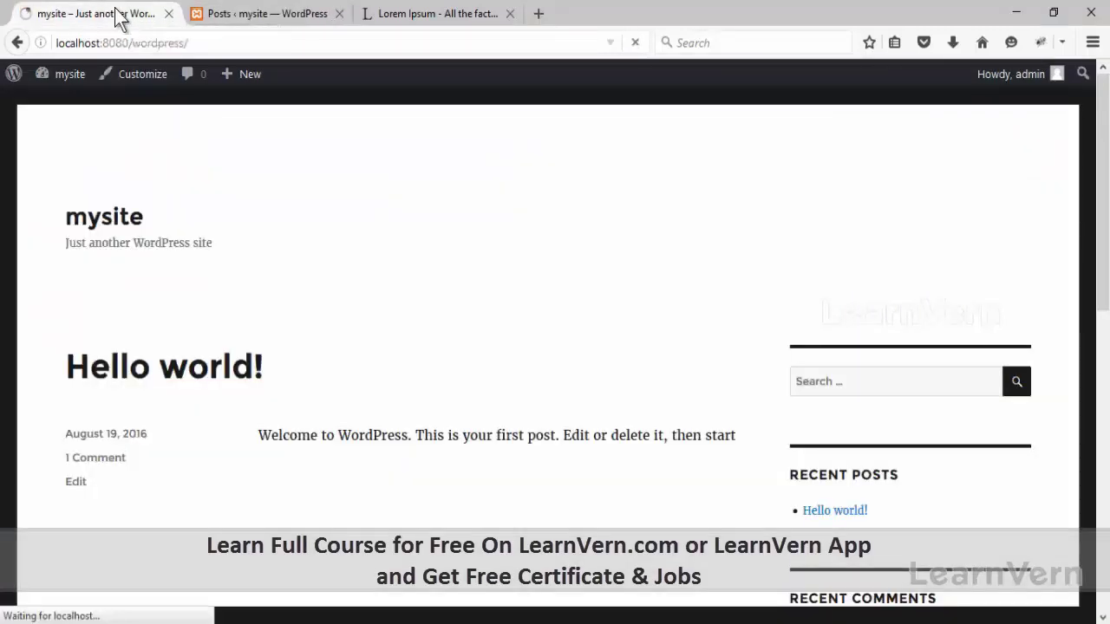
pyautogui.scroll(-2, 302, 345)
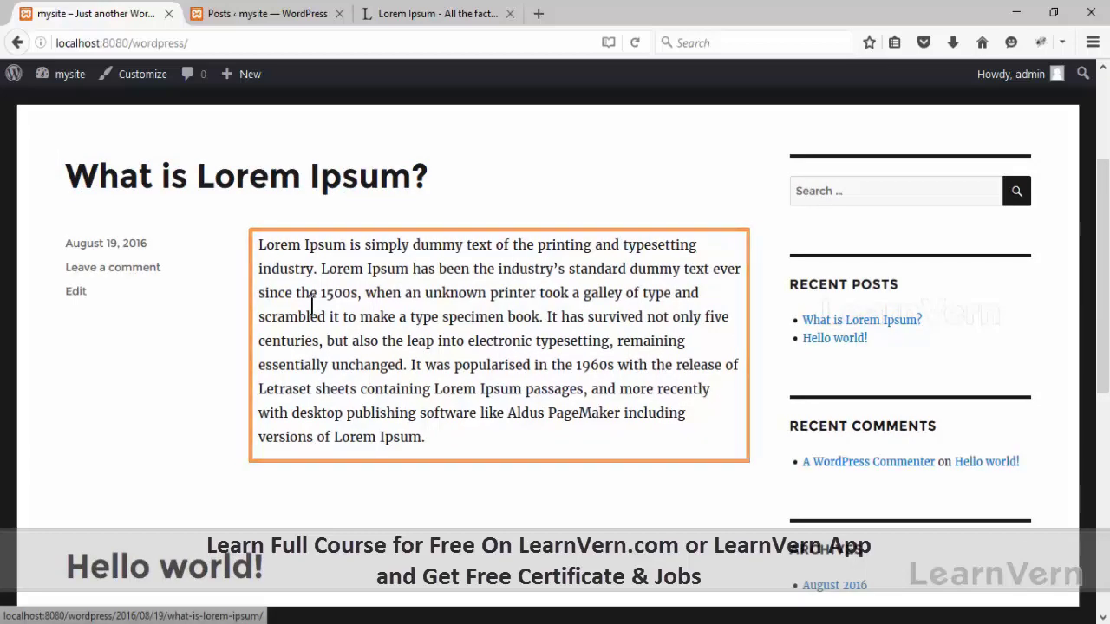
pyautogui.scroll(-3, 282, 375)
pyautogui.scroll(4, 277, 381)
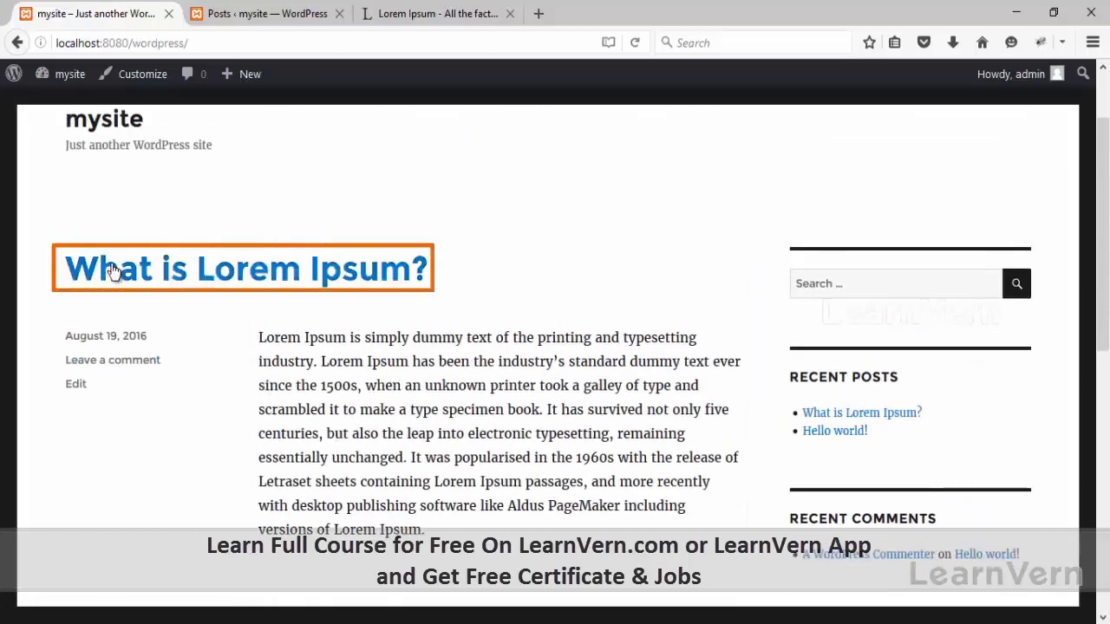
pyautogui.click(170, 273)
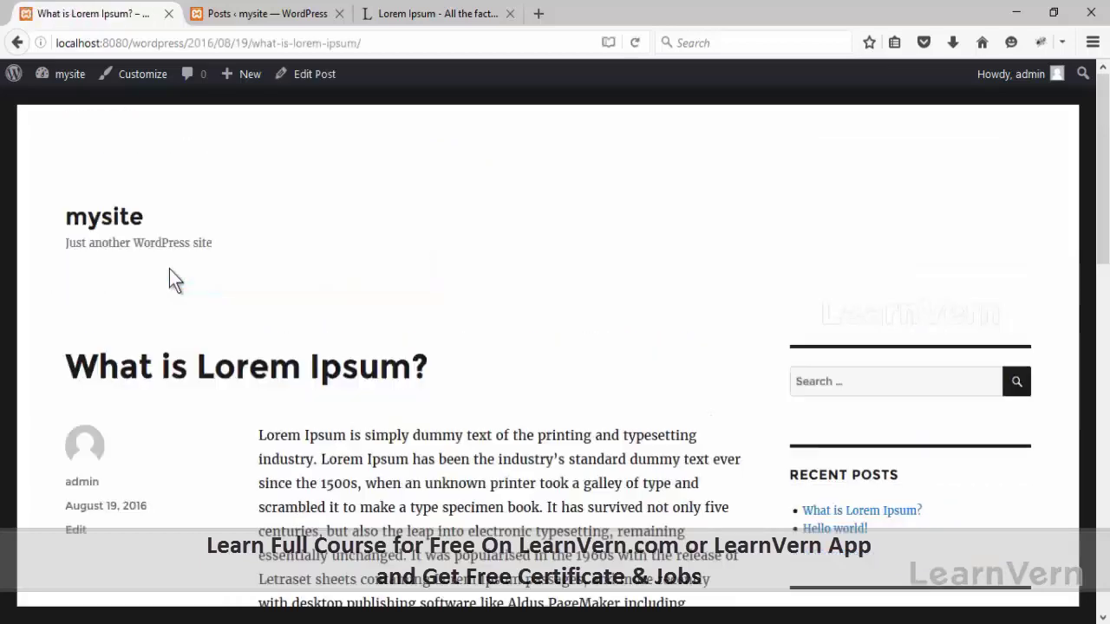
pyautogui.scroll(-5, 171, 287)
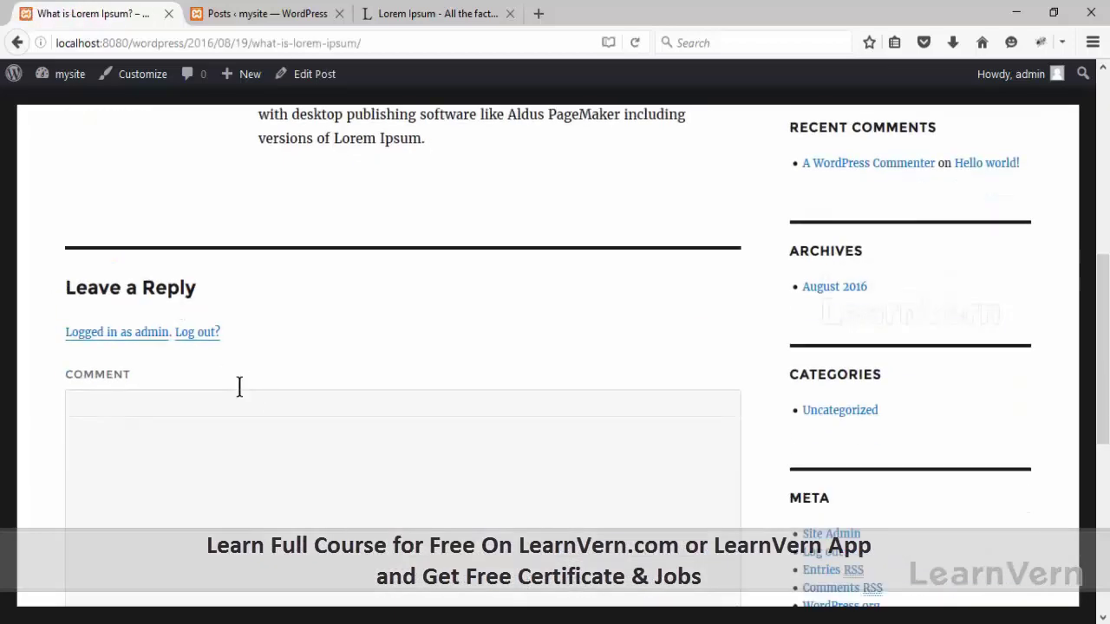
pyautogui.scroll(4, 234, 381)
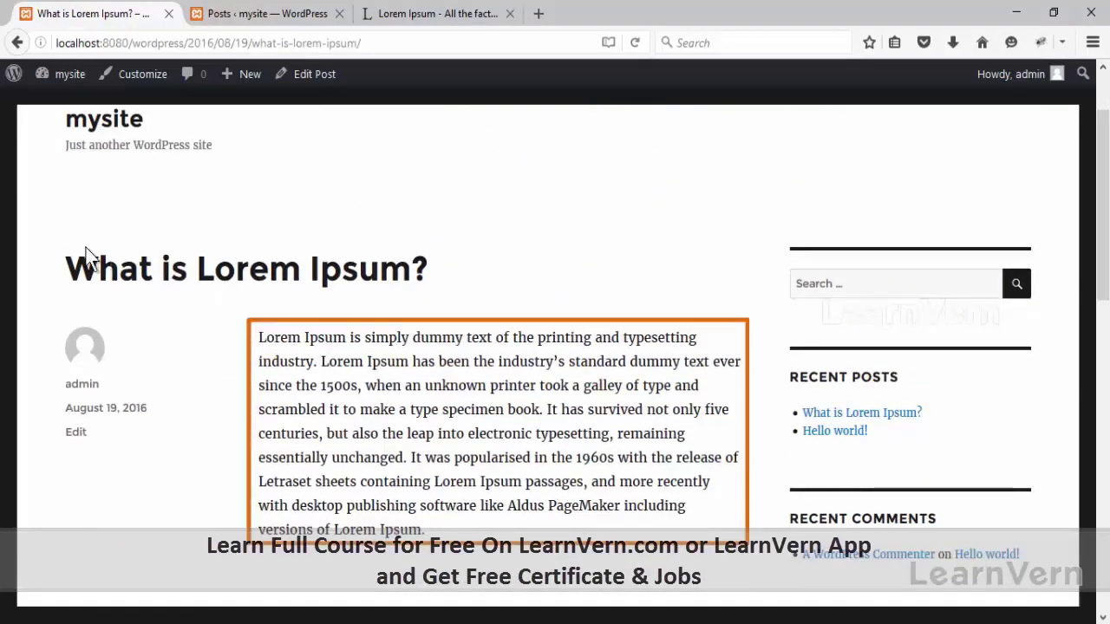
# Step: Return to the admin All Posts list showing both published posts
pyautogui.click(220, 21)
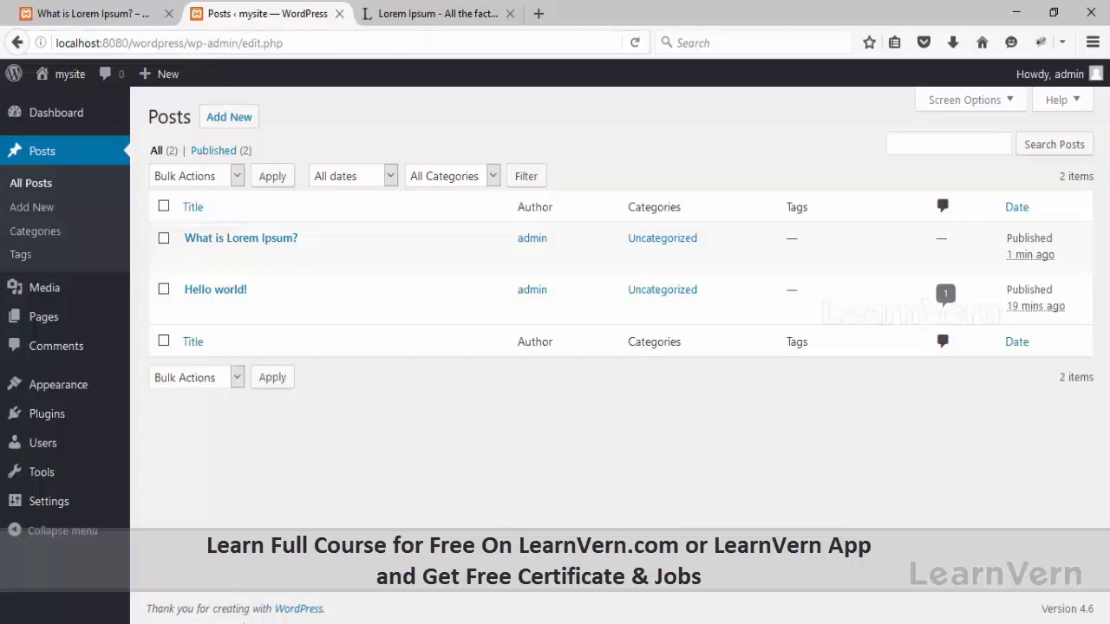
pyautogui.click(130, 11)
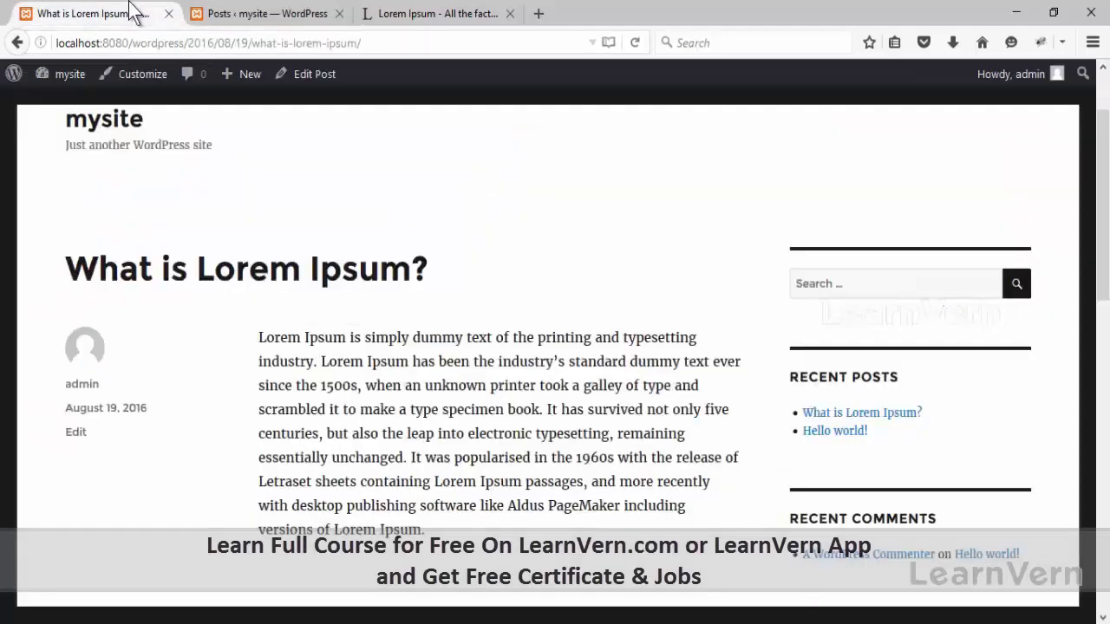
pyautogui.click(327, 13)
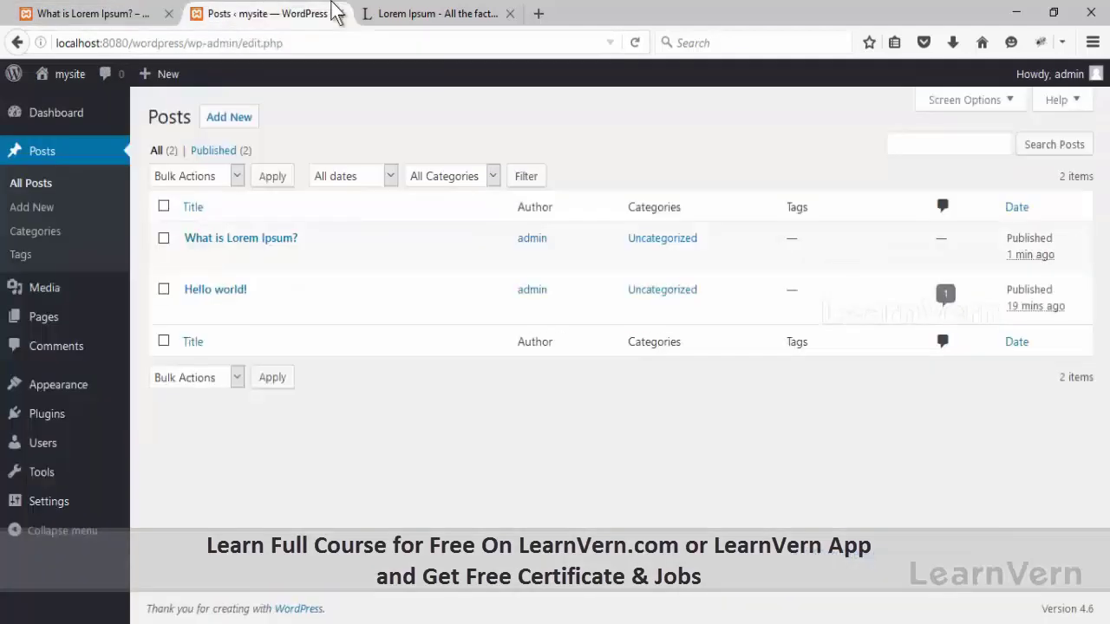
pyautogui.click(43, 160)
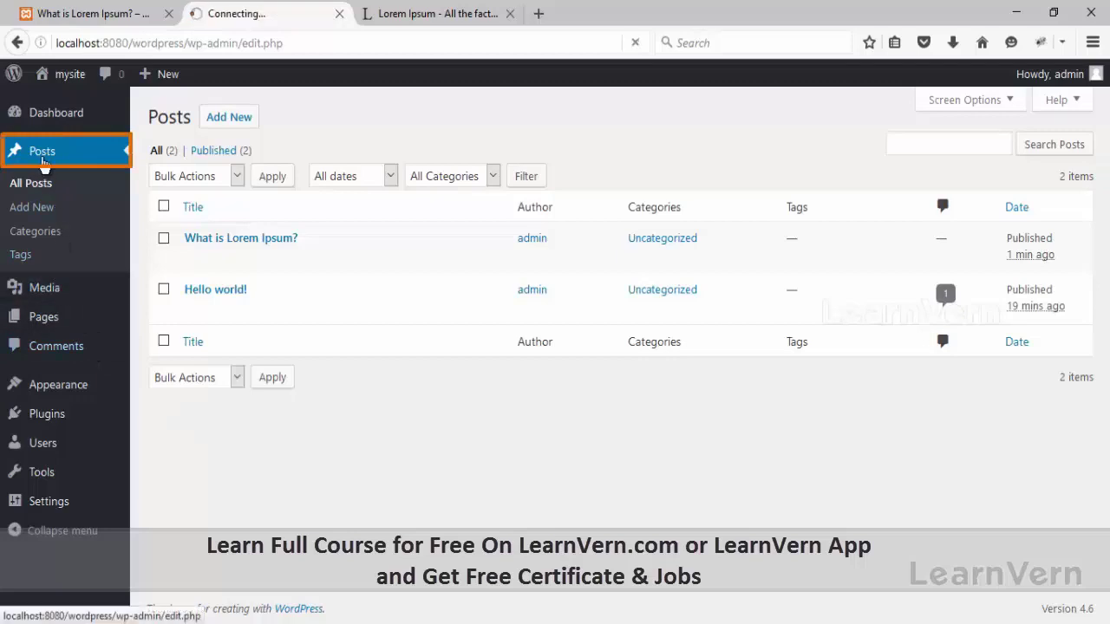
# Step: Open 'What is Lorem Ipsum?' for editing, toggling between Text and Visual views and ending on Visual
pyautogui.click(194, 260)
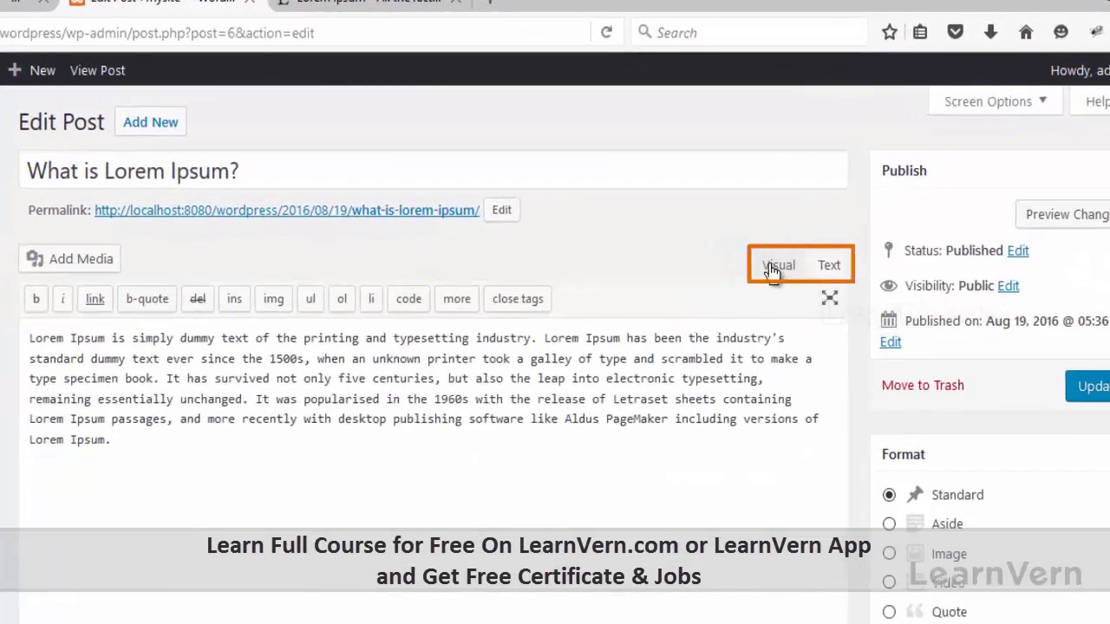
pyautogui.click(779, 271)
pyautogui.click(828, 273)
pyautogui.click(777, 274)
pyautogui.click(826, 278)
pyautogui.click(784, 274)
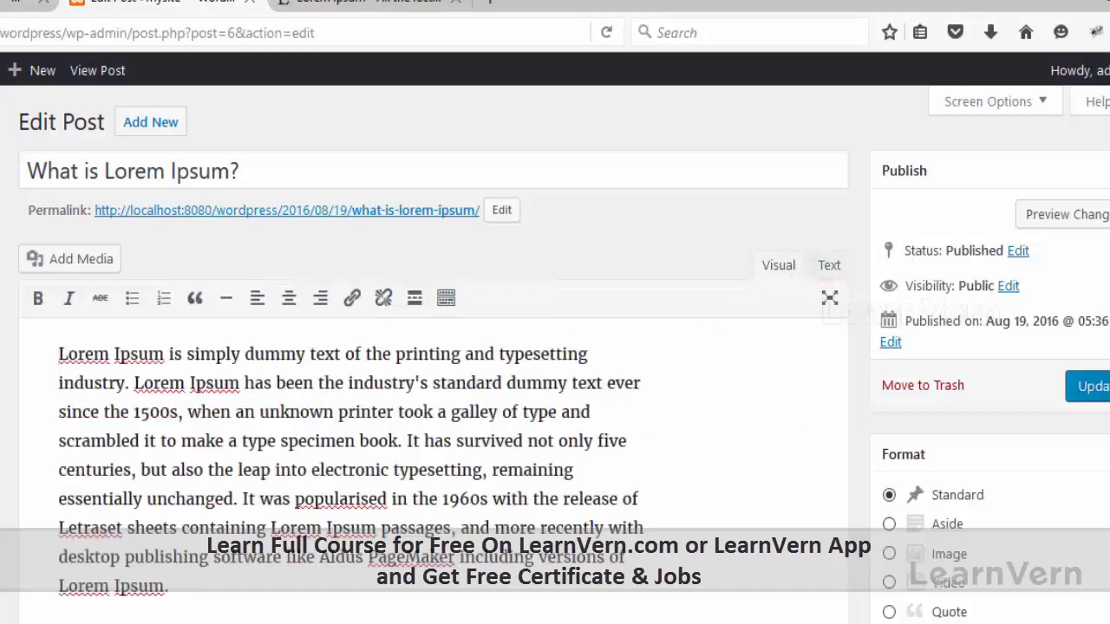
pyautogui.click(828, 267)
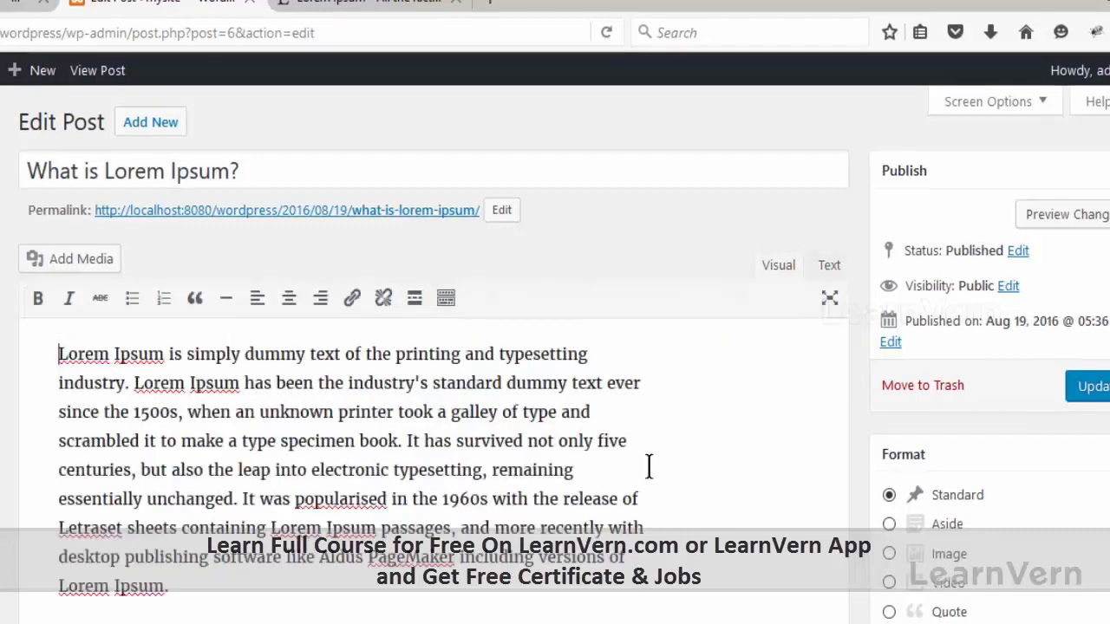
pyautogui.click(829, 267)
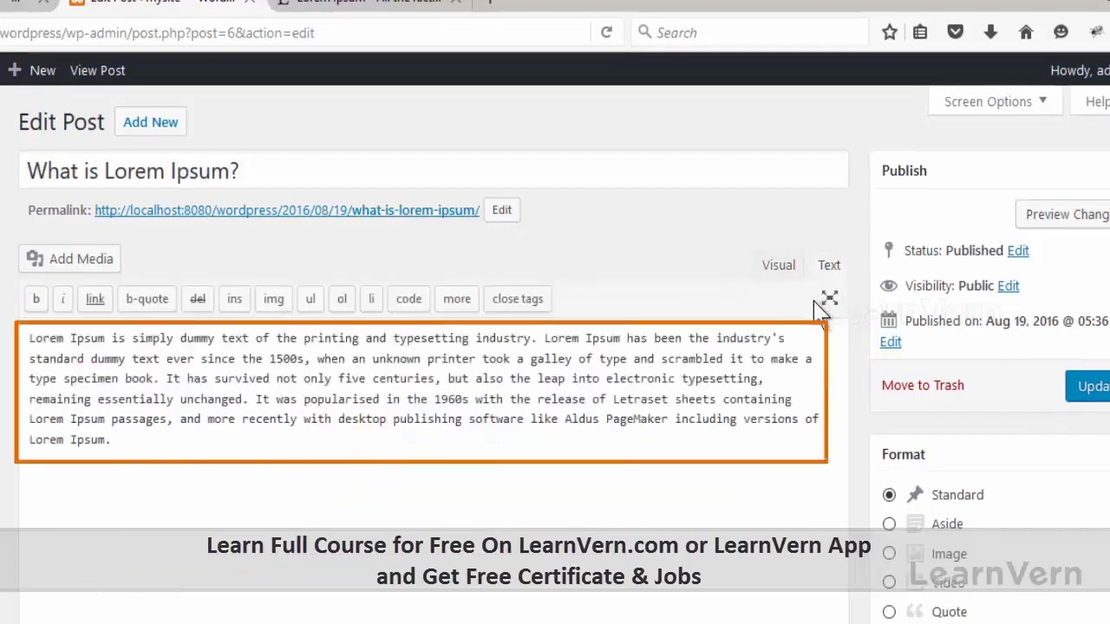
pyautogui.click(772, 269)
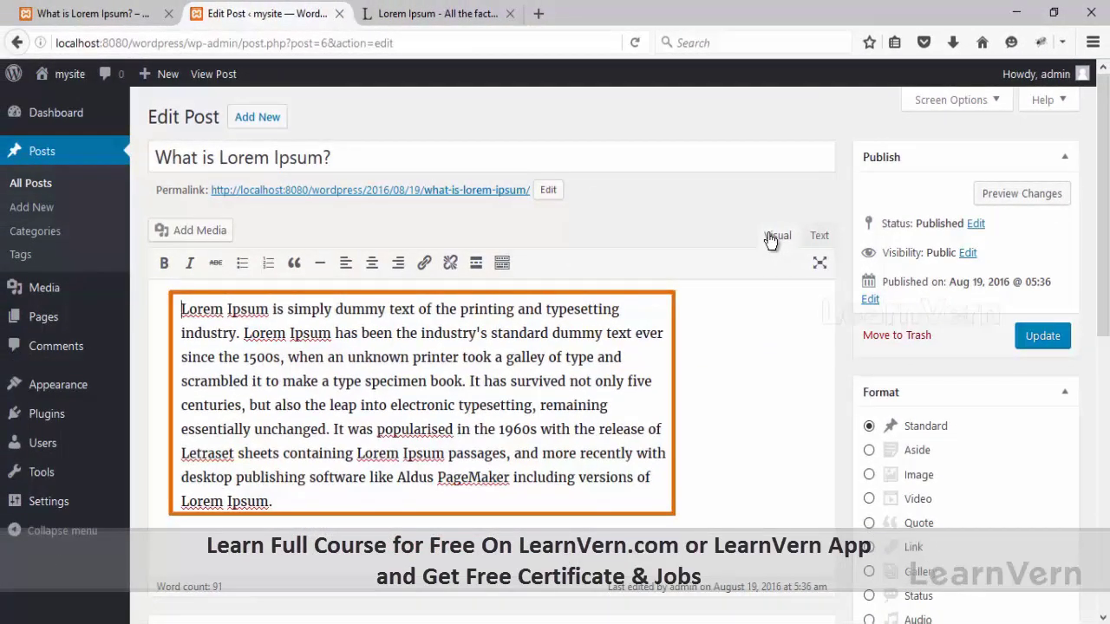
pyautogui.click(403, 41)
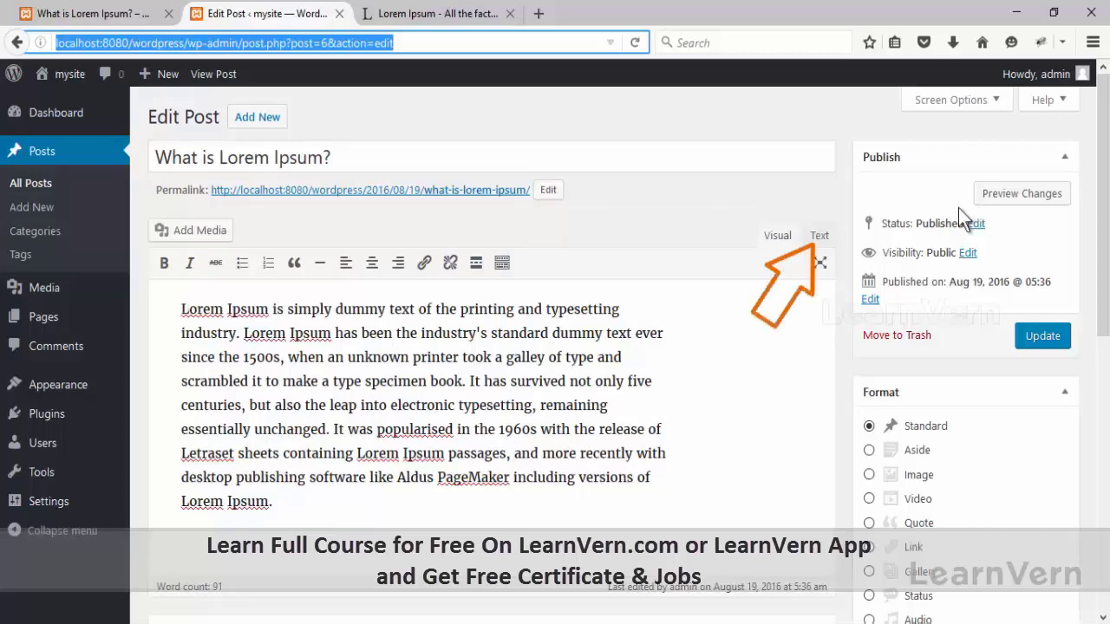
pyautogui.click(820, 237)
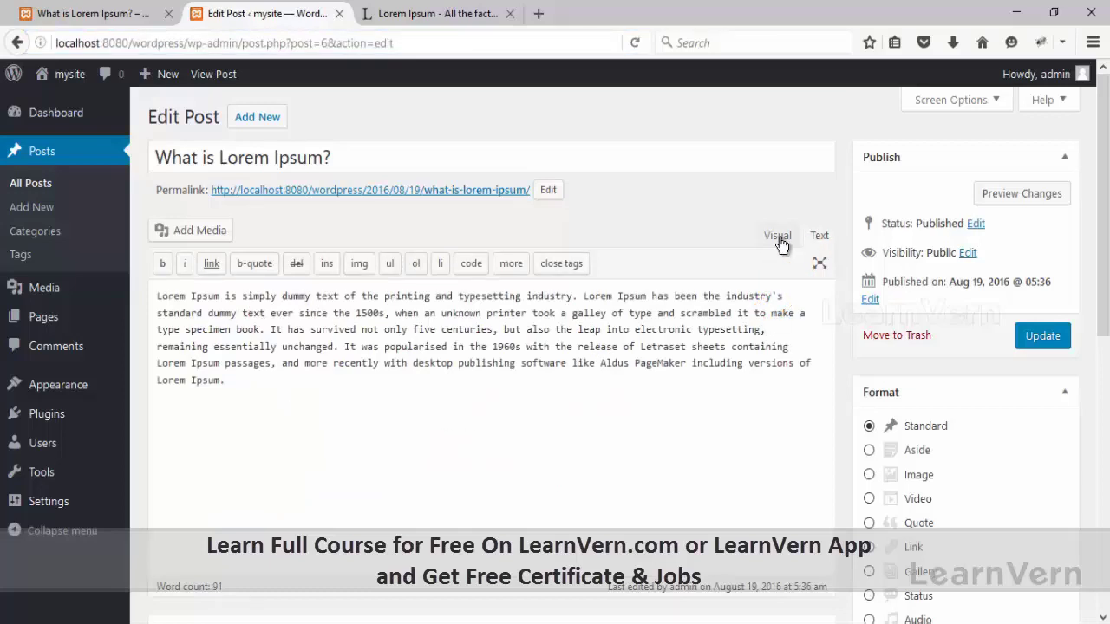
pyautogui.click(778, 236)
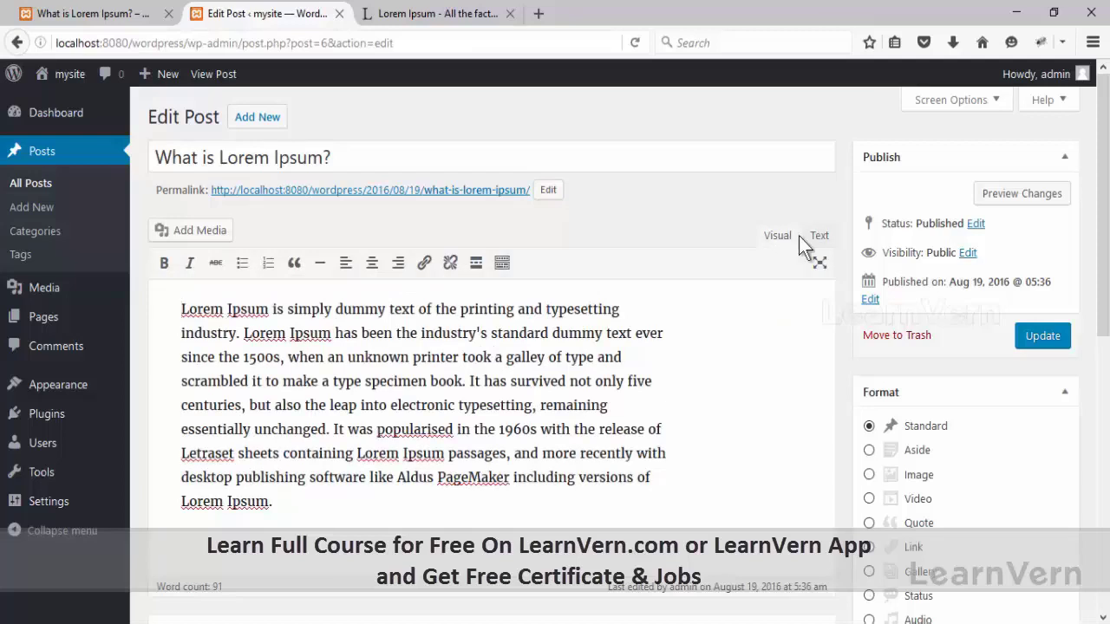
# Step: Bold the opening words 'Lorem Ipsum' with the b quicktag in the Text view
pyautogui.click(819, 236)
pyautogui.click(410, 399)
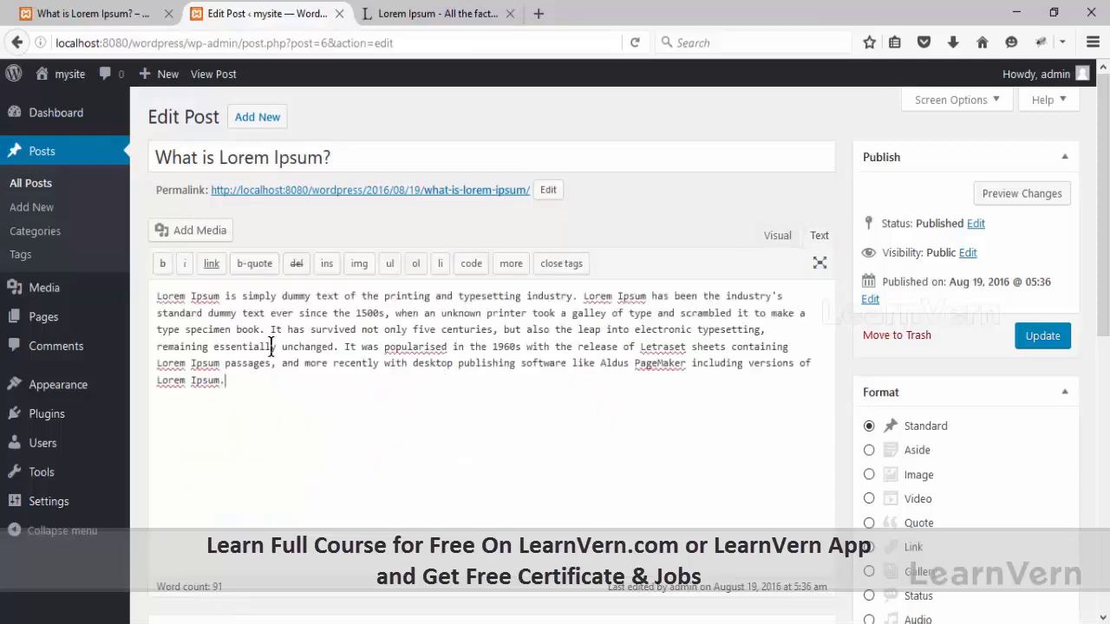
pyautogui.moveTo(157, 296); pyautogui.dragTo(223, 288)
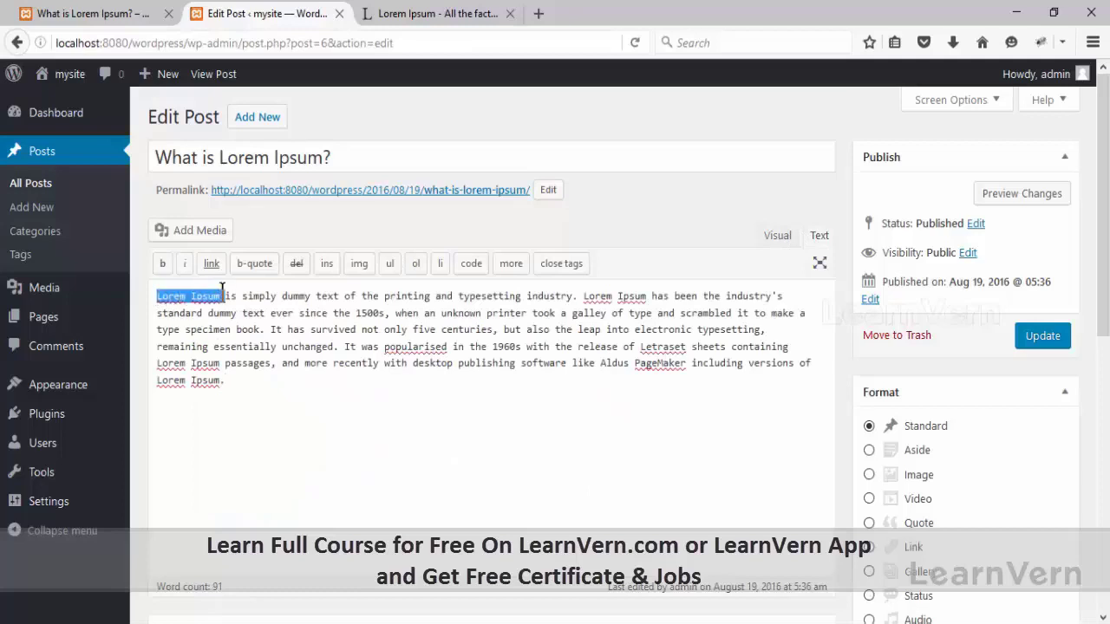
pyautogui.click(162, 264)
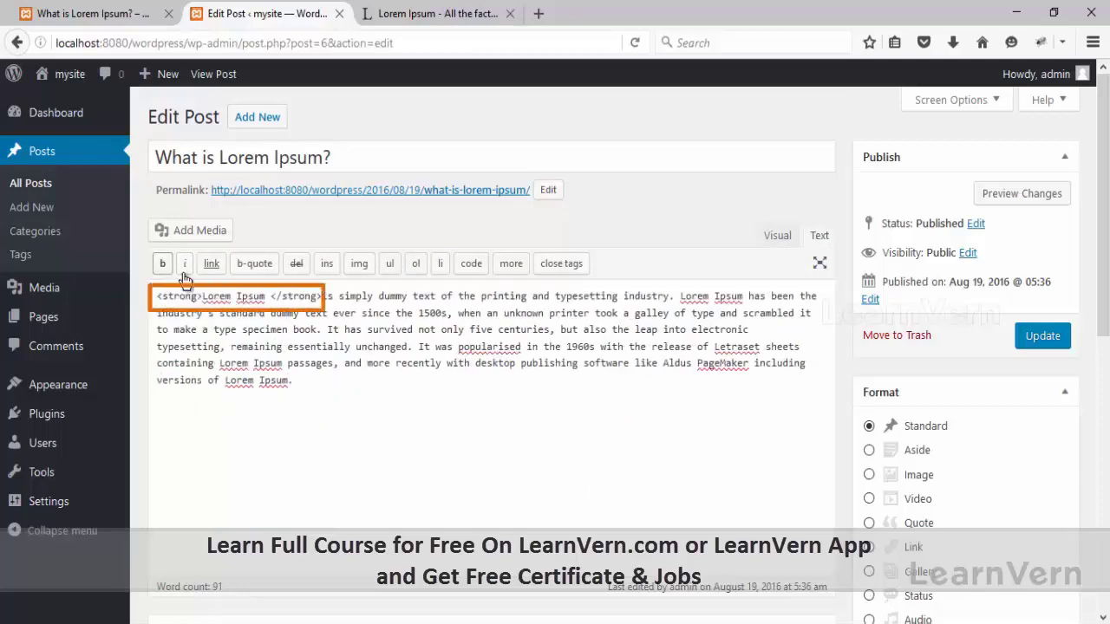
pyautogui.click(774, 244)
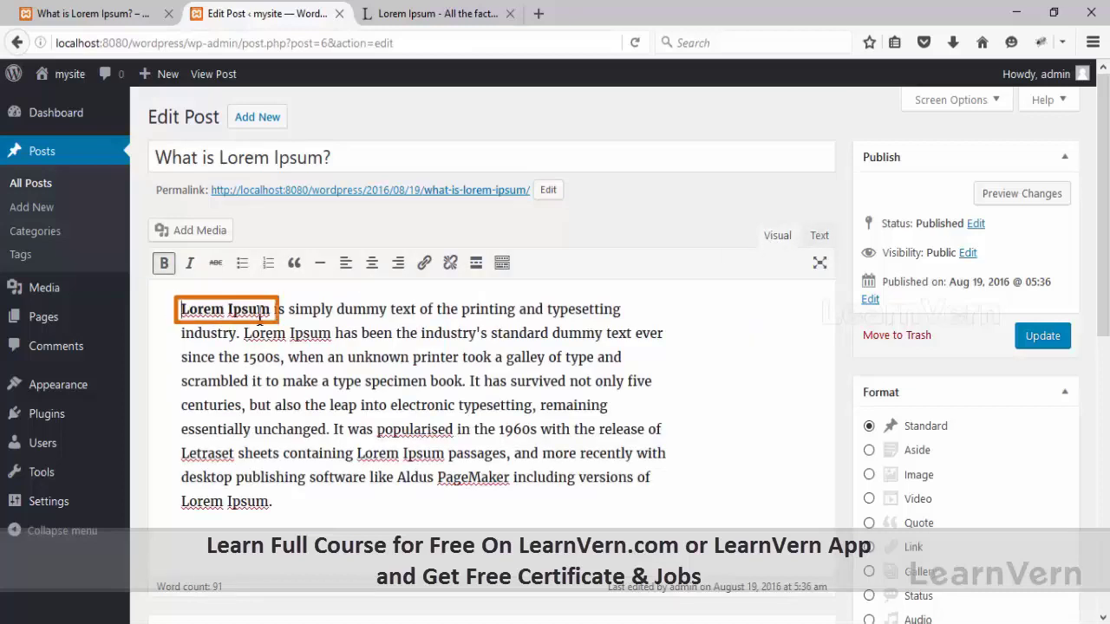
# Step: Update the post and recheck the HTML source showing the strong tags
pyautogui.click(1032, 339)
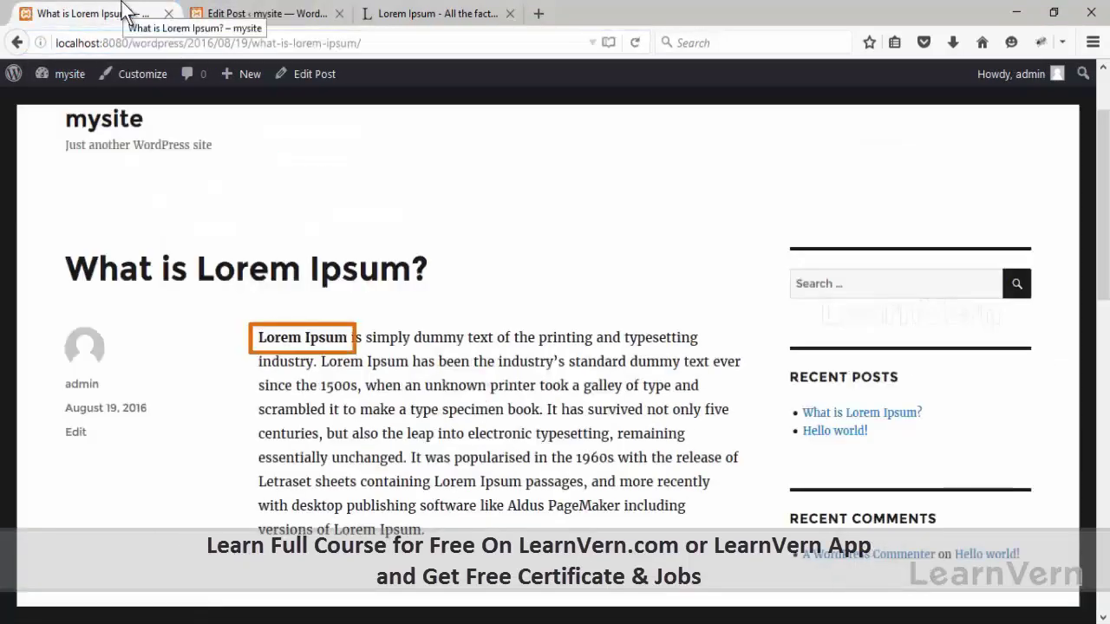
pyautogui.click(253, 12)
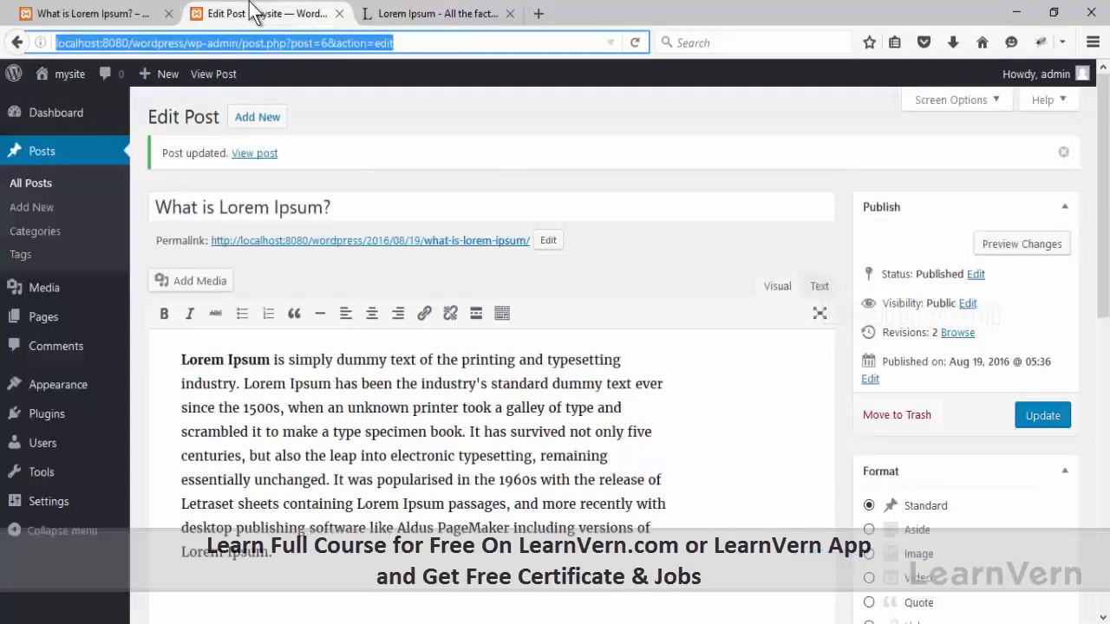
pyautogui.click(820, 286)
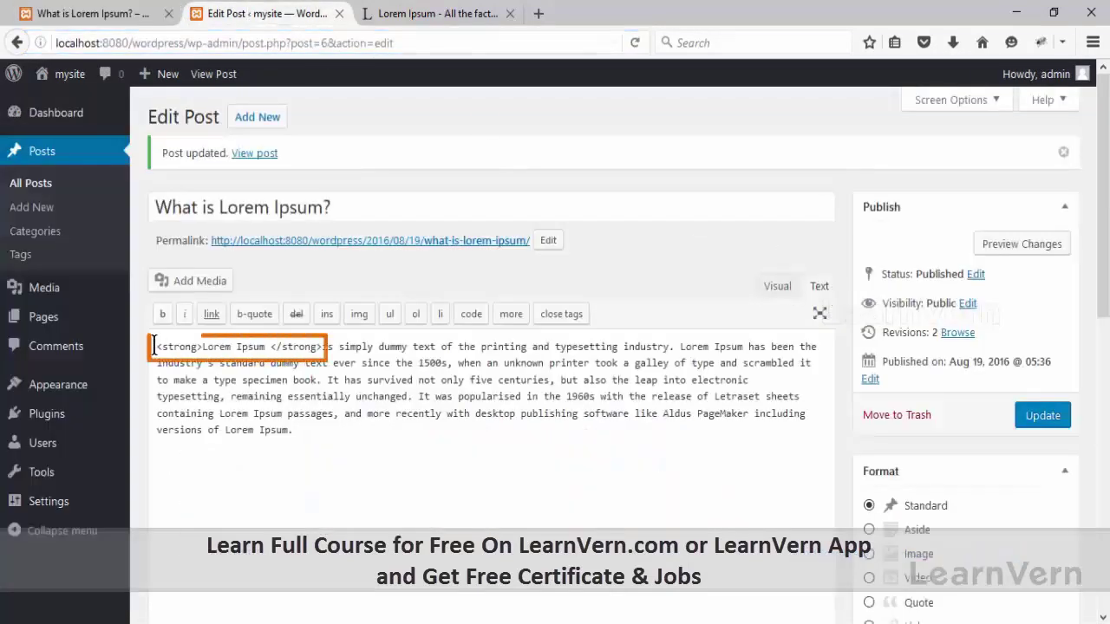
pyautogui.click(775, 288)
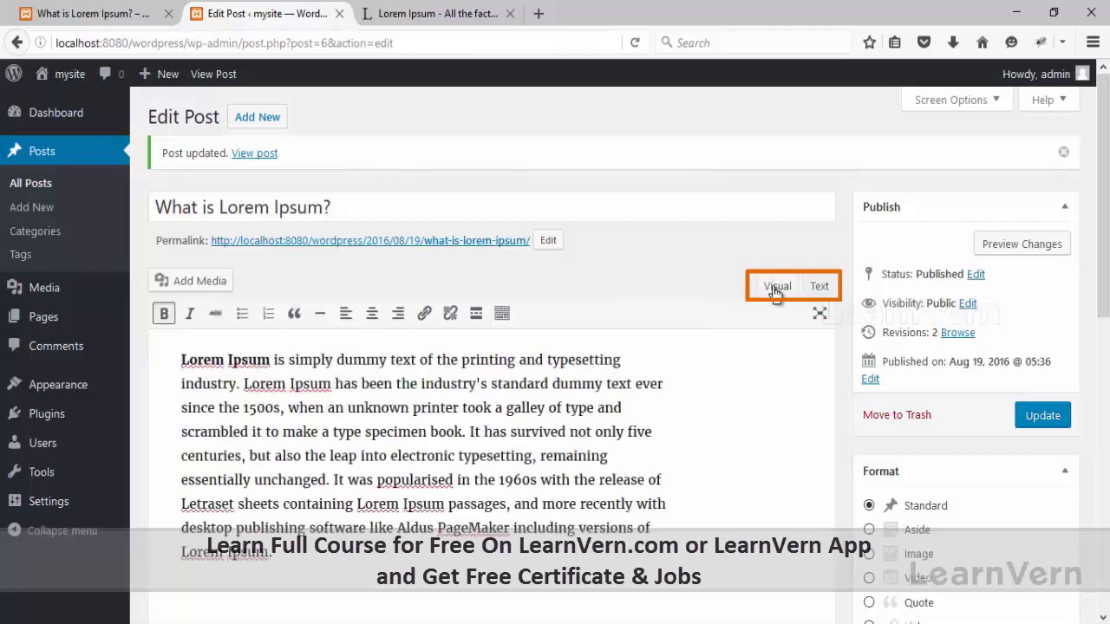
pyautogui.click(819, 288)
pyautogui.click(777, 287)
pyautogui.click(818, 293)
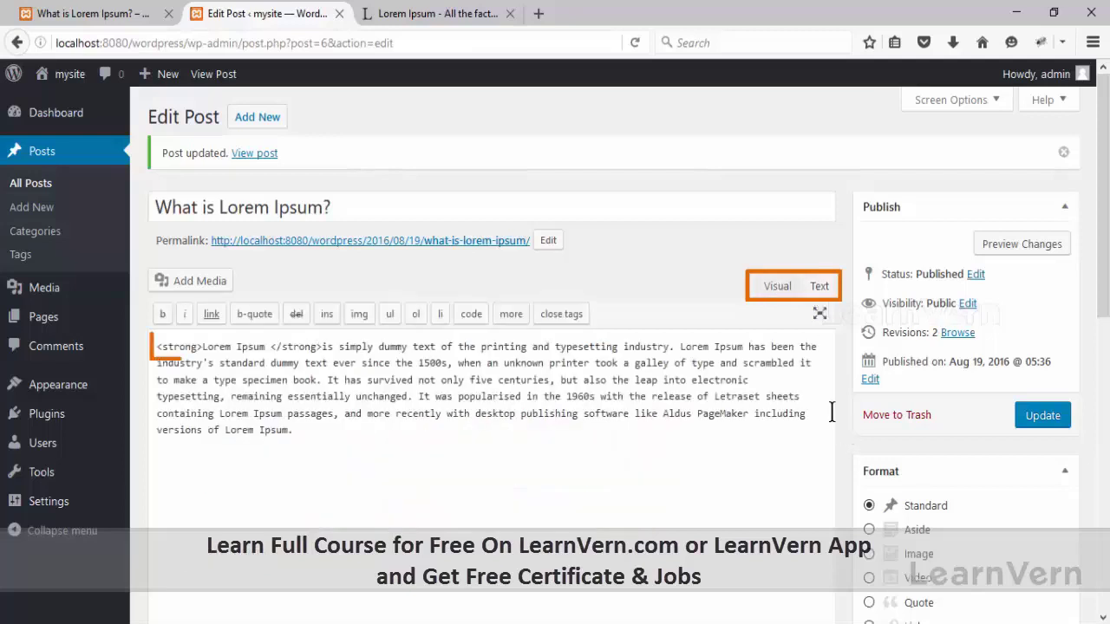
pyautogui.doubleClick(179, 347)
pyautogui.moveTo(218, 347); pyautogui.dragTo(328, 347)
pyautogui.click(325, 347)
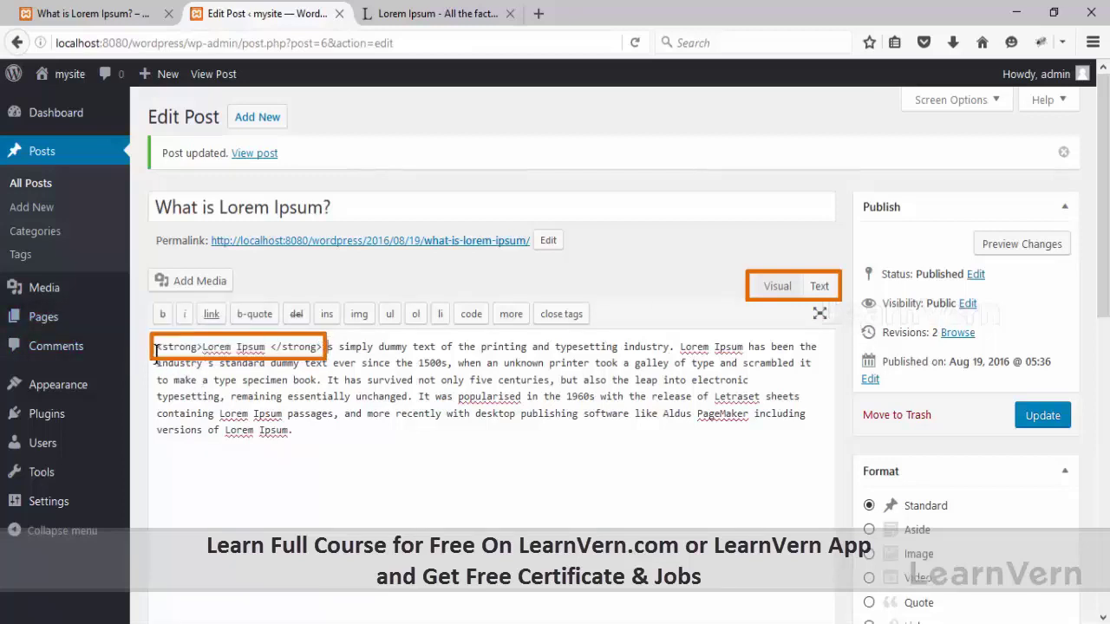
pyautogui.moveTo(156, 347); pyautogui.dragTo(320, 346)
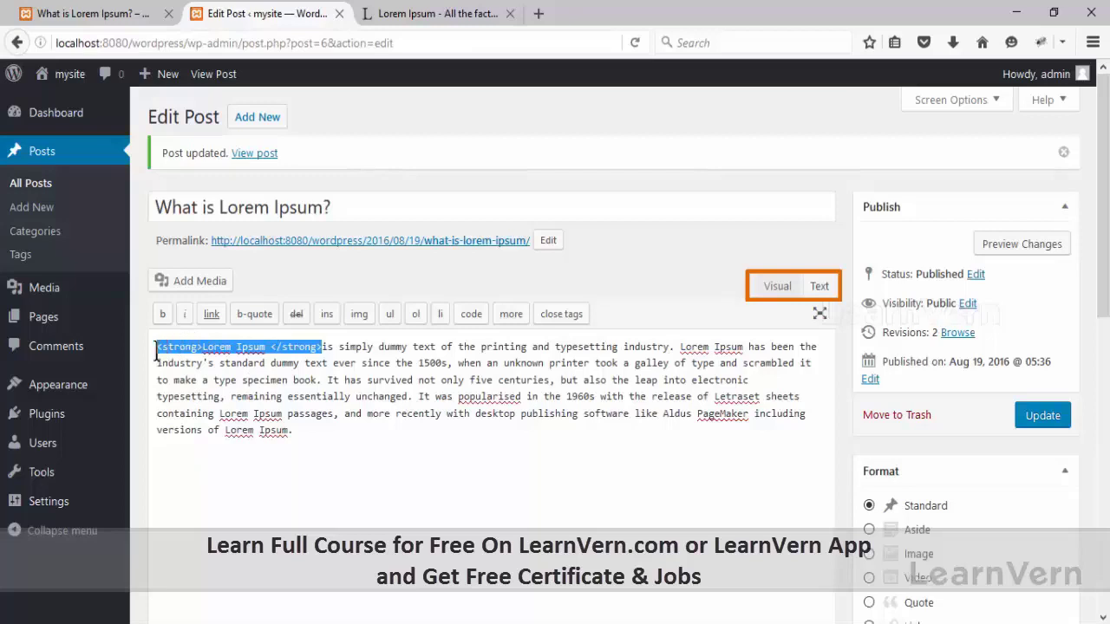
pyautogui.click(763, 288)
pyautogui.click(824, 289)
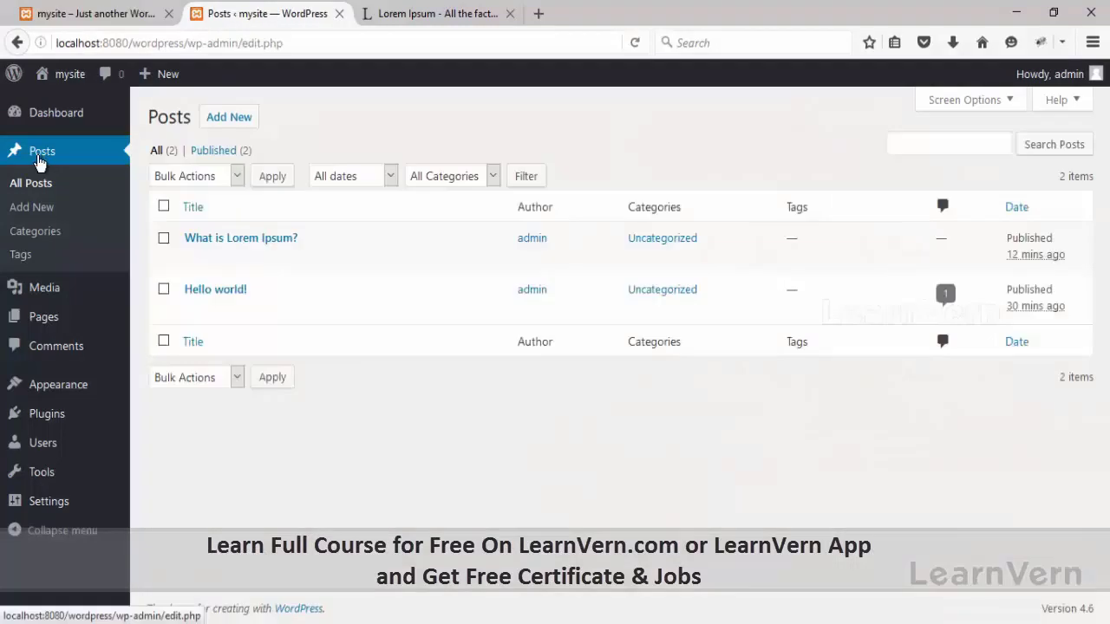
# Step: Start a new post and paste the heading 'Why do we use it?' from lipsum.com as its title
pyautogui.click(39, 158)
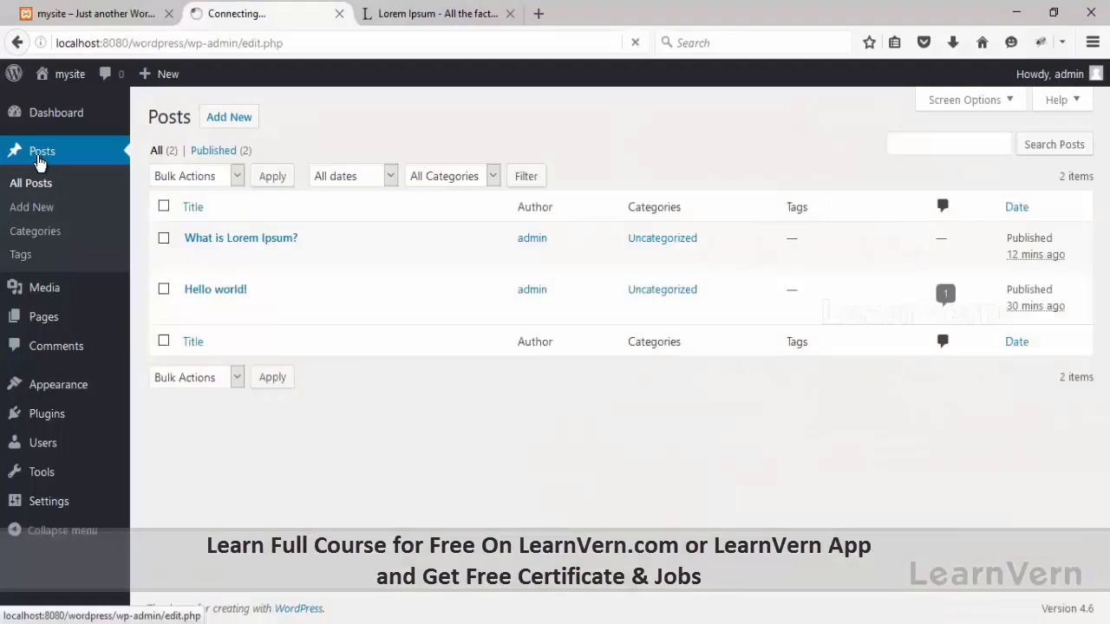
pyautogui.click(223, 118)
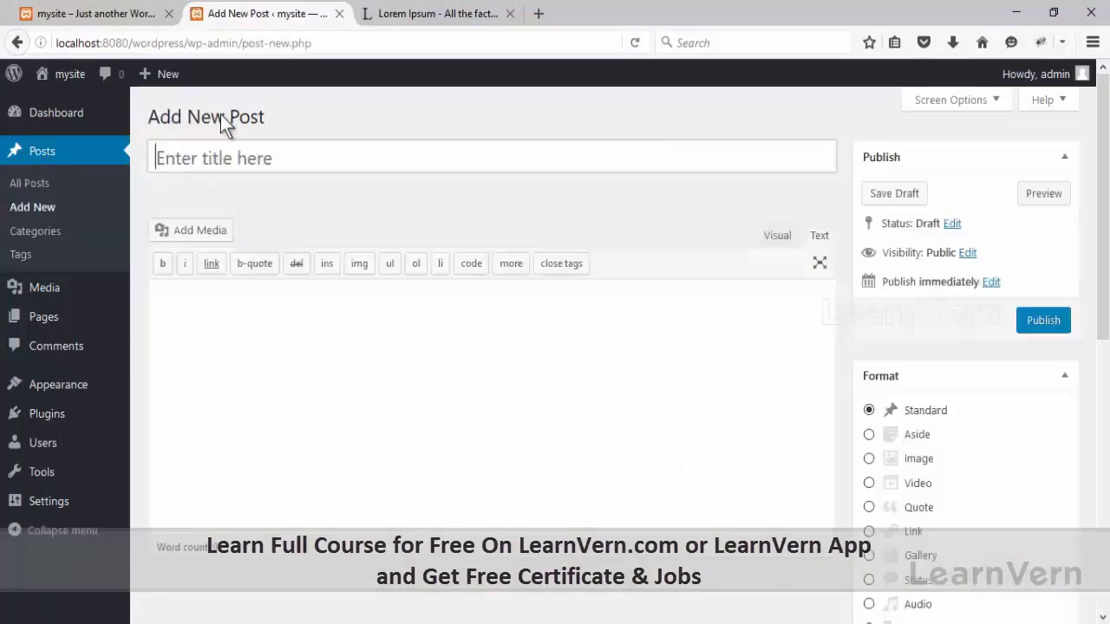
pyautogui.click(384, 13)
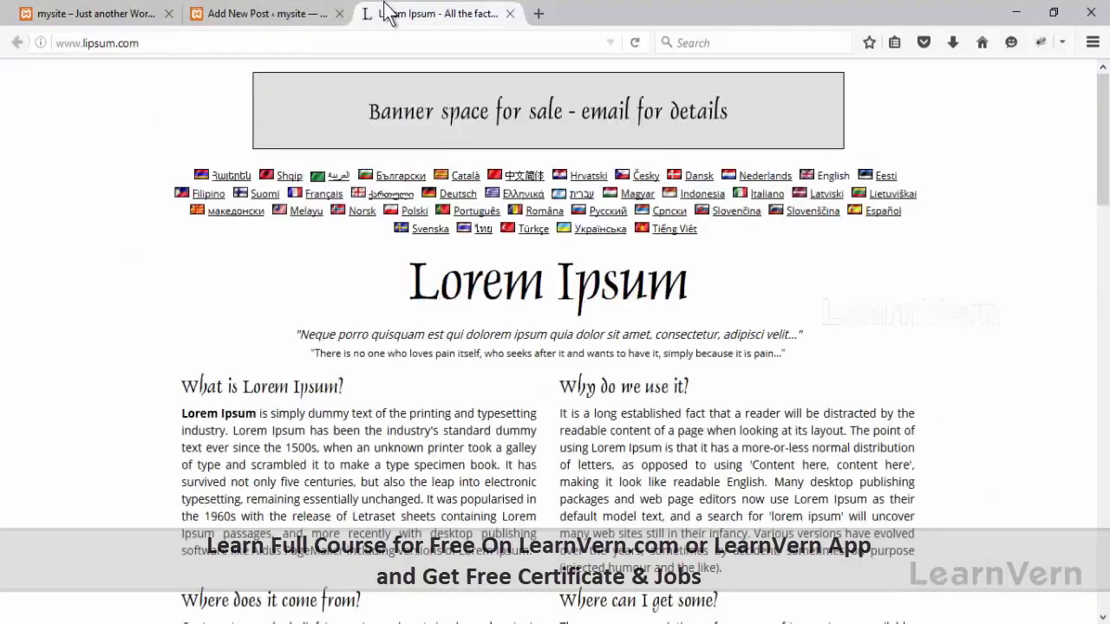
pyautogui.moveTo(560, 387); pyautogui.dragTo(694, 392)
pyautogui.hotkey('ctrl', 'c')
pyautogui.click(286, 13)
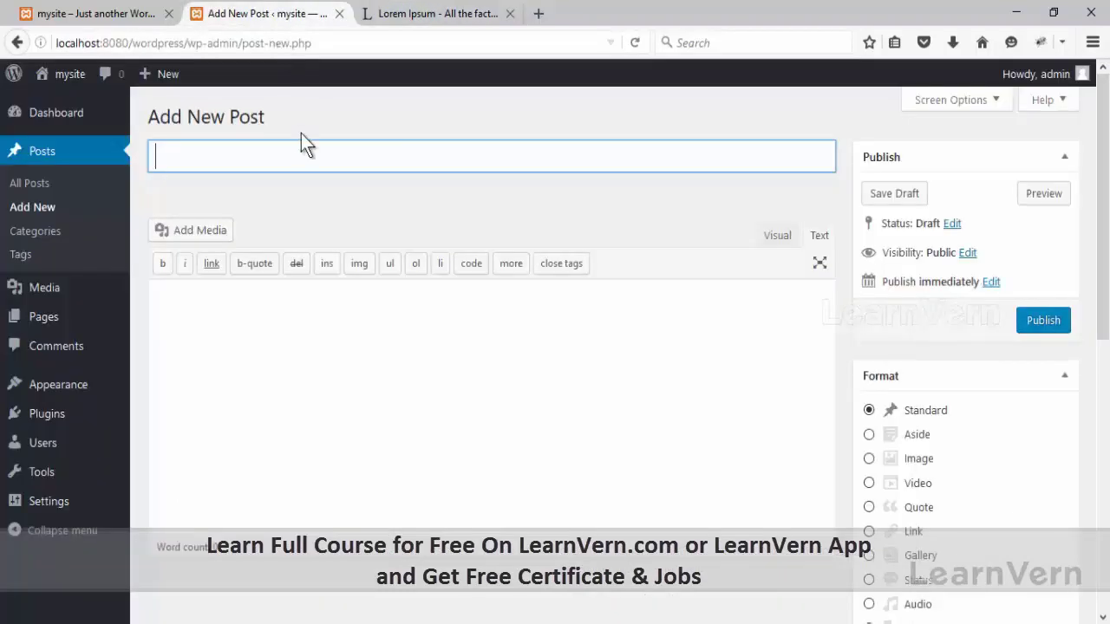
pyautogui.hotkey('ctrl', 'v')
# Step: Paste the paragraph under 'Why do we use it?' from lipsum.com into the post content
pyautogui.click(318, 309)
pyautogui.click(425, 13)
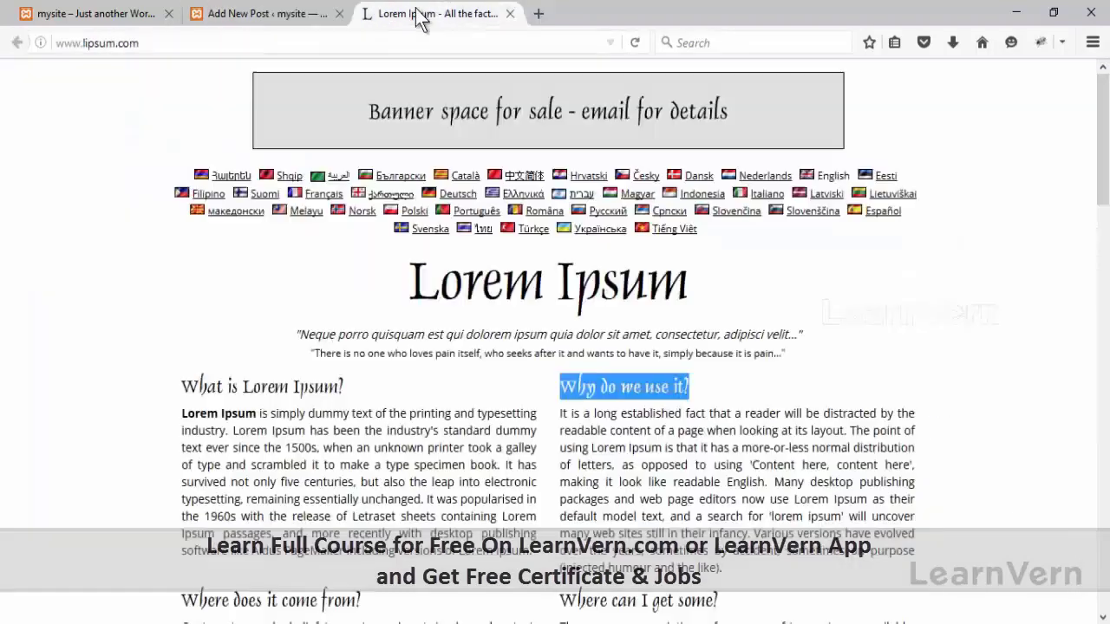
pyautogui.moveTo(560, 413); pyautogui.dragTo(752, 579)
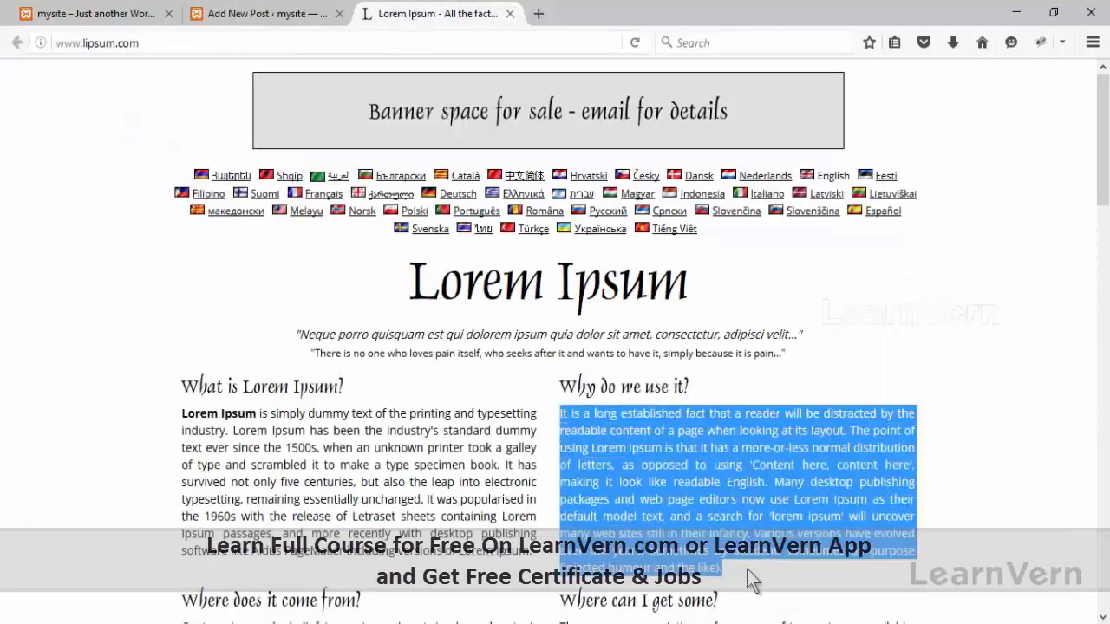
pyautogui.click(224, 14)
pyautogui.hotkey('ctrl', 'v')
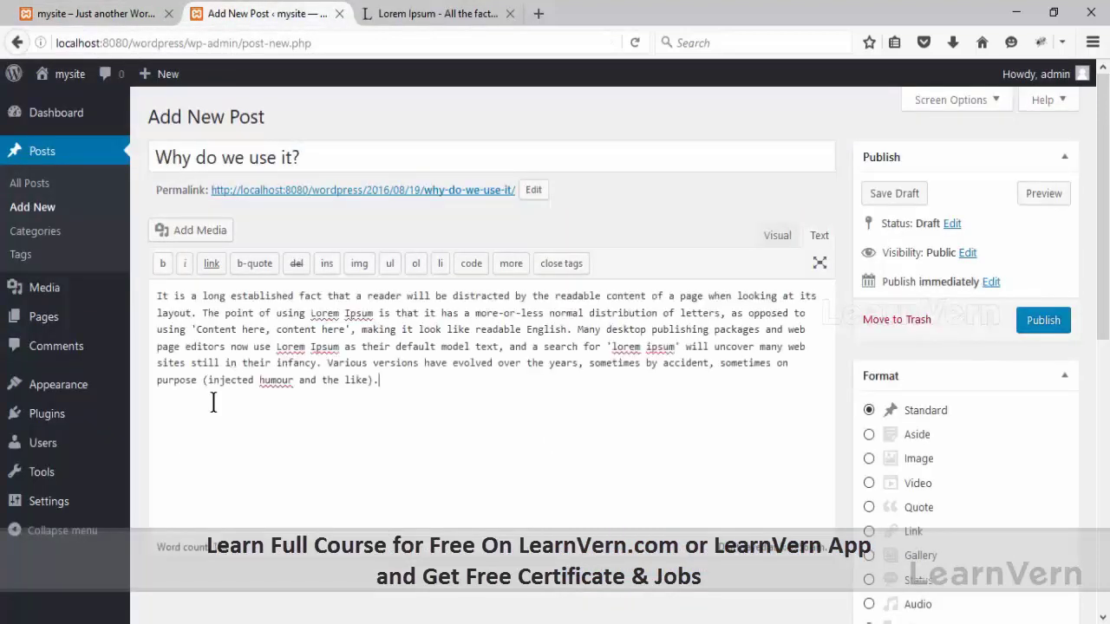
pyautogui.click(778, 243)
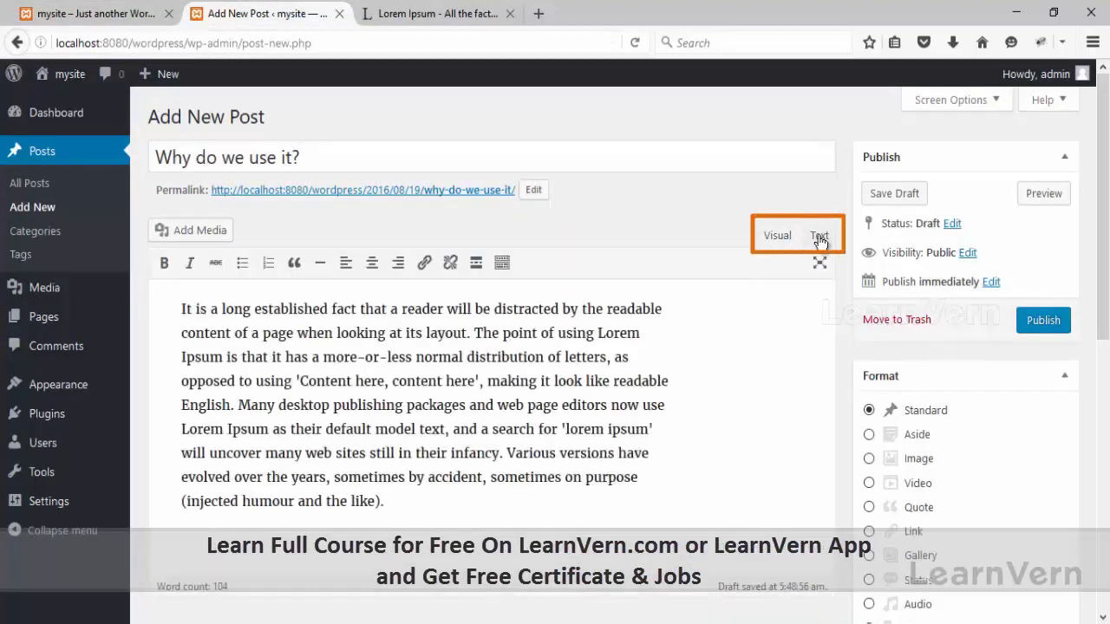
pyautogui.click(818, 244)
pyautogui.click(778, 236)
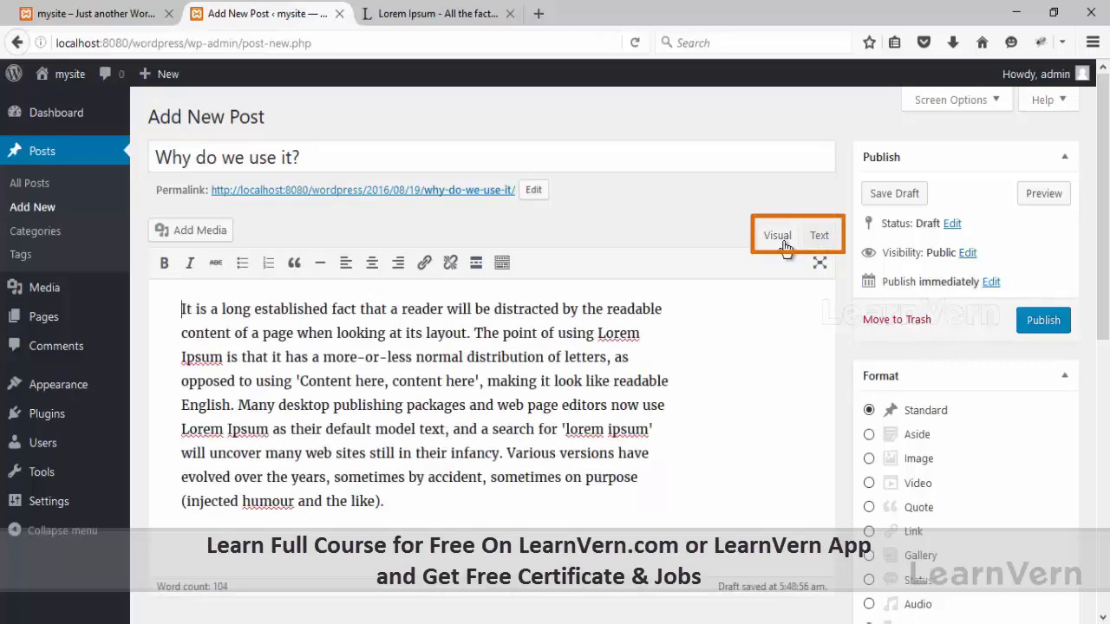
pyautogui.moveTo(178, 310); pyautogui.dragTo(407, 513)
pyautogui.click(406, 514)
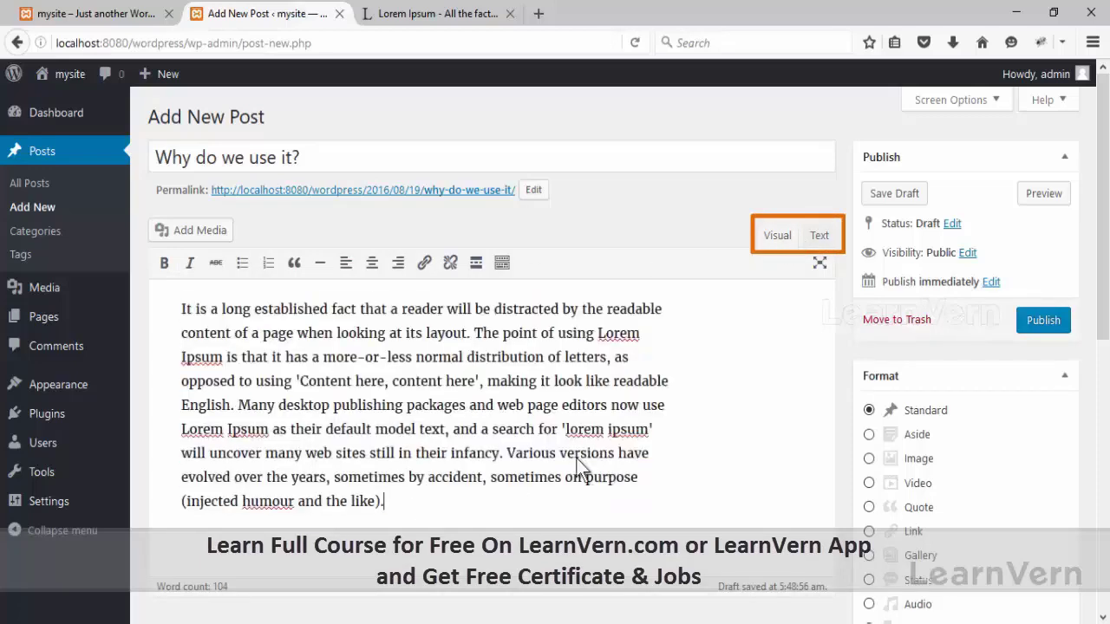
pyautogui.click(820, 231)
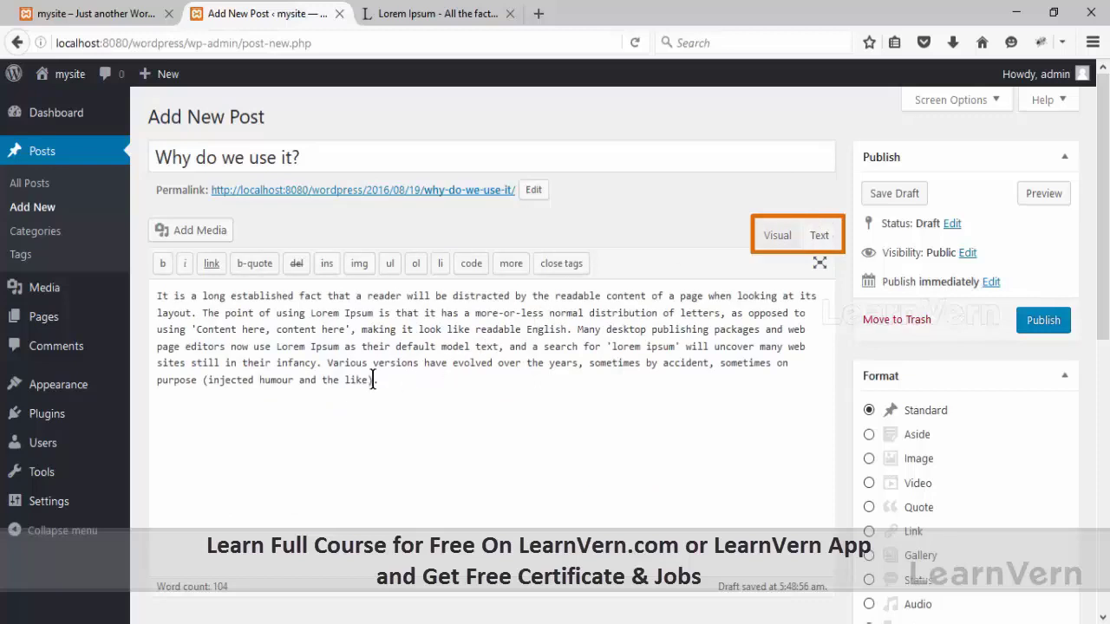
pyautogui.click(777, 236)
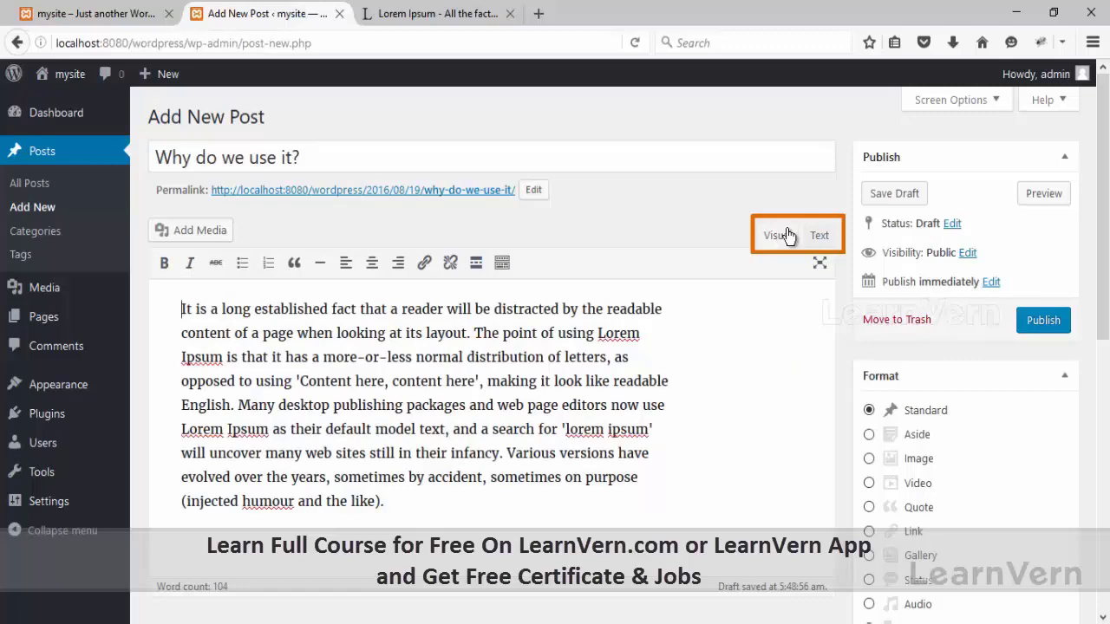
pyautogui.click(826, 238)
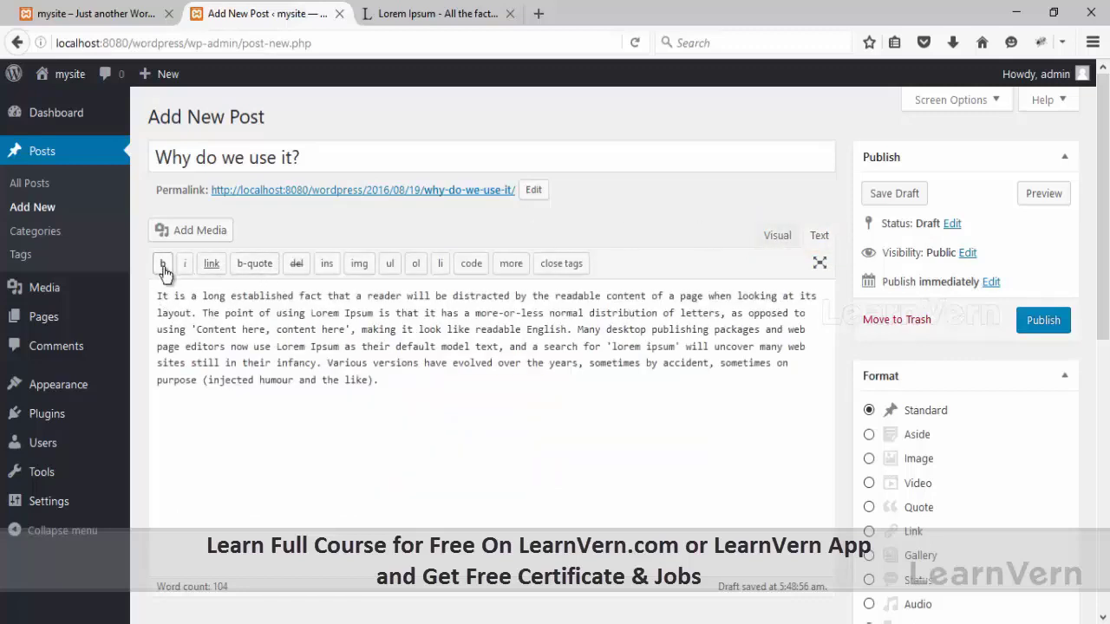
pyautogui.click(777, 236)
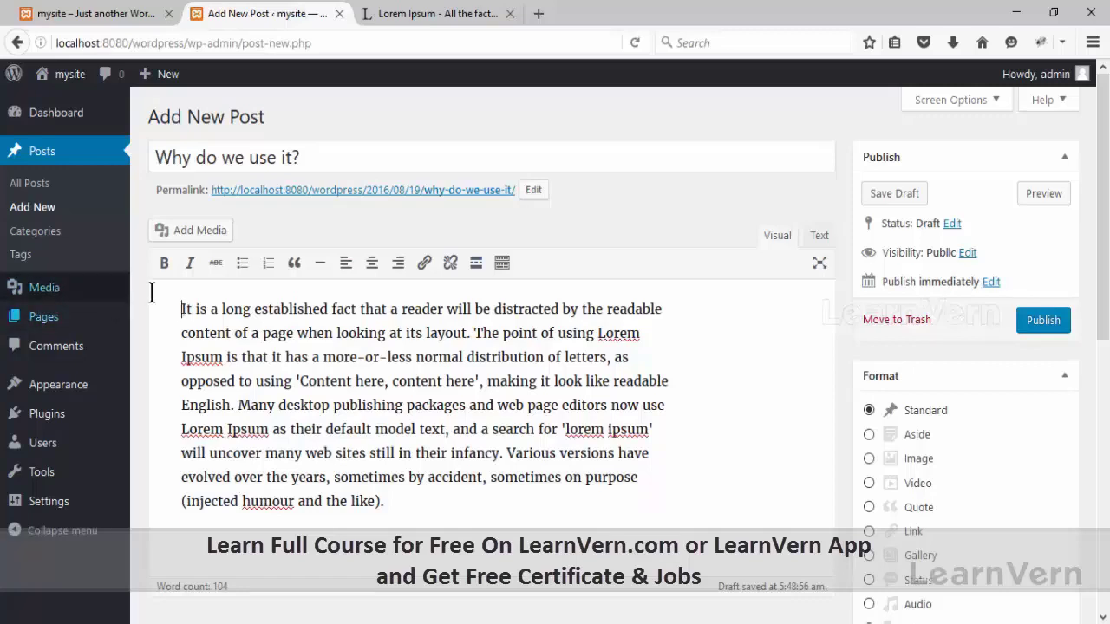
pyautogui.click(820, 235)
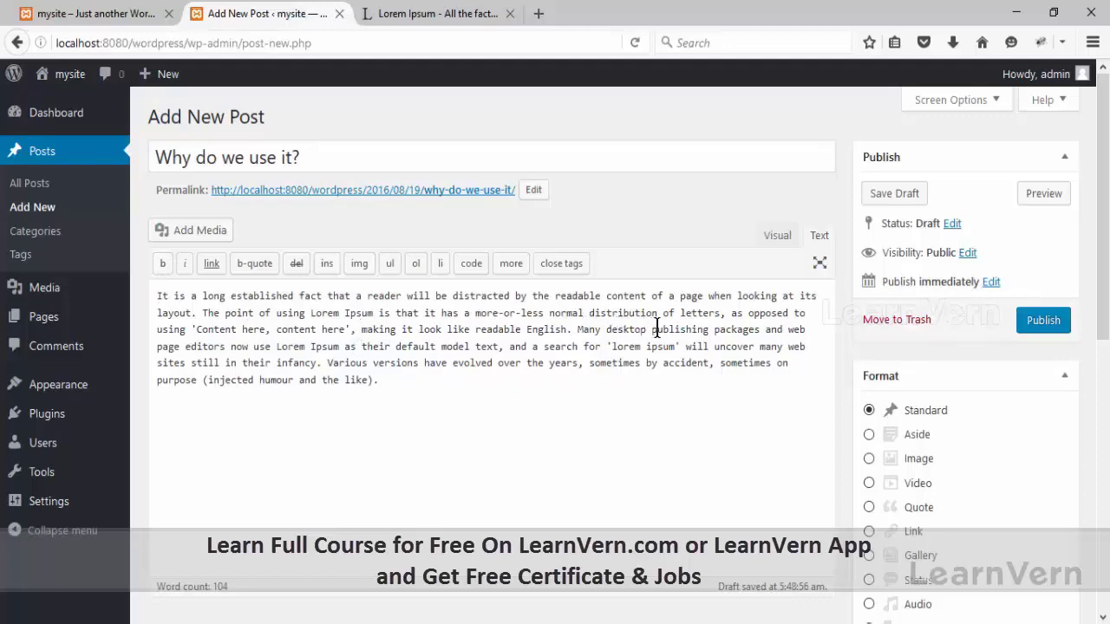
# Step: Bold the word 'publishing' with the b quicktag and publish the 'Why do we use it?' post
pyautogui.moveTo(650, 330); pyautogui.dragTo(716, 330)
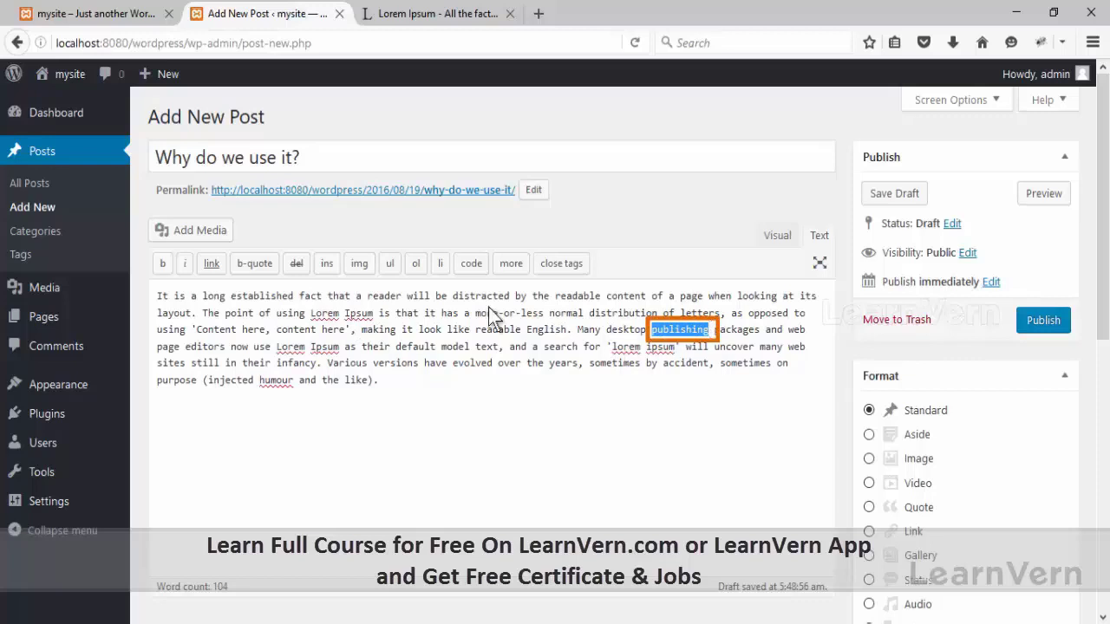
pyautogui.click(164, 264)
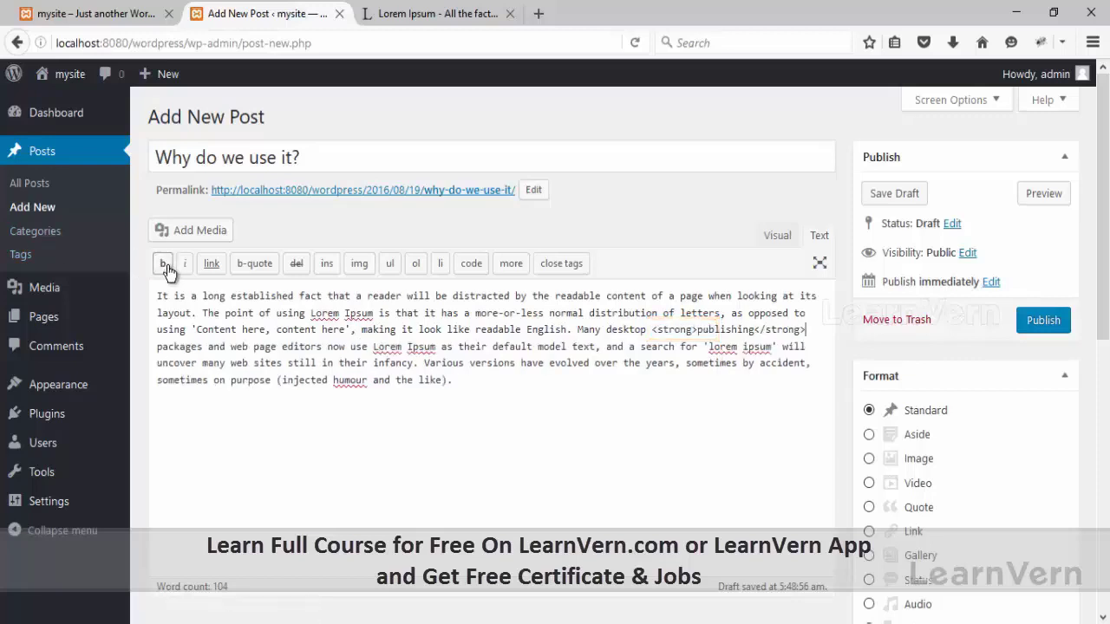
pyautogui.click(777, 236)
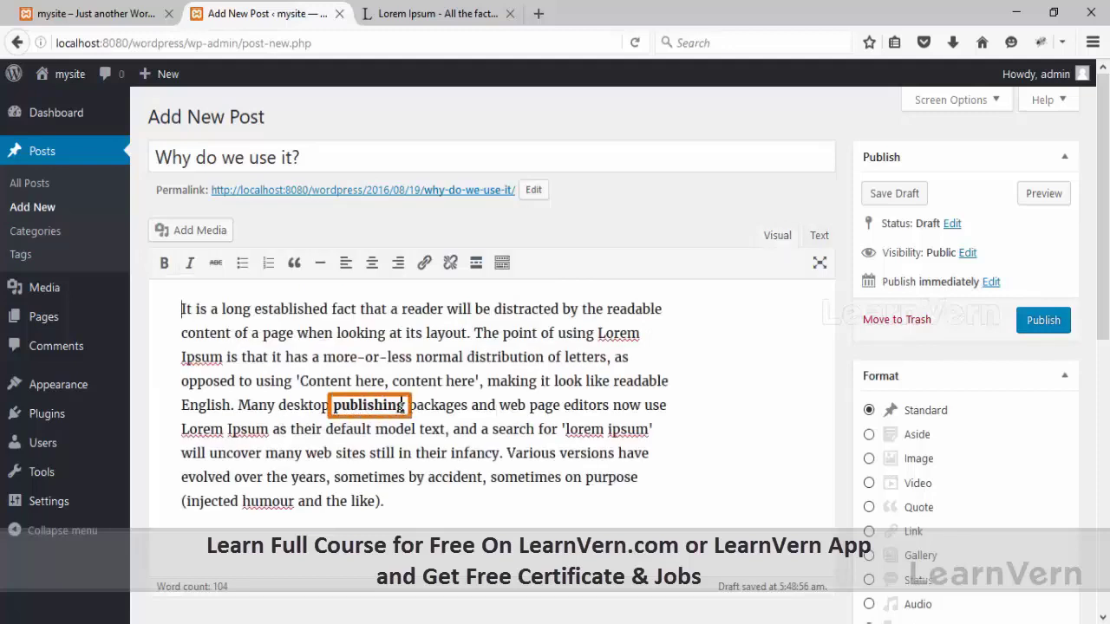
pyautogui.click(1060, 330)
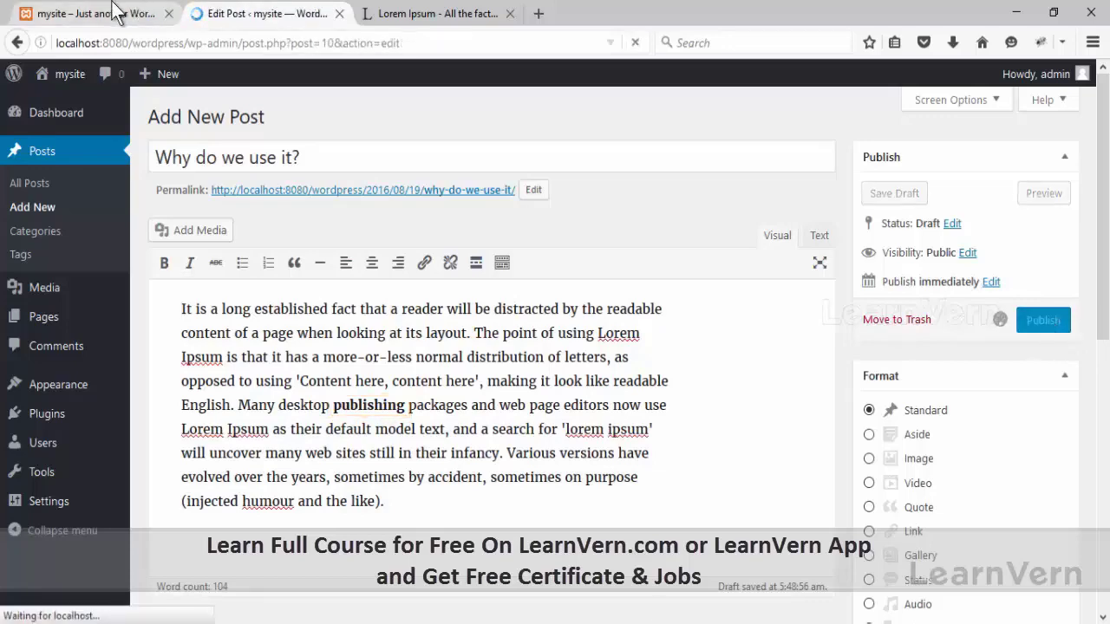
pyautogui.click(114, 13)
pyautogui.rightClick(113, 9)
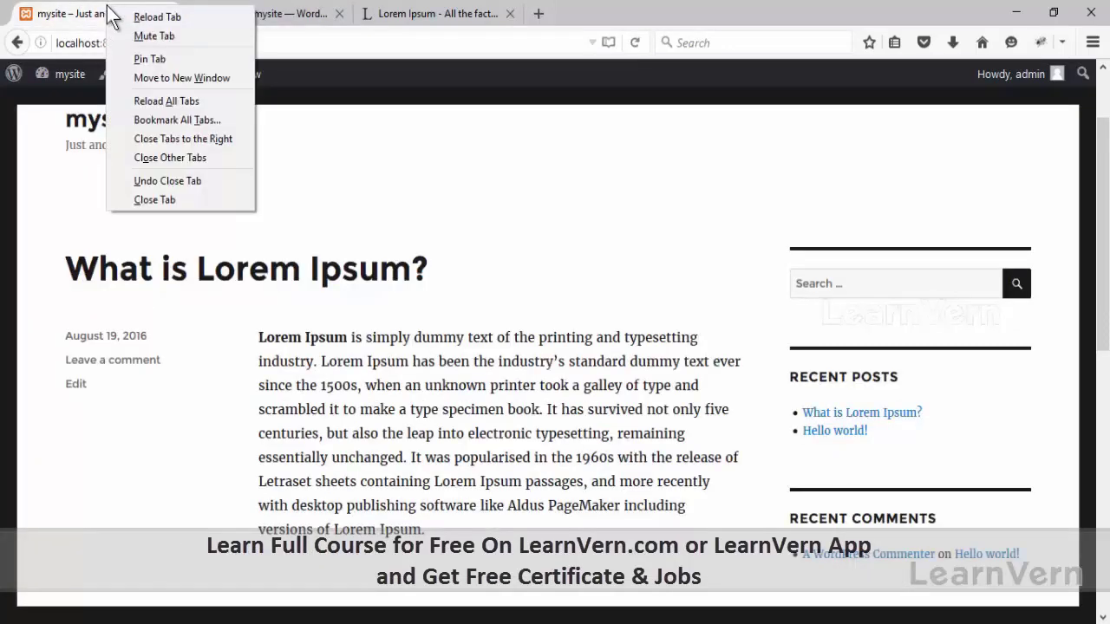
pyautogui.click(139, 16)
pyautogui.scroll(-2, 260, 217)
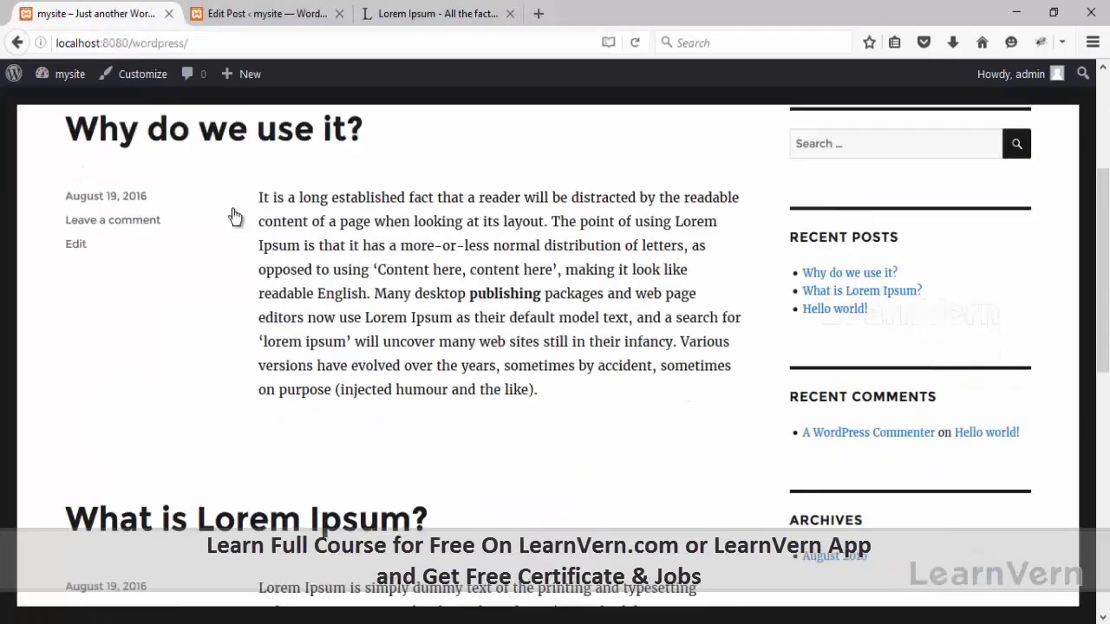
pyautogui.scroll(3, 208, 381)
pyautogui.scroll(-3, 257, 339)
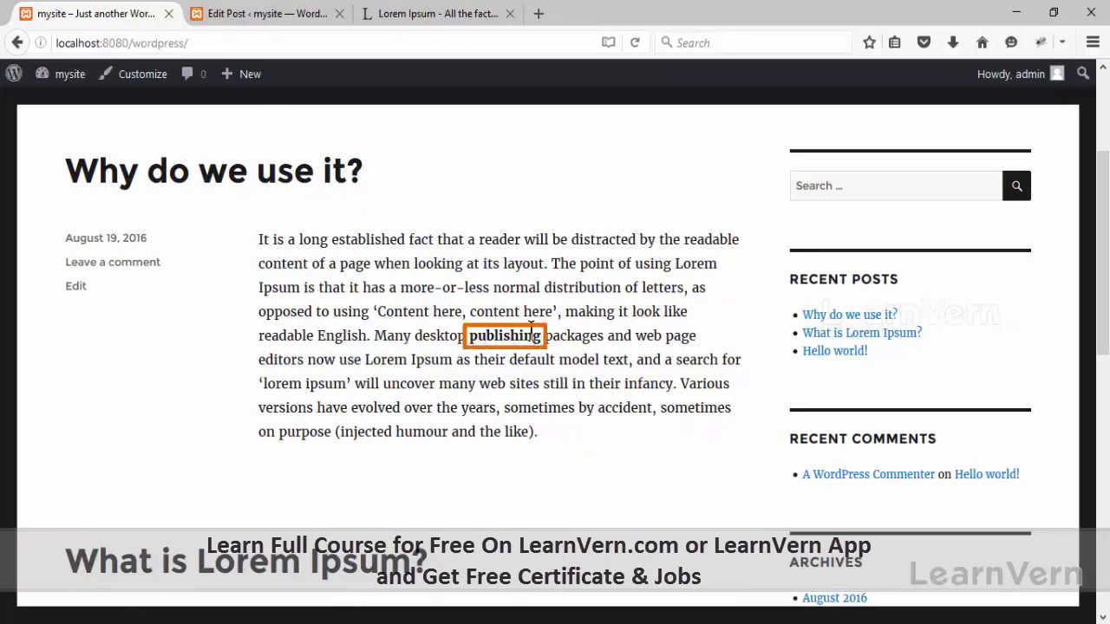
pyautogui.click(295, 14)
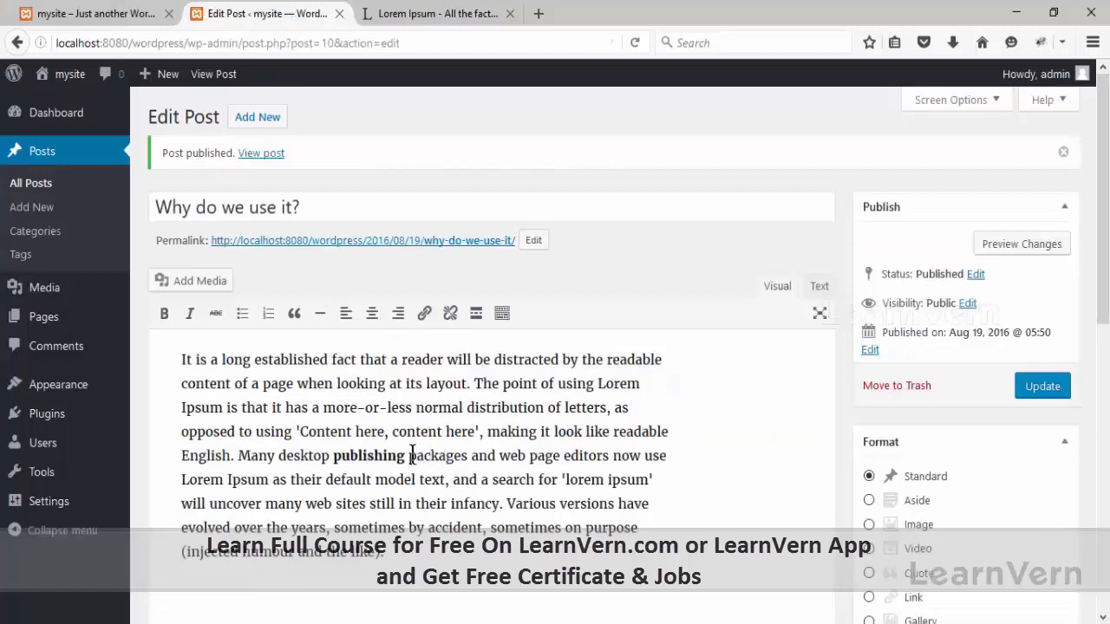
# Step: Italicize the word 'packages' in the Visual editor
pyautogui.moveTo(409, 456); pyautogui.dragTo(470, 455)
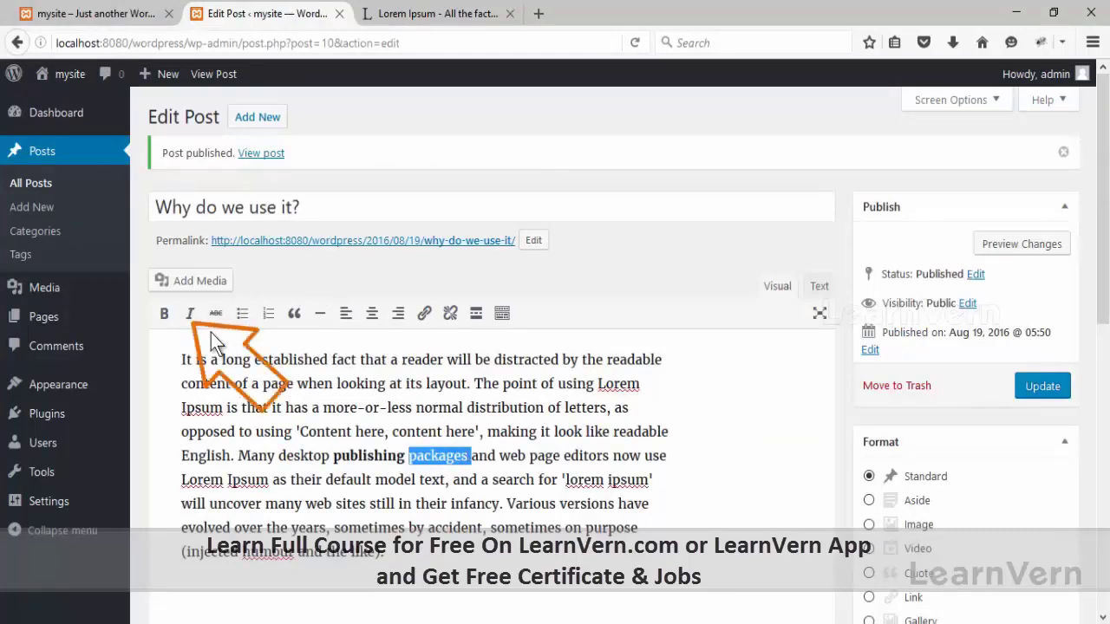
pyautogui.click(810, 286)
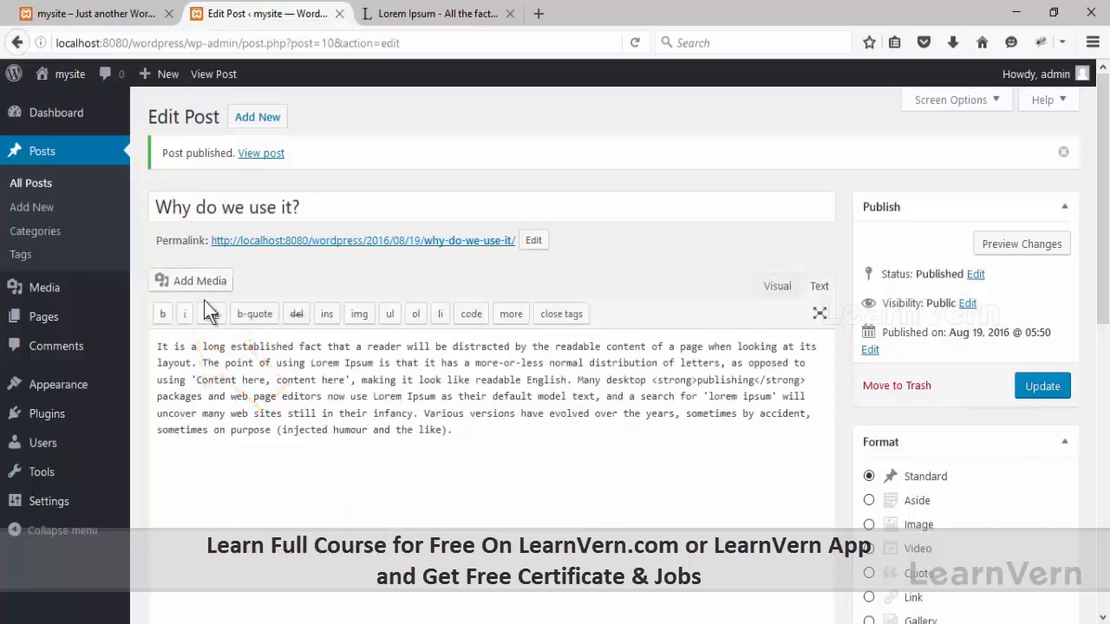
pyautogui.click(774, 288)
pyautogui.moveTo(407, 457); pyautogui.dragTo(466, 457)
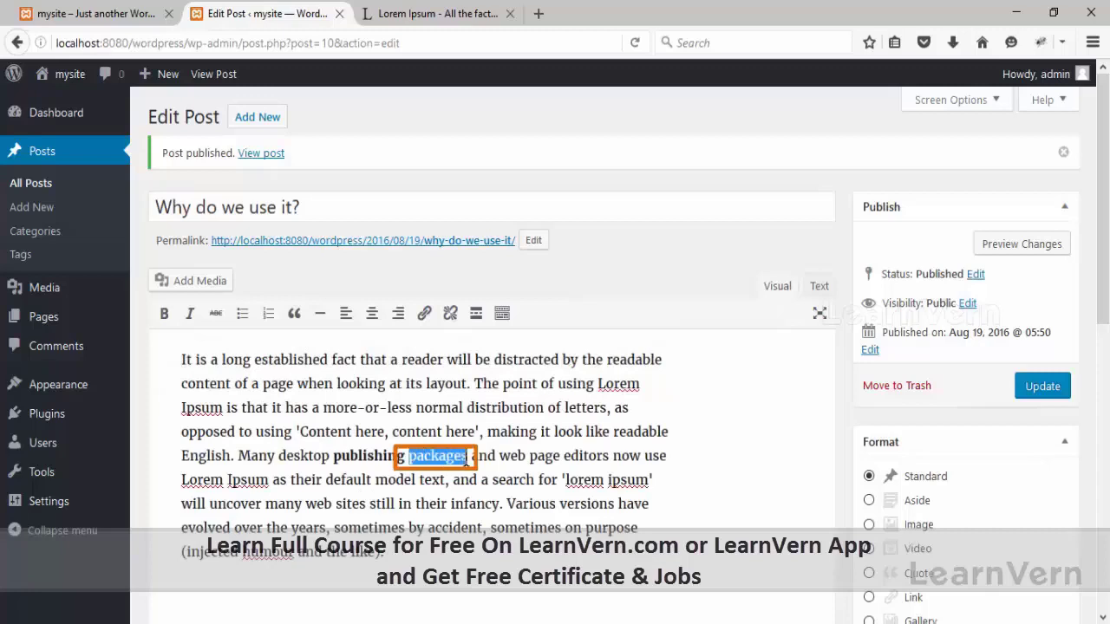
pyautogui.click(190, 314)
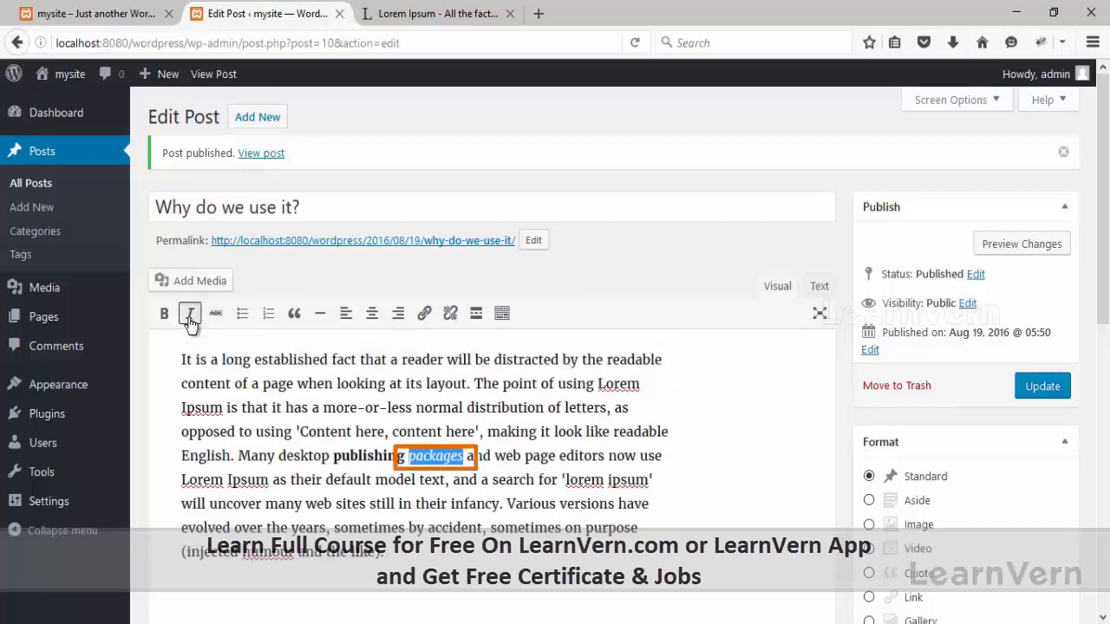
# Step: Save the italic change to the post with Update
pyautogui.click(1043, 386)
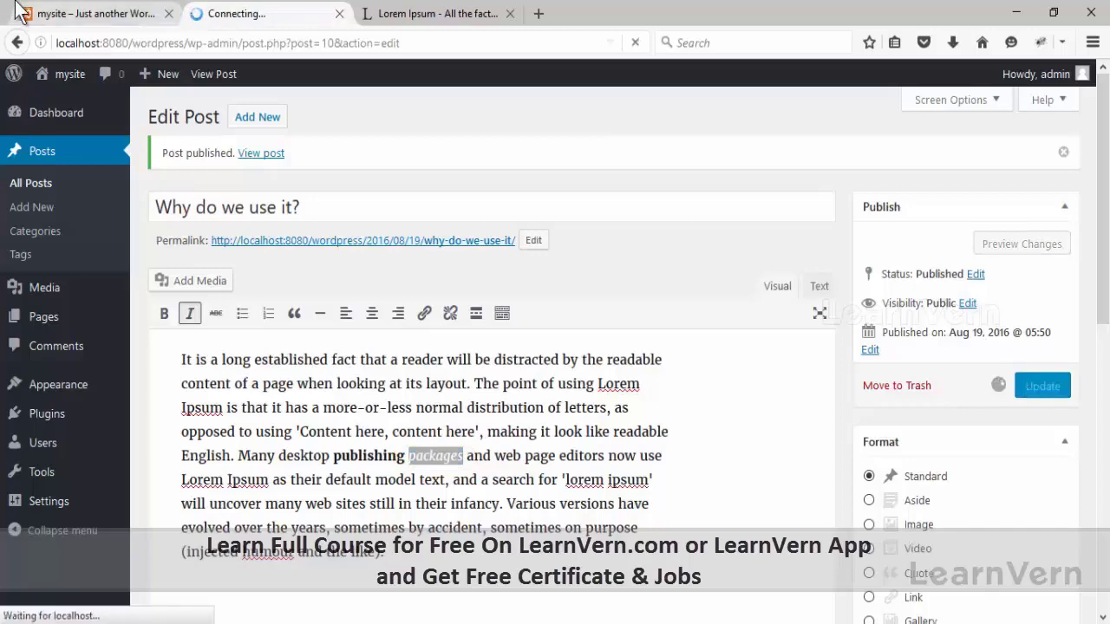
pyautogui.click(818, 290)
pyautogui.click(779, 288)
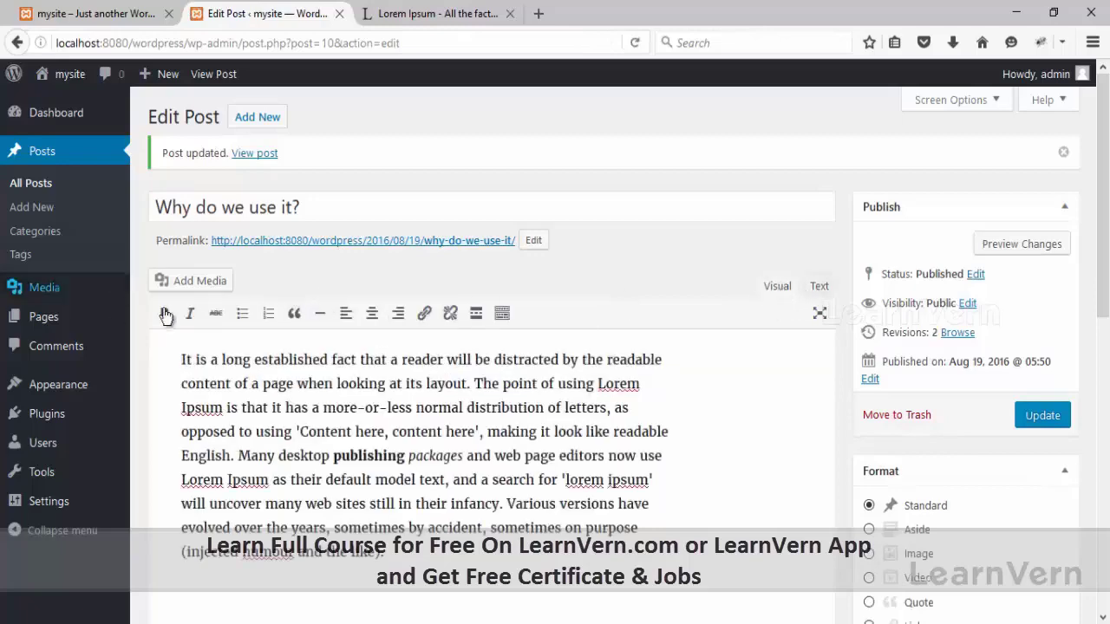
# Step: Reload the live site tab to confirm italic 'packages', then go back to the Edit Post tab
pyautogui.click(81, 11)
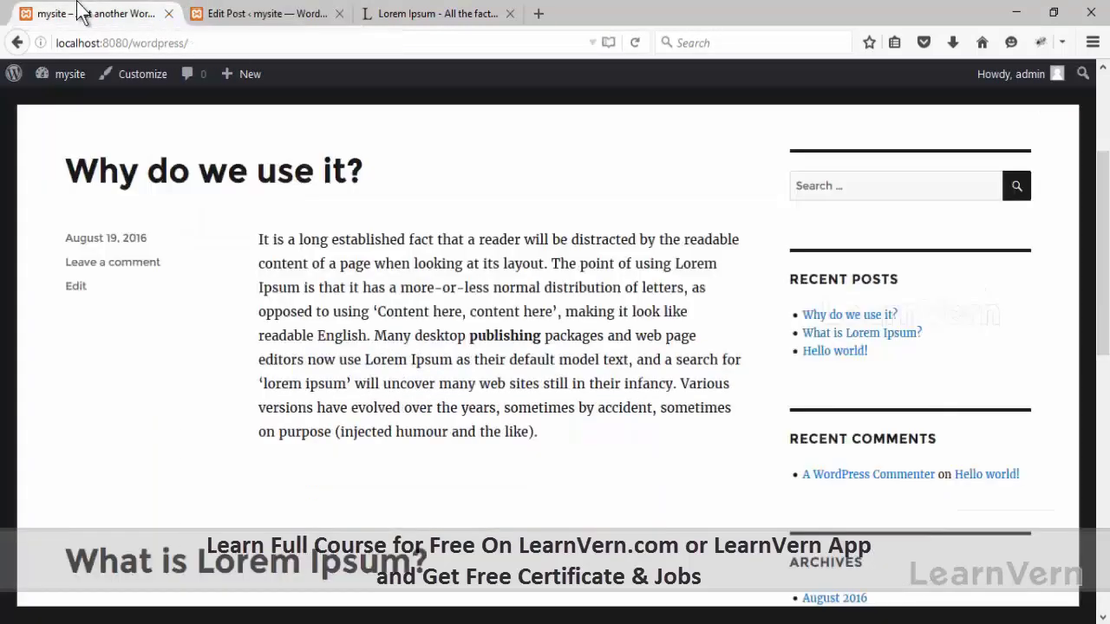
pyautogui.rightClick(81, 12)
pyautogui.click(100, 18)
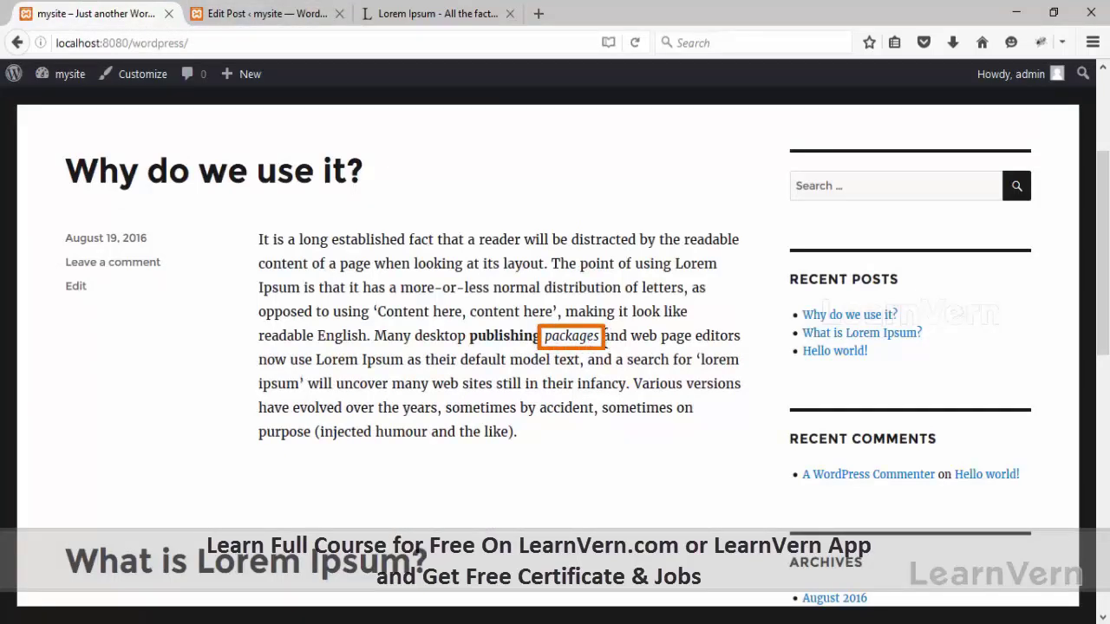
pyautogui.click(277, 13)
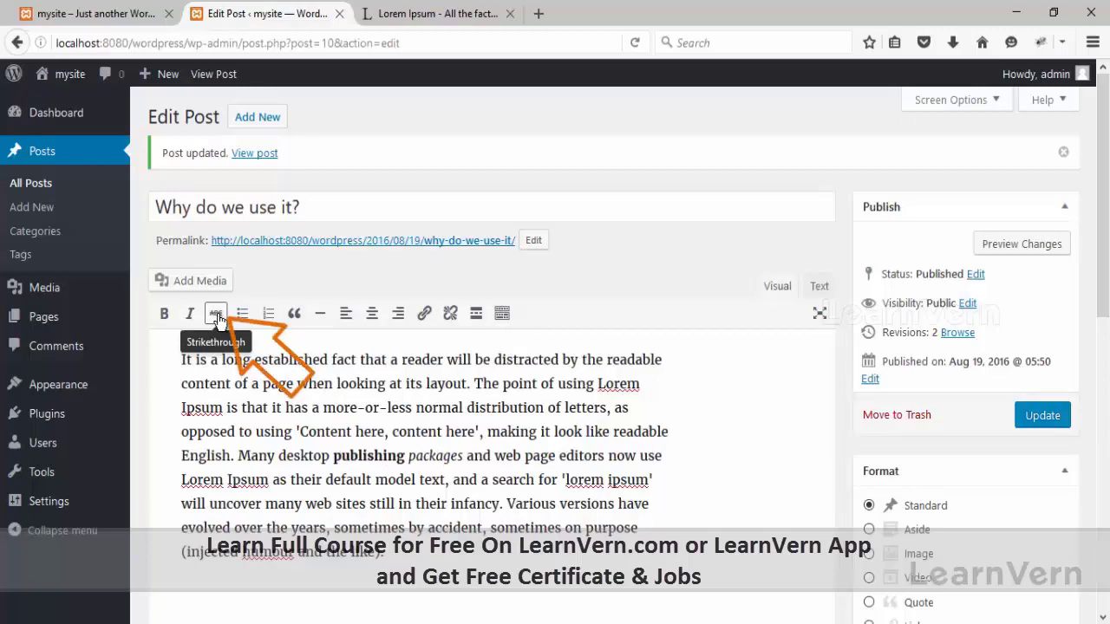
# Step: Apply strikethrough to 'distracted' in the first sentence and update the post
pyautogui.click(216, 314)
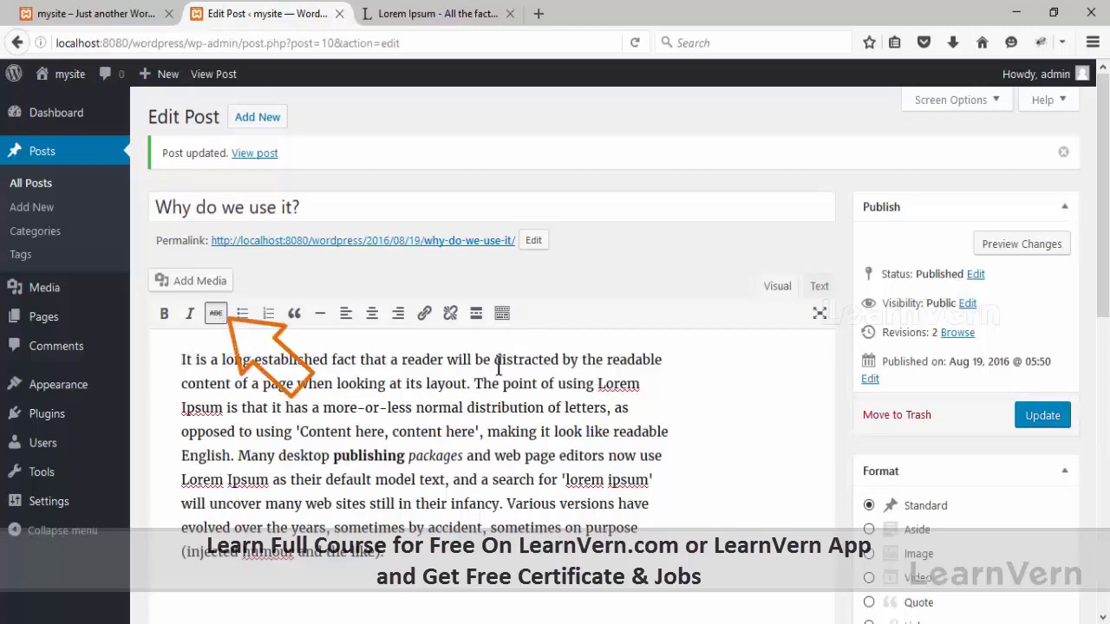
pyautogui.moveTo(492, 359); pyautogui.dragTo(559, 361)
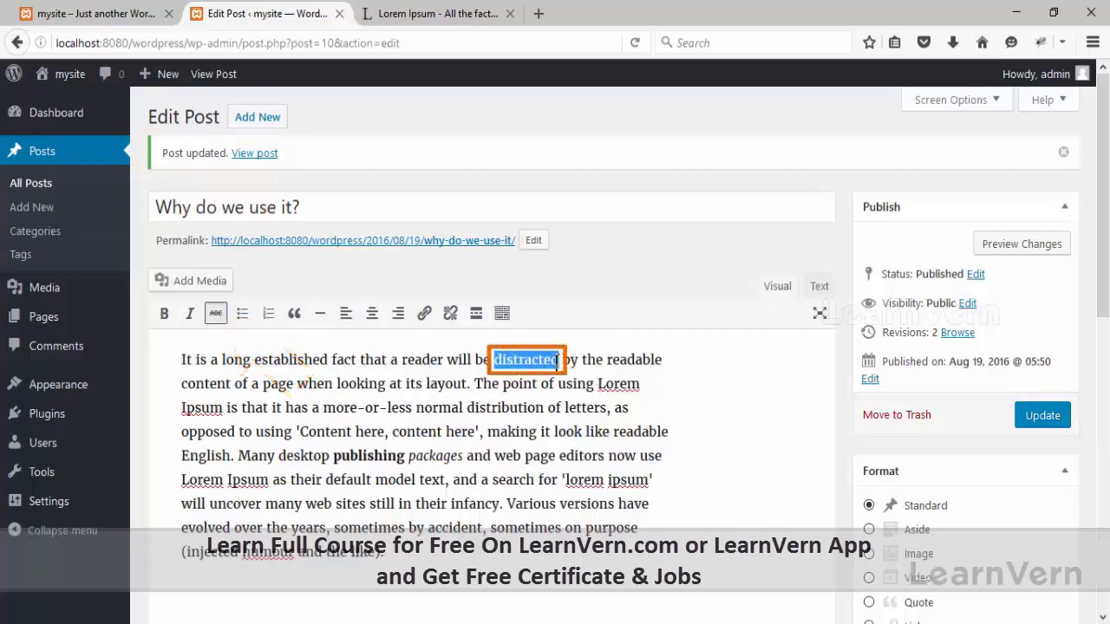
pyautogui.click(217, 314)
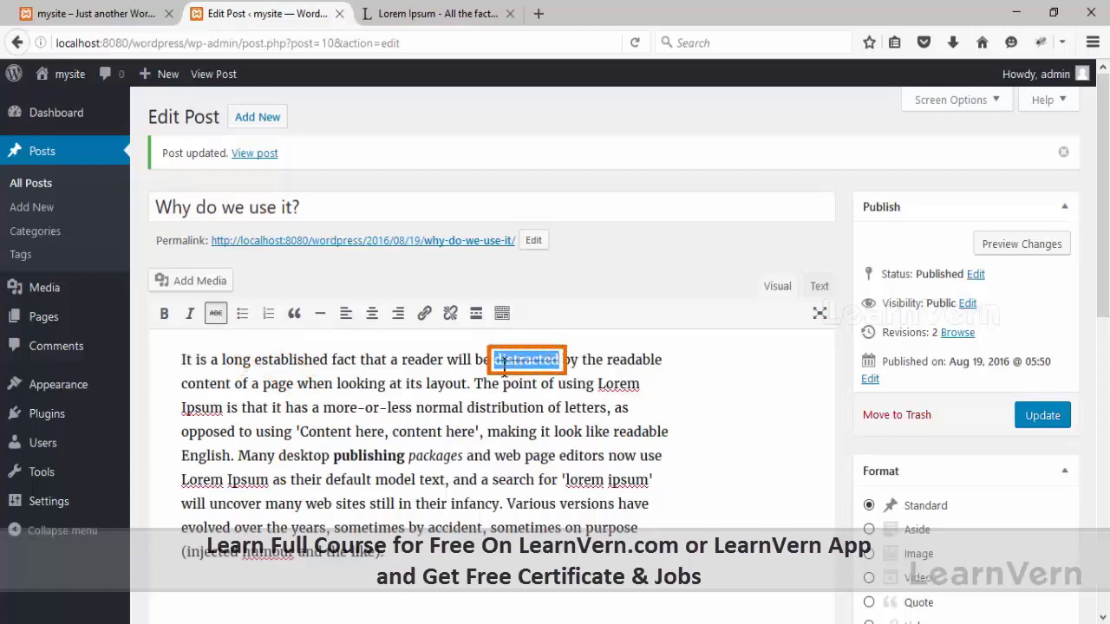
pyautogui.click(1039, 417)
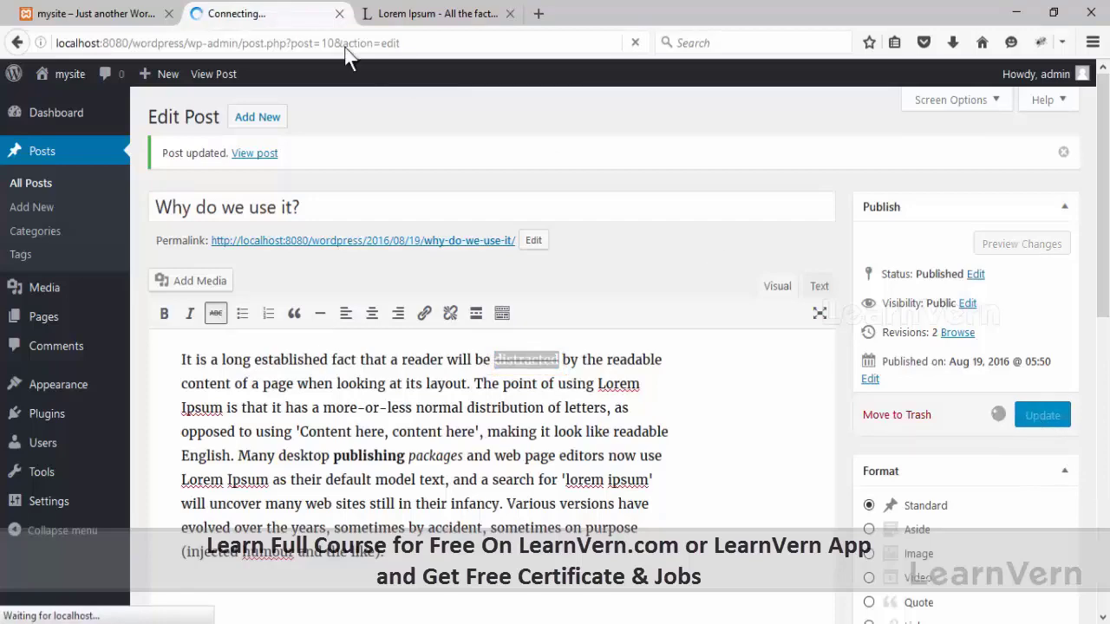
# Step: Reload the mysite tab to confirm 'distracted' appears struck through, then go back to the Edit Post tab
pyautogui.click(100, 13)
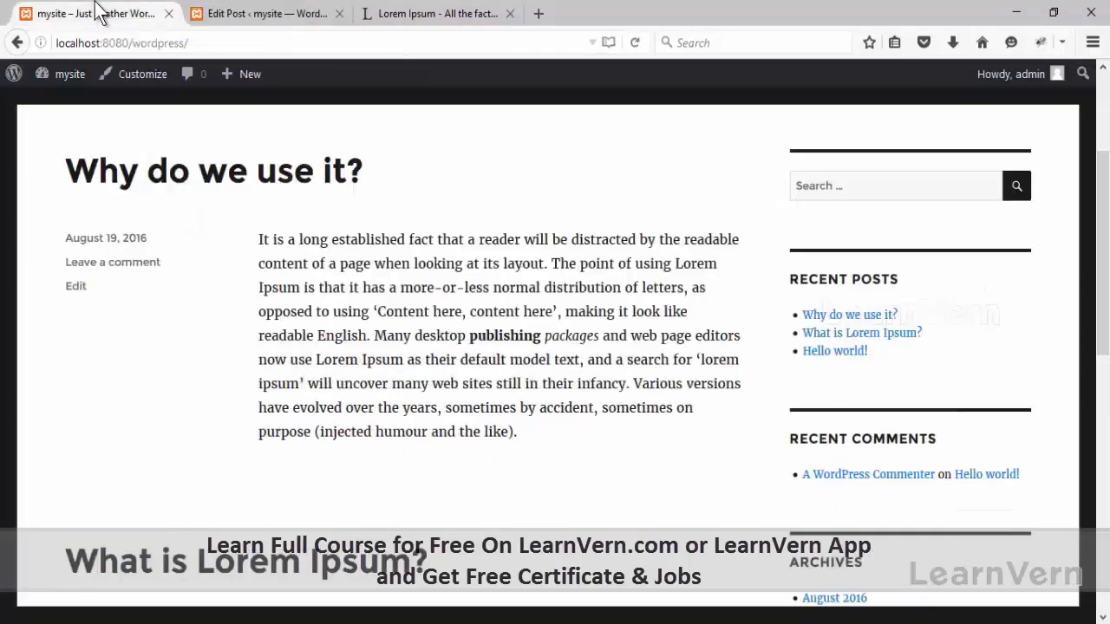
pyautogui.rightClick(97, 14)
pyautogui.click(124, 21)
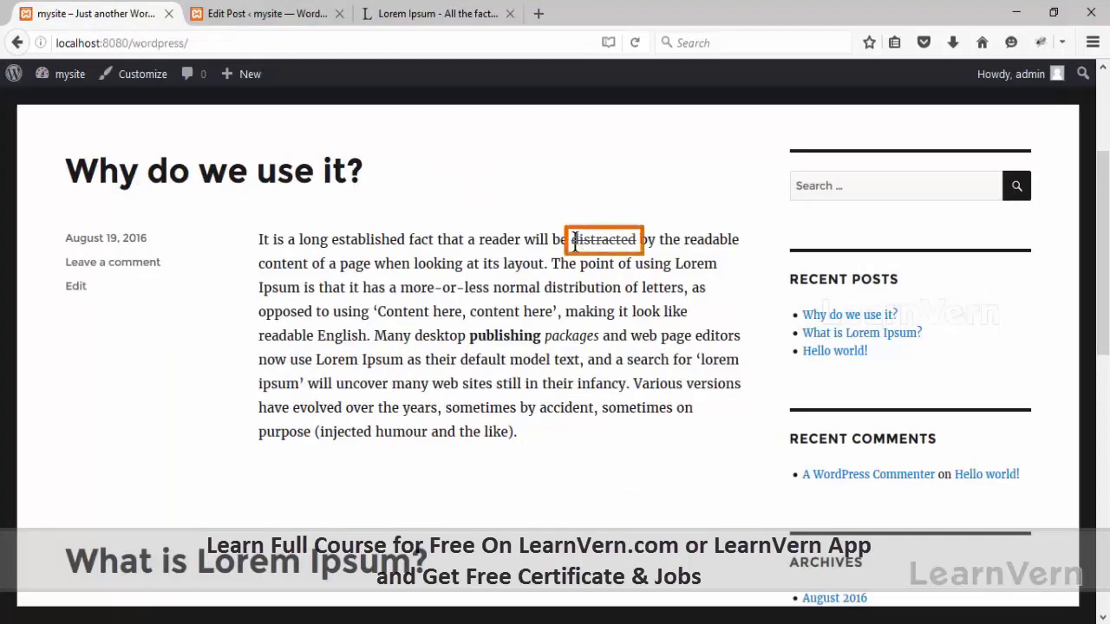
pyautogui.moveTo(579, 241); pyautogui.dragTo(637, 243)
pyautogui.click(637, 245)
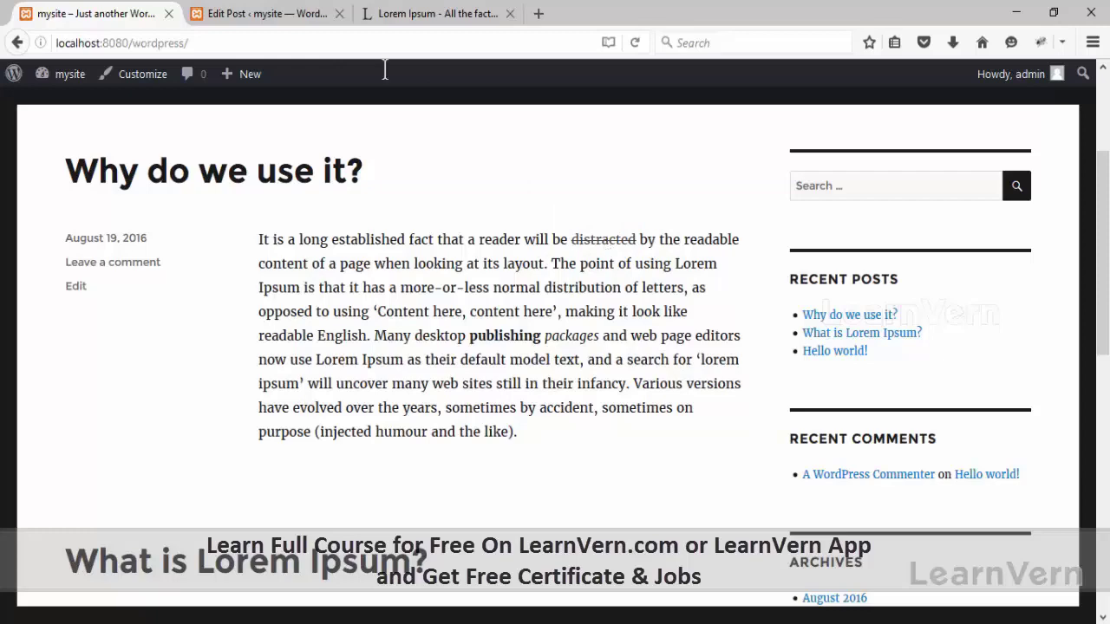
pyautogui.click(295, 14)
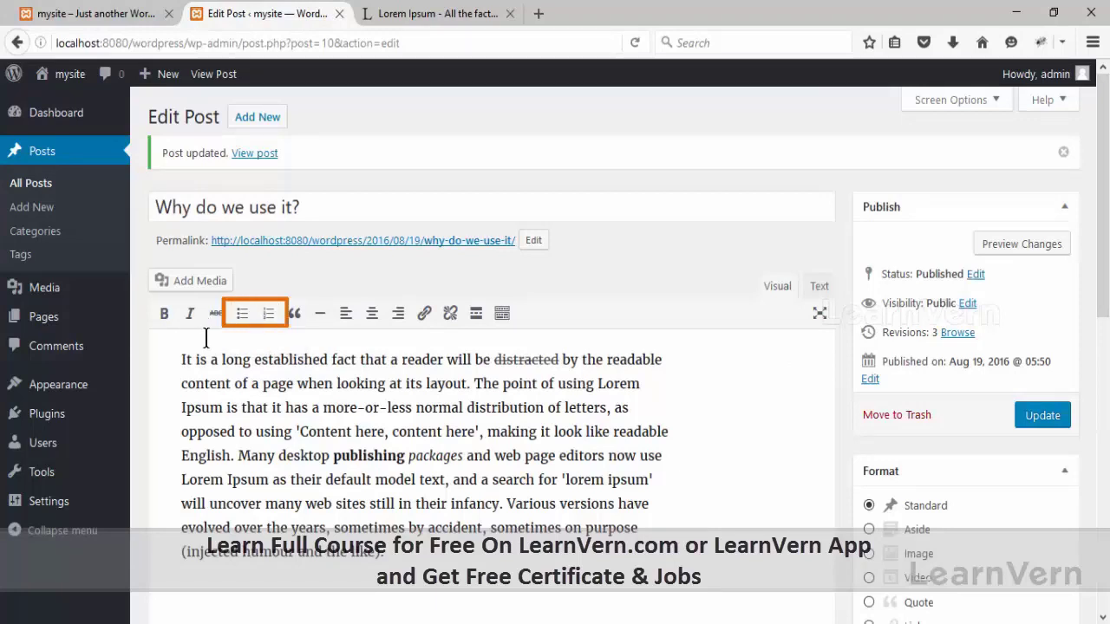
# Step: Replace the paragraph with the lines 'one', 'two', 'three'
pyautogui.moveTo(181, 352); pyautogui.dragTo(429, 531)
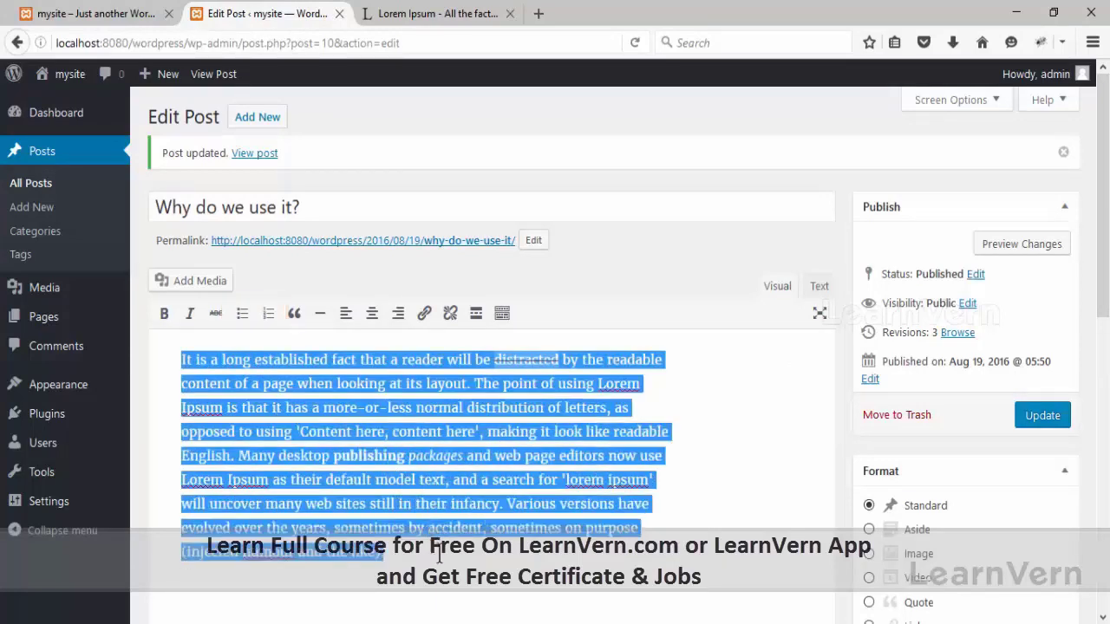
pyautogui.press('Delete')
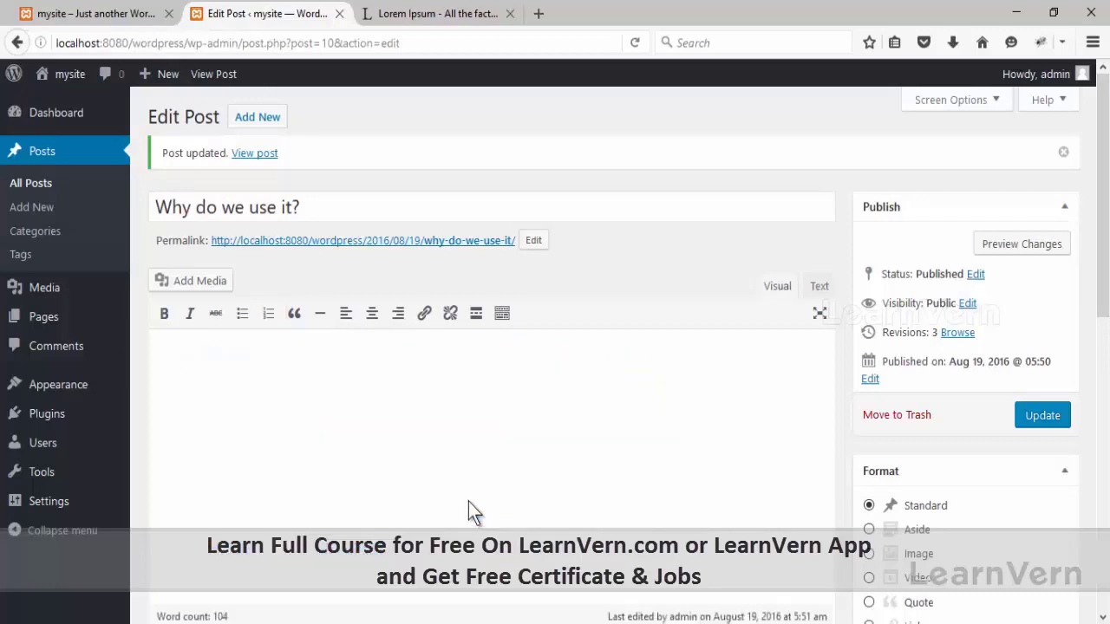
pyautogui.write('one ')
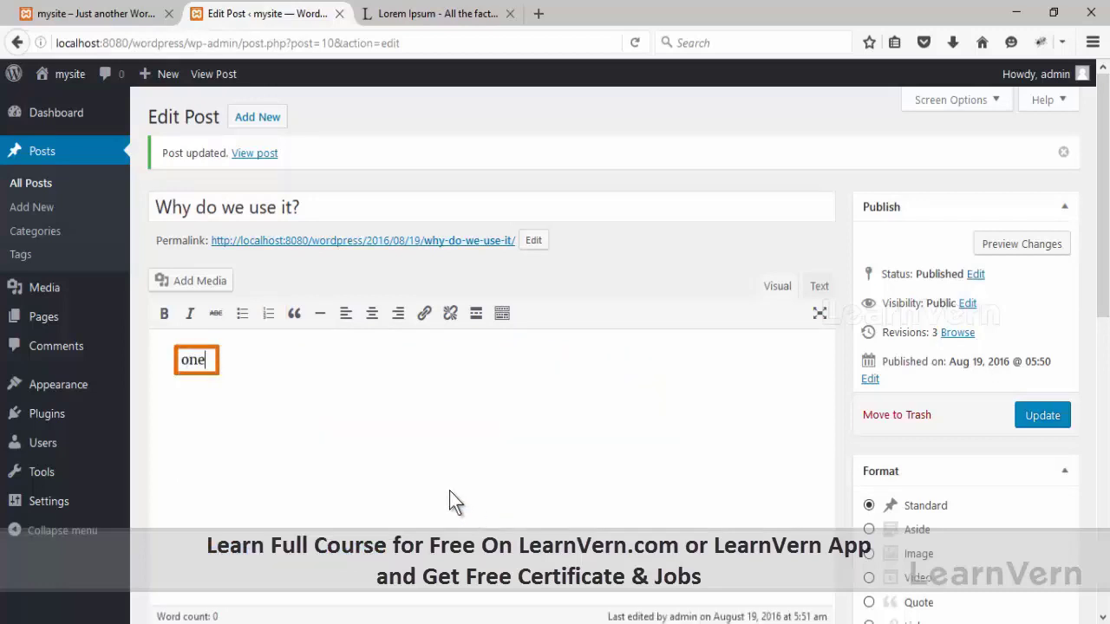
pyautogui.write('two')
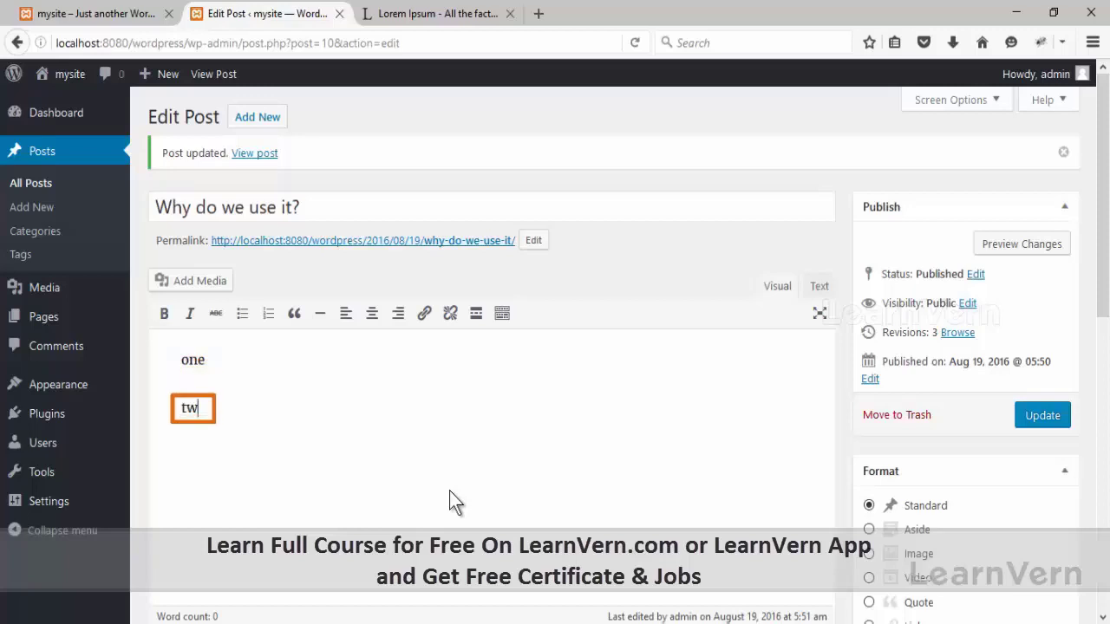
pyautogui.press('Return')
pyautogui.write('three')
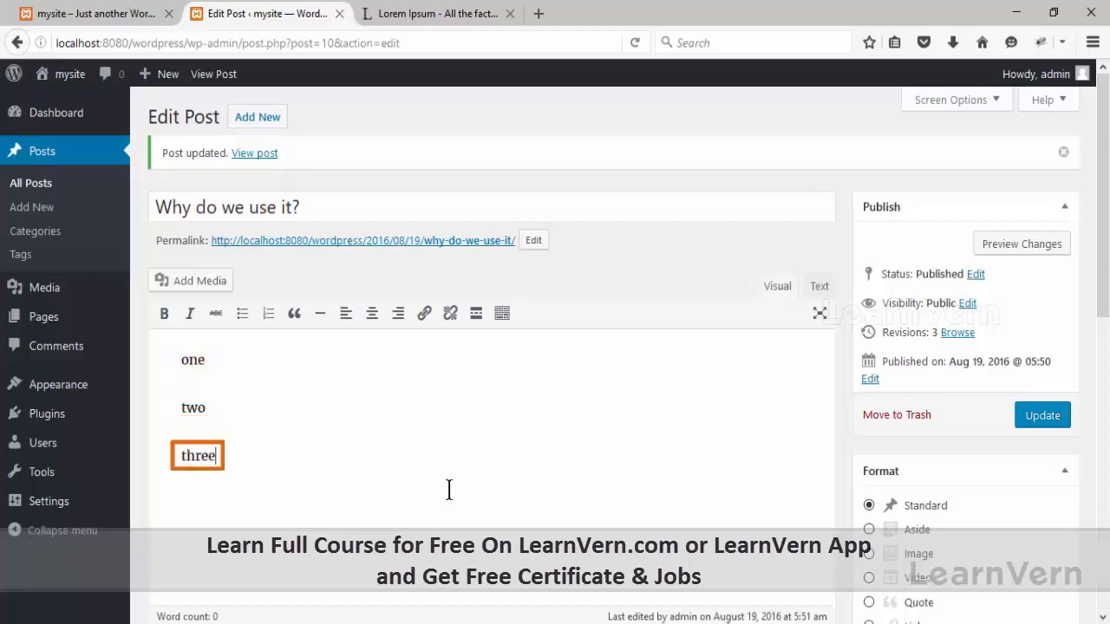
# Step: Make the three lines a bulleted list, update the post and reload the front page
pyautogui.hotkey('ctrl', 'a')
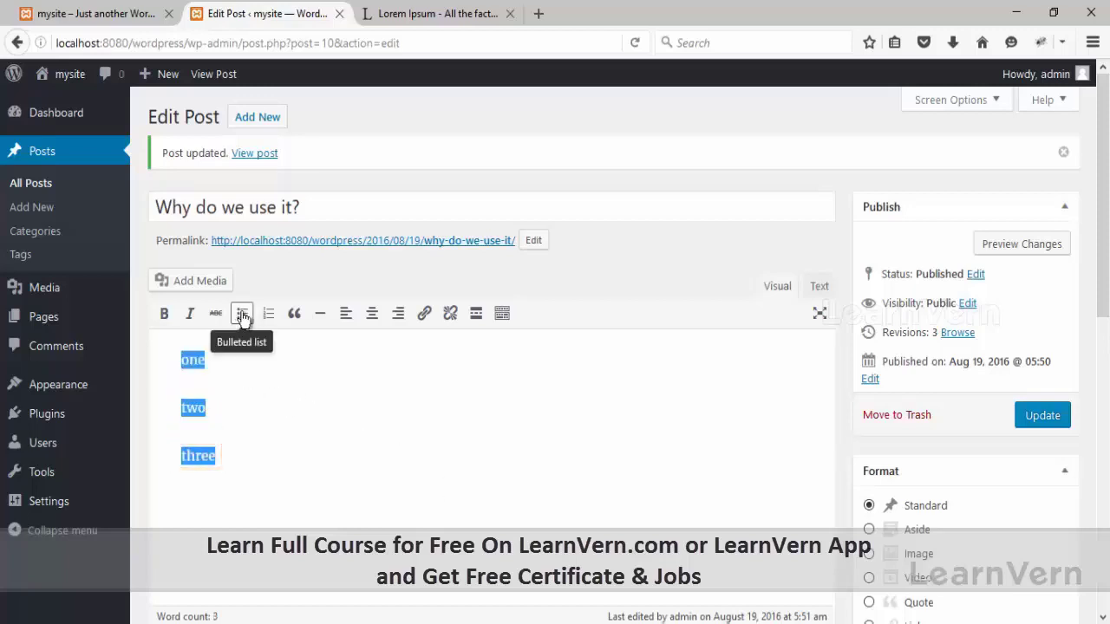
pyautogui.click(243, 315)
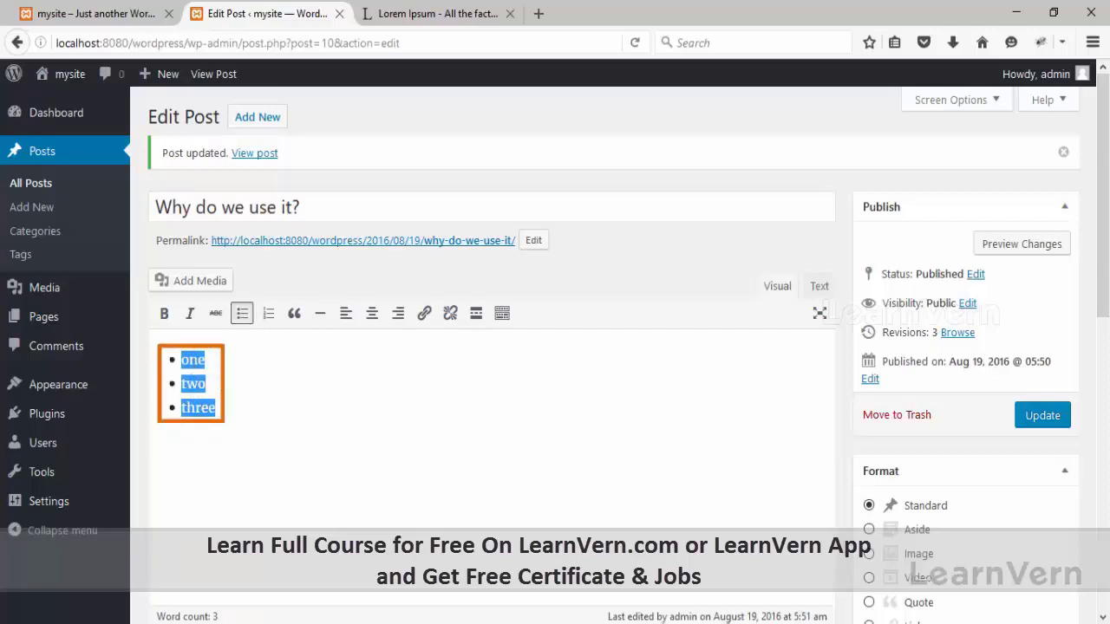
pyautogui.click(1036, 415)
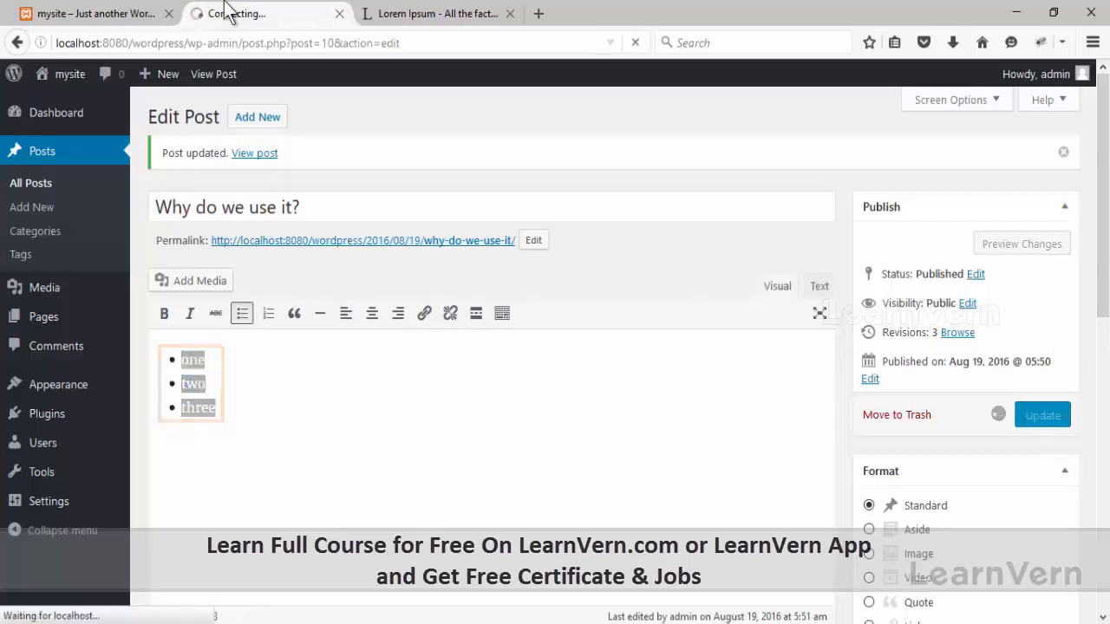
pyautogui.click(119, 10)
pyautogui.press('F5')
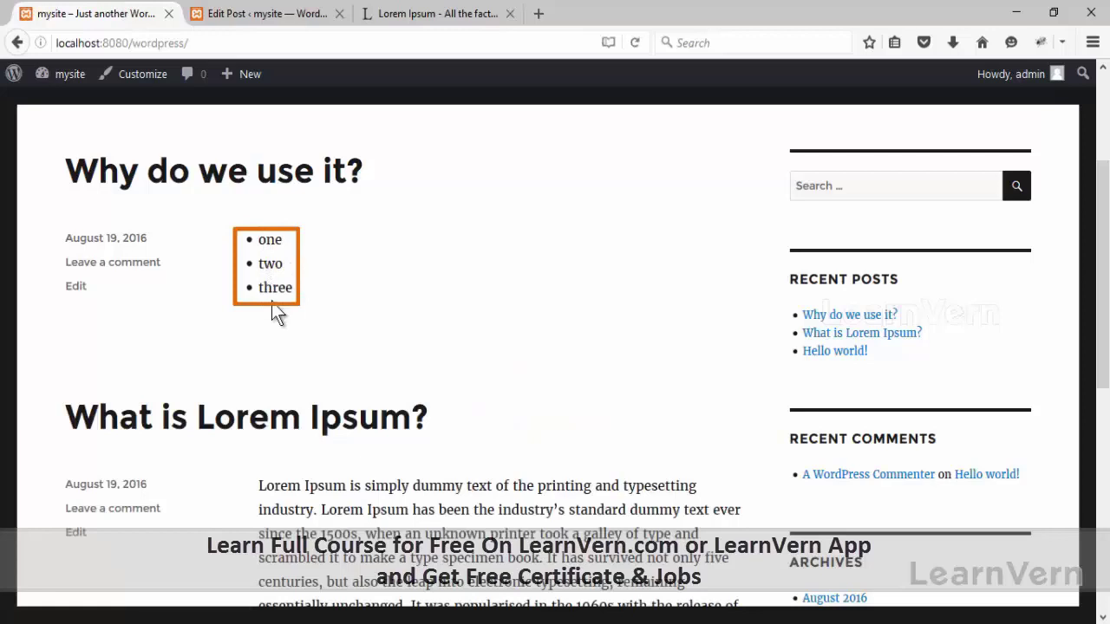
# Step: Convert the one, two, three bullets to a numbered list and update the post
pyautogui.click(269, 21)
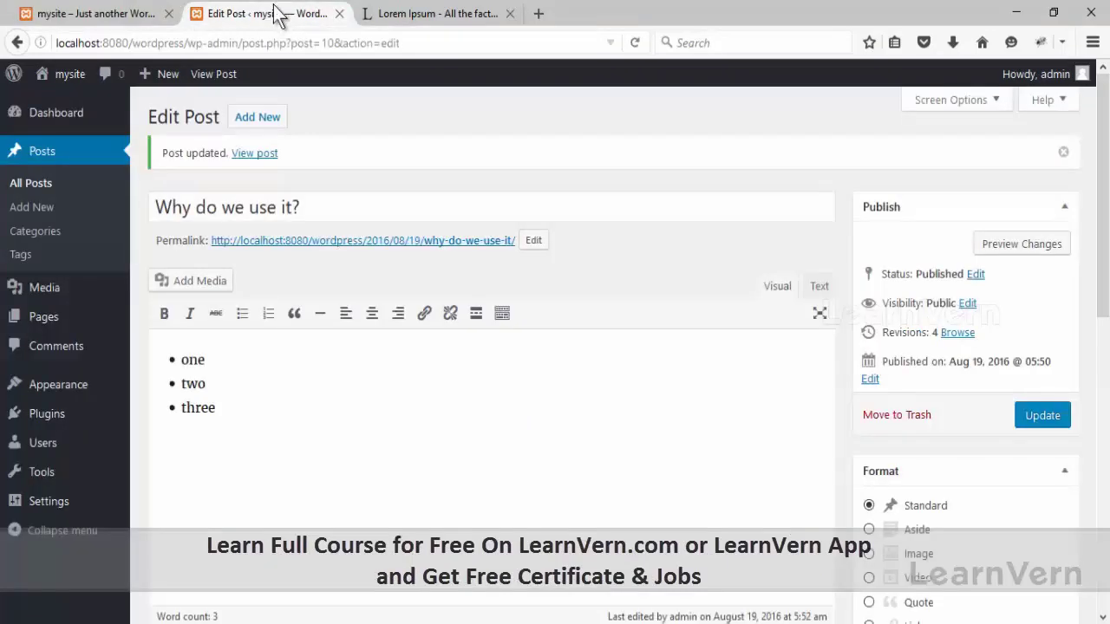
pyautogui.moveTo(178, 359); pyautogui.dragTo(245, 412)
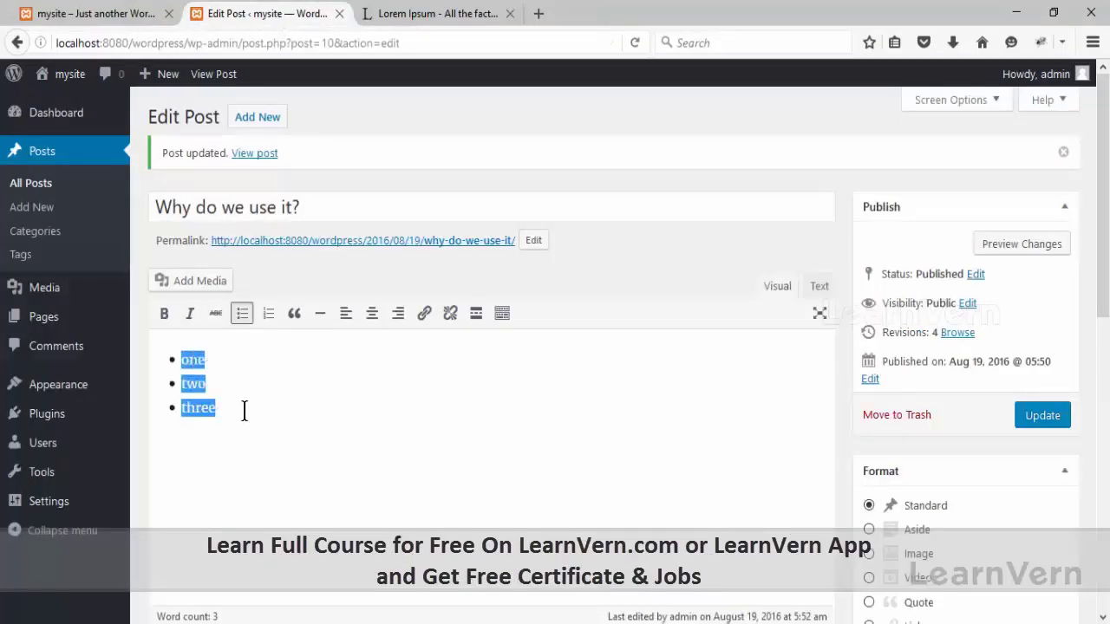
pyautogui.click(269, 316)
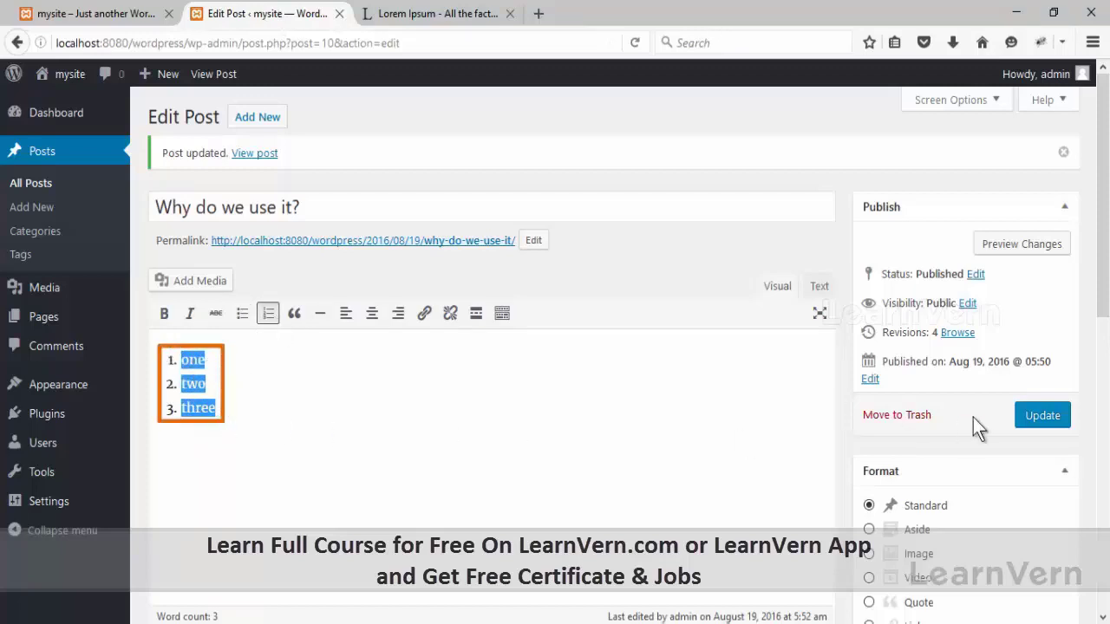
pyautogui.click(1038, 420)
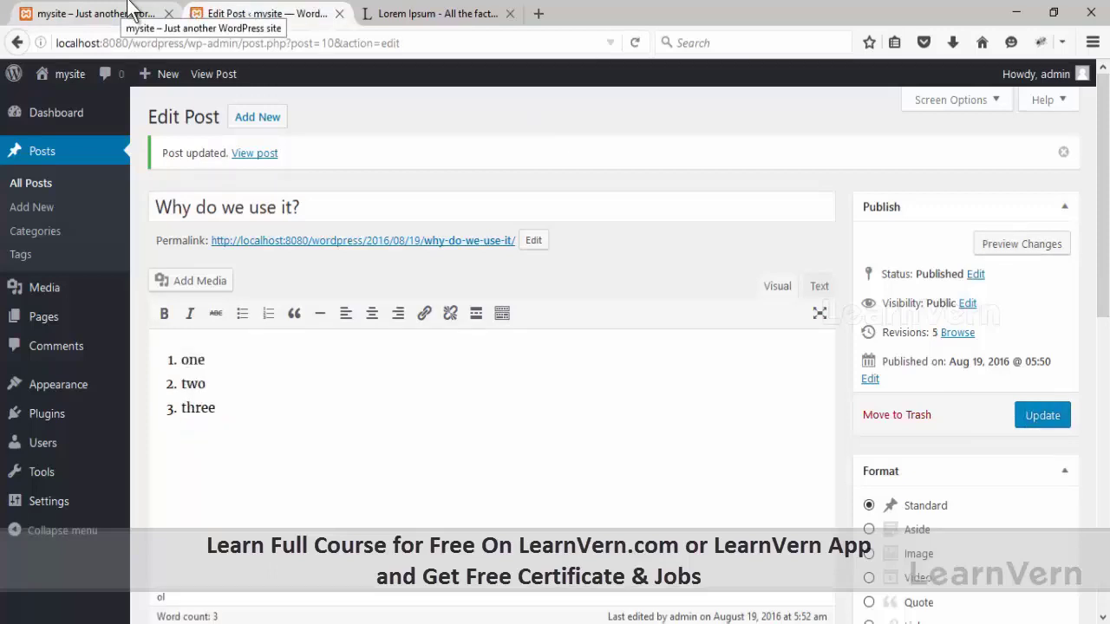
# Step: Reload the front page to check the numbering, then return to the editor
pyautogui.click(130, 12)
pyautogui.press('F5')
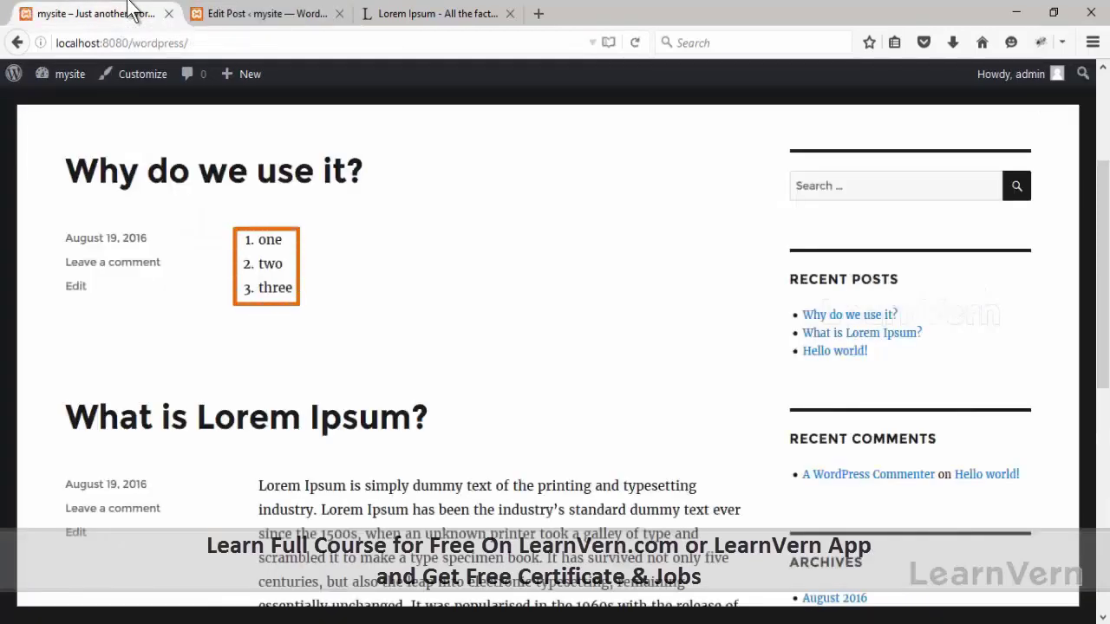
pyautogui.click(234, 13)
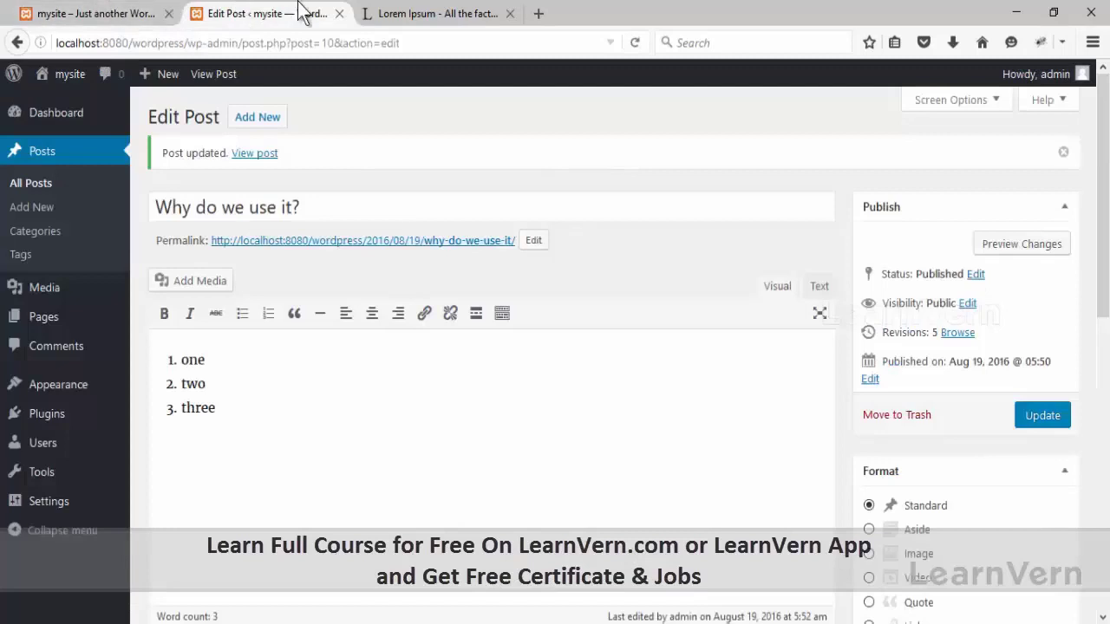
pyautogui.click(139, 13)
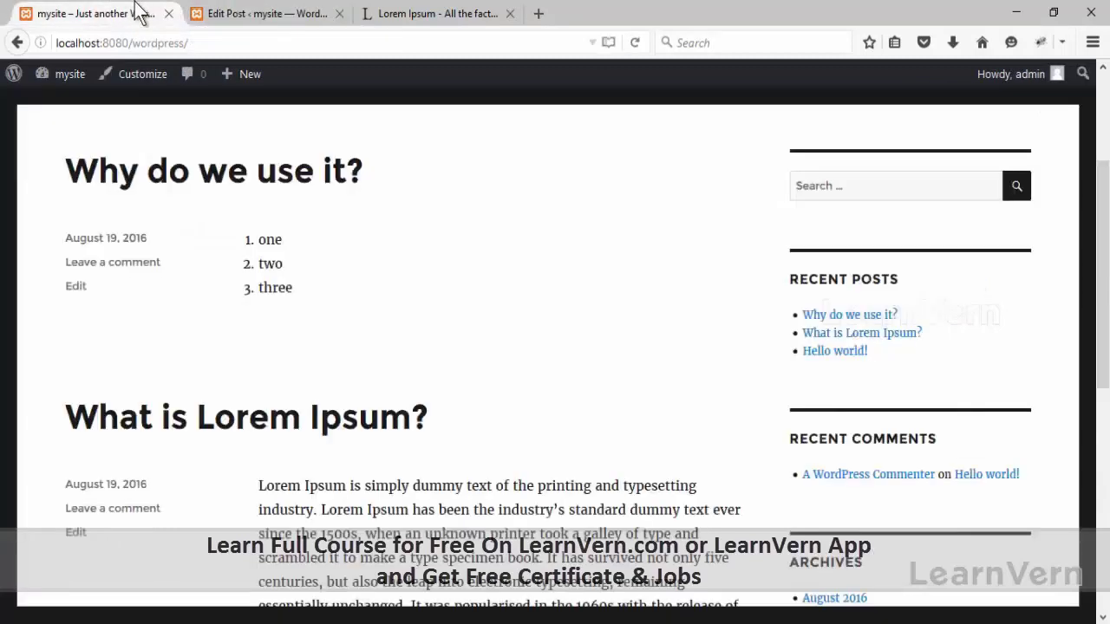
pyautogui.click(234, 13)
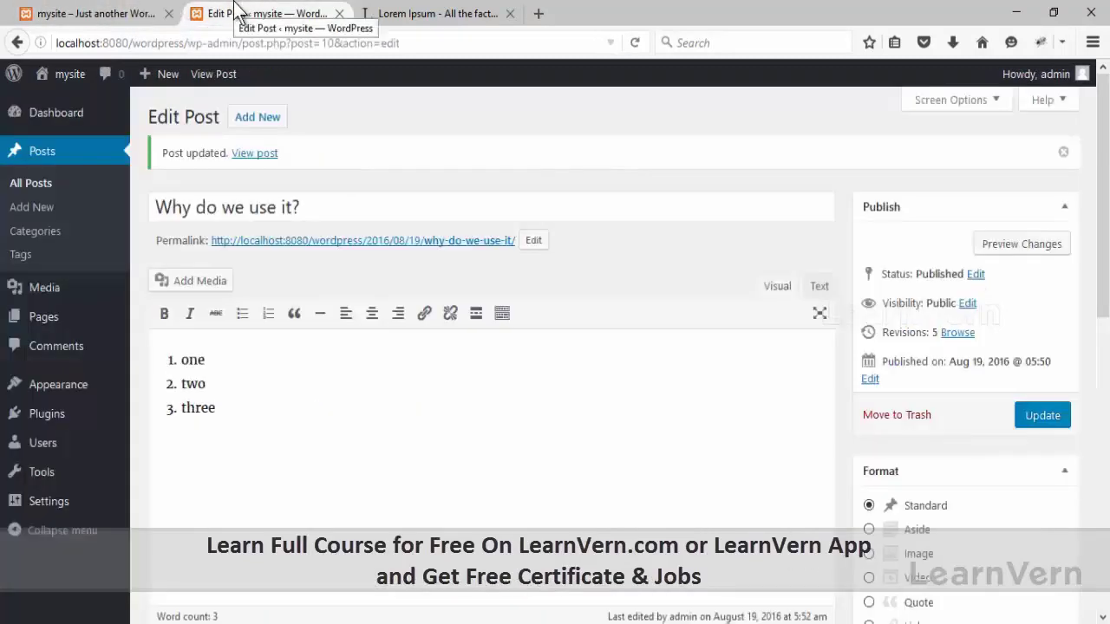
# Step: Replace the numbered list with the lorem ipsum paragraph copied from lipsum.com
pyautogui.moveTo(234, 418); pyautogui.dragTo(158, 362)
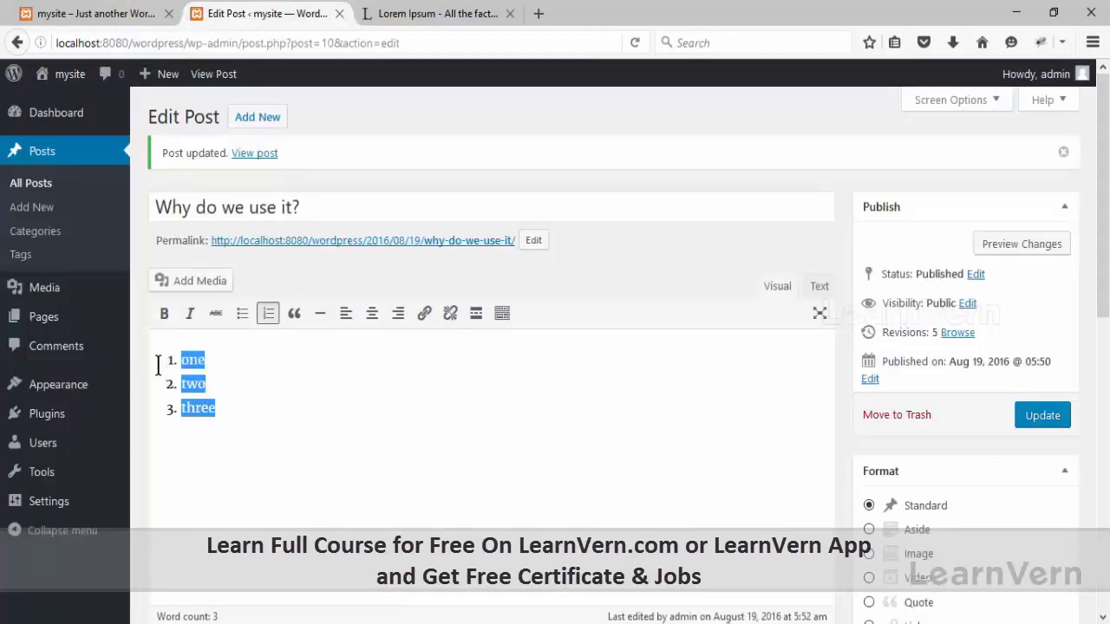
pyautogui.press('BackSpace')
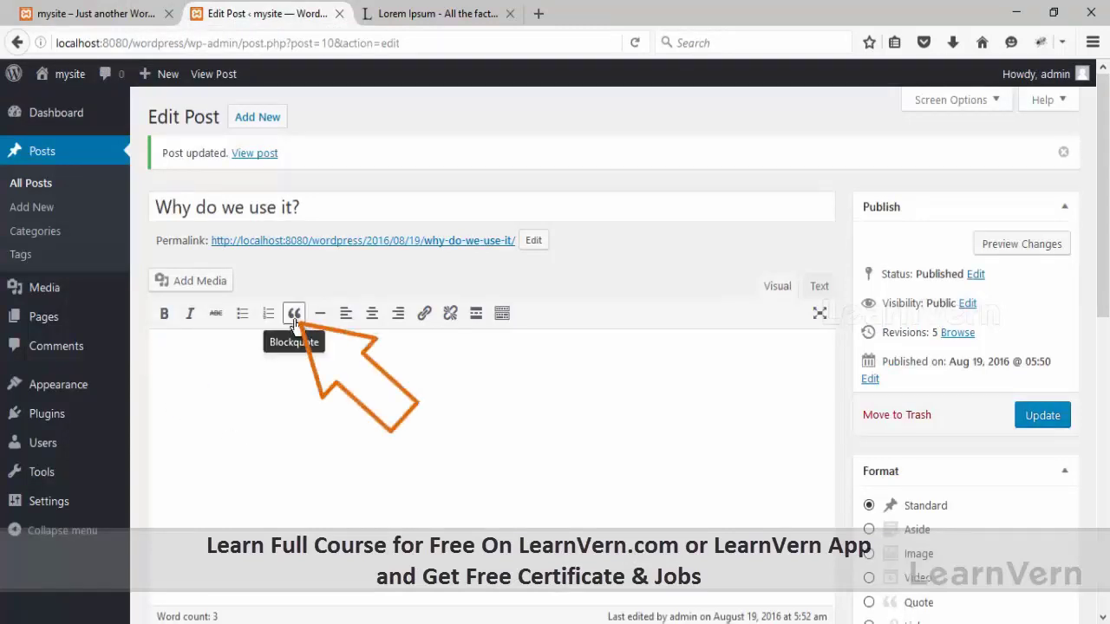
pyautogui.click(433, 13)
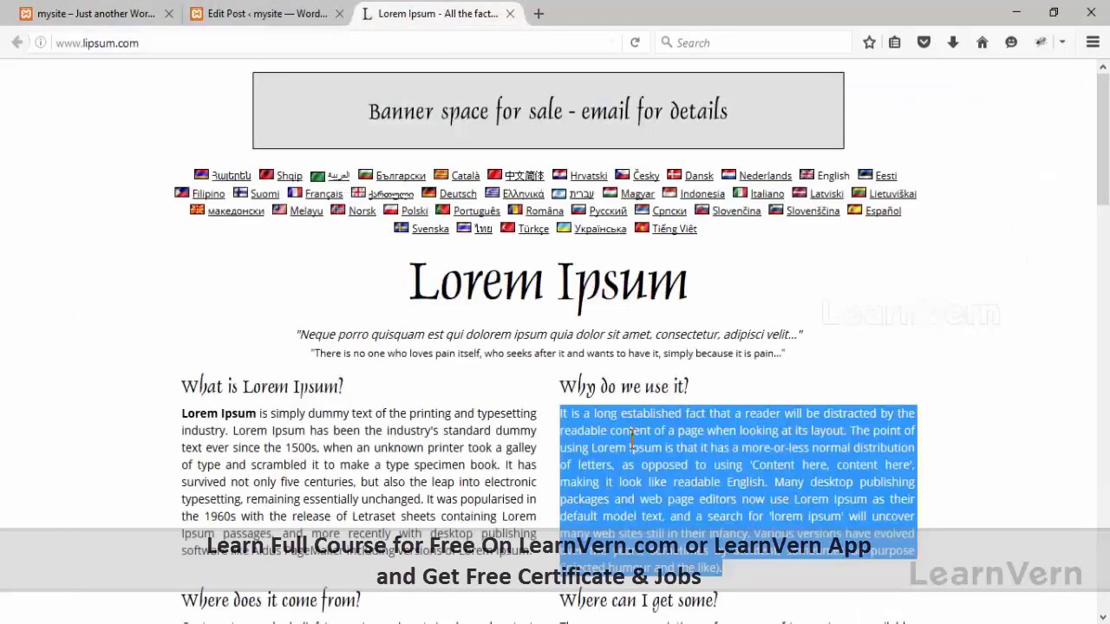
pyautogui.hotkey('ctrl', 'c')
pyautogui.click(312, 13)
pyautogui.hotkey('ctrl', 'v')
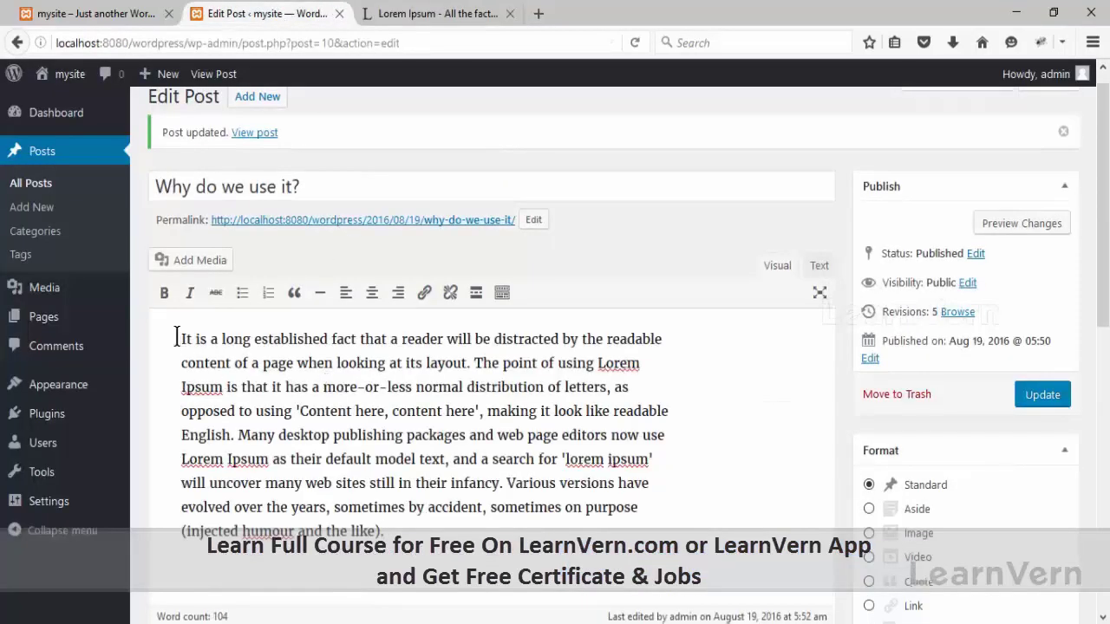
# Step: Format the pasted paragraph as a blockquote, update, and check it on the front page
pyautogui.moveTo(174, 336); pyautogui.dragTo(415, 525)
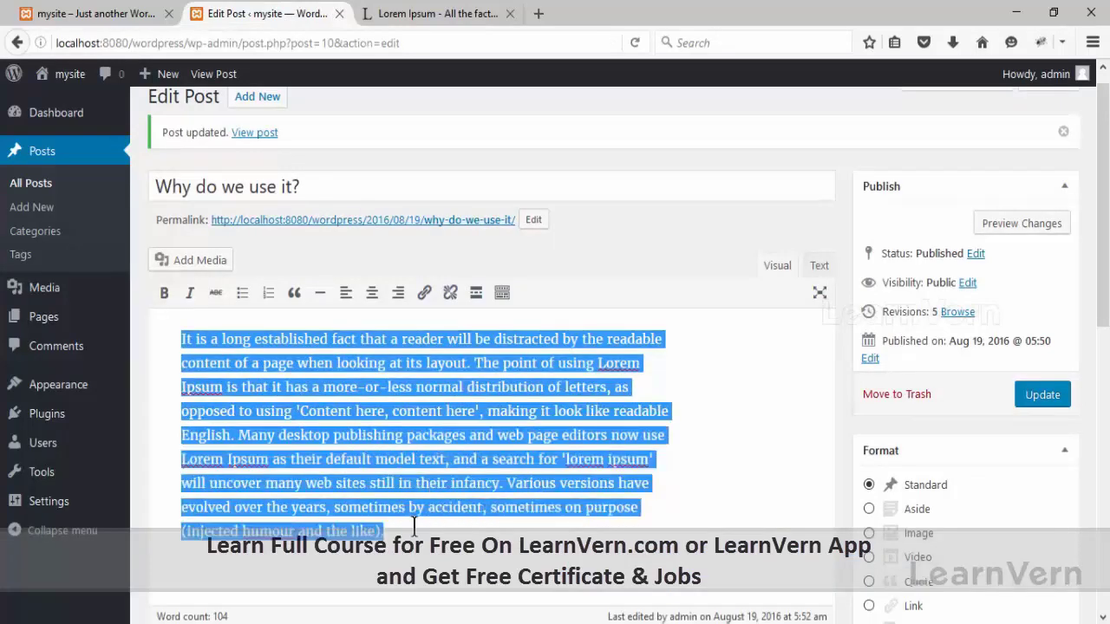
pyautogui.click(294, 292)
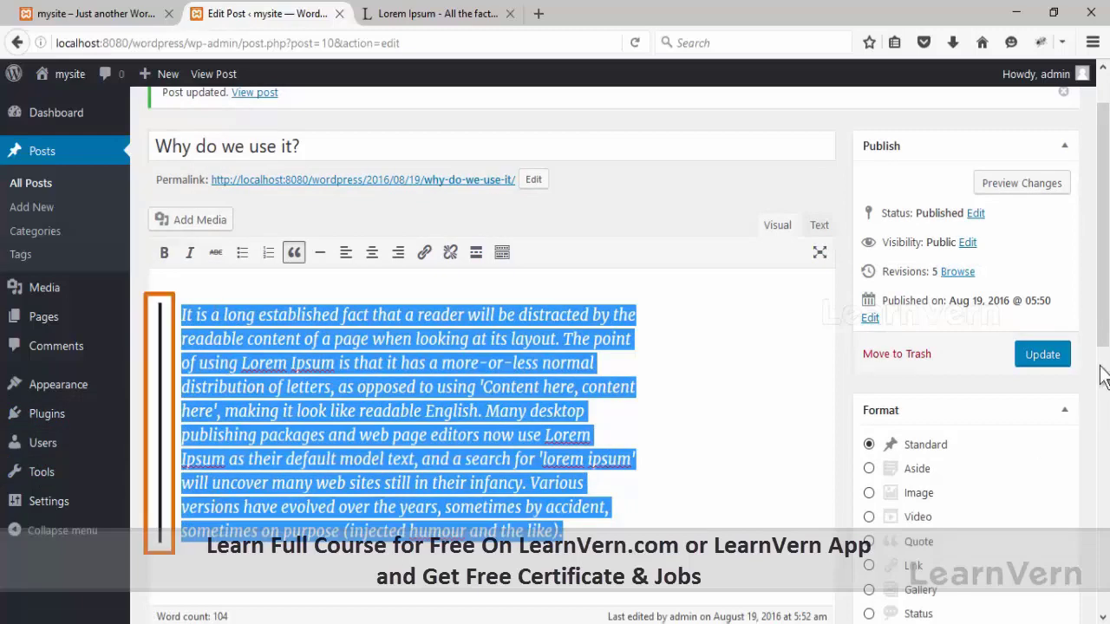
pyautogui.click(1039, 356)
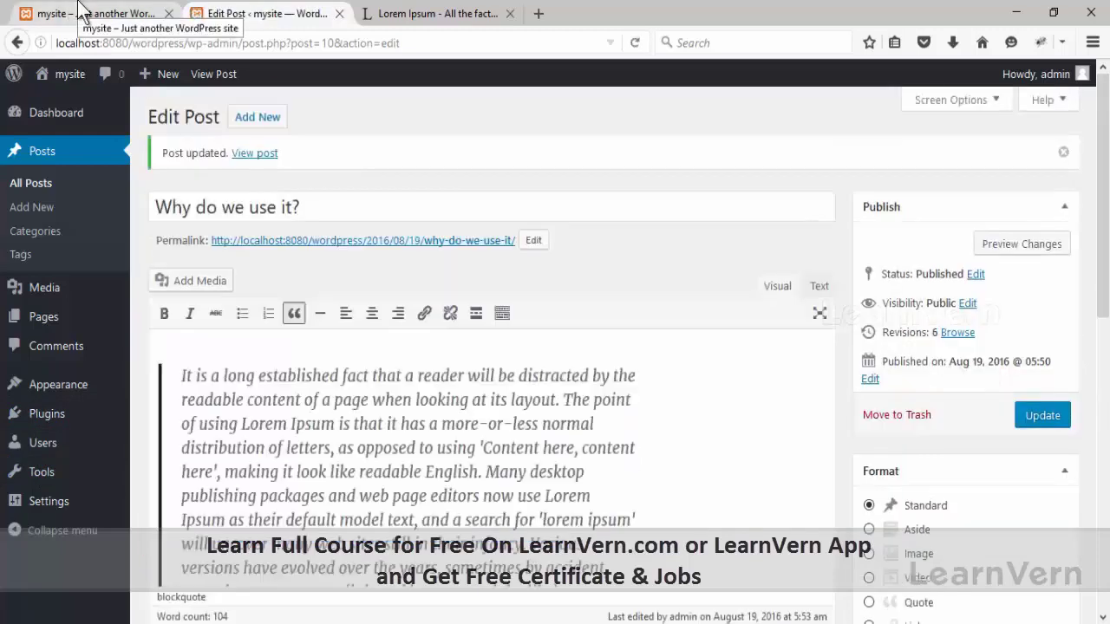
pyautogui.click(80, 13)
pyautogui.press('F5')
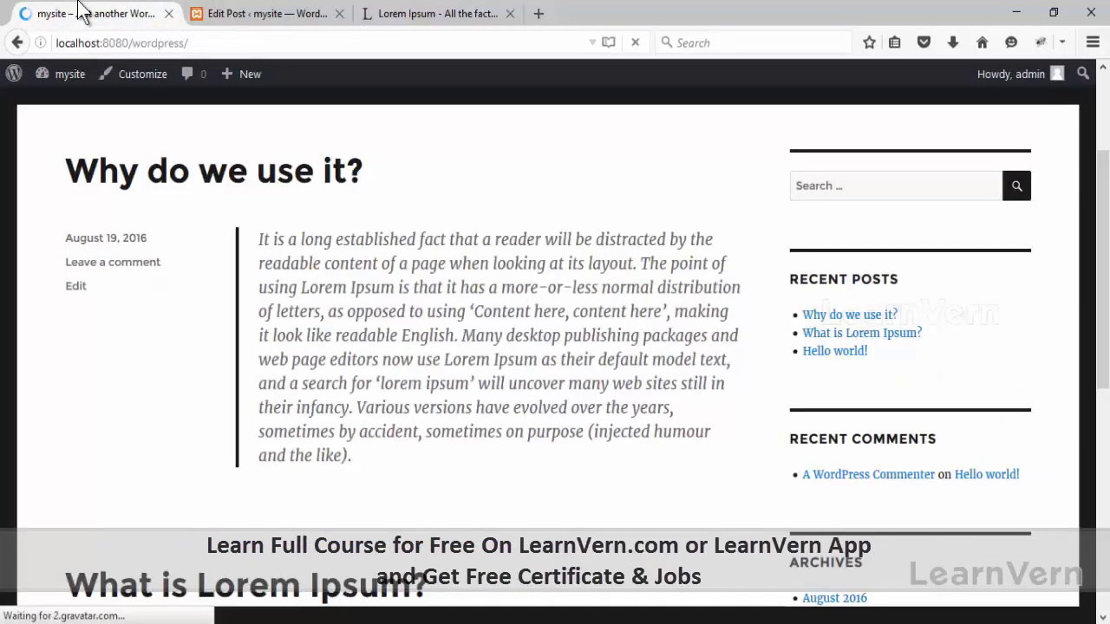
pyautogui.scroll(-6, 373, 341)
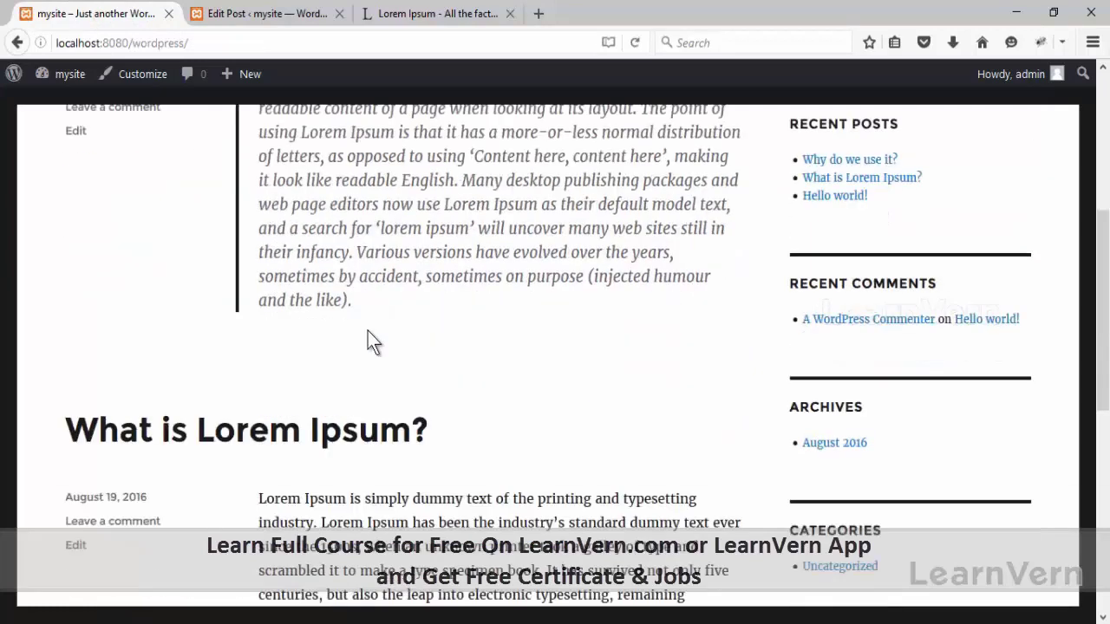
pyautogui.scroll(6, 355, 264)
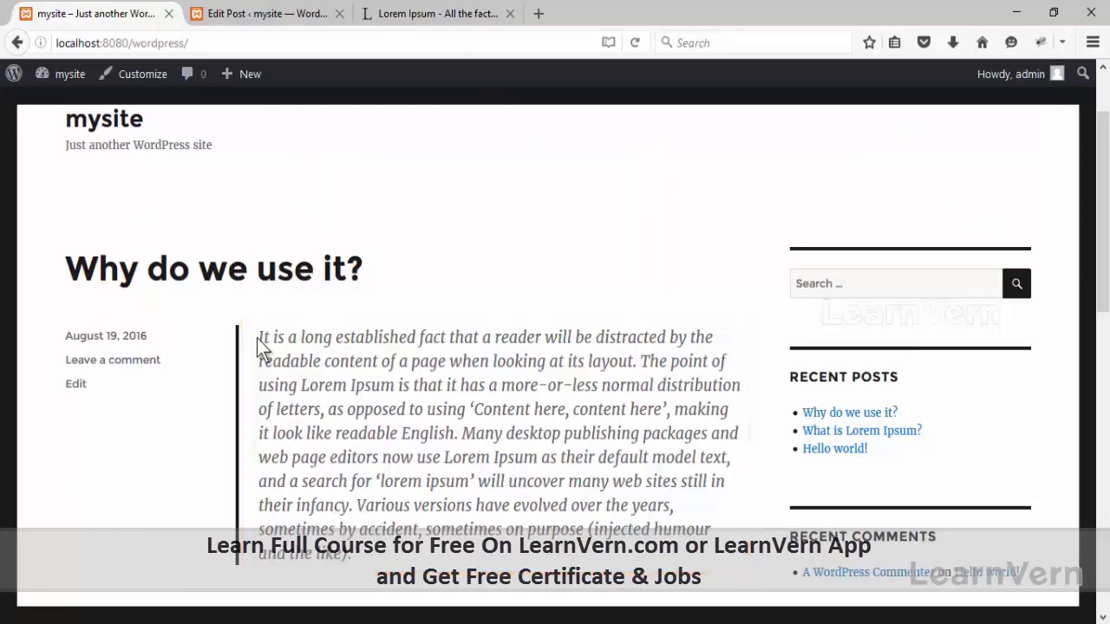
pyautogui.click(270, 12)
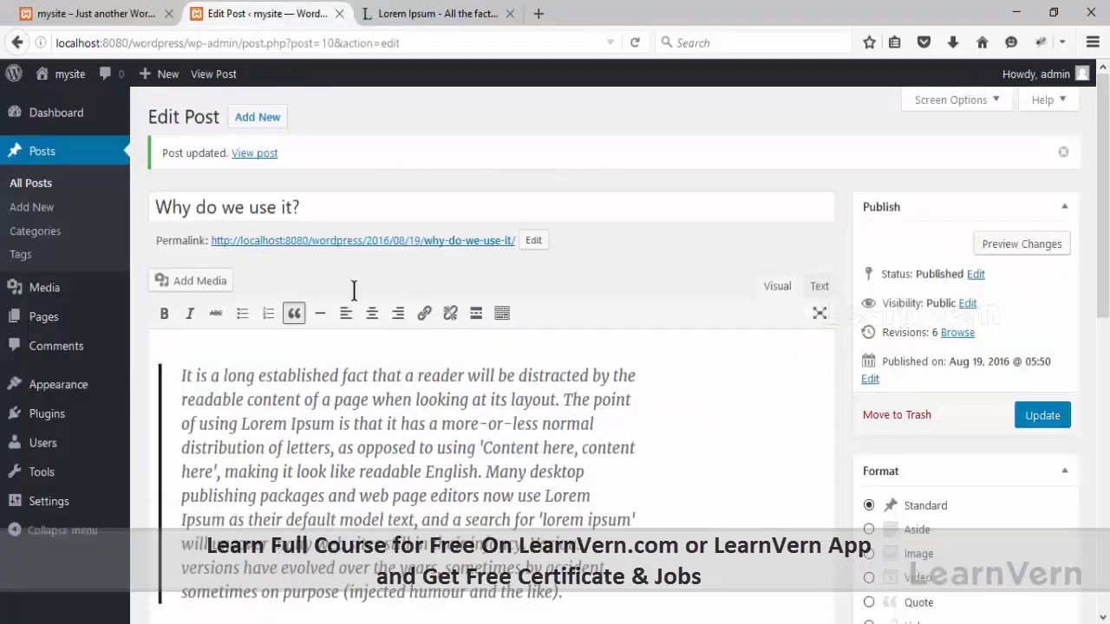
# Step: Break the quote before 'publishing packages', insert a horizontal line between the parts, and update
pyautogui.tripleClick(380, 484)
pyautogui.scroll(-1, 383, 482)
pyautogui.press('BackSpace')
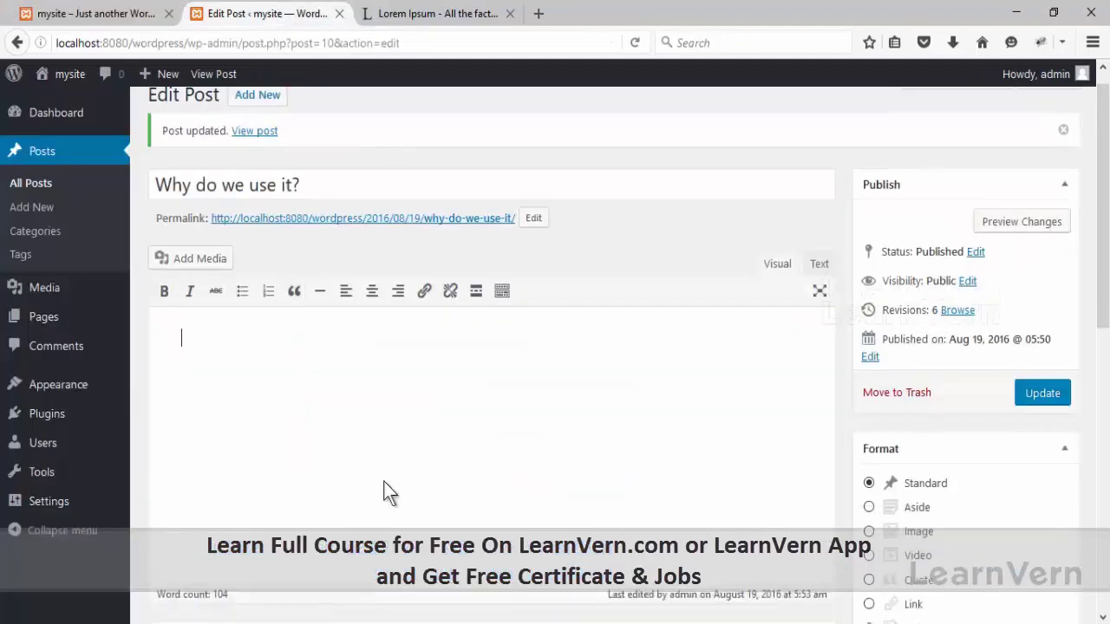
pyautogui.hotkey('ctrl', 'z')
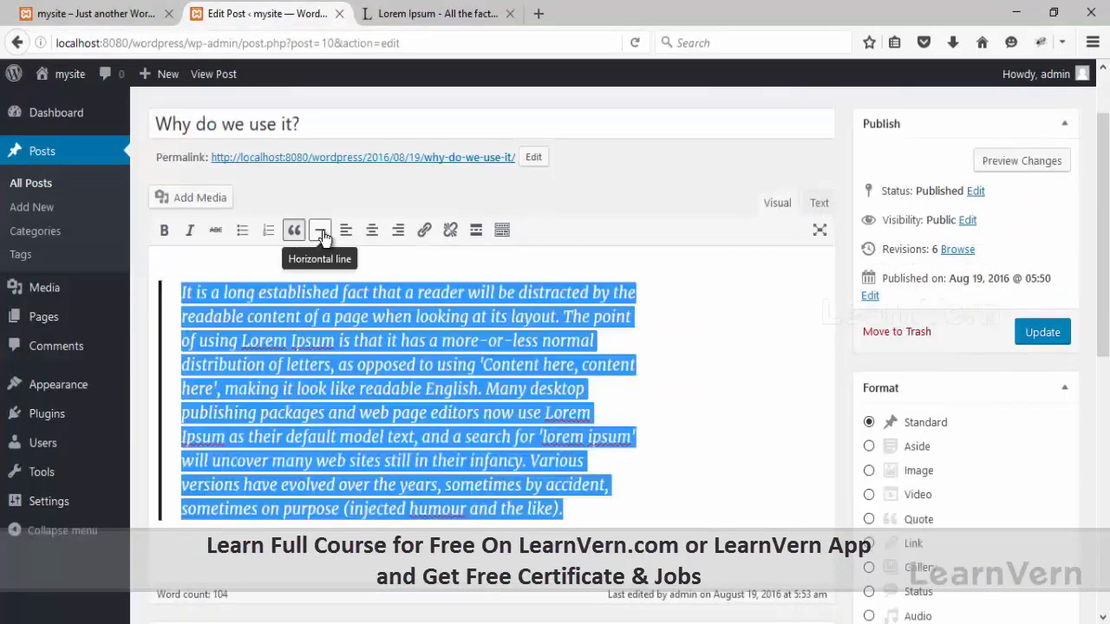
pyautogui.press('Right')
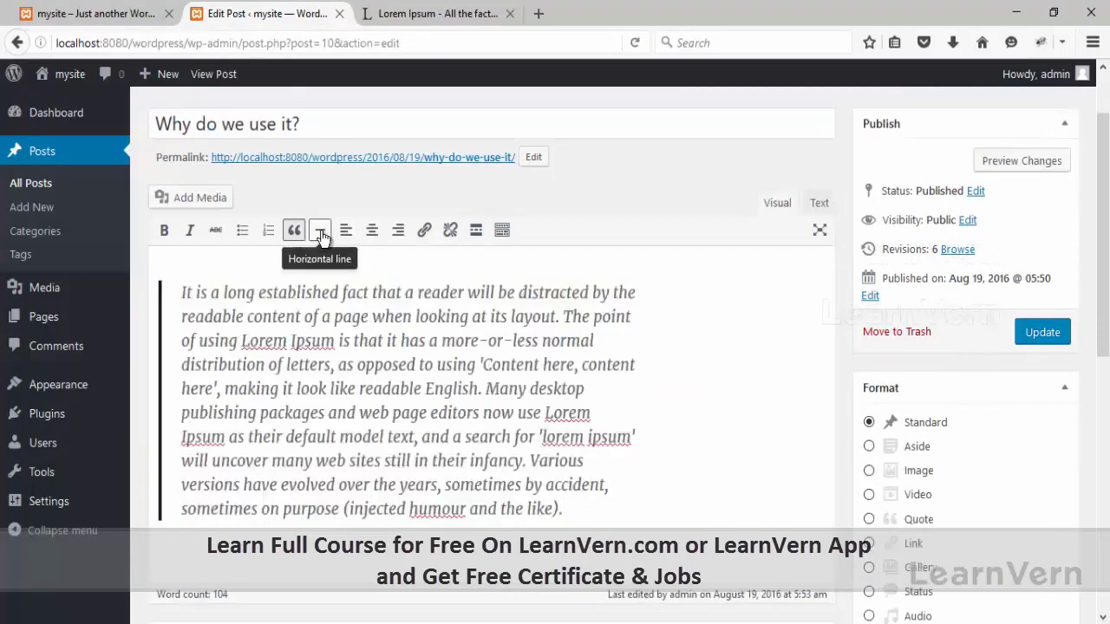
pyautogui.click(320, 233)
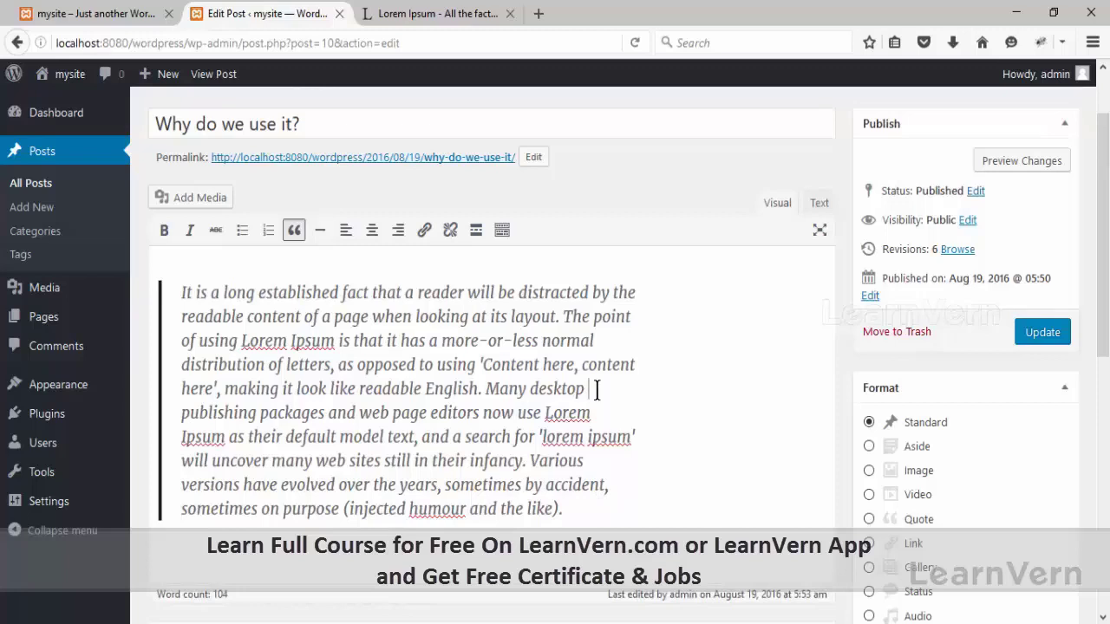
pyautogui.press('Return')
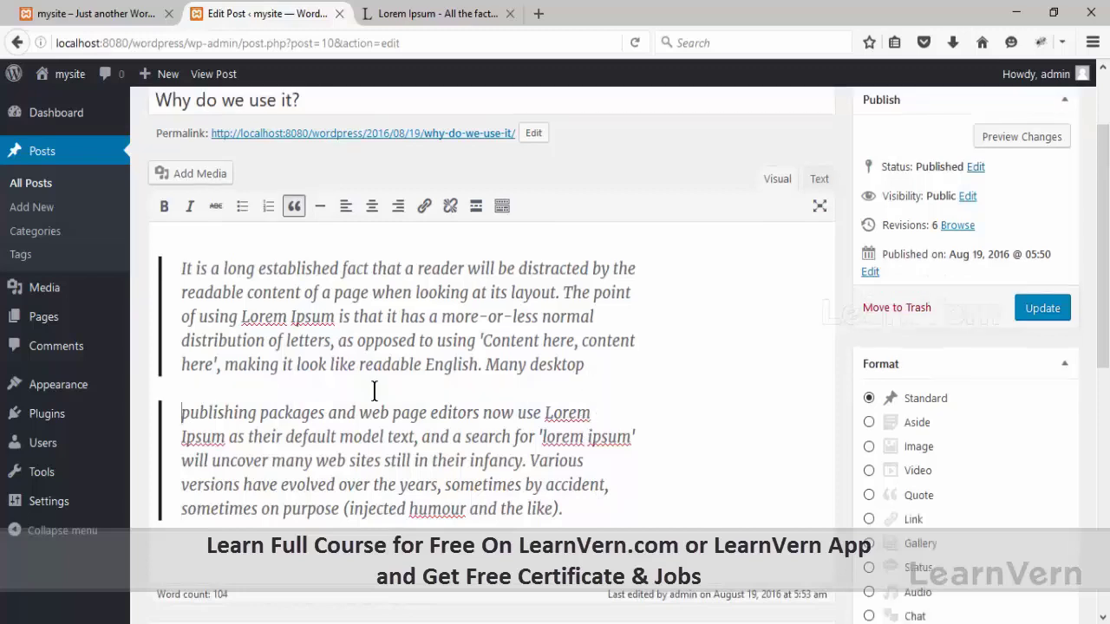
pyautogui.click(320, 206)
pyautogui.click(1042, 308)
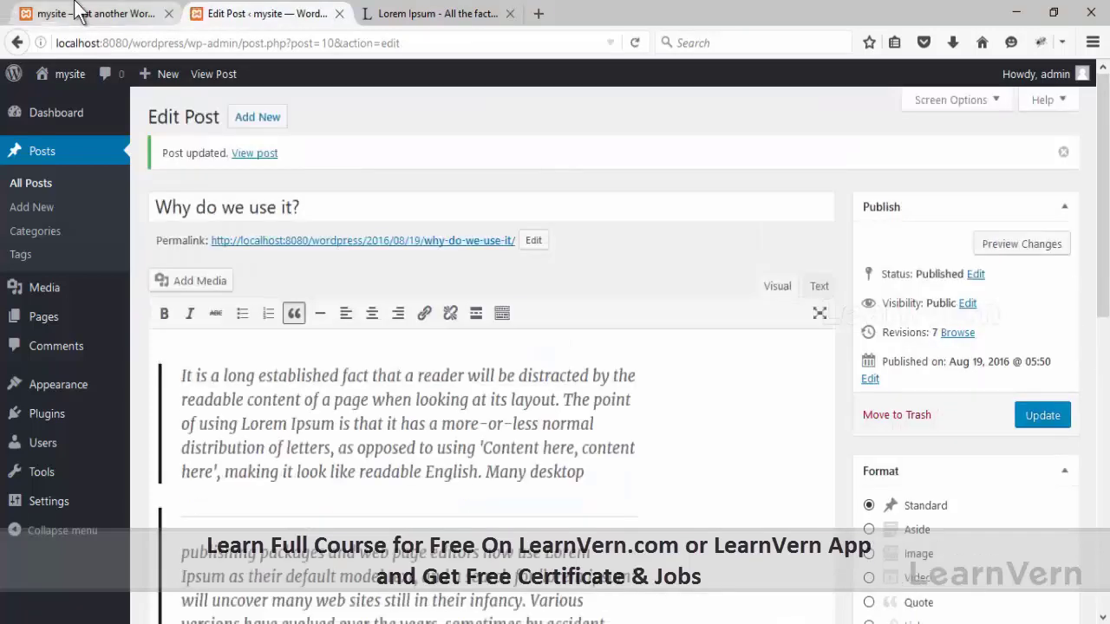
# Step: Reload the front page to view the divided quote, then return to the editor
pyautogui.click(77, 12)
pyautogui.press('F5')
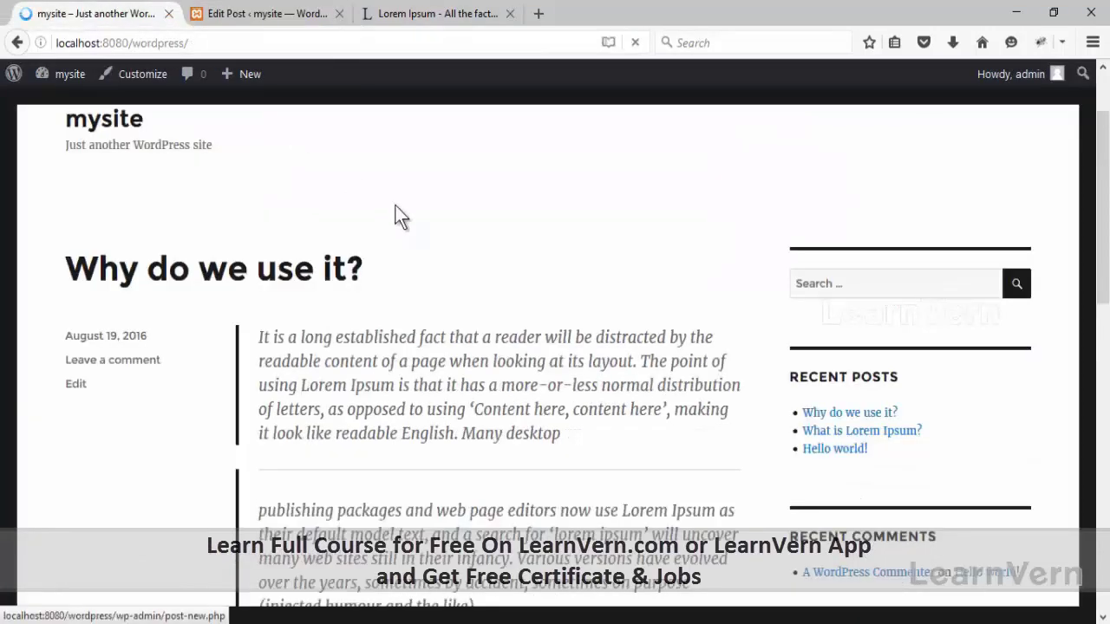
pyautogui.scroll(-3, 269, 279)
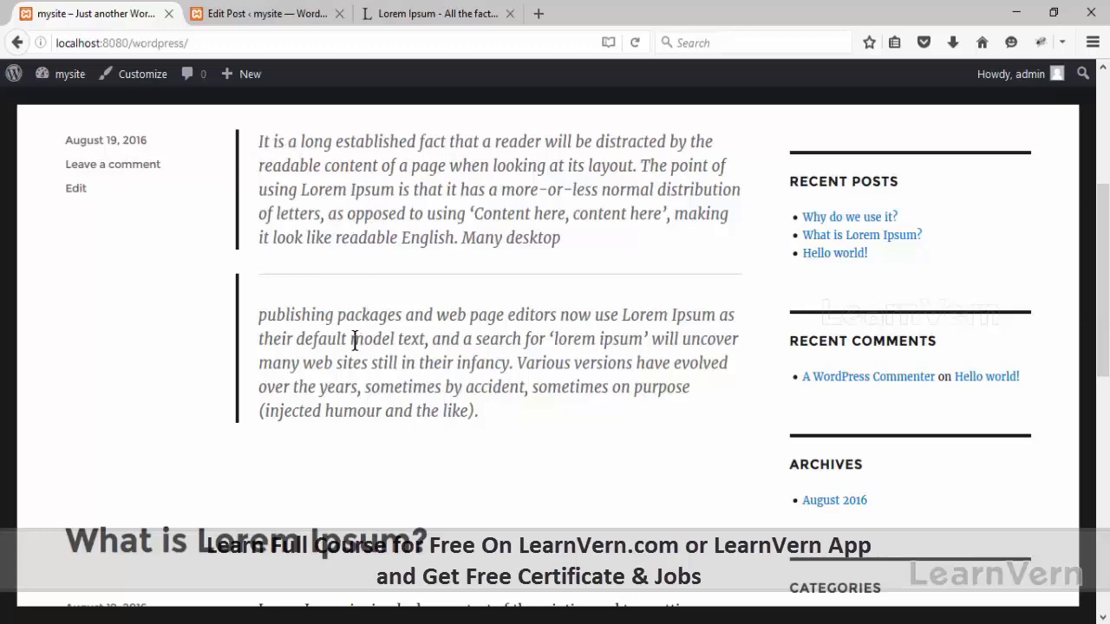
pyautogui.click(264, 14)
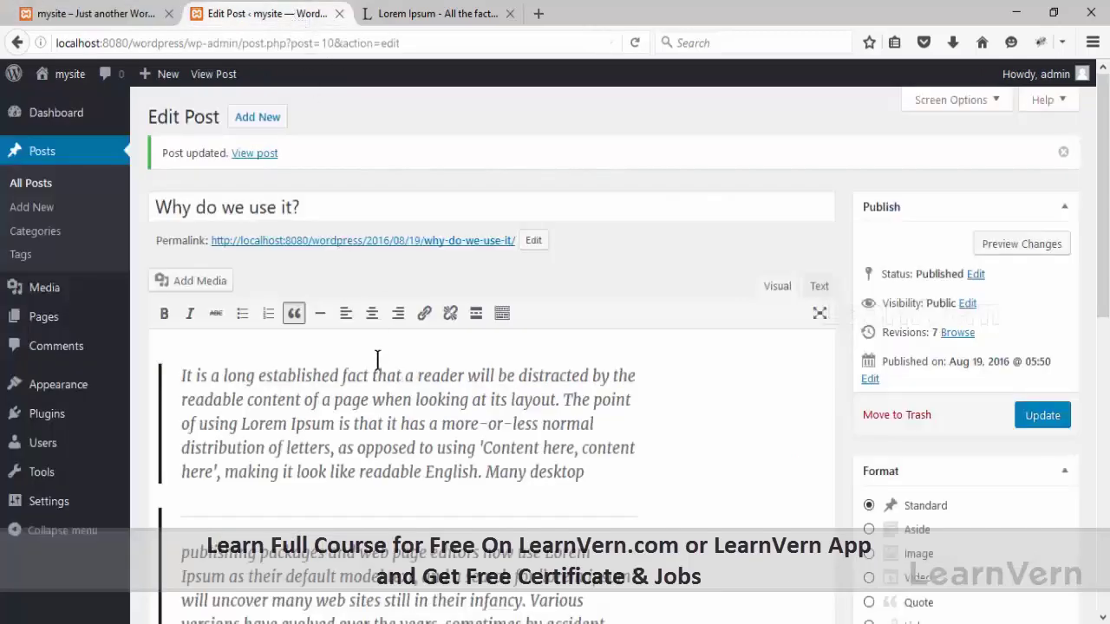
# Step: Delete the quoted text and paste in the 'Why do we use it?' paragraph from lipsum.com
pyautogui.hotkey('ctrl', 'a')
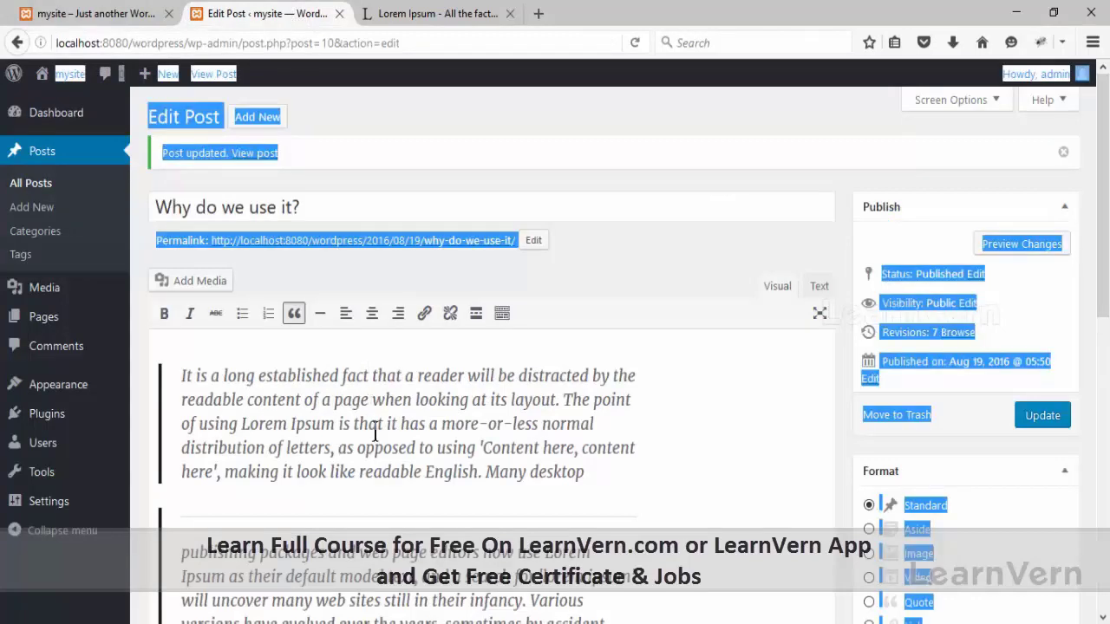
pyautogui.click(411, 392)
pyautogui.hotkey('ctrl', 'a')
pyautogui.press('Delete')
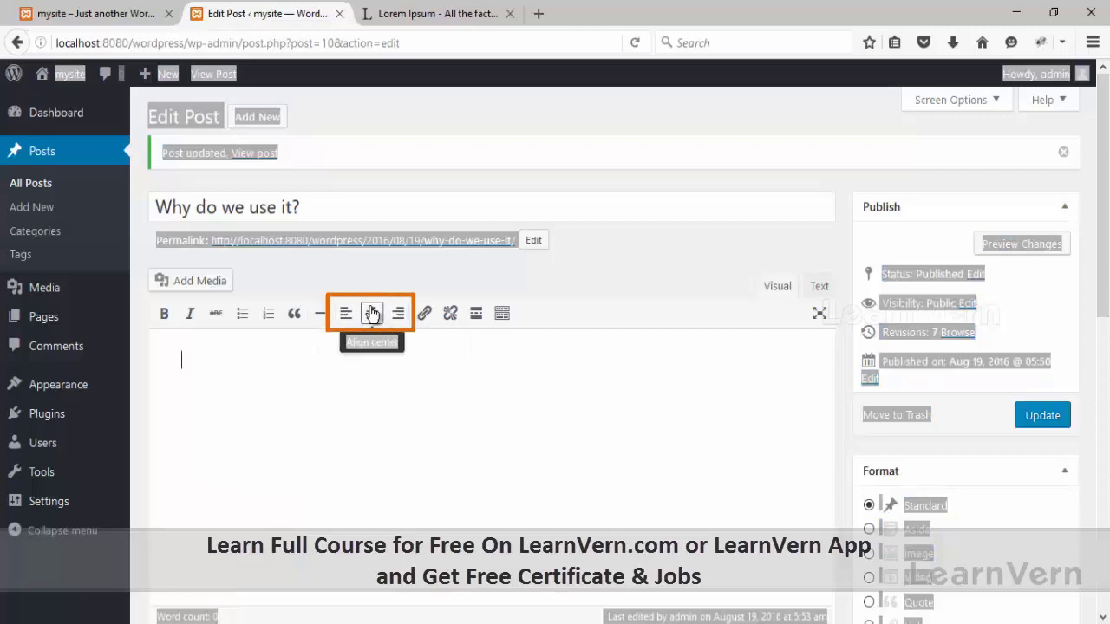
pyautogui.click(408, 13)
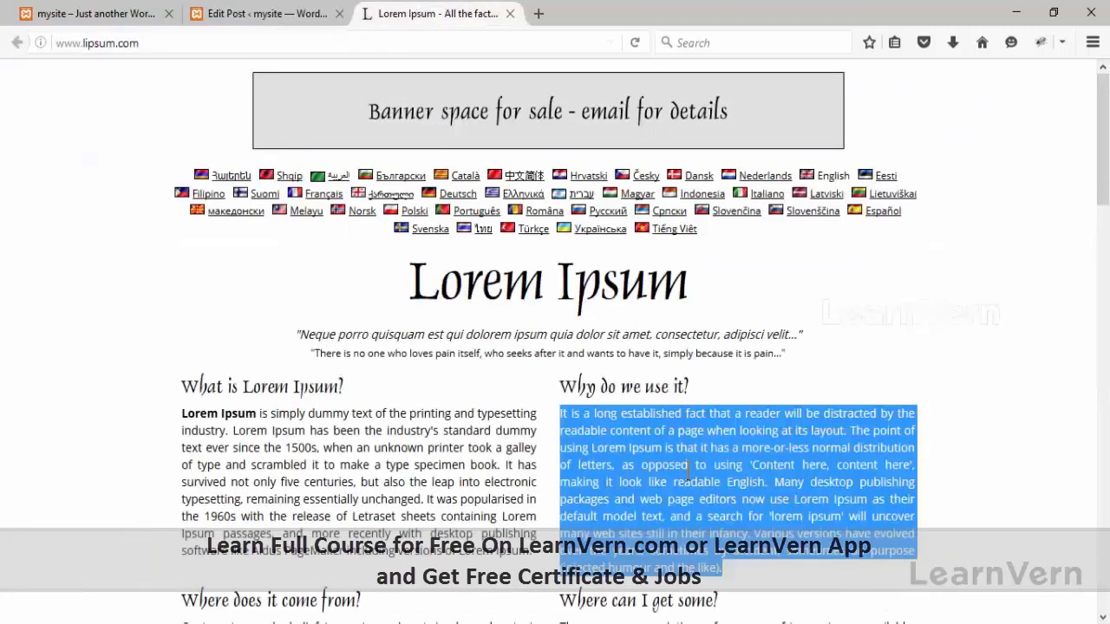
pyautogui.hotkey('ctrl', 'c')
pyautogui.hotkey('ctrl', 'shift', 'Tab')
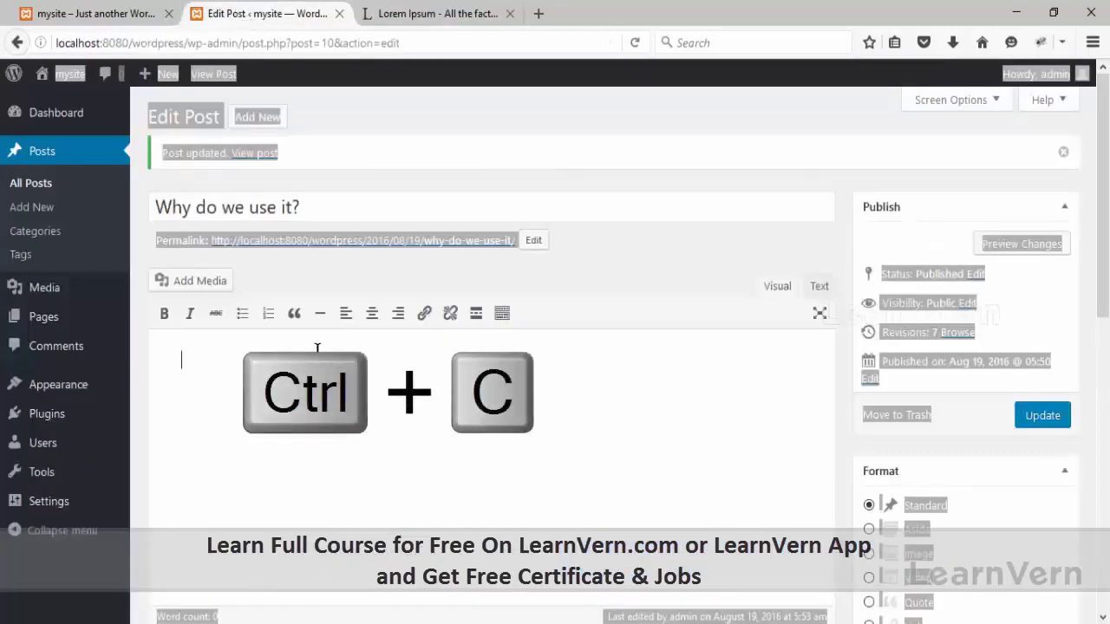
pyautogui.hotkey('ctrl', 'v')
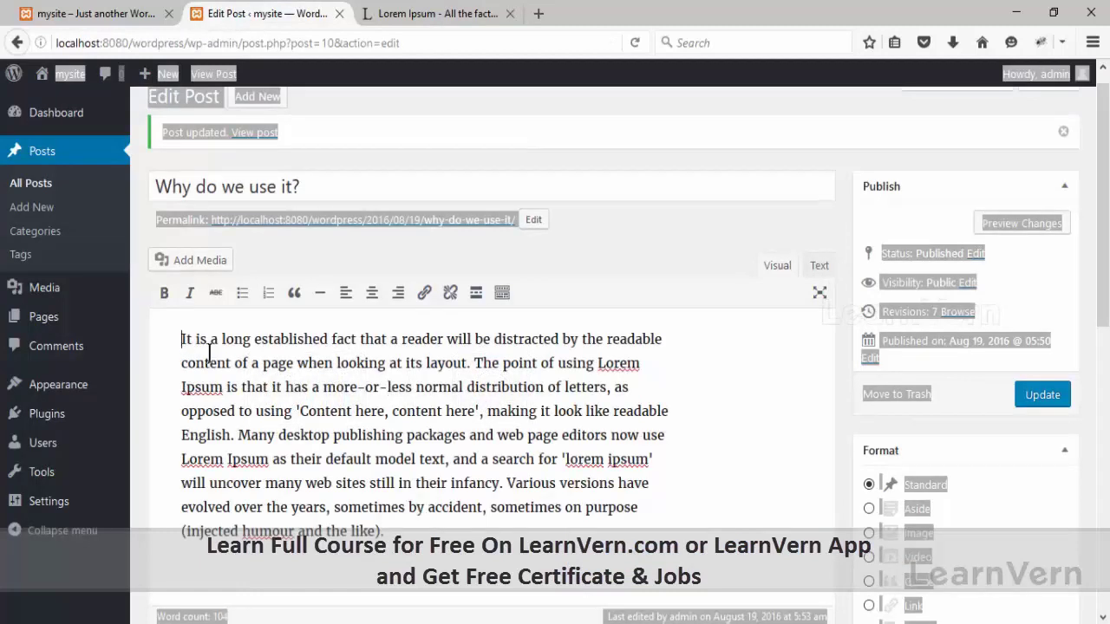
# Step: Try left, centre and right alignment on the paragraph, then re-paste it as plain text
pyautogui.moveTo(181, 339); pyautogui.dragTo(402, 531)
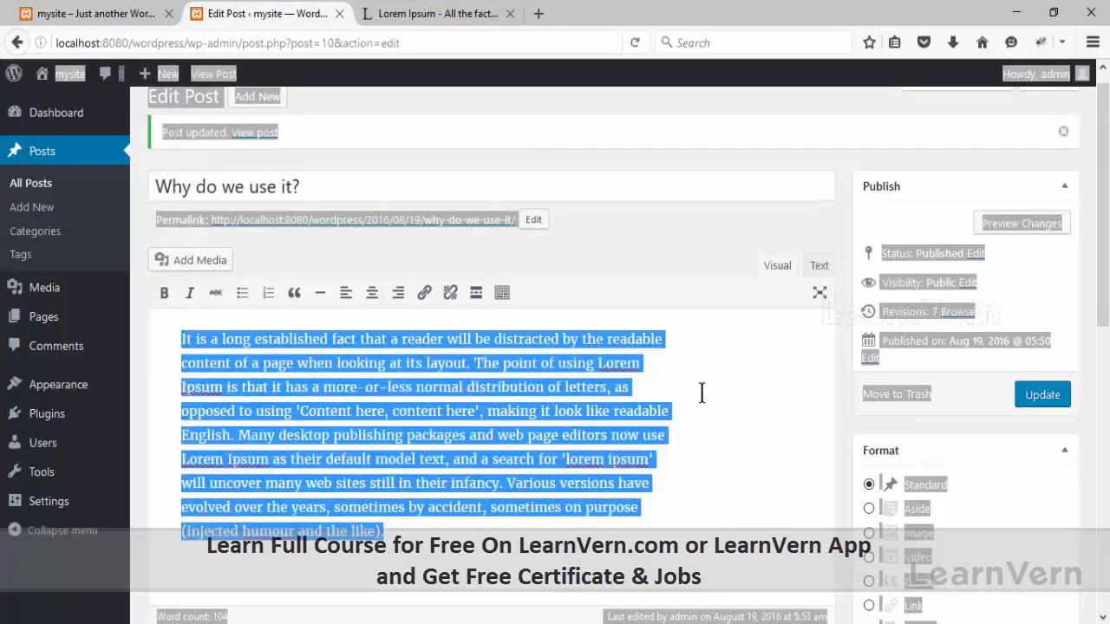
pyautogui.click(351, 295)
pyautogui.click(399, 301)
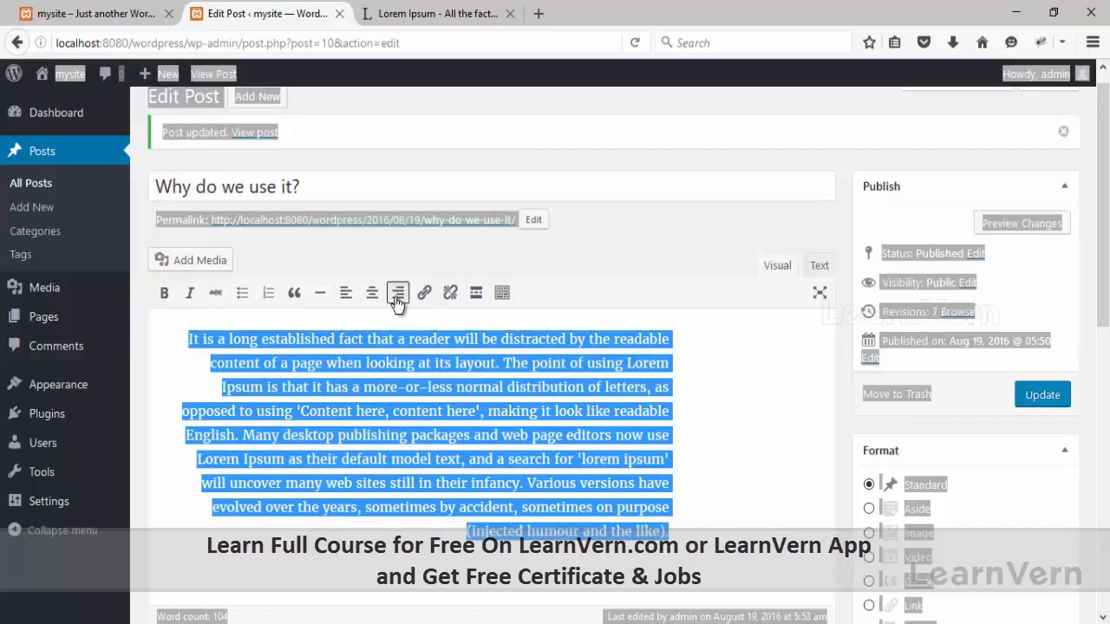
pyautogui.click(374, 297)
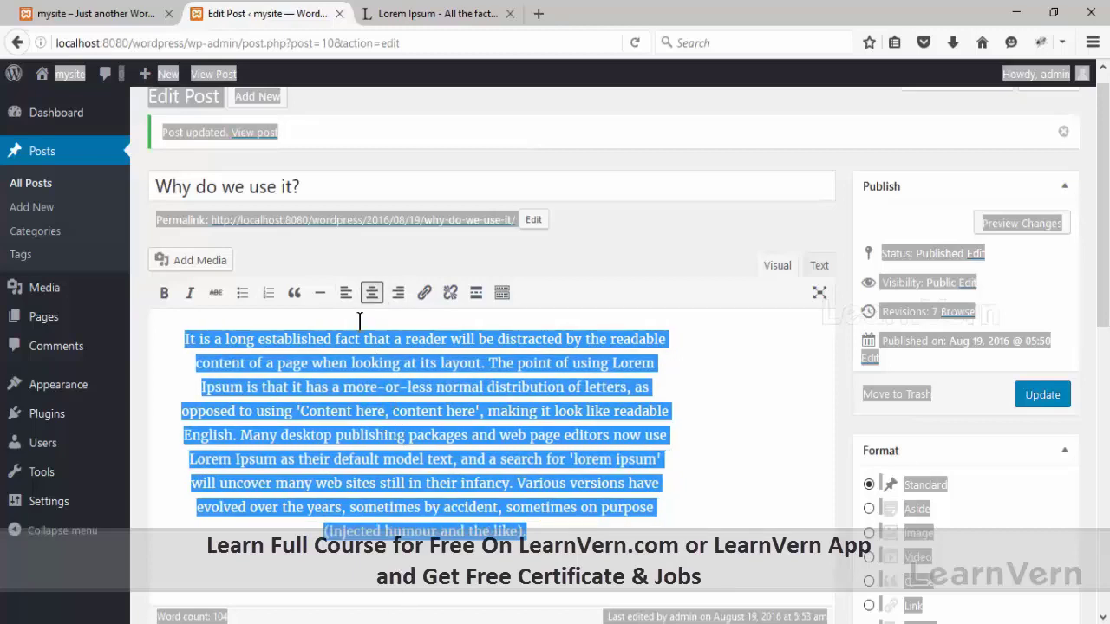
pyautogui.click(345, 297)
pyautogui.click(372, 295)
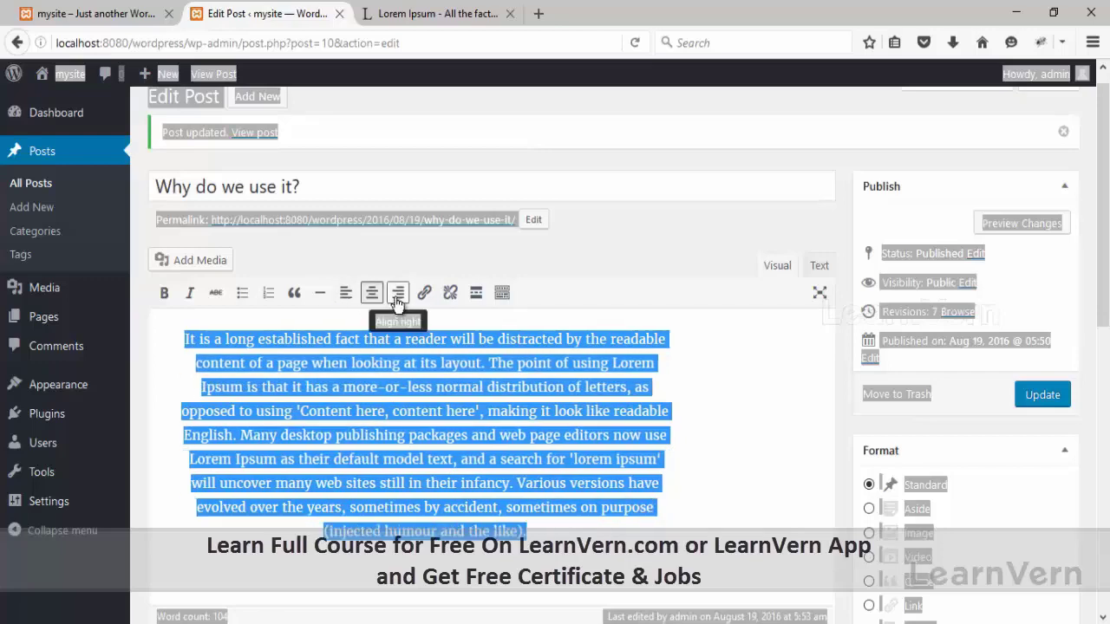
pyautogui.click(397, 297)
pyautogui.press('BackSpace')
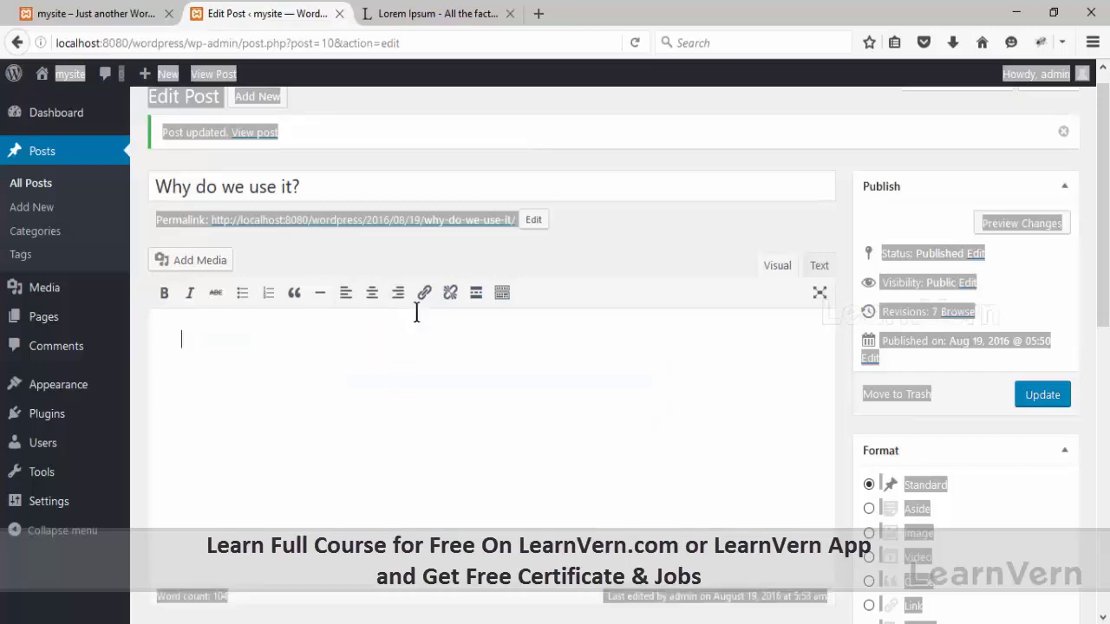
pyautogui.hotkey('ctrl', 'v')
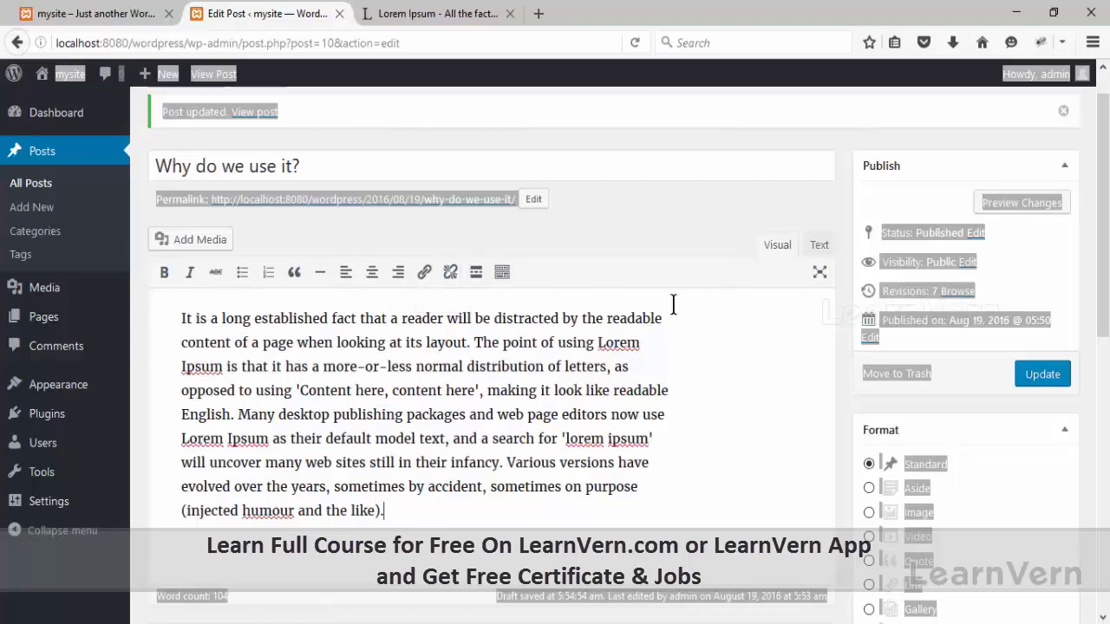
pyautogui.tripleClick(552, 384)
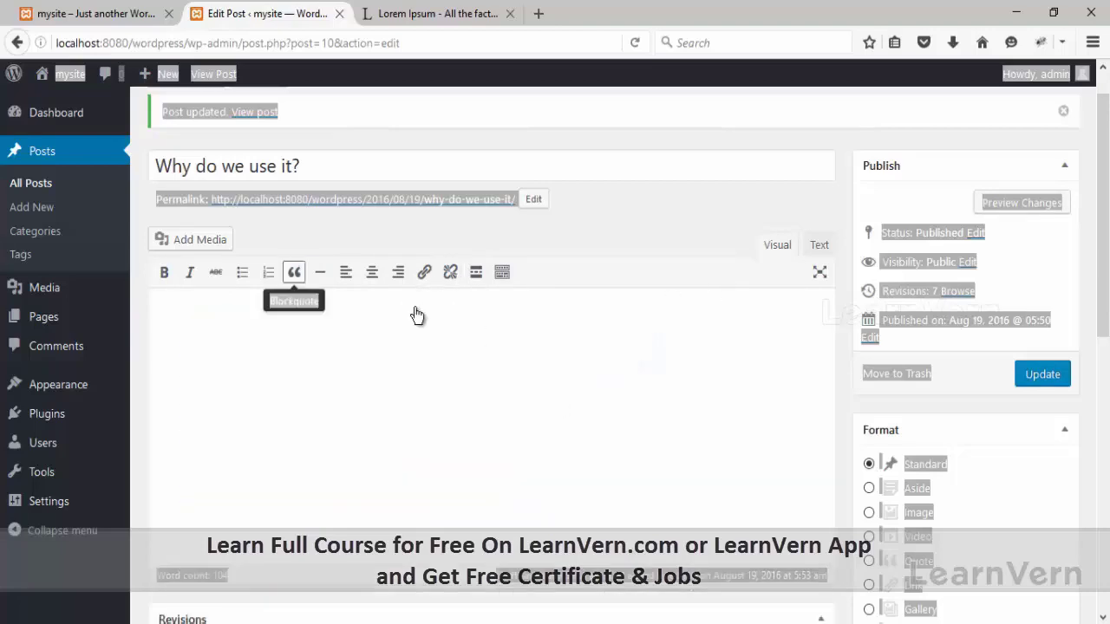
# Step: Paste the paragraph, make it a blockquote, and inspect its blockquote tags in the Text view
pyautogui.hotkey('ctrl', 'v')
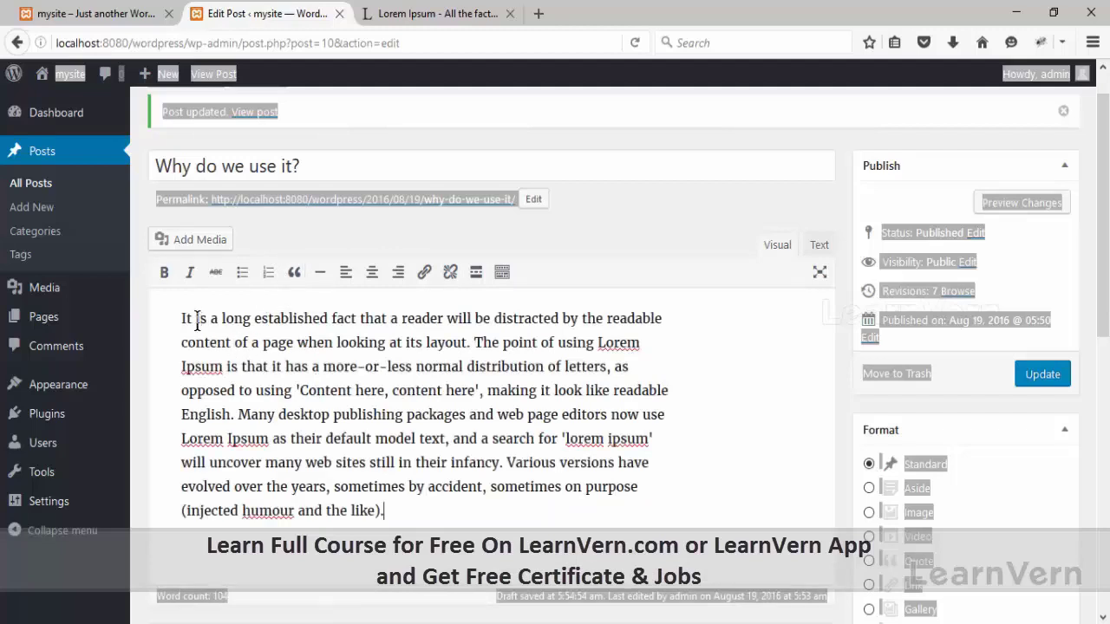
pyautogui.moveTo(176, 318); pyautogui.dragTo(420, 517)
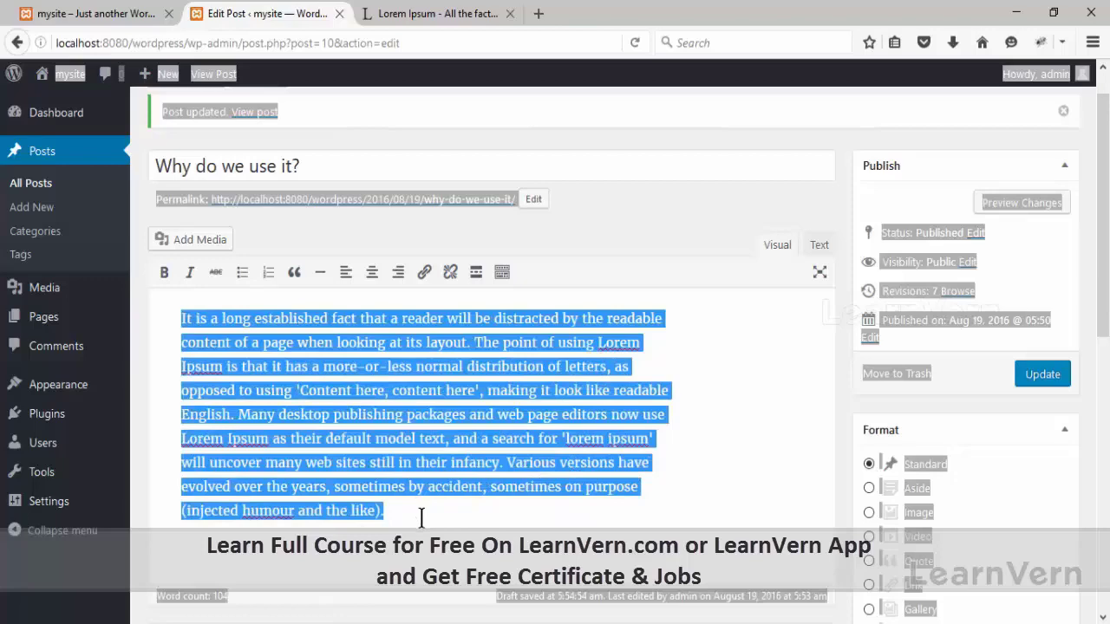
pyautogui.click(295, 274)
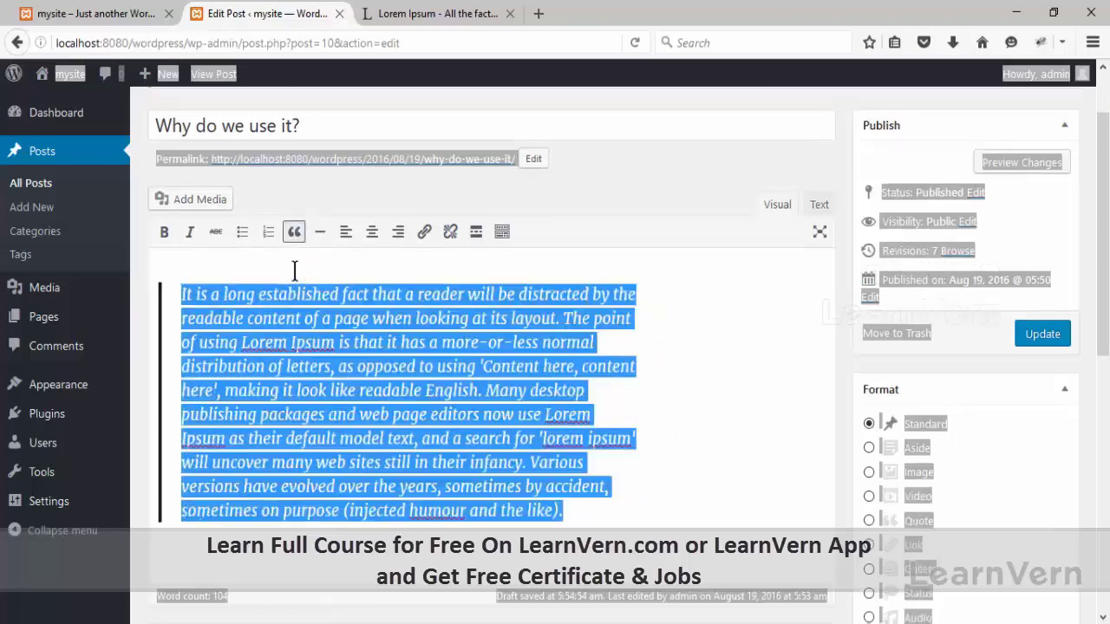
pyautogui.click(820, 205)
pyautogui.moveTo(156, 265); pyautogui.dragTo(222, 267)
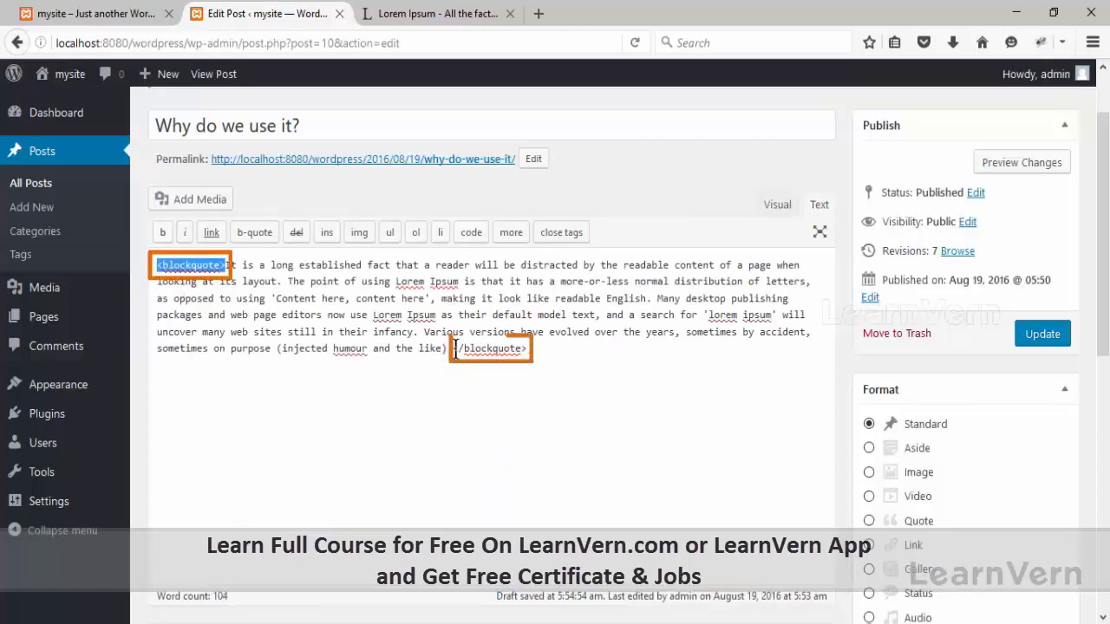
pyautogui.moveTo(452, 348); pyautogui.dragTo(528, 349)
pyautogui.click(396, 348)
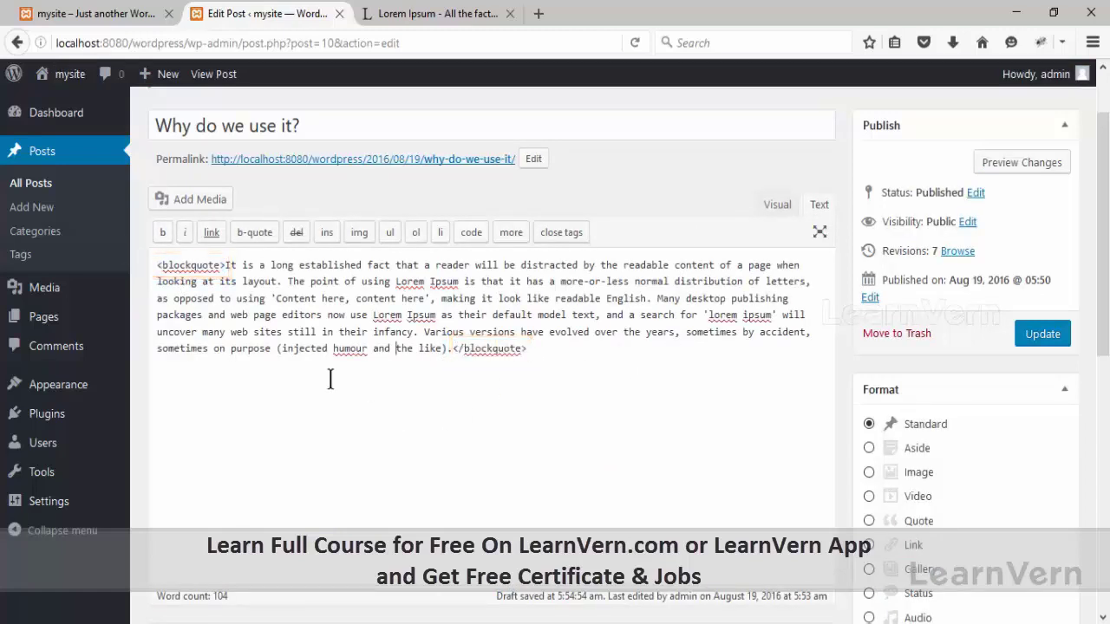
# Step: Switch back to Visual and check the quoted post on the live site
pyautogui.click(776, 206)
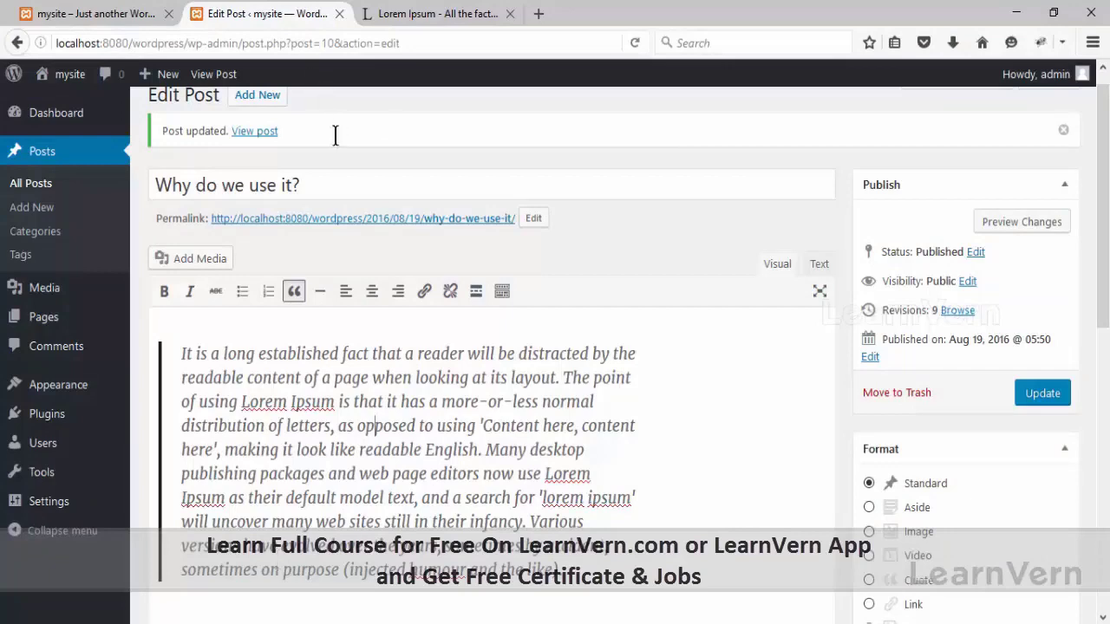
pyautogui.click(128, 12)
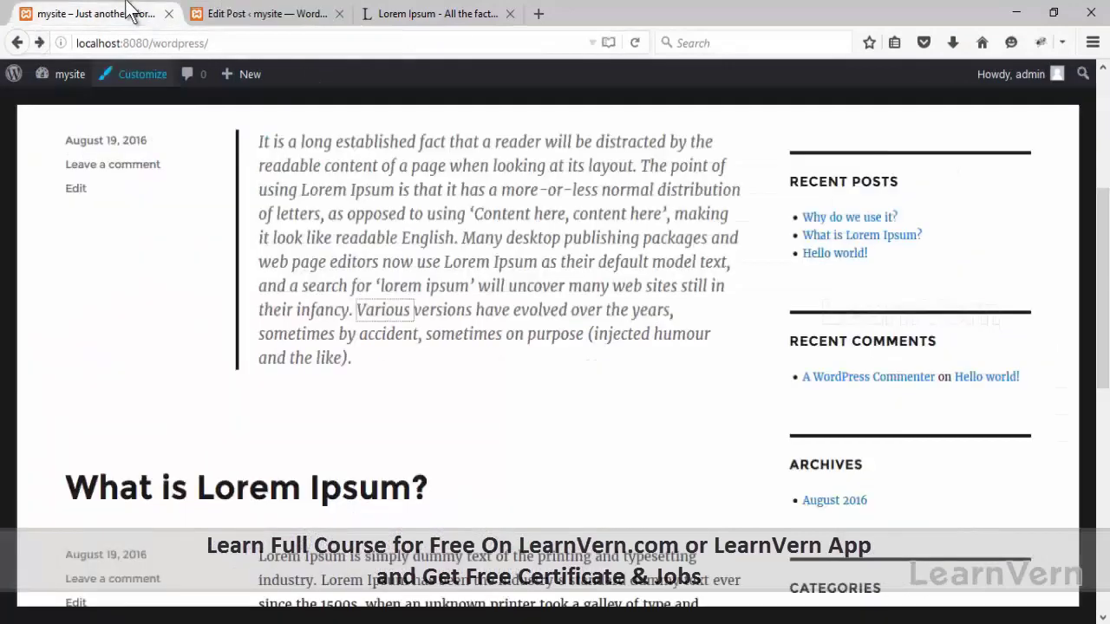
pyautogui.click(255, 13)
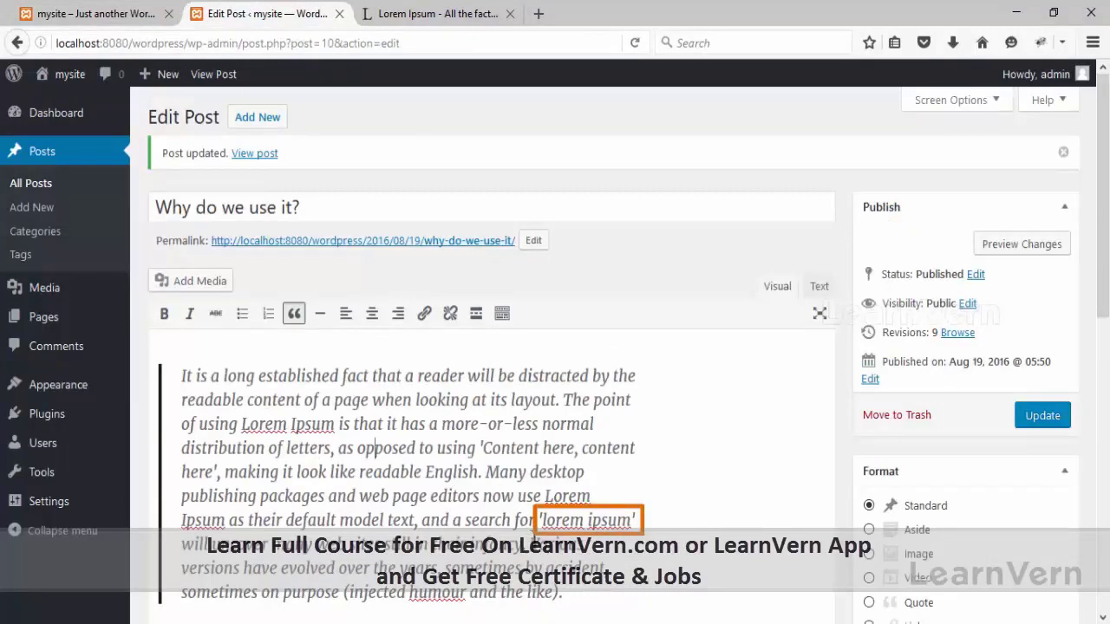
pyautogui.moveTo(544, 520); pyautogui.dragTo(626, 519)
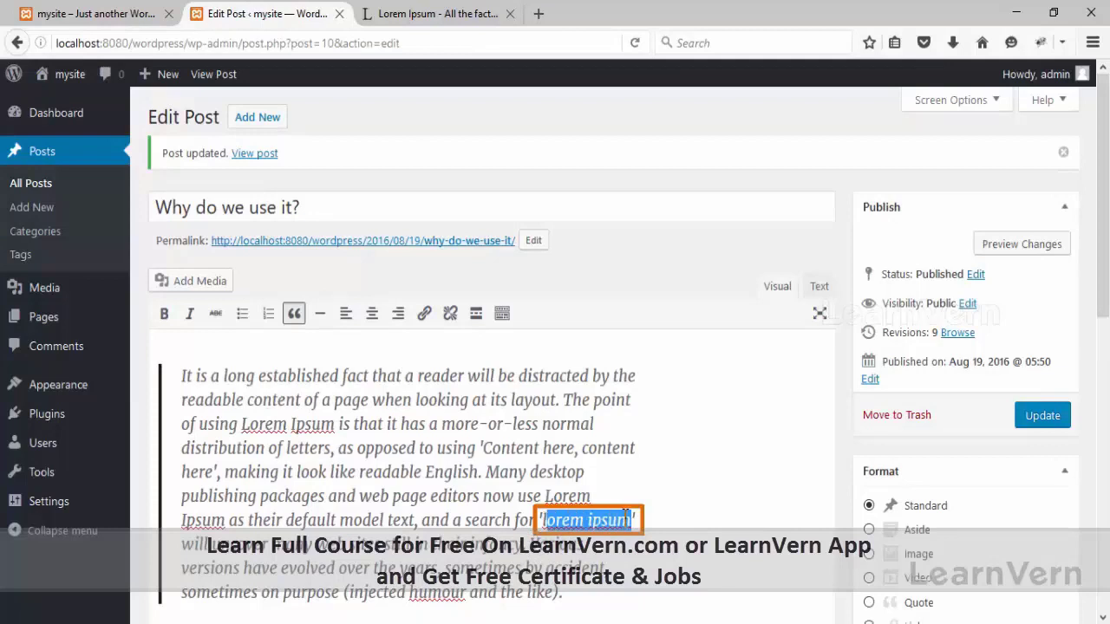
pyautogui.moveTo(542, 520); pyautogui.dragTo(628, 521)
pyautogui.click(424, 314)
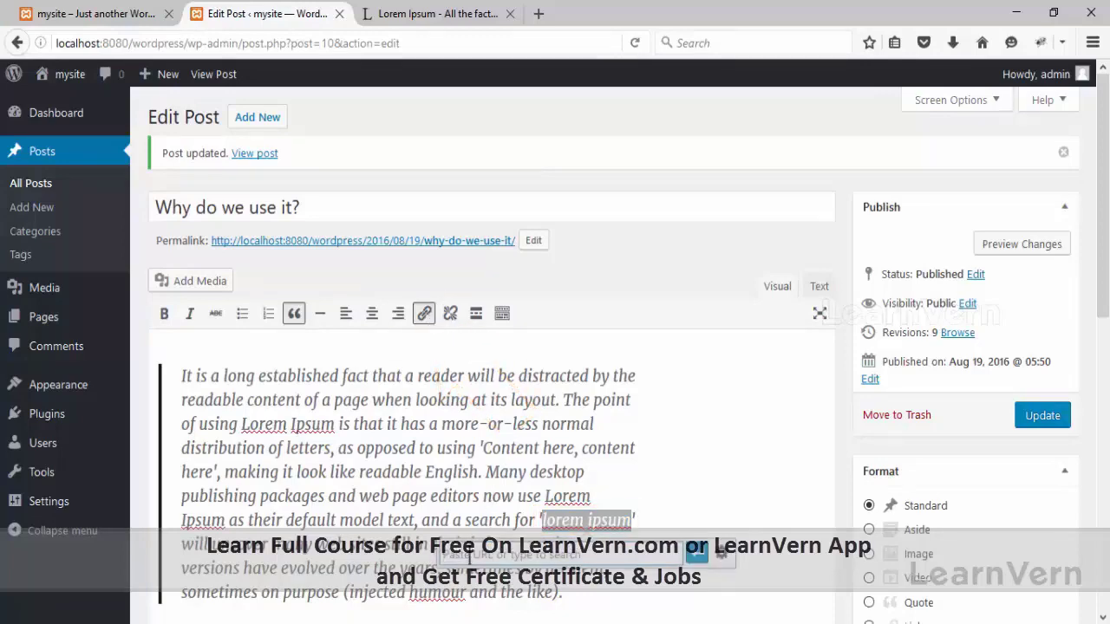
pyautogui.click(358, 13)
pyautogui.click(240, 37)
pyautogui.hotkey('ctrl', 'c')
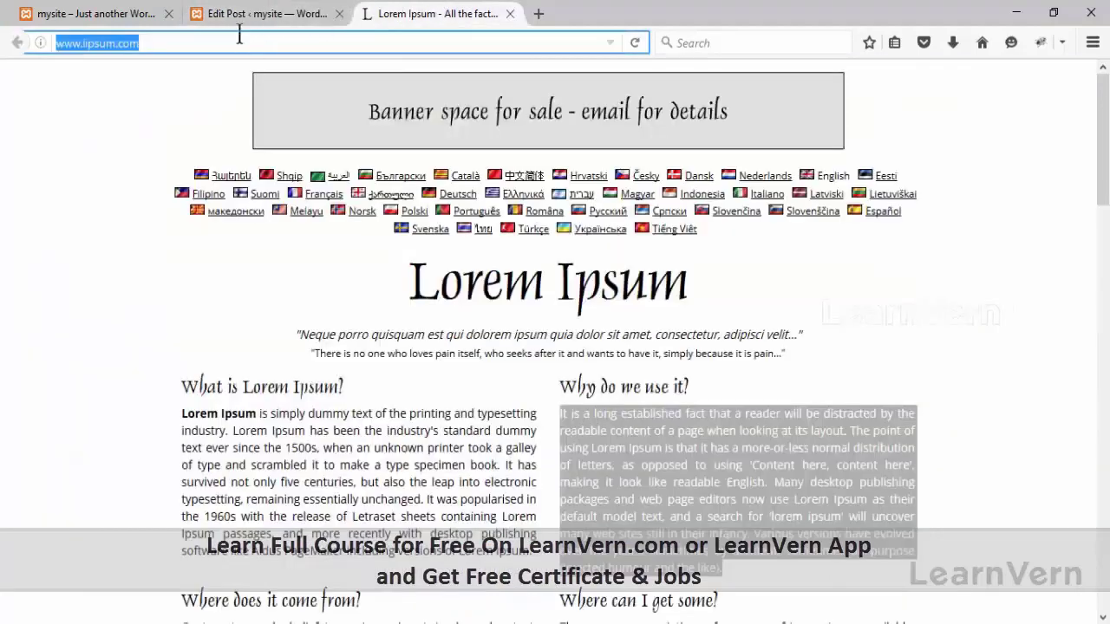
pyautogui.click(260, 13)
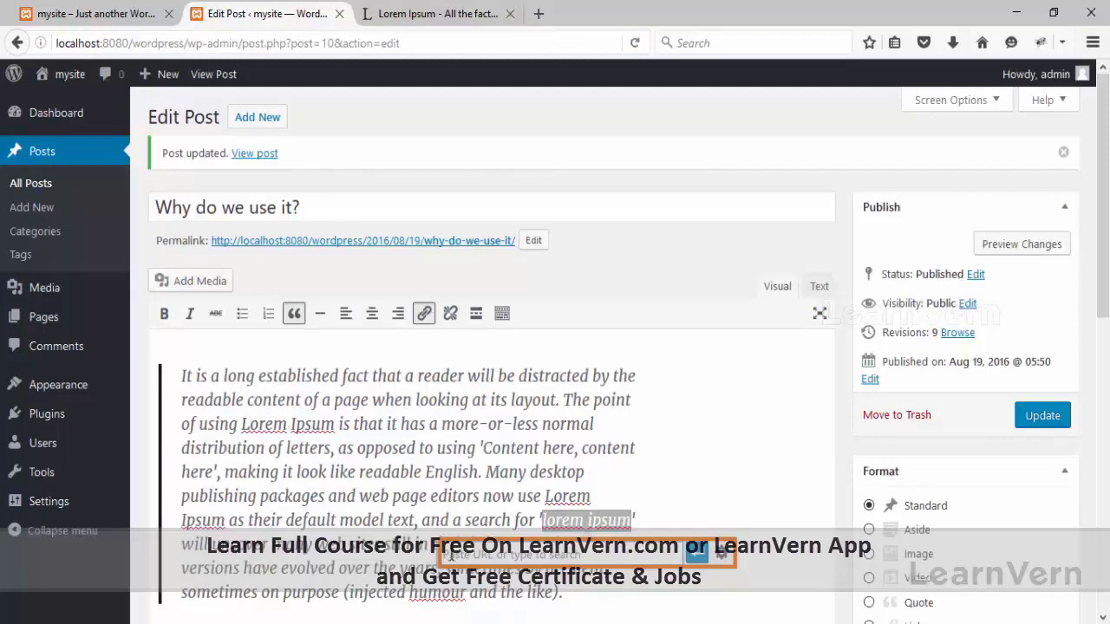
pyautogui.hotkey('ctrl', 'v')
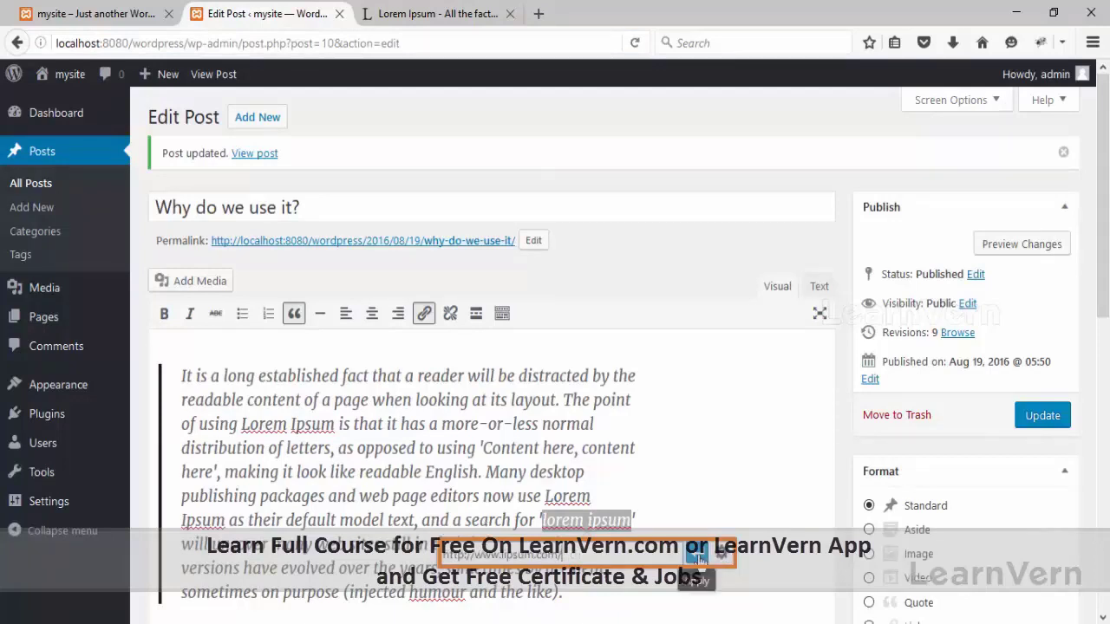
pyautogui.click(701, 558)
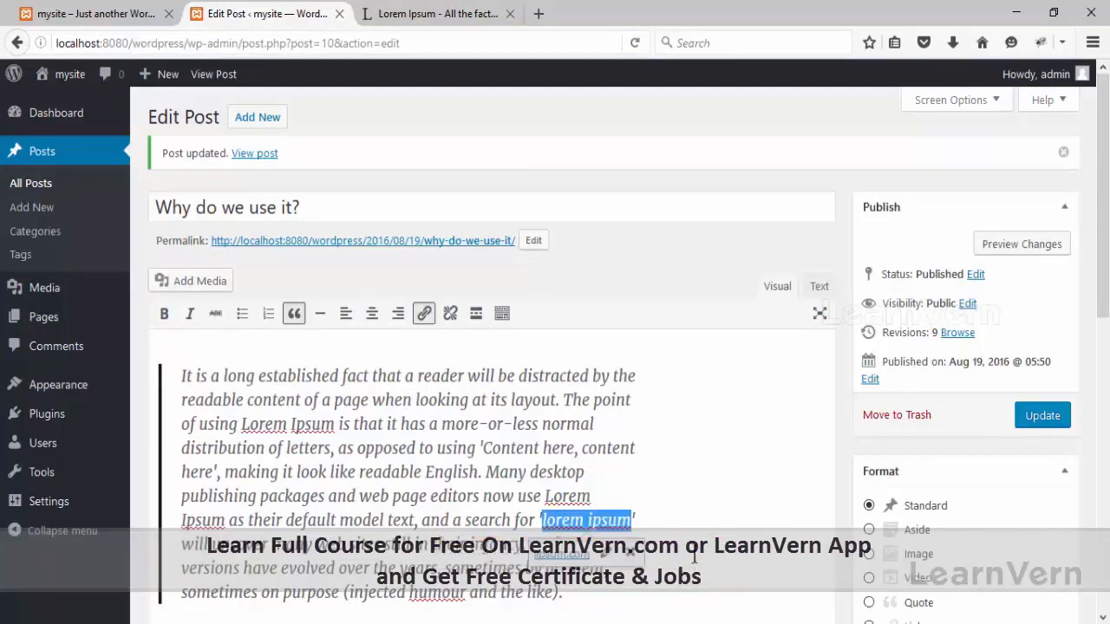
# Step: Update the post, reload the front page and test the lorem ipsum link
pyautogui.click(1036, 418)
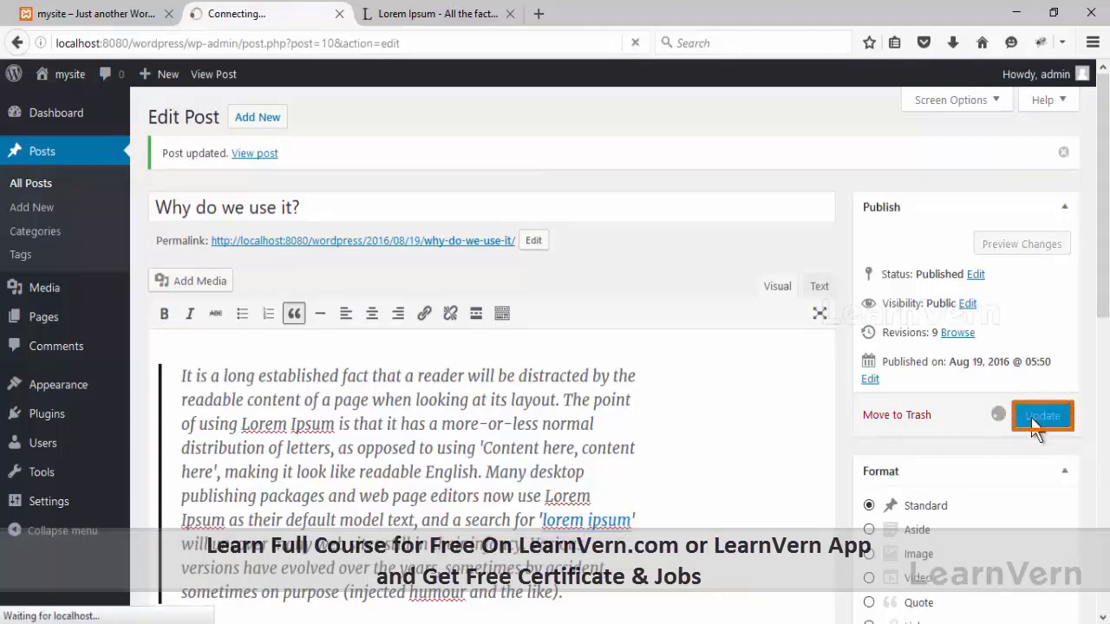
pyautogui.click(318, 45)
pyautogui.click(149, 14)
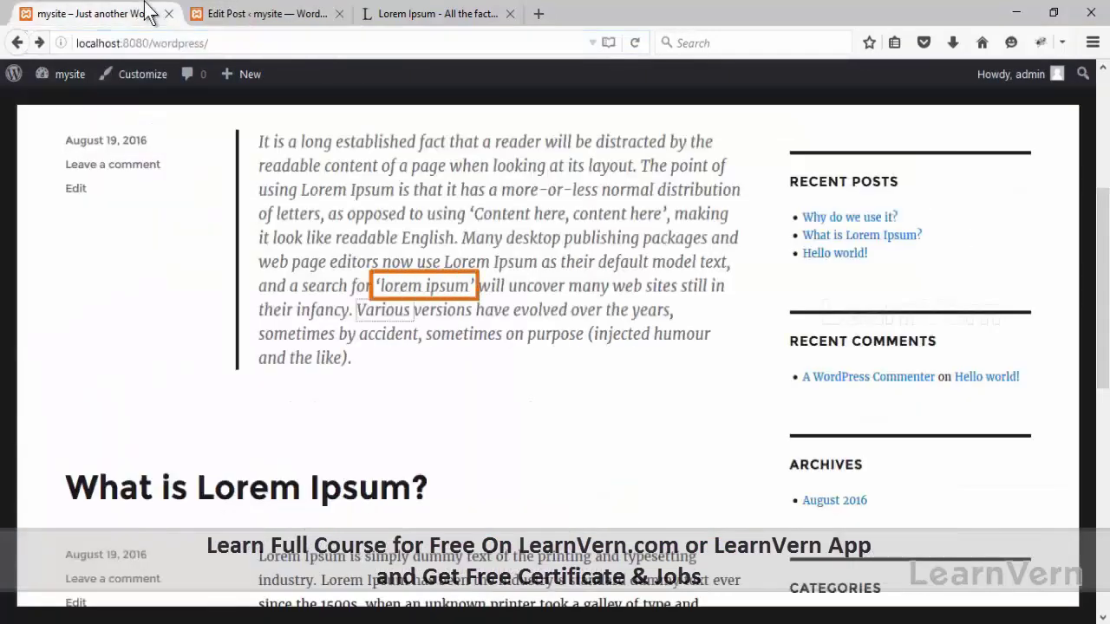
pyautogui.press('F5')
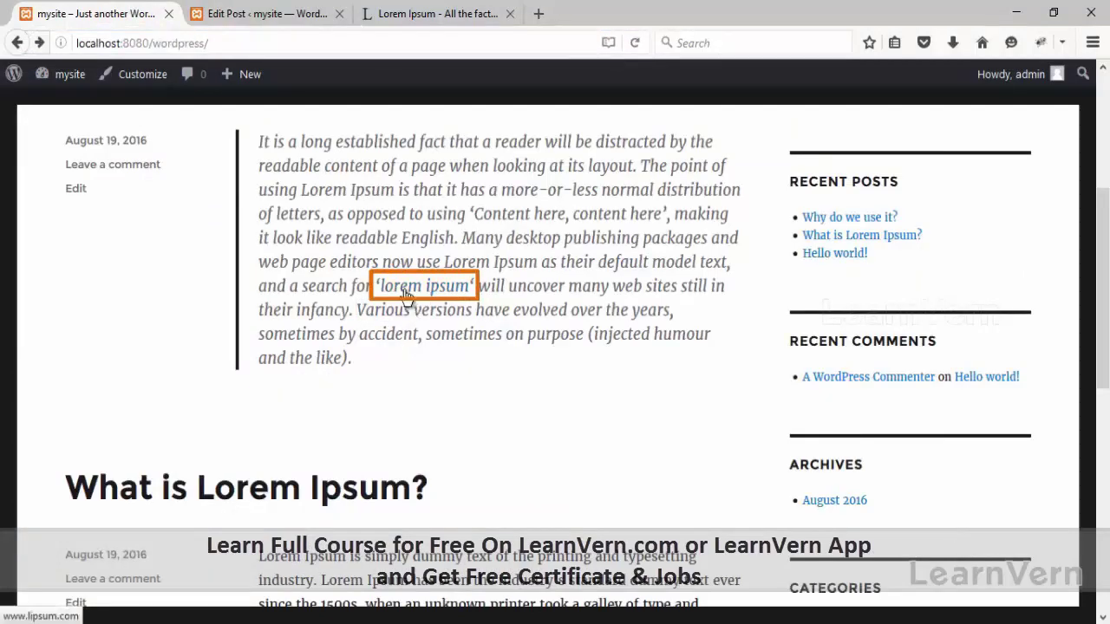
pyautogui.click(405, 295)
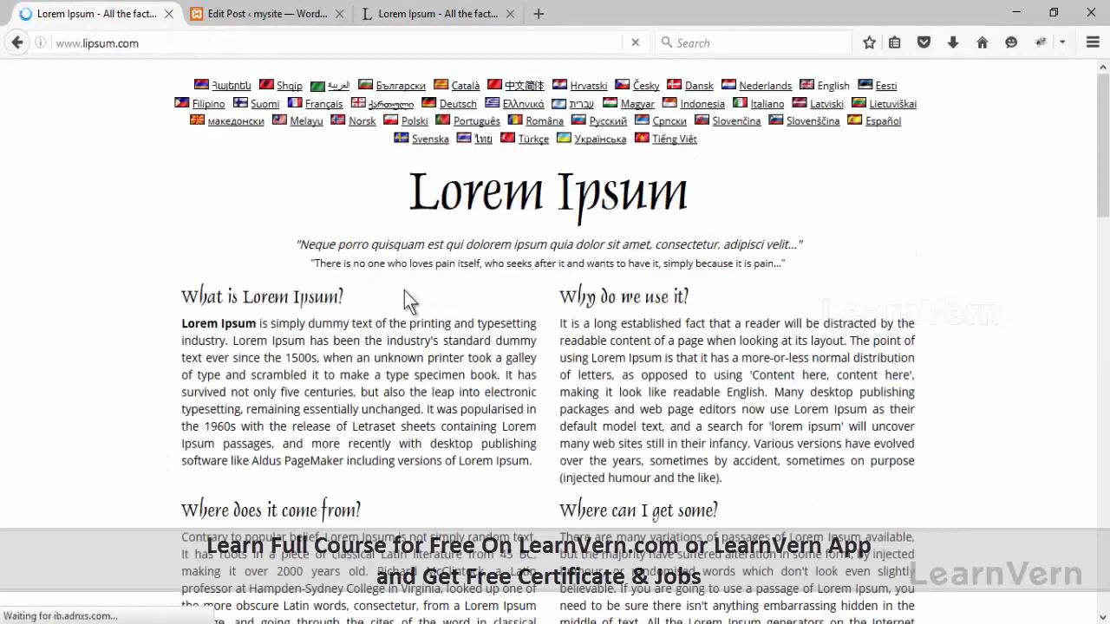
pyautogui.click(7, 41)
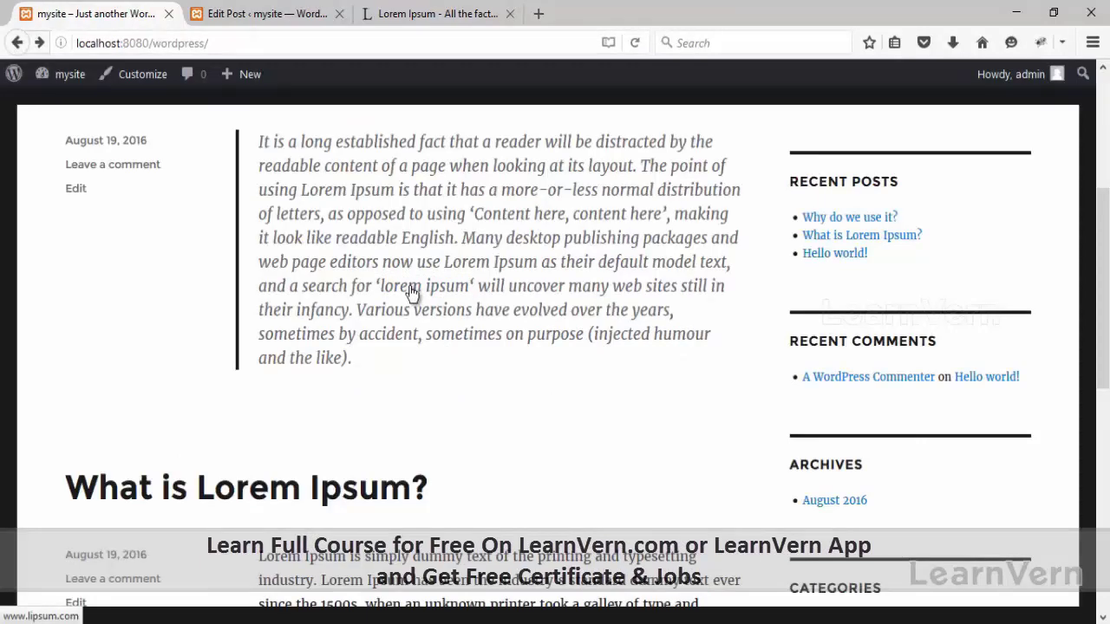
# Step: Inspect the post's HTML in the Text view, then return to Visual
pyautogui.click(235, 13)
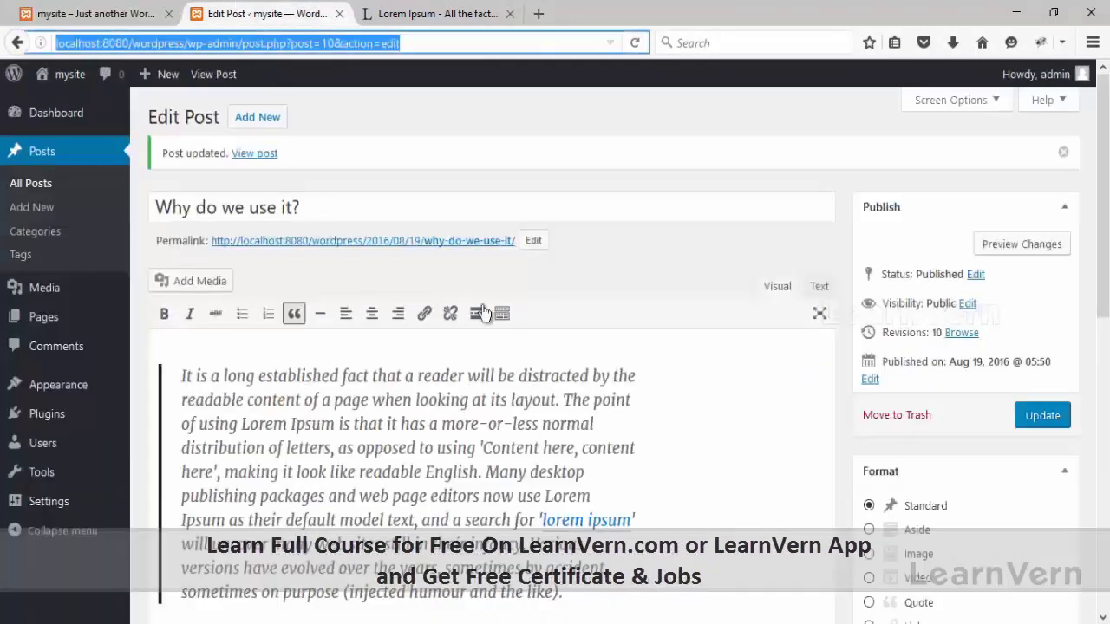
pyautogui.click(819, 286)
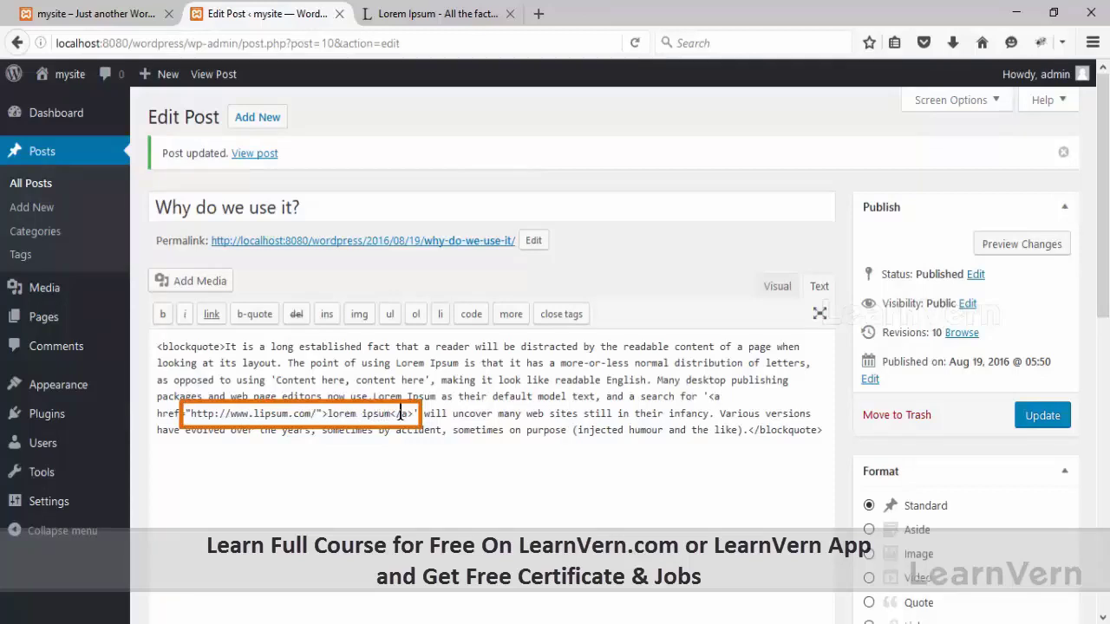
pyautogui.click(776, 284)
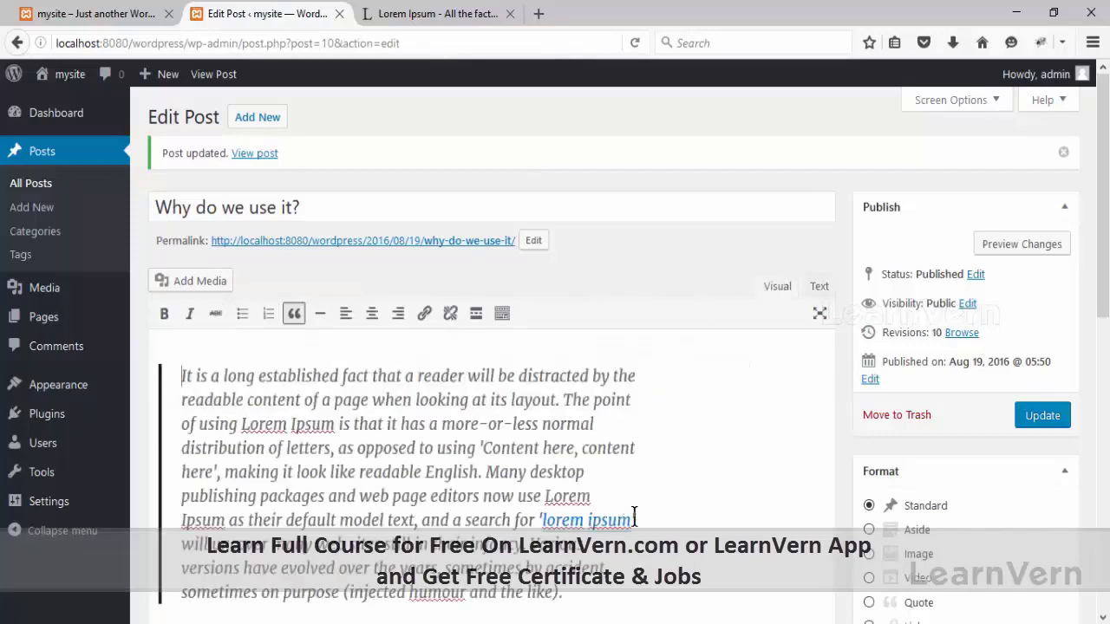
# Step: Unlink the quoted 'lorem ipsum' so it becomes plain text
pyautogui.moveTo(634, 520); pyautogui.dragTo(542, 519)
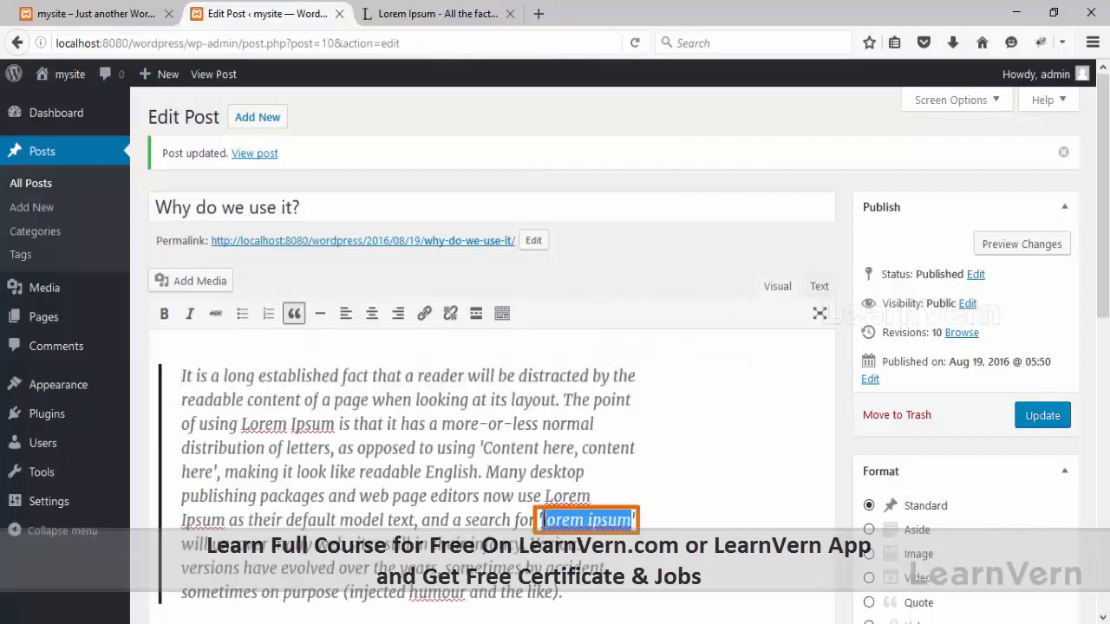
pyautogui.click(452, 314)
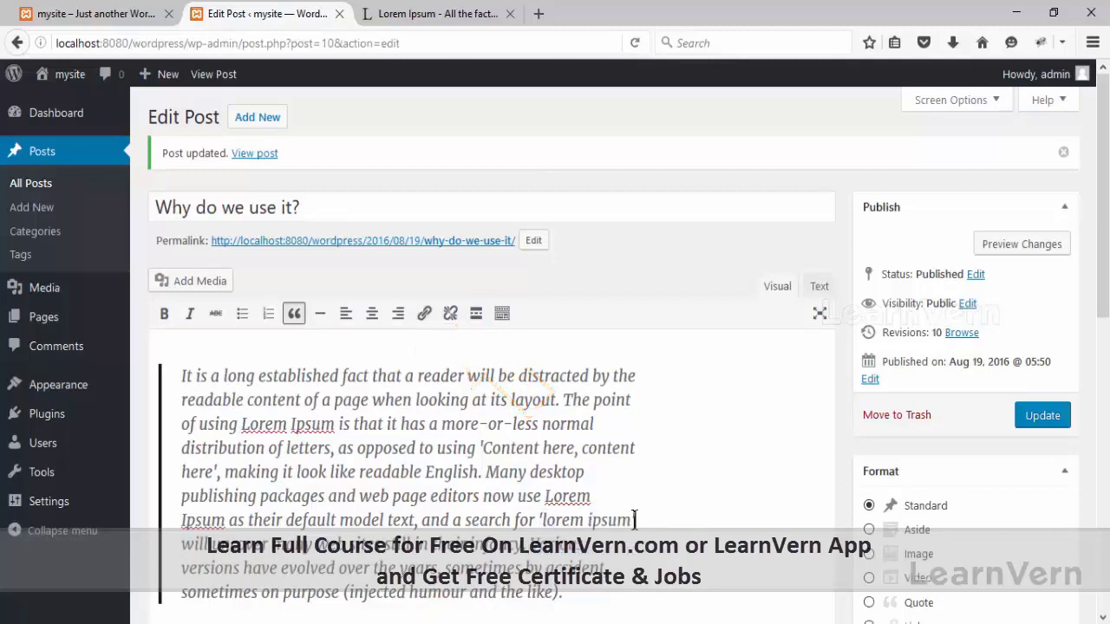
pyautogui.moveTo(634, 520)
pyautogui.mouseDown()
pyautogui.moveTo(544, 519)
pyautogui.moveTo(632, 521)
pyautogui.mouseUp()
pyautogui.click(542, 518)
pyautogui.click(425, 315)
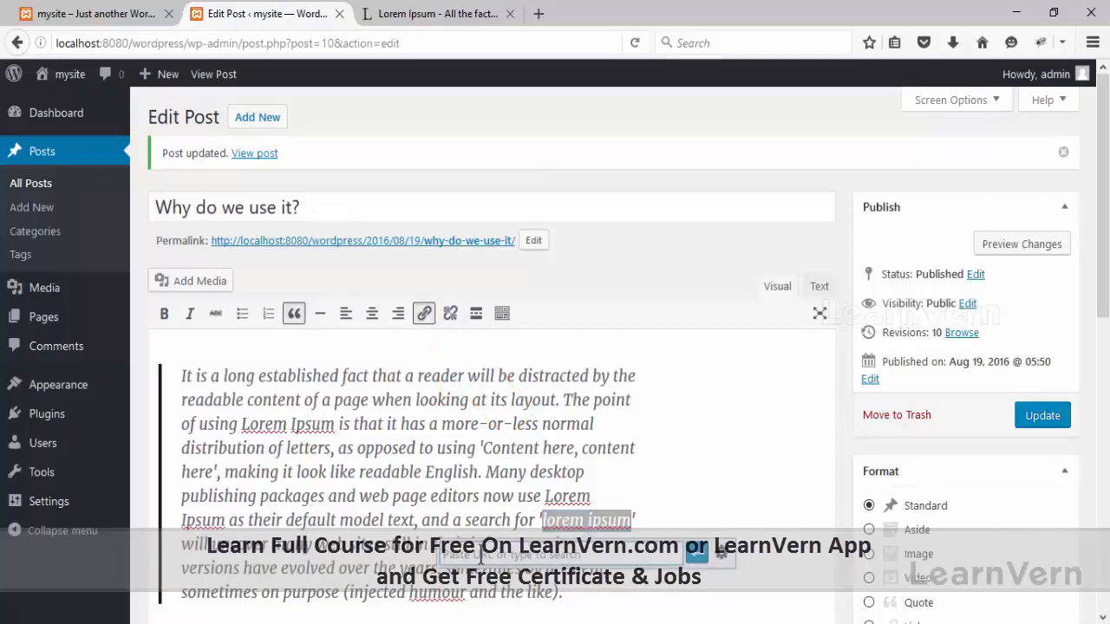
pyautogui.write('http://www.lipsum.com/')
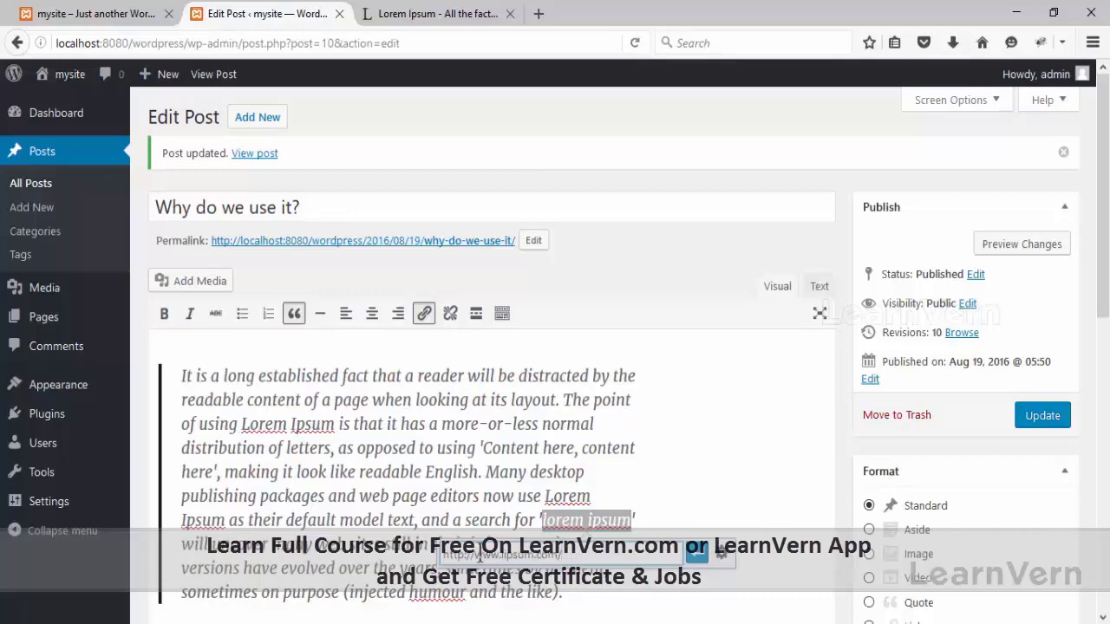
pyautogui.click(722, 557)
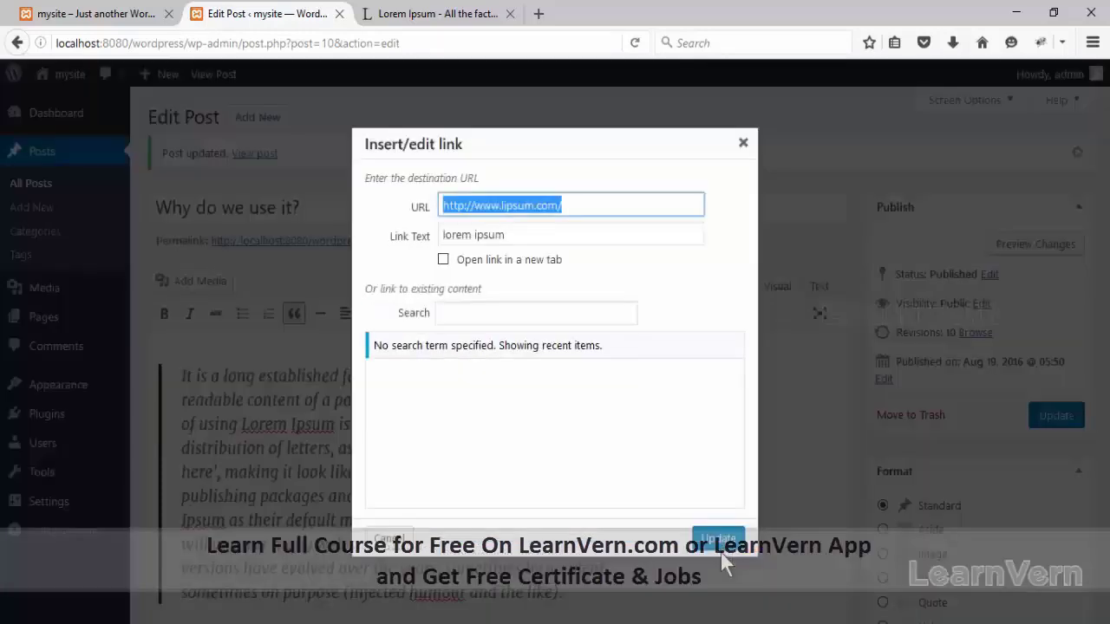
pyautogui.click(586, 205)
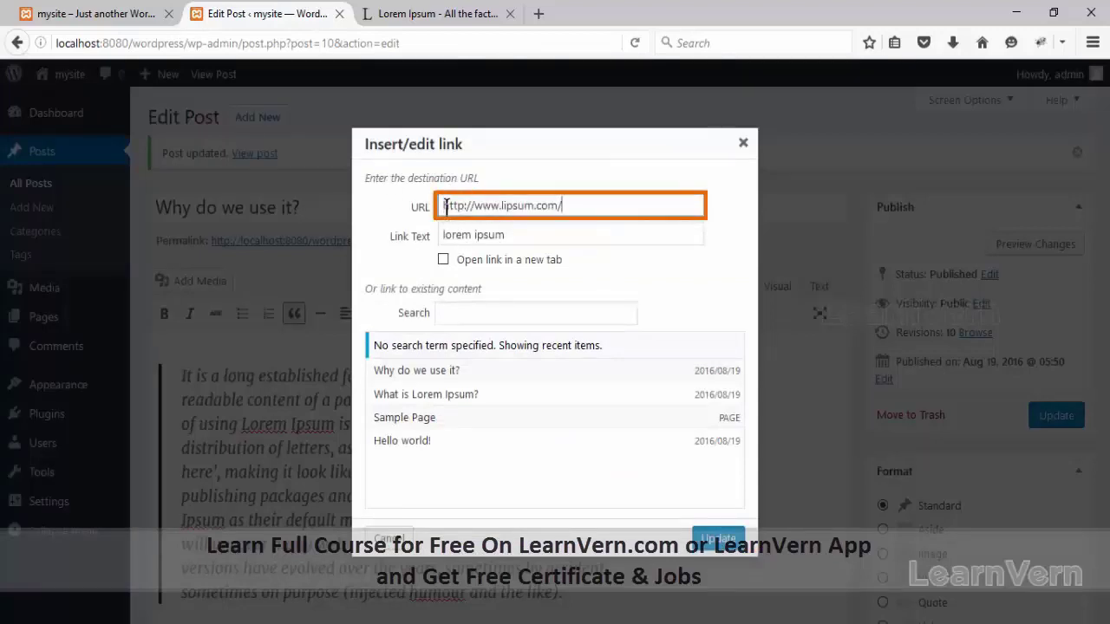
pyautogui.moveTo(563, 206); pyautogui.dragTo(429, 206)
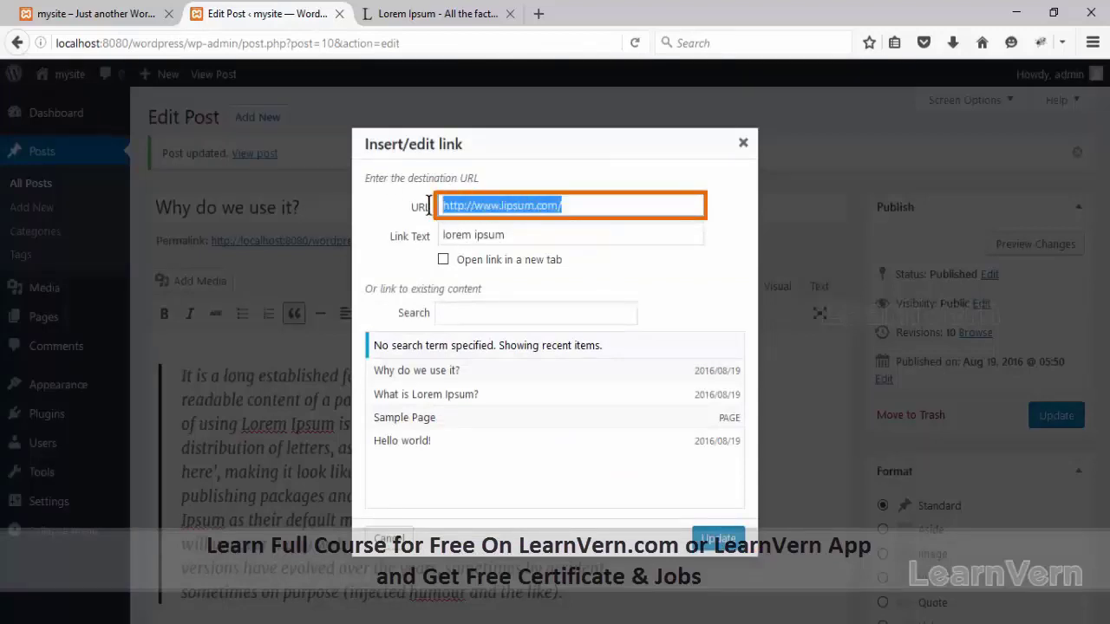
pyautogui.click(511, 235)
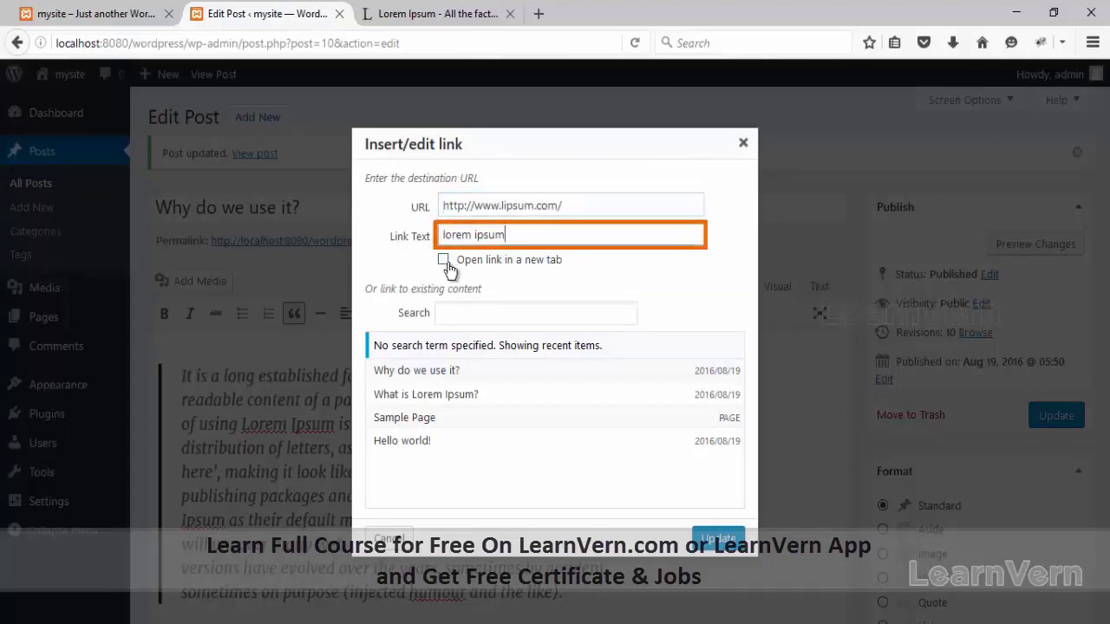
# Step: Set the link to open in a new tab, apply it, and update the post
pyautogui.click(43, 13)
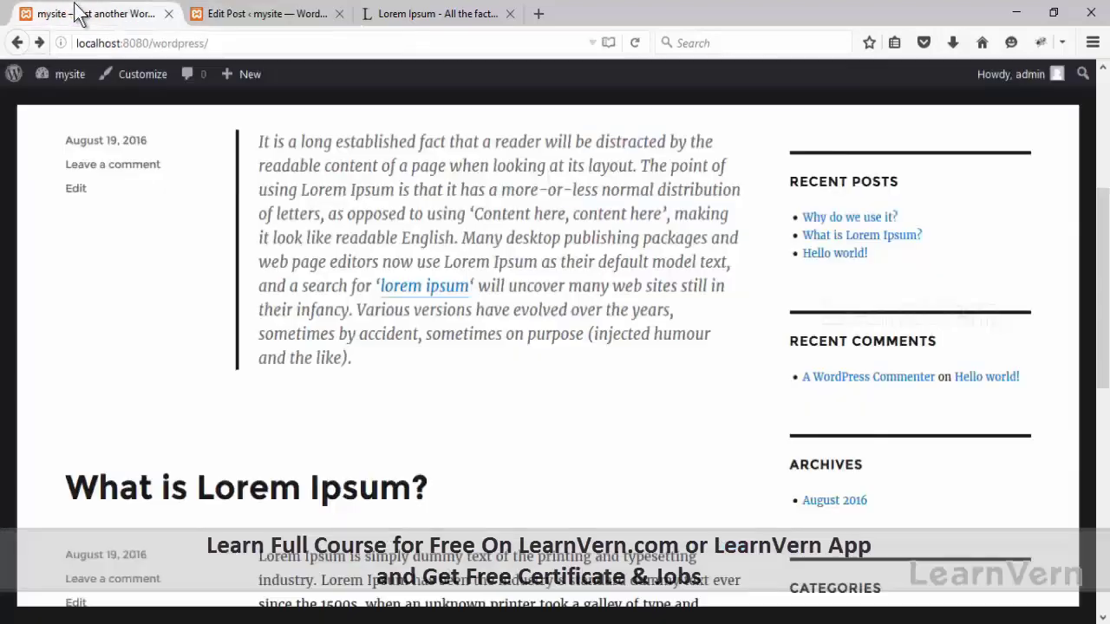
pyautogui.click(410, 286)
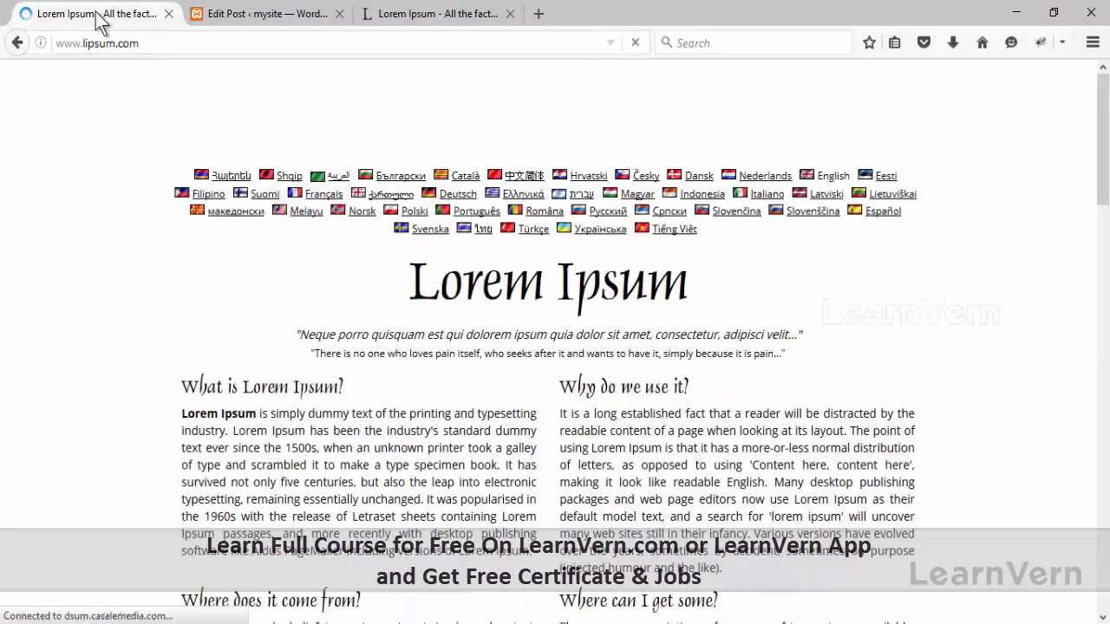
pyautogui.click(218, 14)
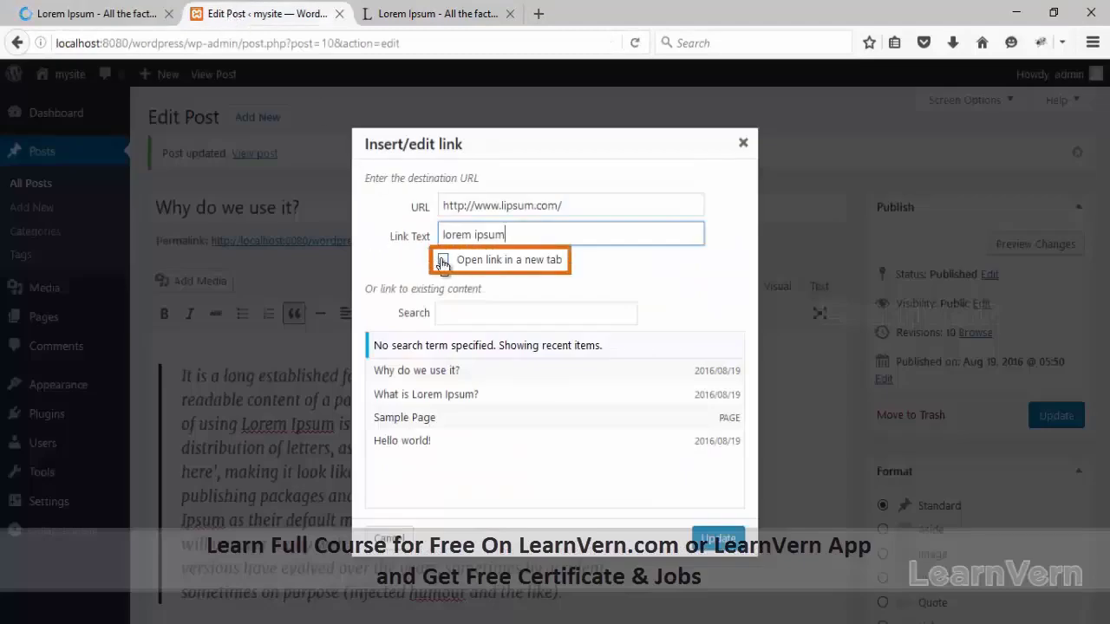
pyautogui.click(444, 261)
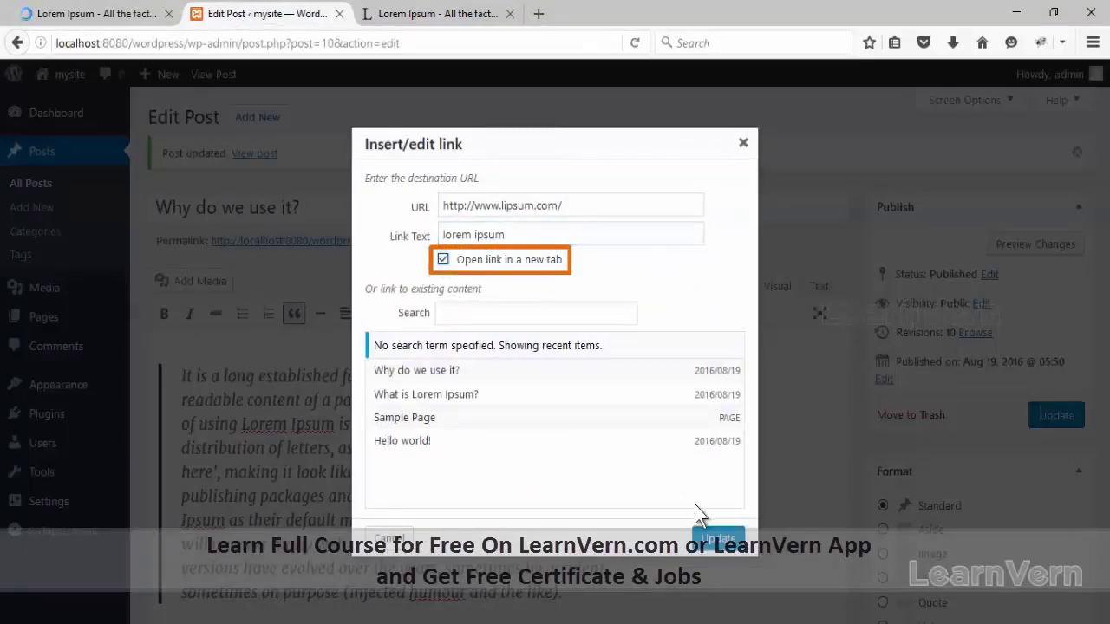
pyautogui.click(717, 537)
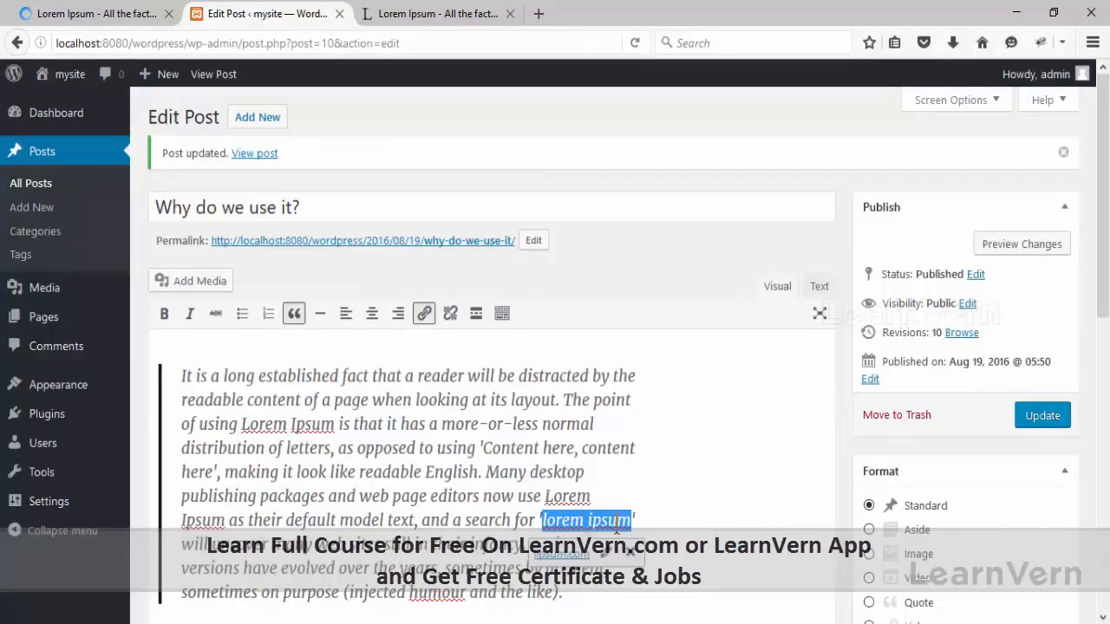
pyautogui.click(1029, 421)
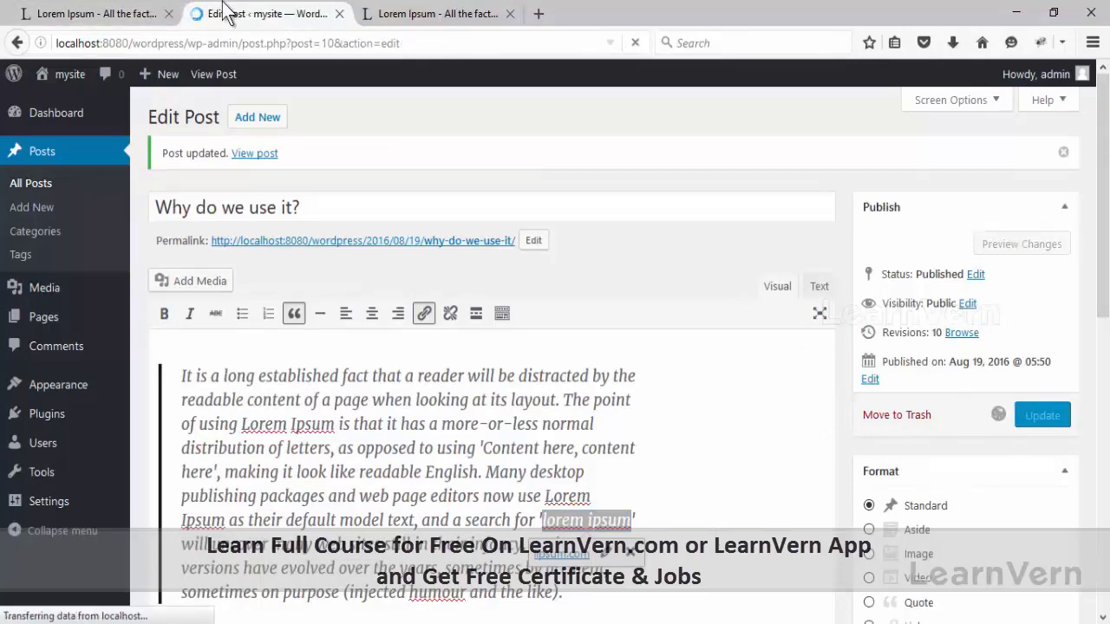
# Step: Open the published post and follow its 'lorem ipsum' link
pyautogui.click(113, 16)
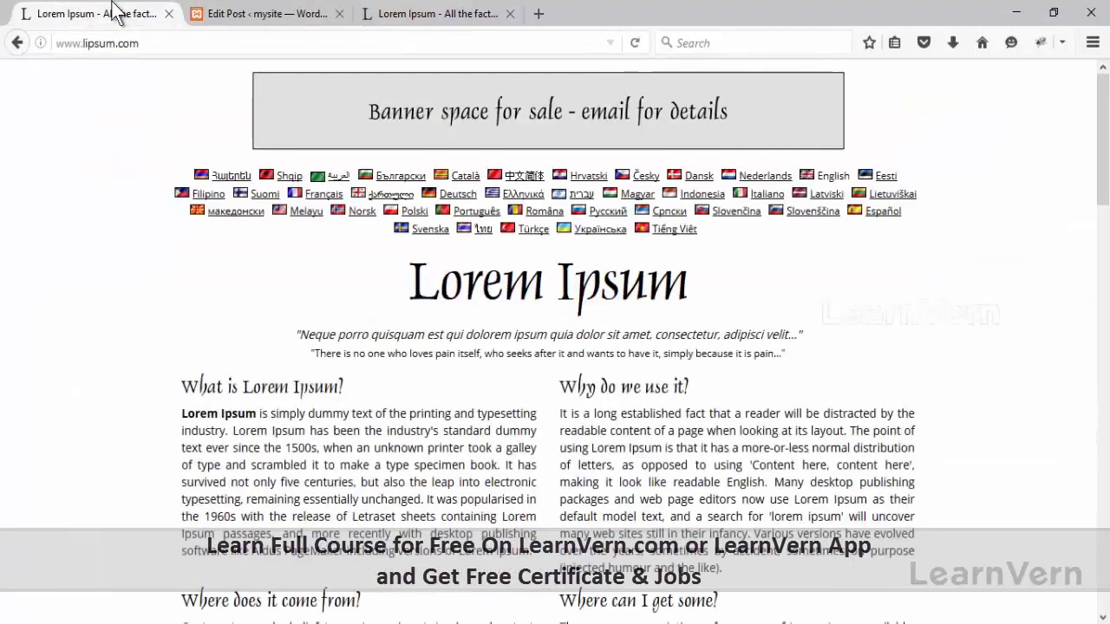
pyautogui.click(73, 42)
pyautogui.click(276, 12)
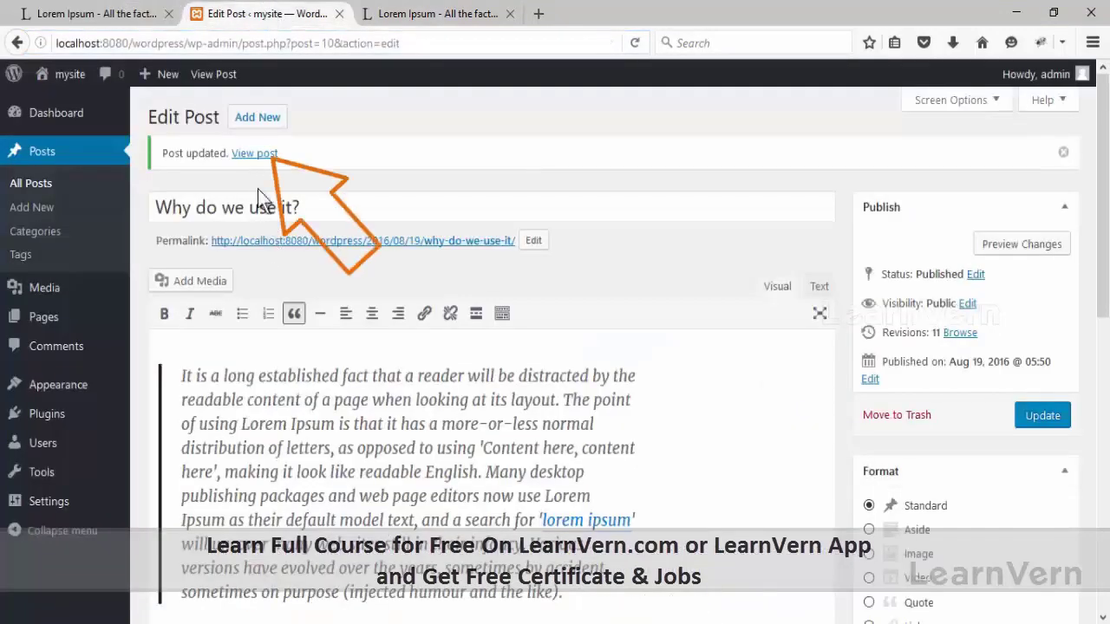
pyautogui.click(257, 156)
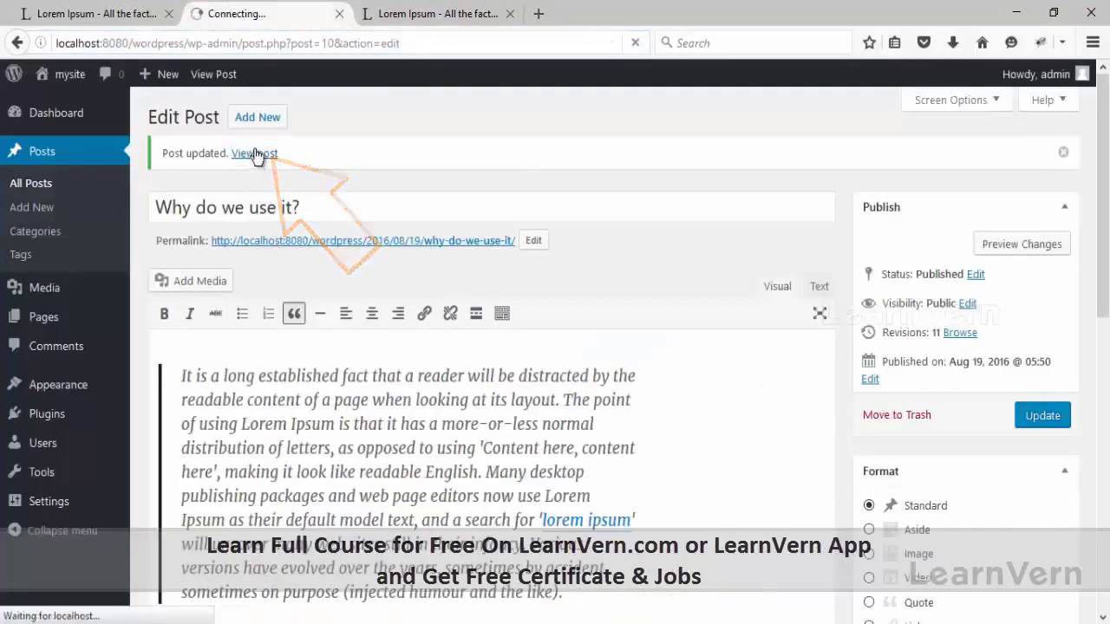
pyautogui.scroll(-4, 276, 230)
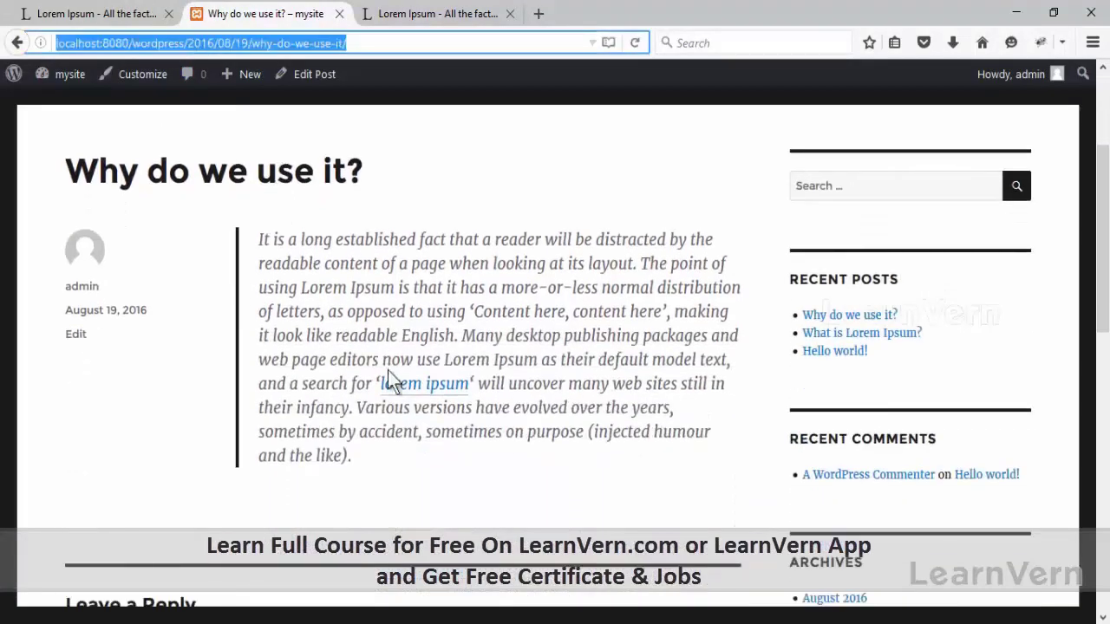
pyautogui.click(406, 387)
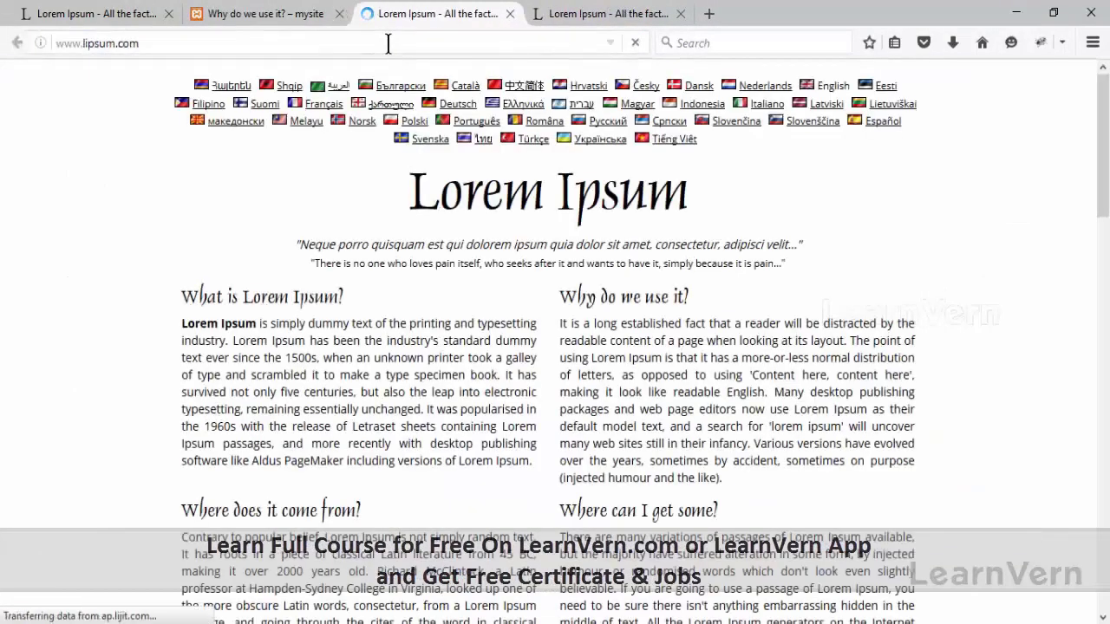
# Step: Test the link again, close the extra lipsum.com tab and return to the post editor
pyautogui.click(293, 13)
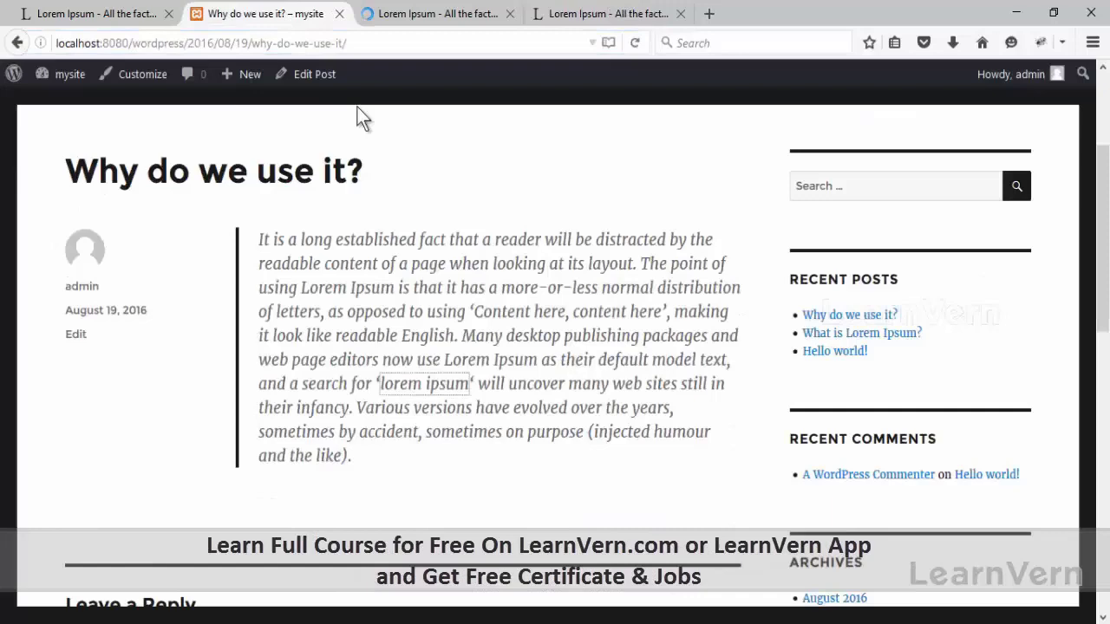
pyautogui.click(434, 391)
pyautogui.click(680, 13)
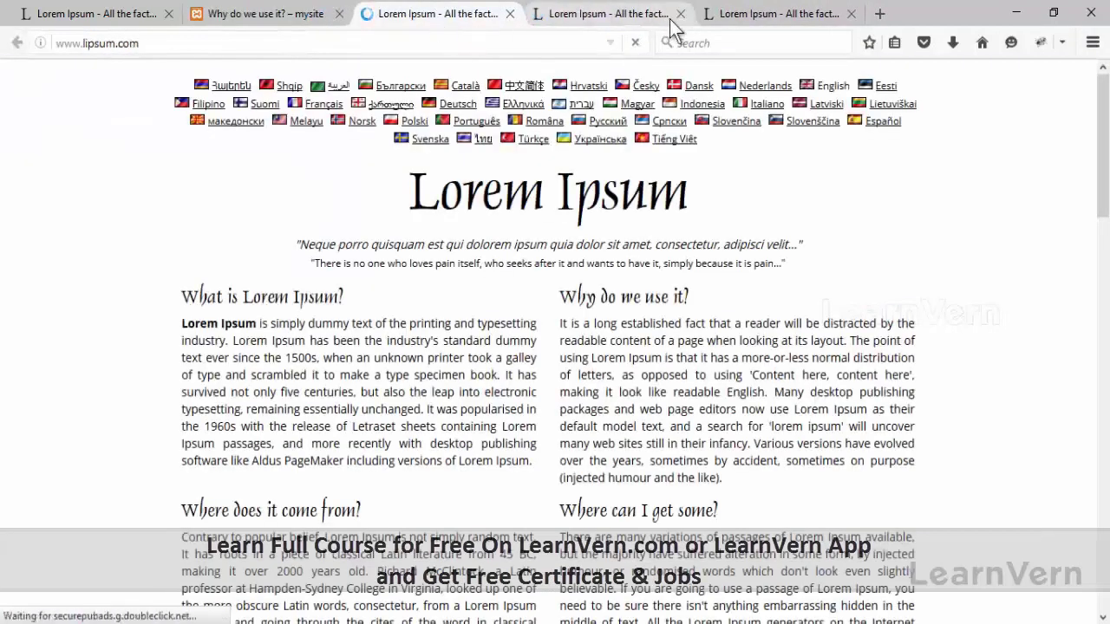
pyautogui.click(224, 13)
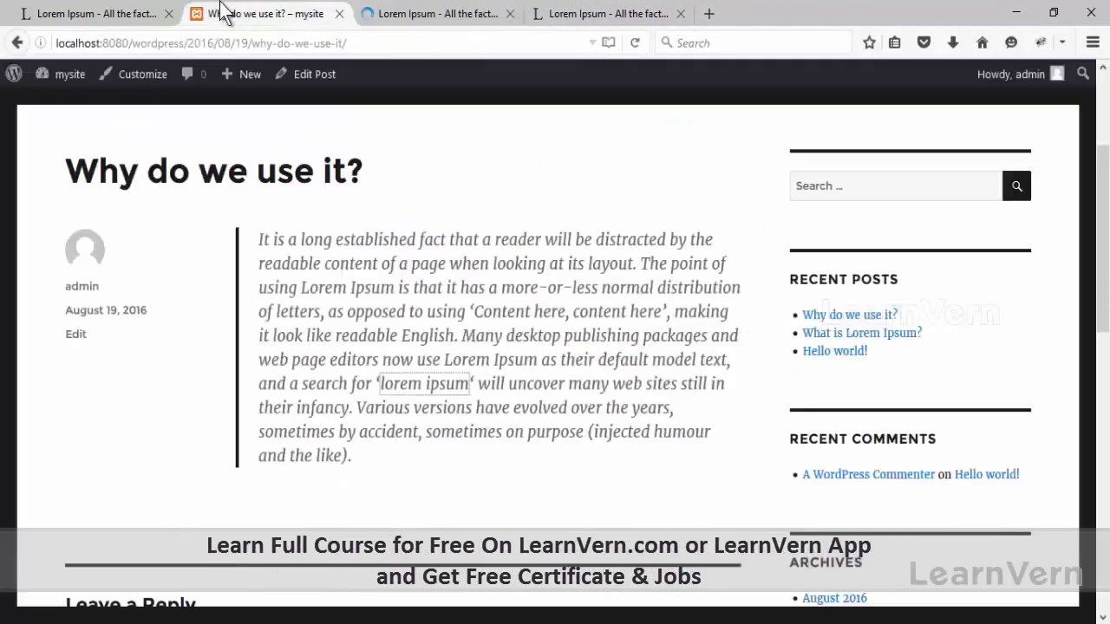
pyautogui.click(18, 43)
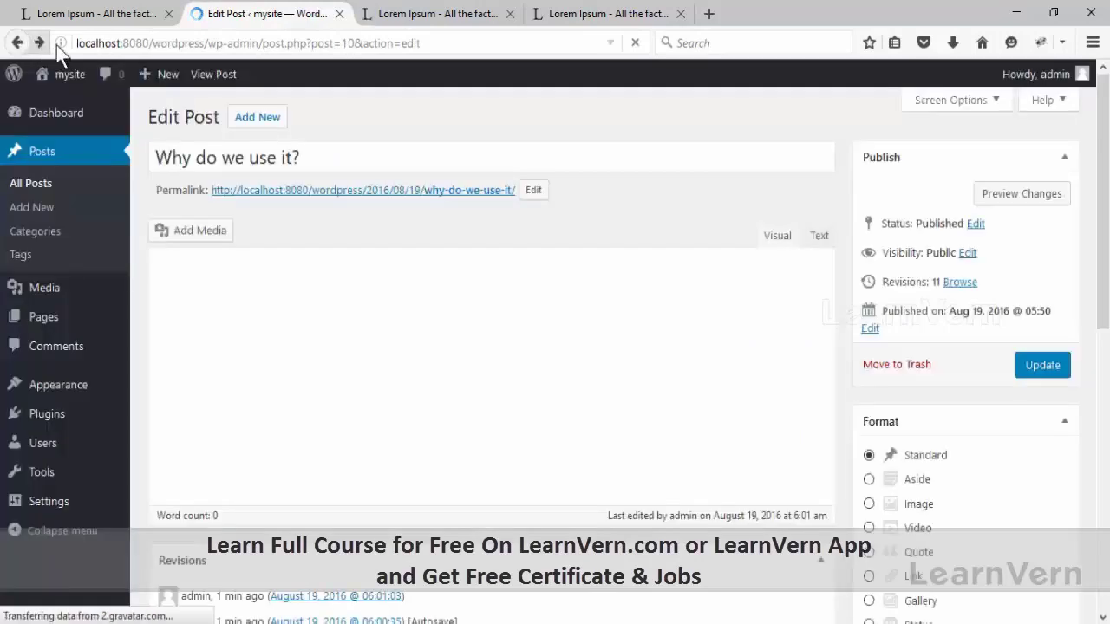
# Step: Select the linked 'lorem ipsum' in the blockquote and unlink it
pyautogui.moveTo(545, 470); pyautogui.dragTo(629, 471)
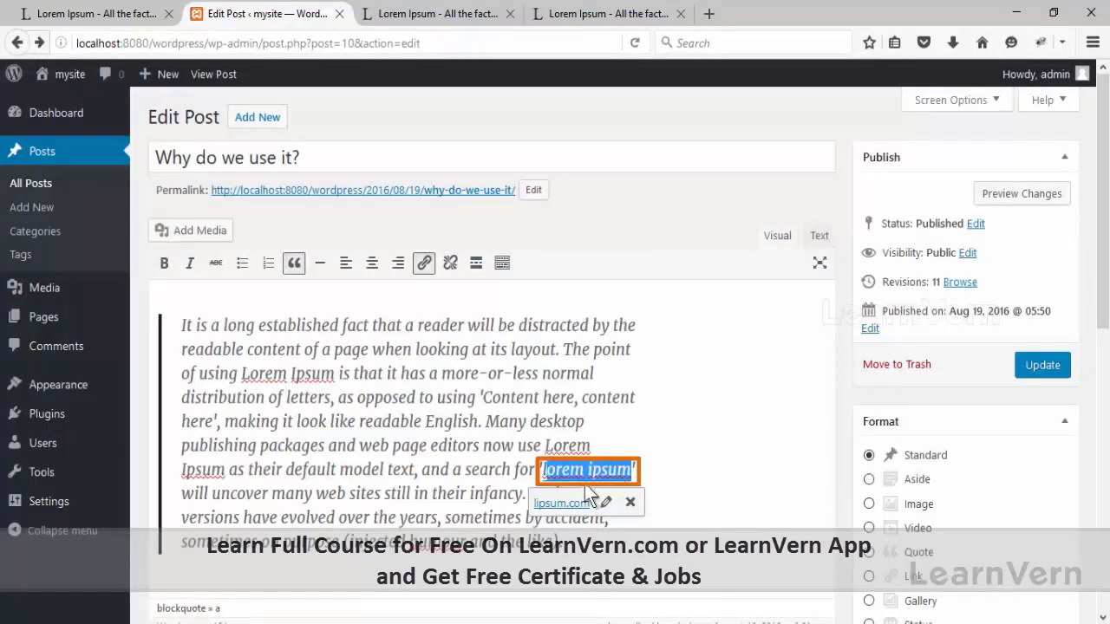
pyautogui.click(544, 470)
pyautogui.moveTo(548, 470); pyautogui.dragTo(631, 470)
pyautogui.click(546, 460)
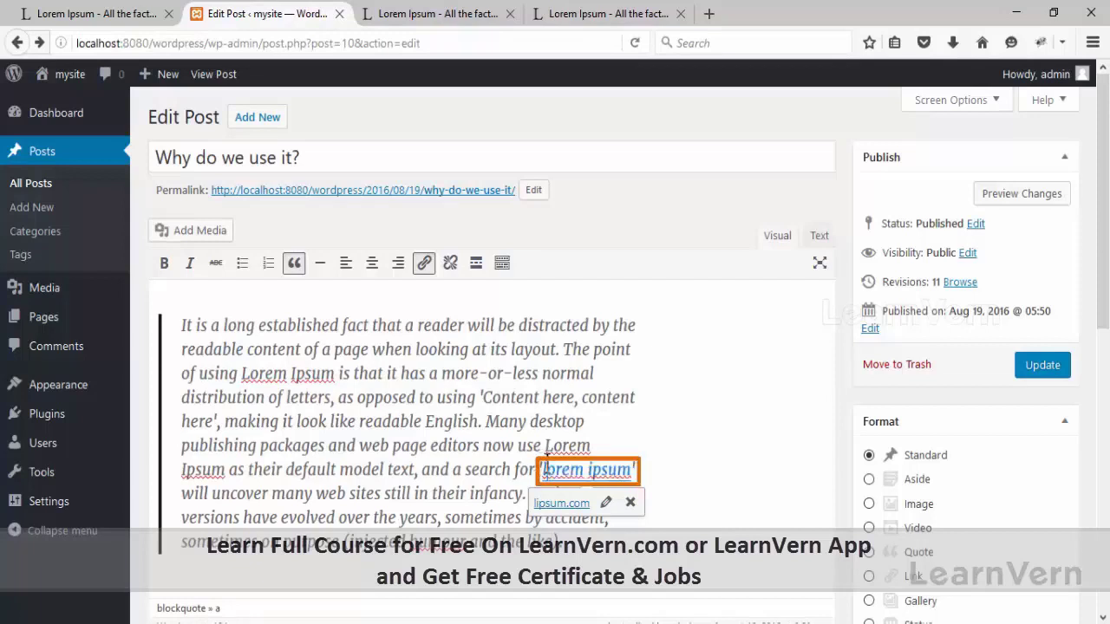
pyautogui.click(695, 460)
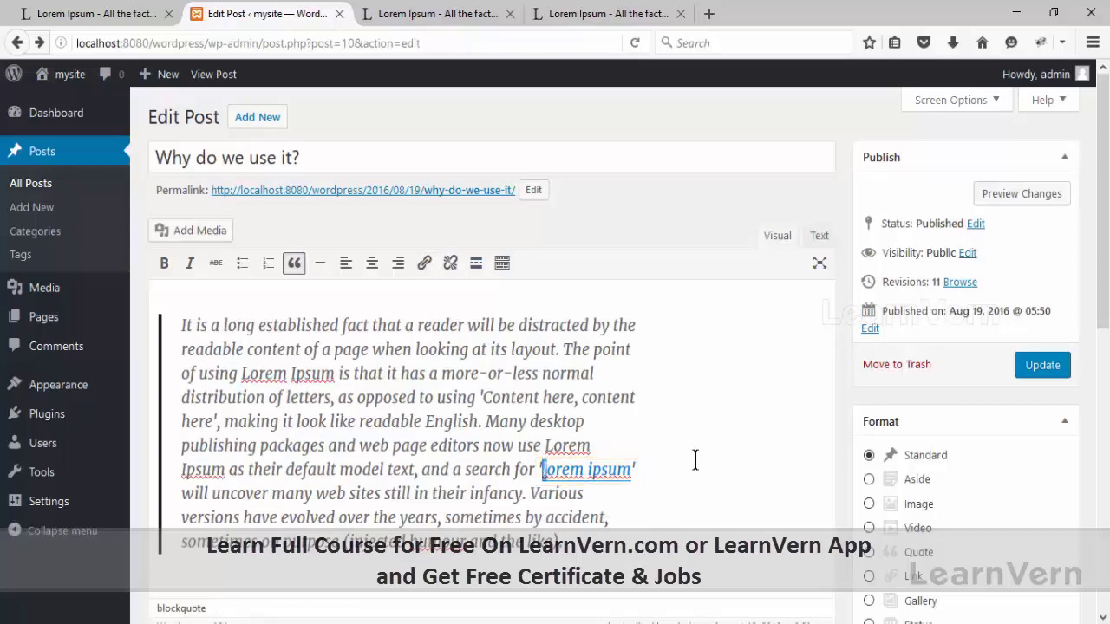
pyautogui.keyDown('shift'); pyautogui.click(694, 459); pyautogui.keyUp('shift')
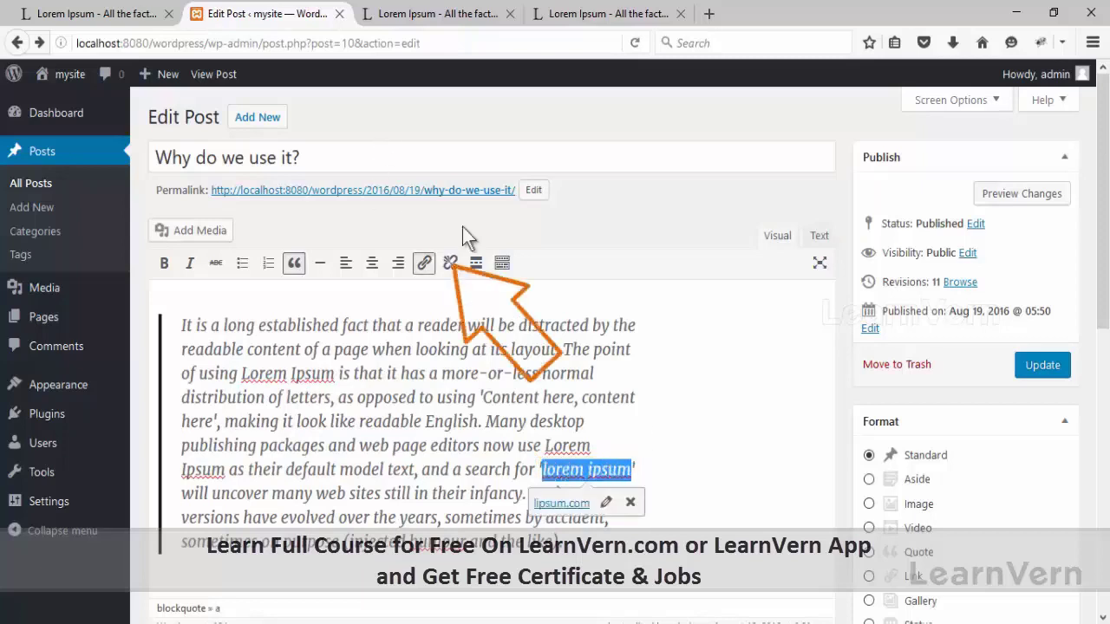
pyautogui.click(451, 267)
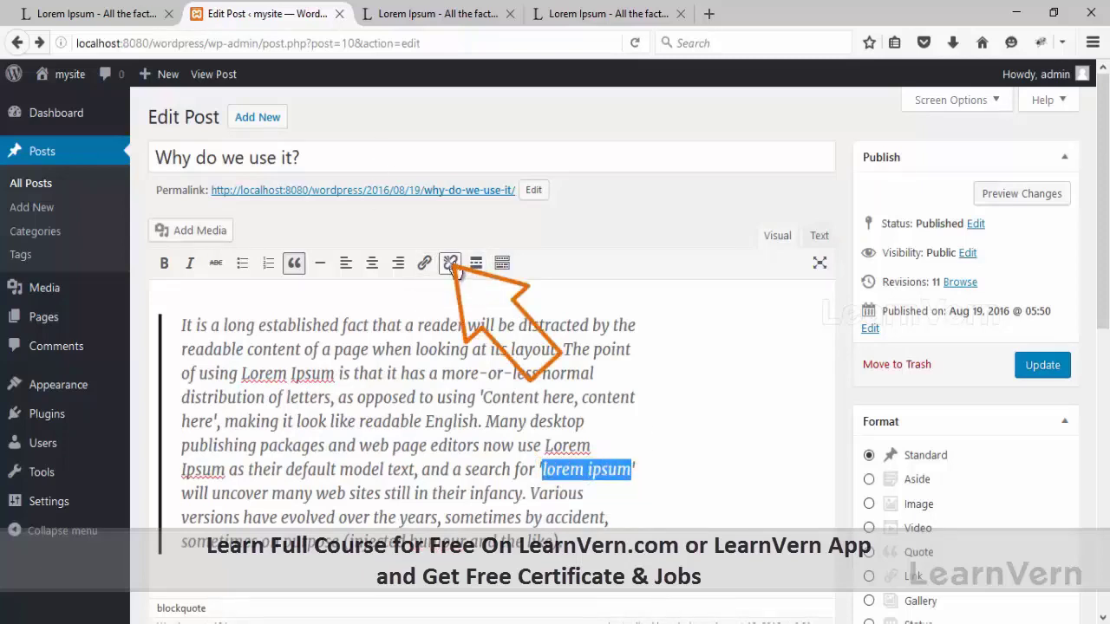
pyautogui.click(675, 464)
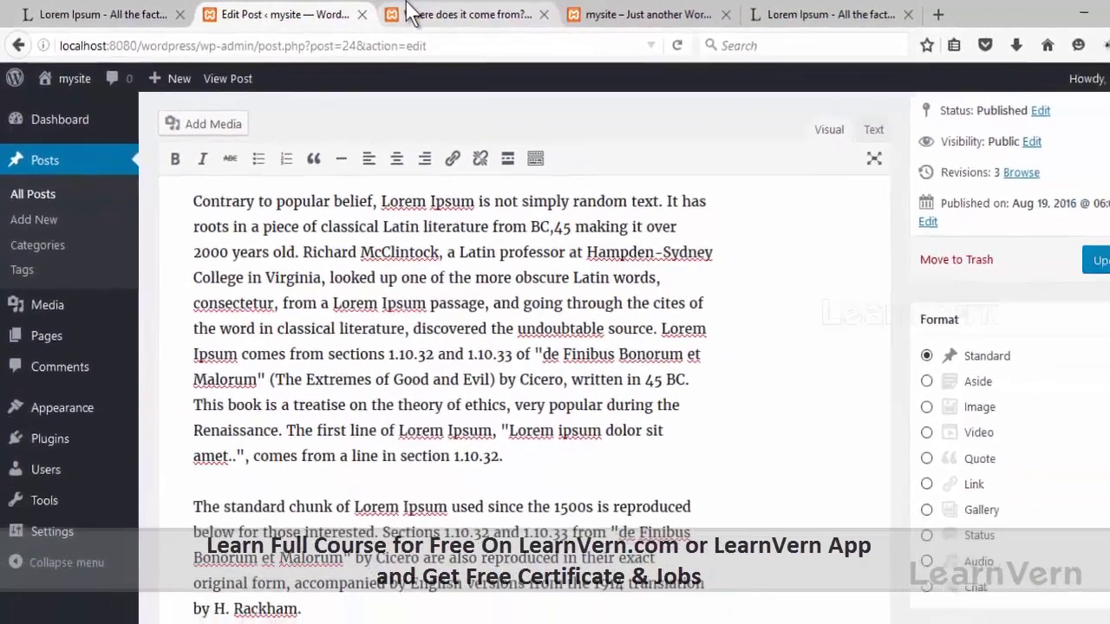
# Step: Switch to the browser tab previewing 'Where does it come from?'
pyautogui.click(411, 14)
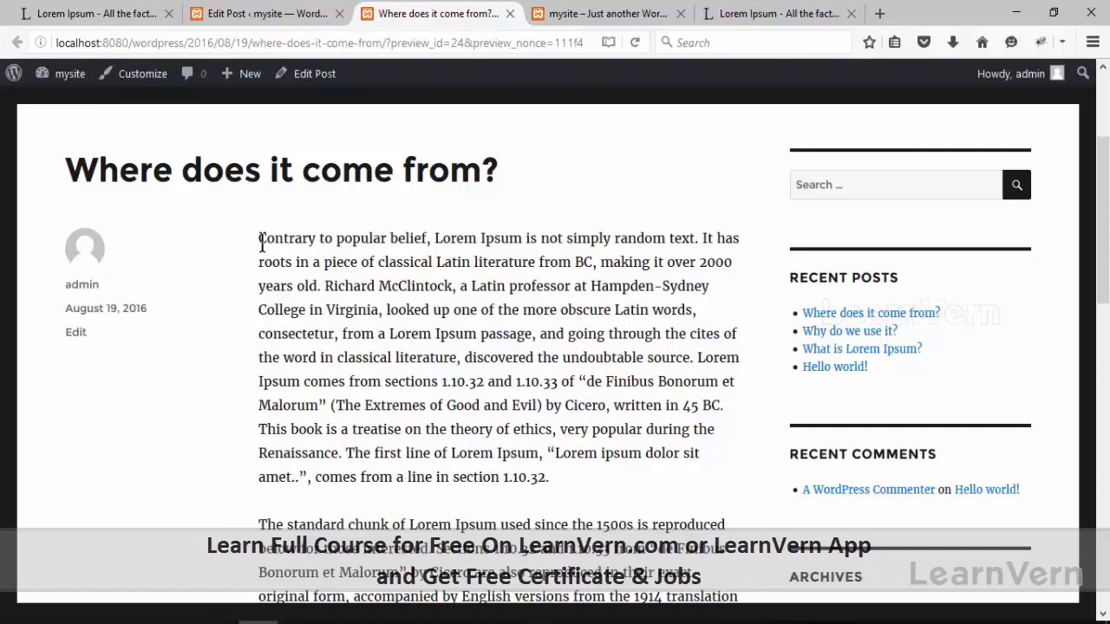
# Step: Open the site's home page to see how the post is listed, then return to the editor
pyautogui.scroll(2, 166, 188)
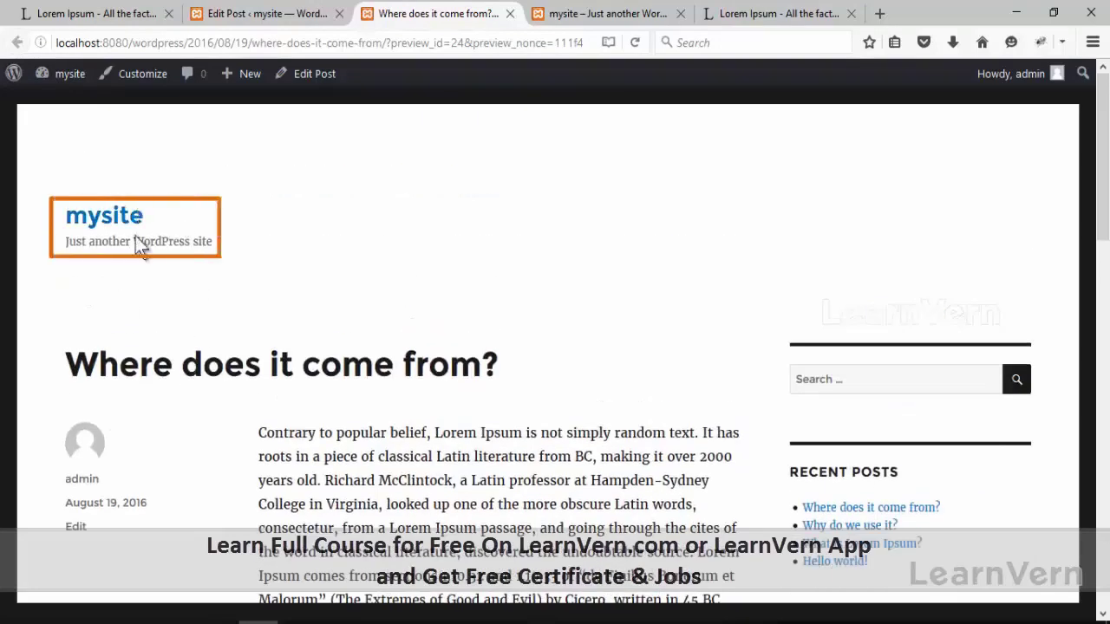
pyautogui.click(86, 217)
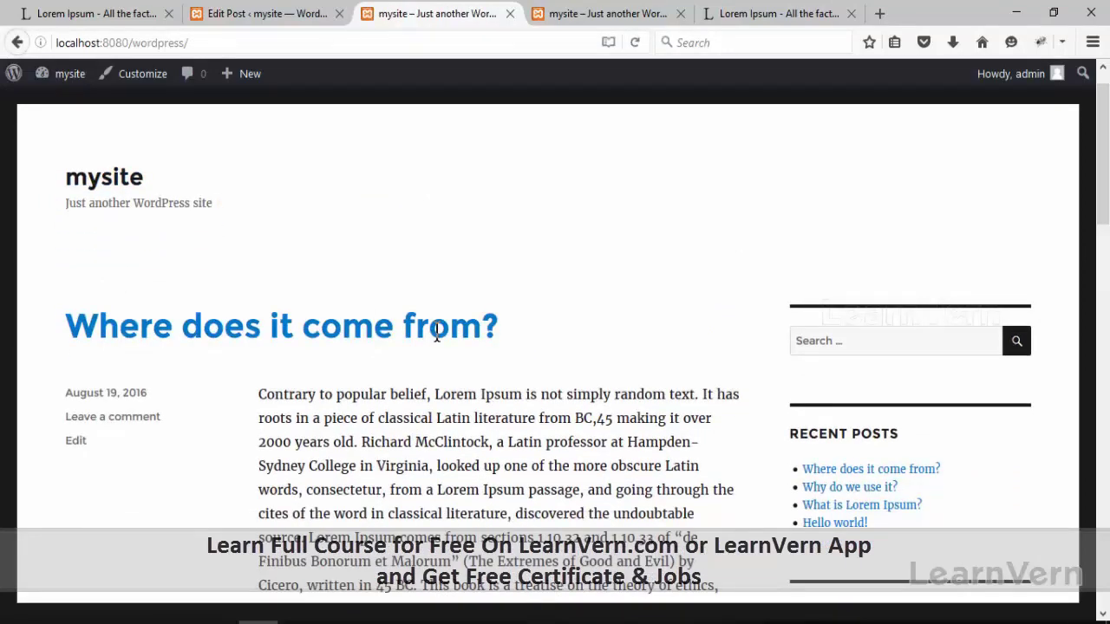
pyautogui.scroll(-3, 436, 336)
pyautogui.scroll(2, 350, 390)
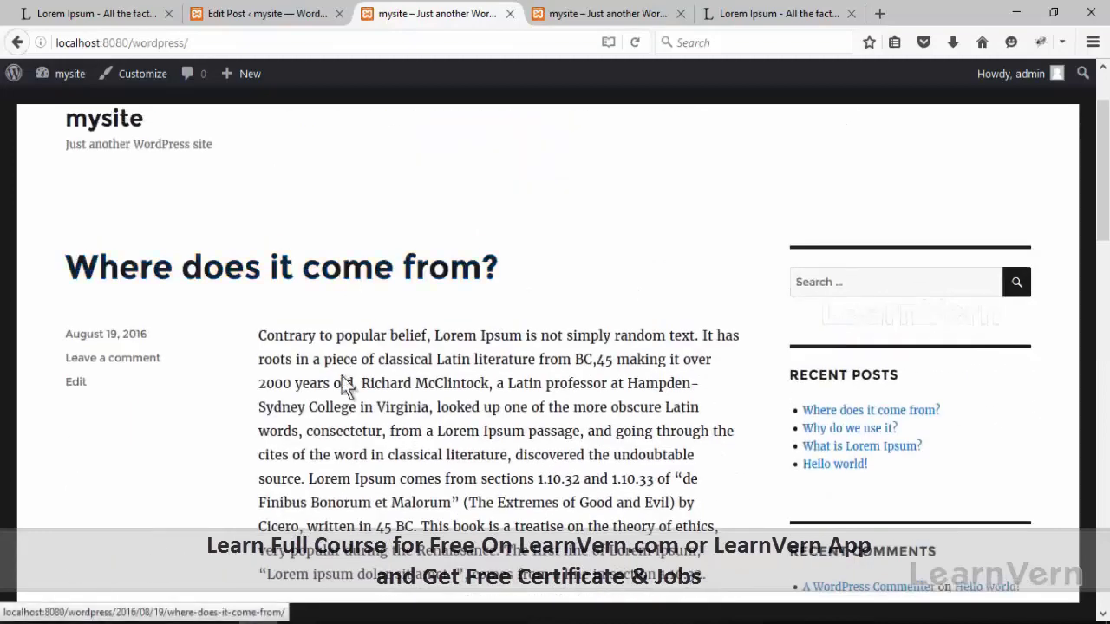
pyautogui.scroll(-2, 347, 381)
pyautogui.scroll(3, 282, 265)
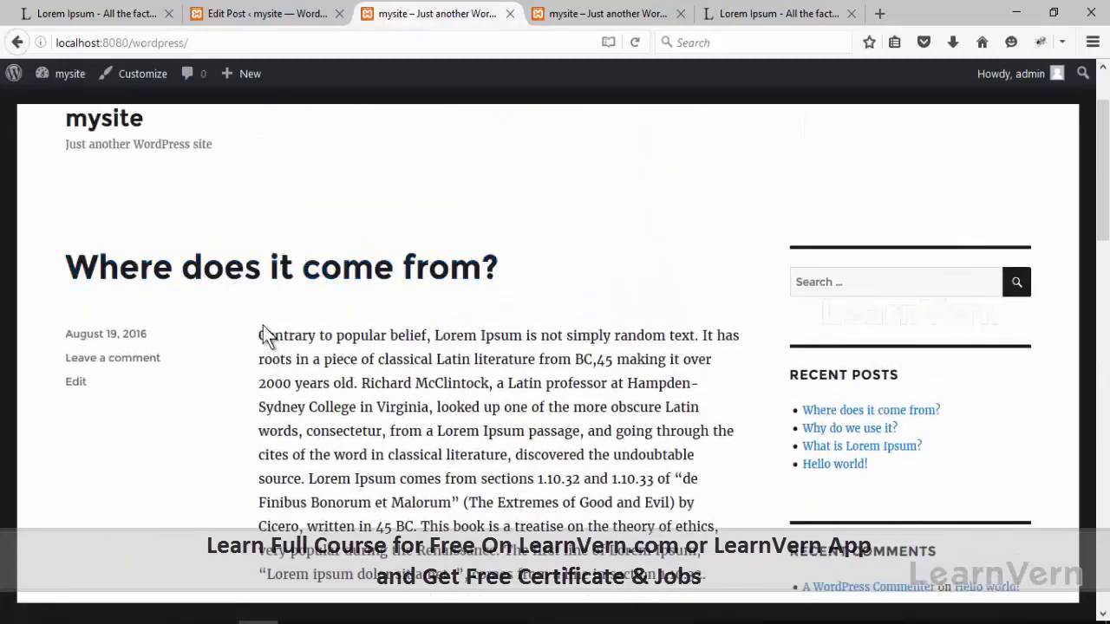
pyautogui.click(295, 13)
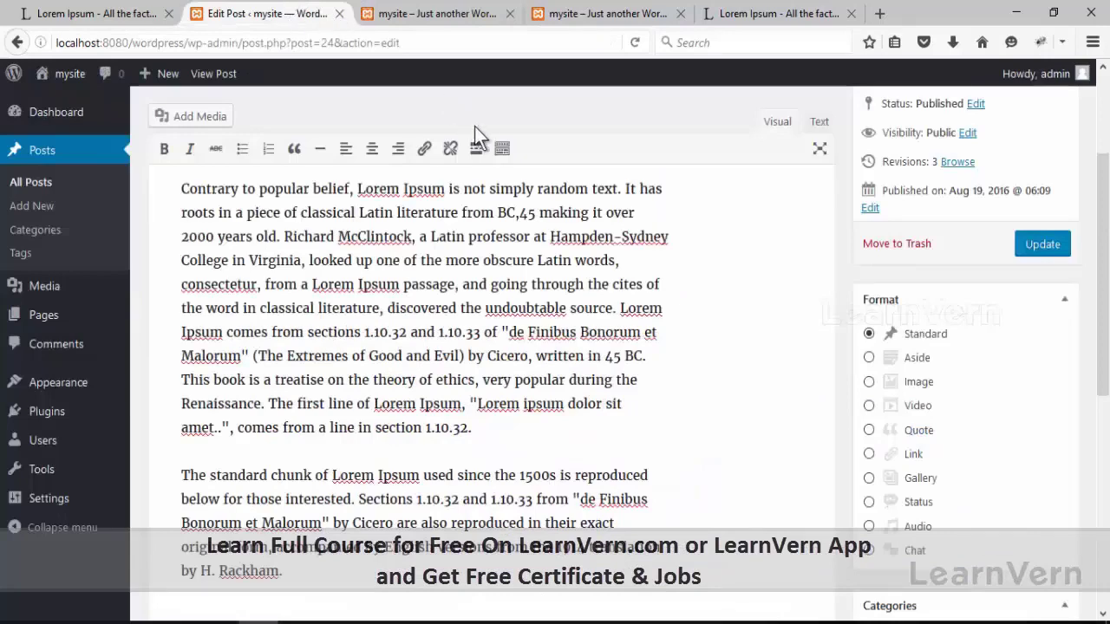
# Step: Compare the live post against the editor a few times, ending on Edit Post
pyautogui.click(421, 13)
pyautogui.scroll(-5, 478, 348)
pyautogui.scroll(4, 478, 348)
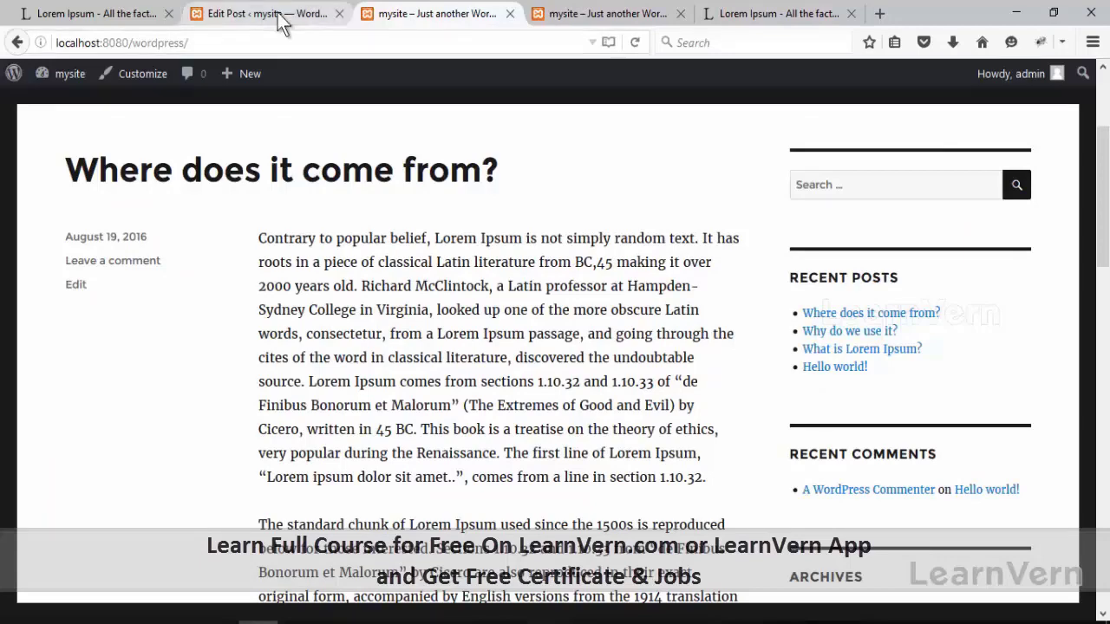
pyautogui.click(280, 22)
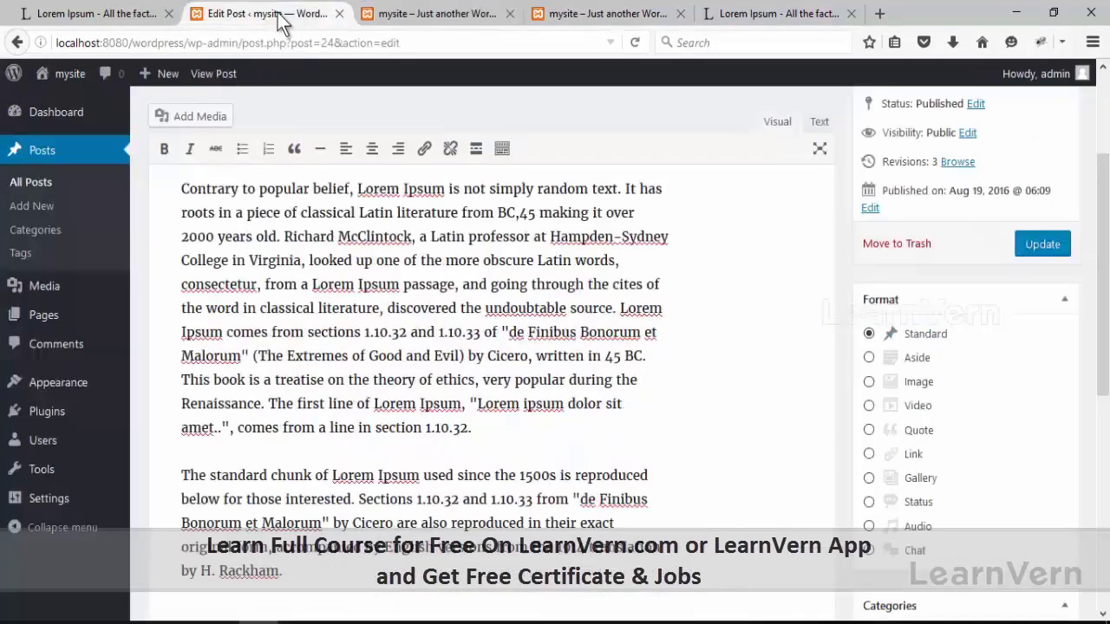
pyautogui.scroll(2, 431, 371)
pyautogui.scroll(-4, 378, 320)
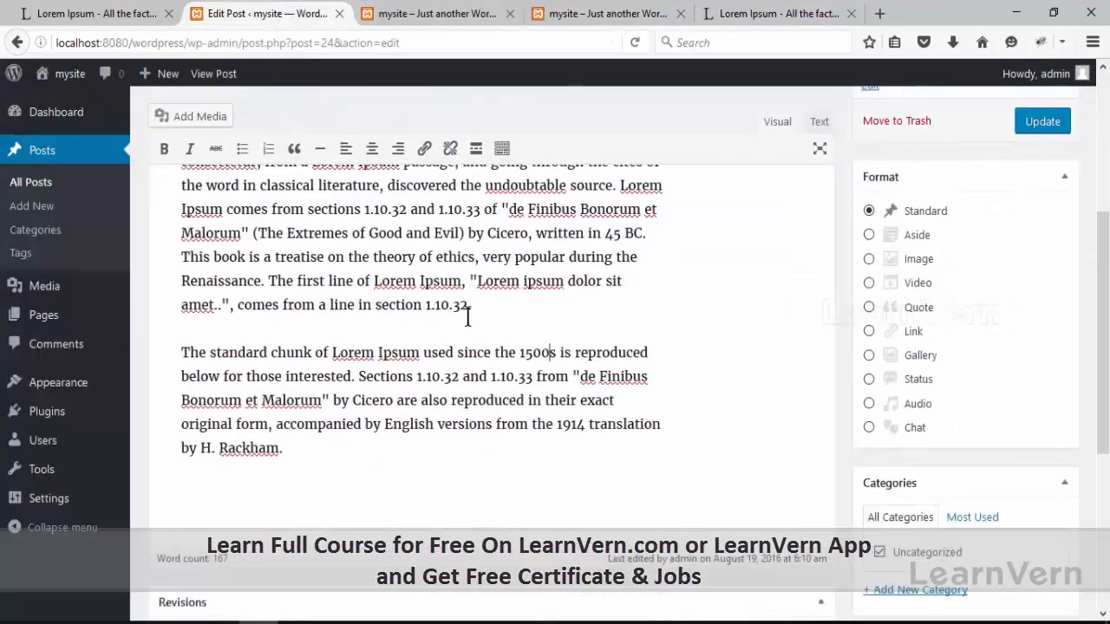
pyautogui.click(434, 13)
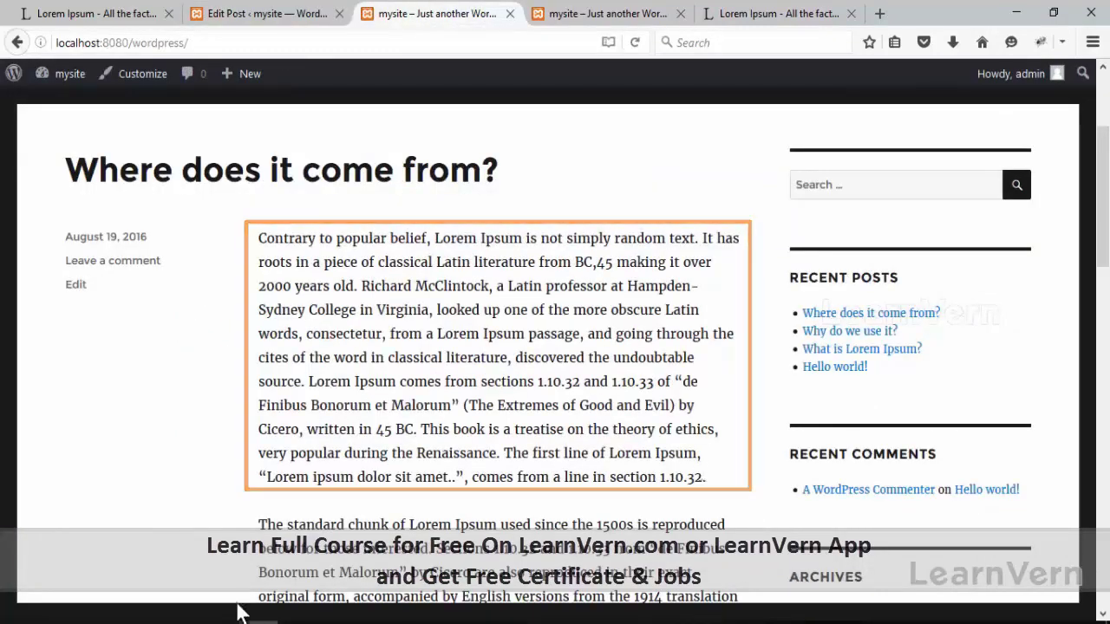
pyautogui.scroll(-3, 711, 483)
pyautogui.scroll(2, 265, 416)
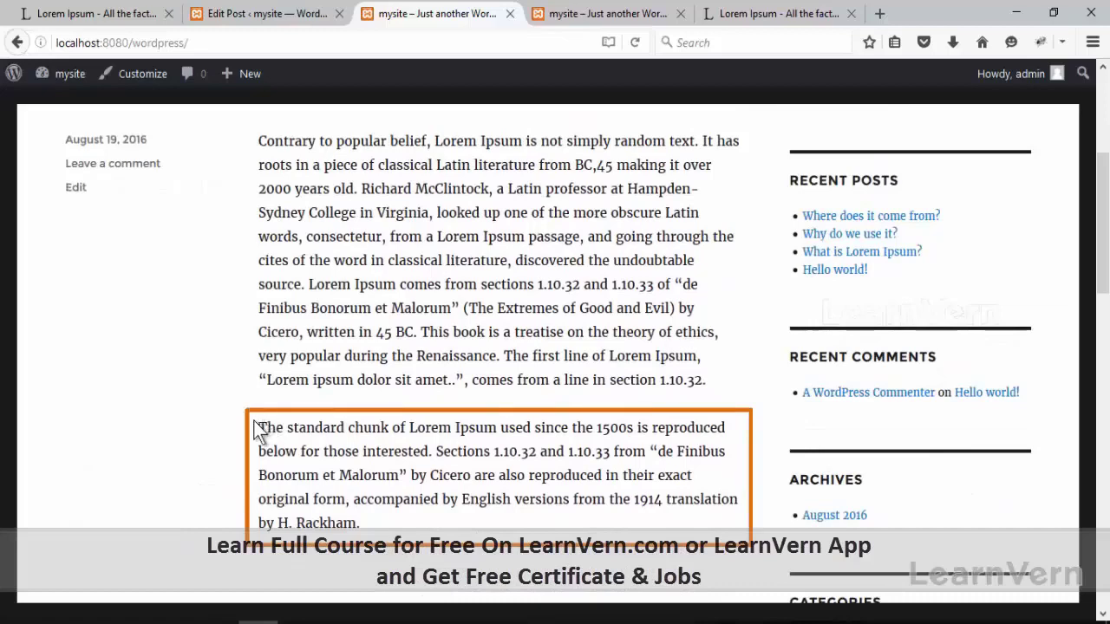
pyautogui.click(281, 17)
pyautogui.scroll(3, 529, 347)
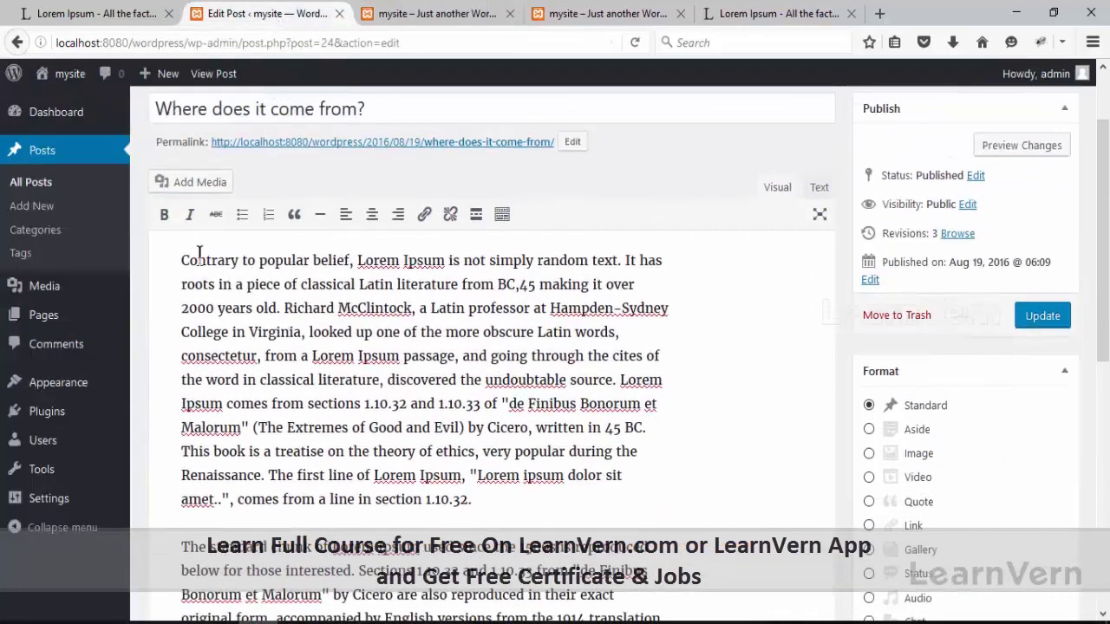
# Step: Insert a Read More tag after the first paragraph and reload the home page to check it
pyautogui.click(488, 503)
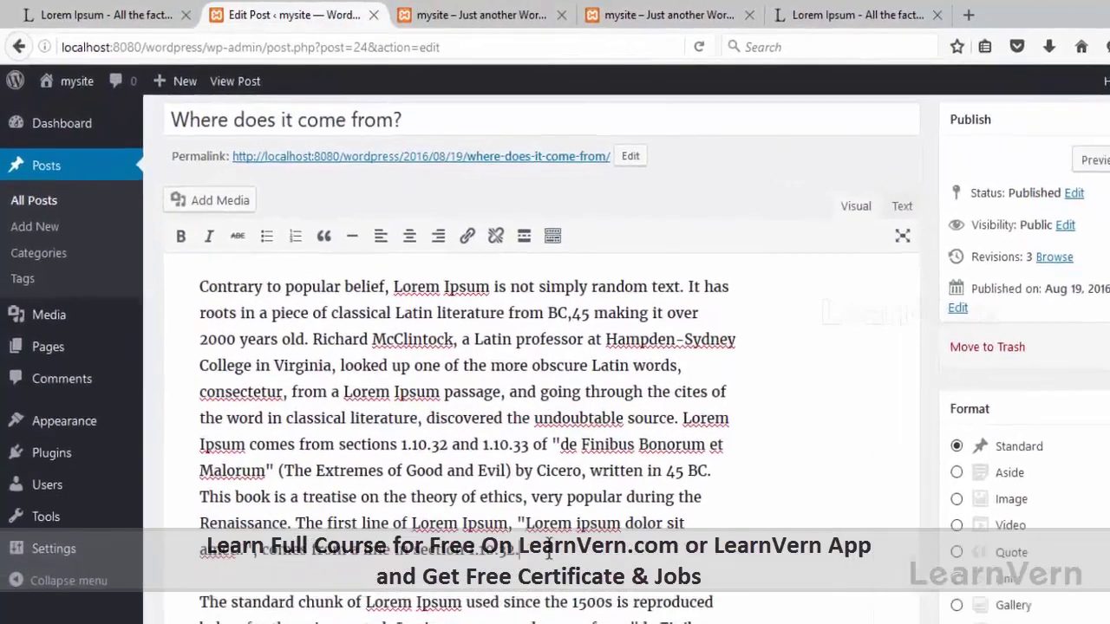
pyautogui.press('Return')
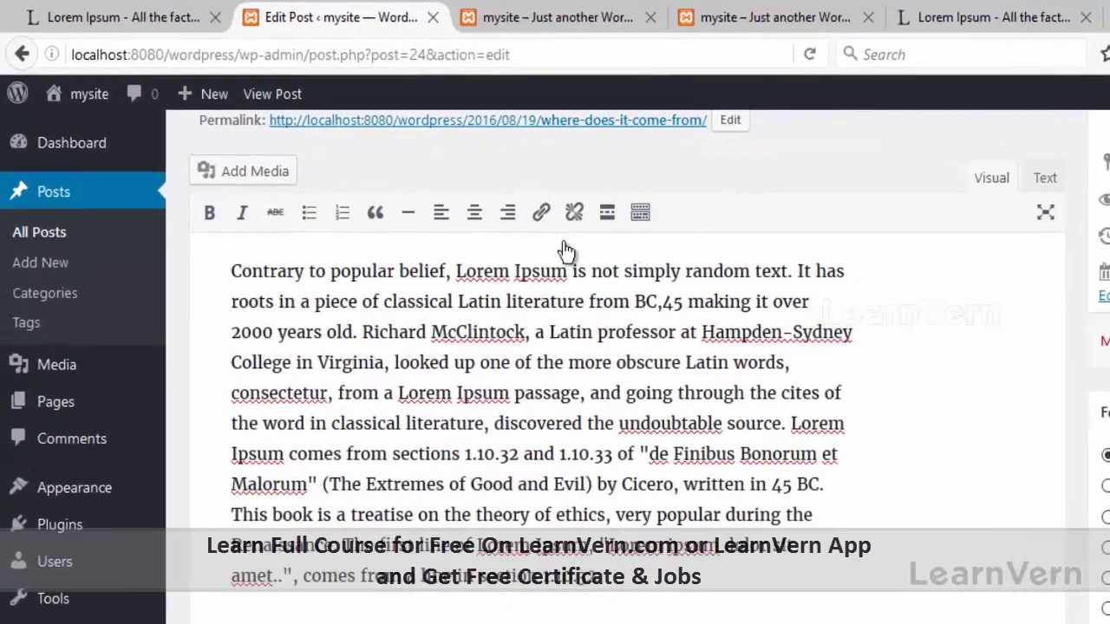
pyautogui.click(605, 218)
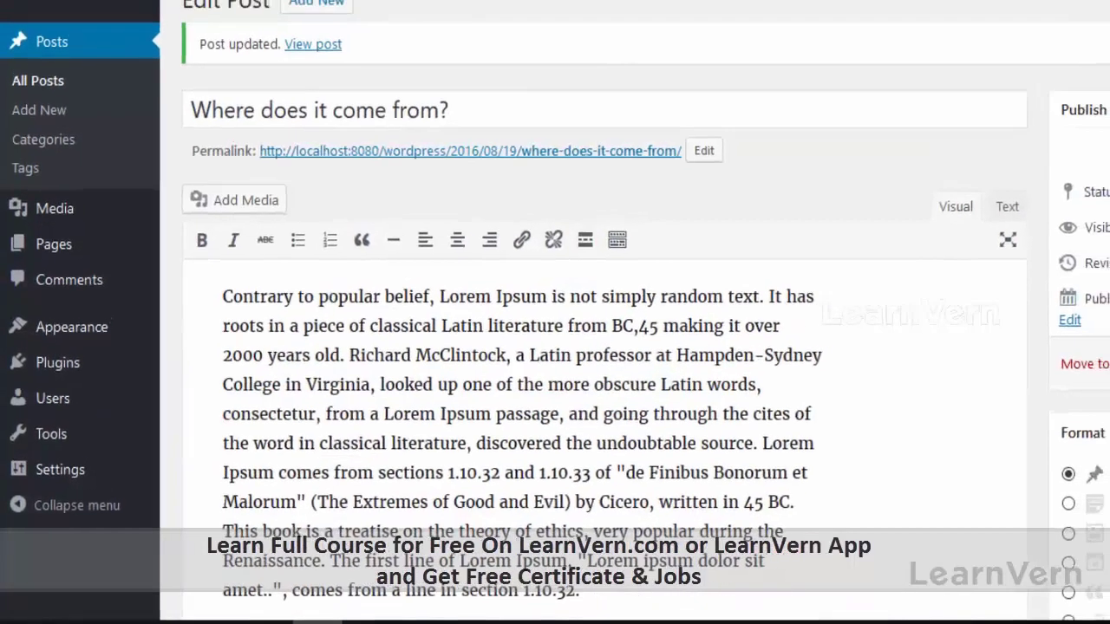
pyautogui.click(423, 17)
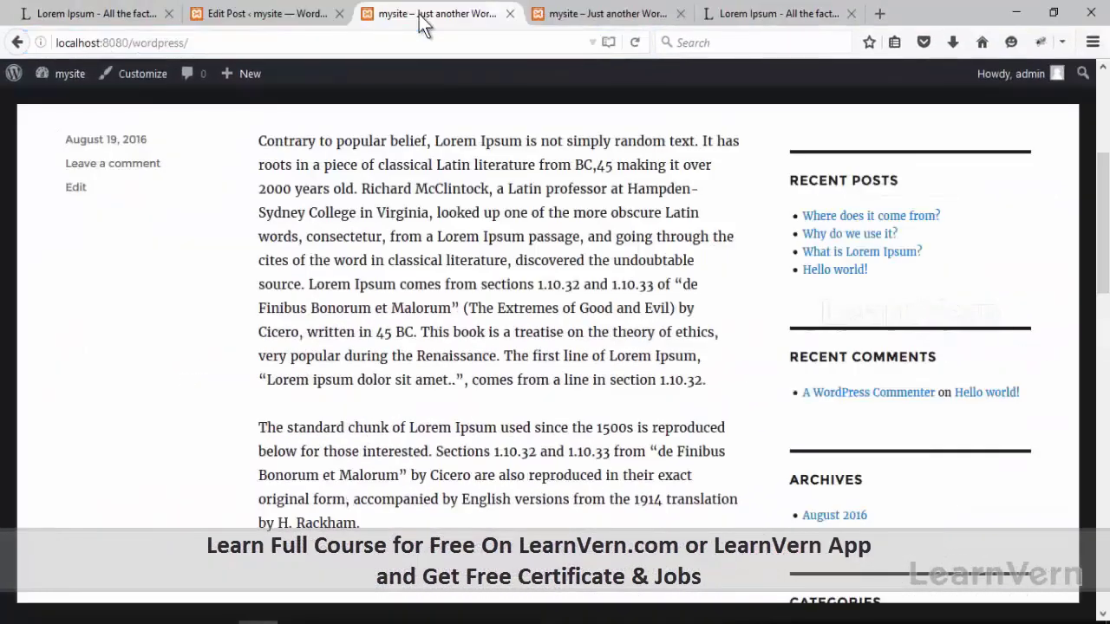
pyautogui.press('F5')
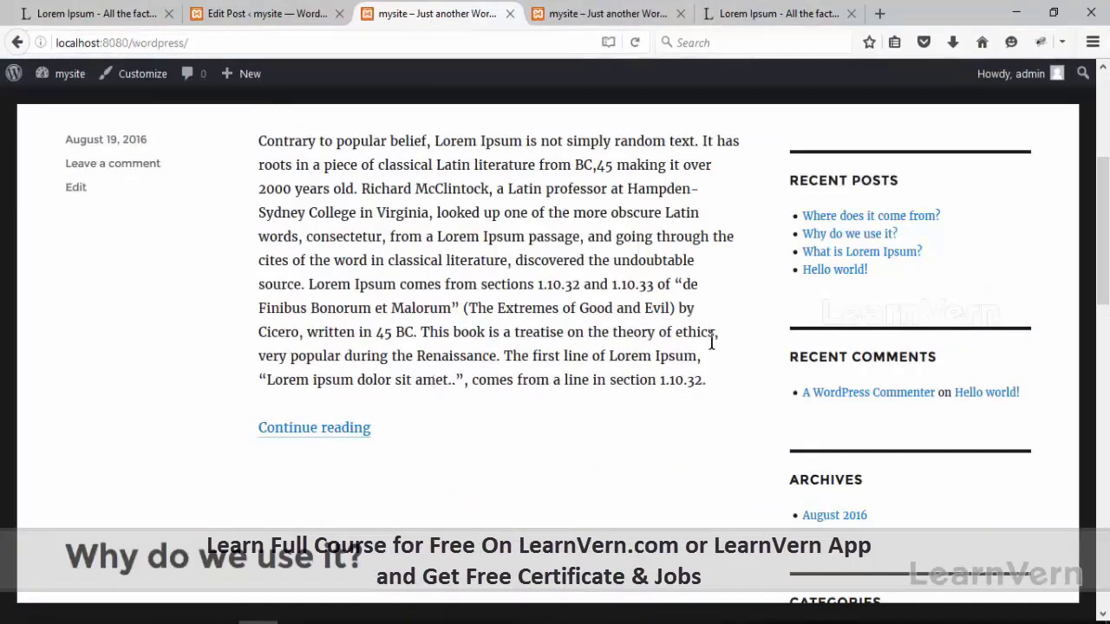
# Step: Open the full post via Continue reading and strip #more-24 from its address
pyautogui.click(317, 430)
pyautogui.scroll(3, 311, 313)
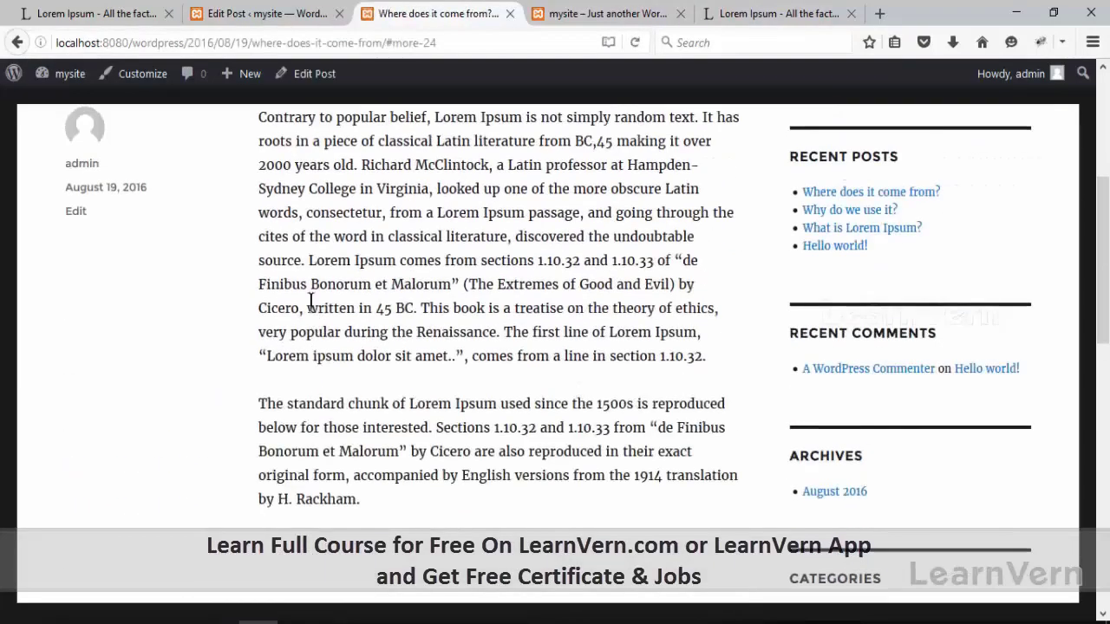
pyautogui.scroll(3, 312, 303)
pyautogui.scroll(-2, 314, 303)
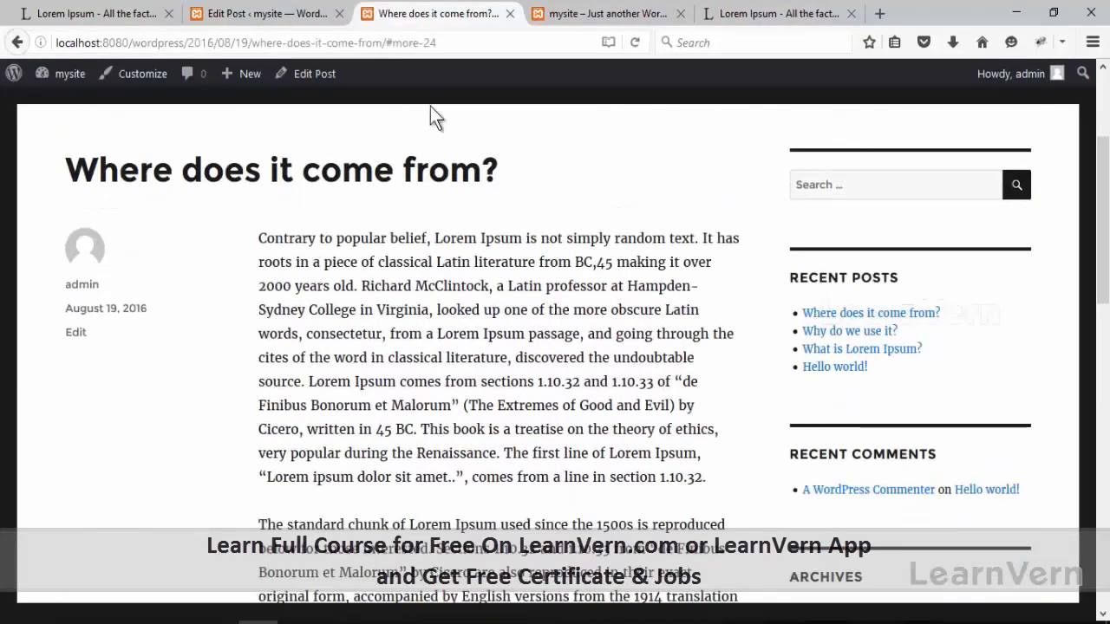
pyautogui.moveTo(384, 43); pyautogui.dragTo(478, 39)
pyautogui.press('BackSpace')
pyautogui.press('Return')
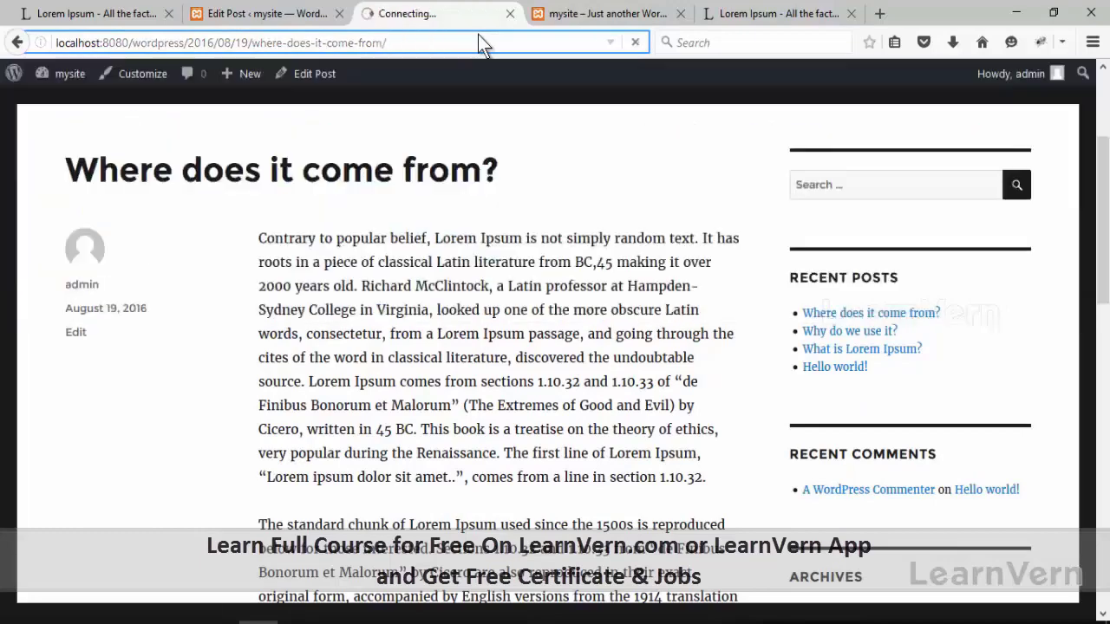
# Step: Remove the slug to reload the home page, follow Continue reading again, then return to editing
pyautogui.scroll(-5, 349, 263)
pyautogui.scroll(5, 349, 264)
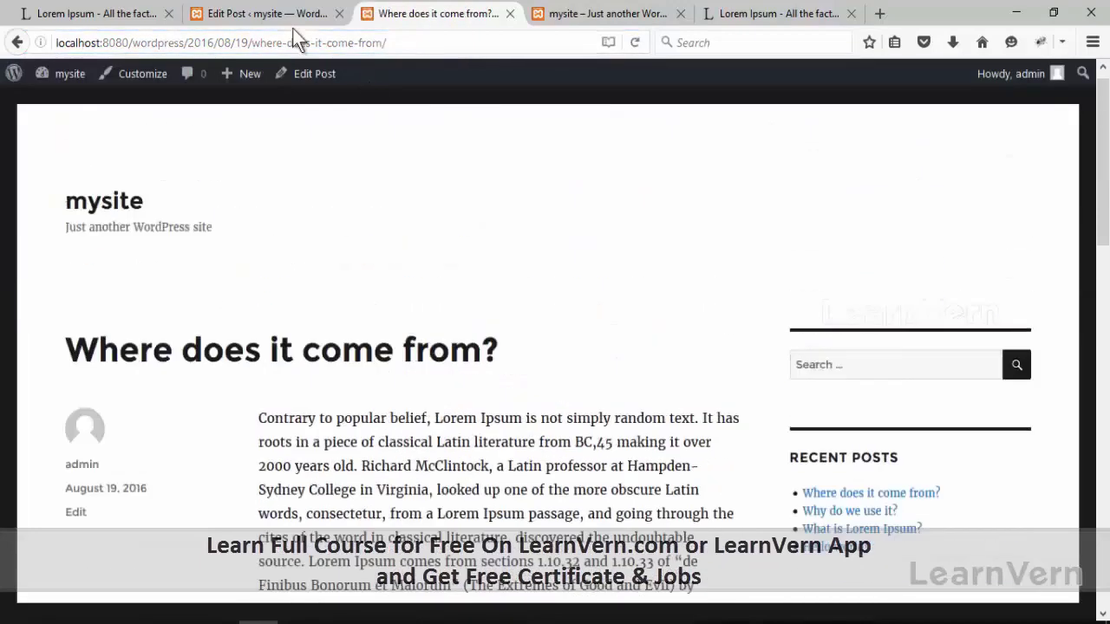
pyautogui.moveTo(251, 43); pyautogui.dragTo(388, 42)
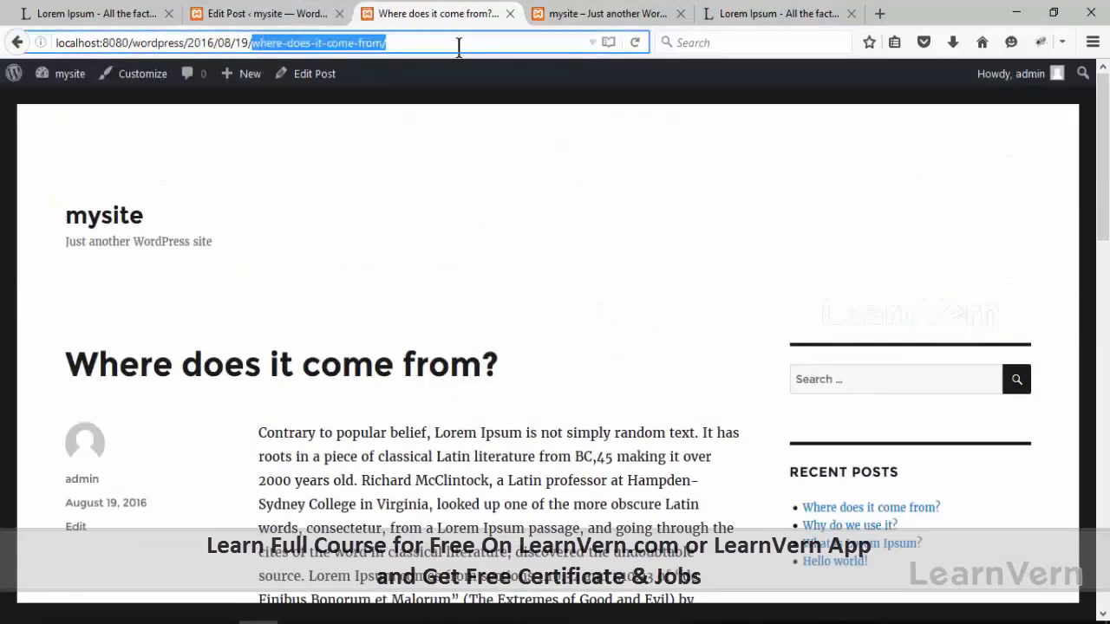
pyautogui.press('BackSpace')
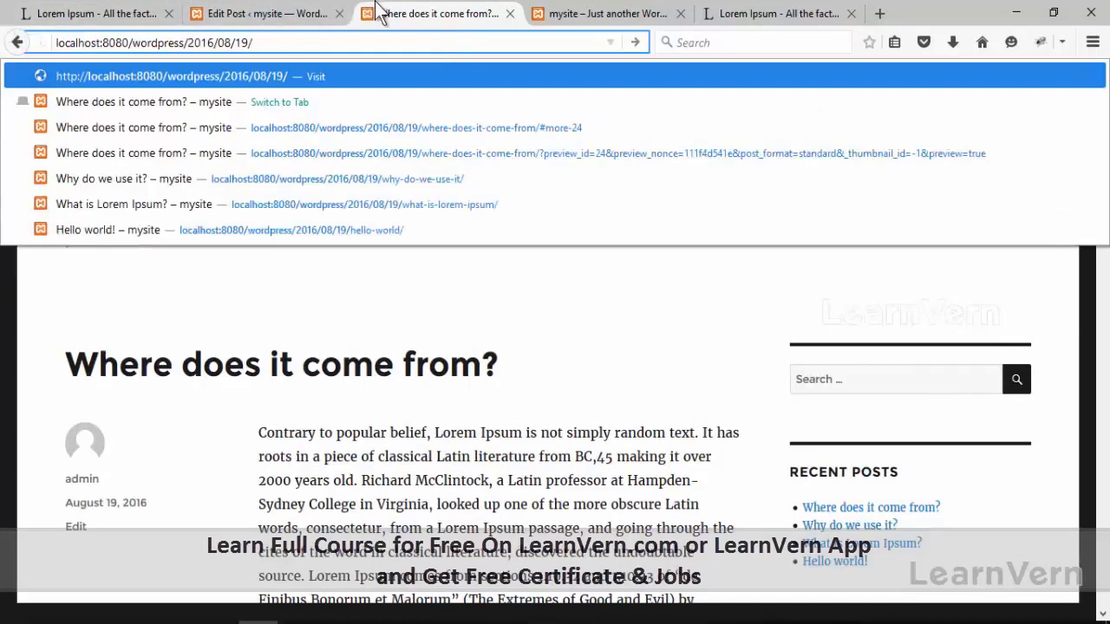
pyautogui.press('Return')
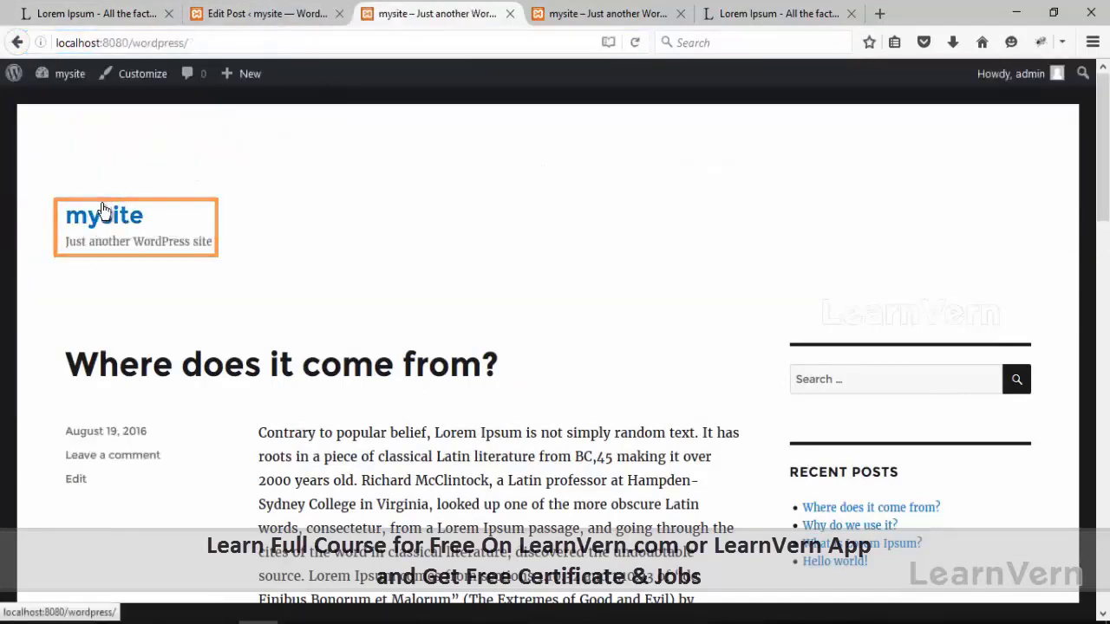
pyautogui.scroll(-3, 416, 322)
pyautogui.scroll(2, 332, 348)
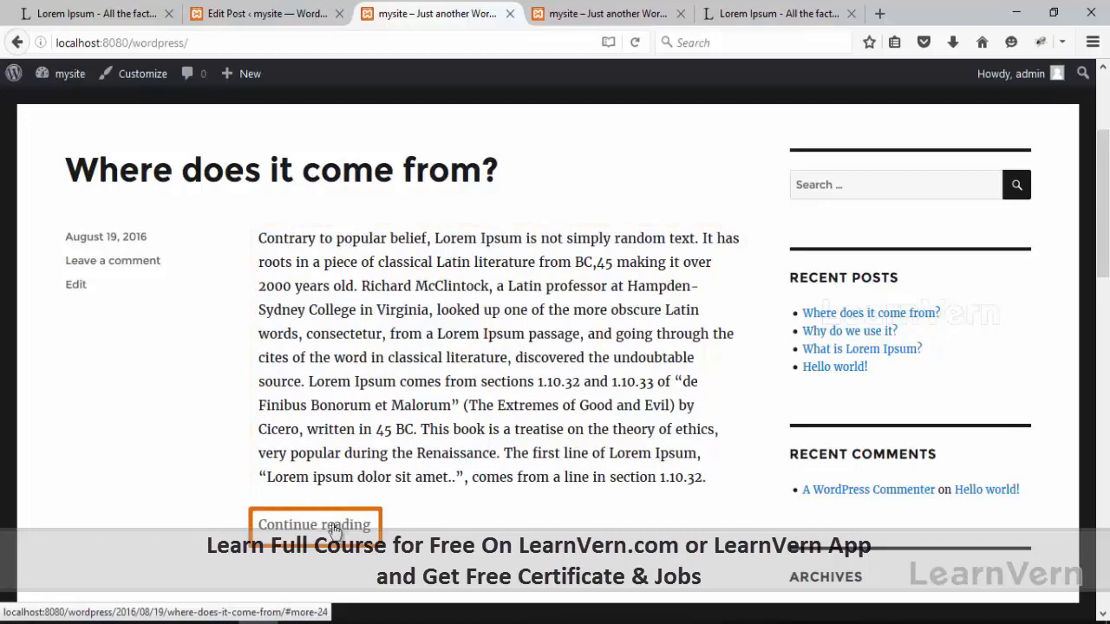
pyautogui.click(334, 525)
pyautogui.scroll(3, 339, 455)
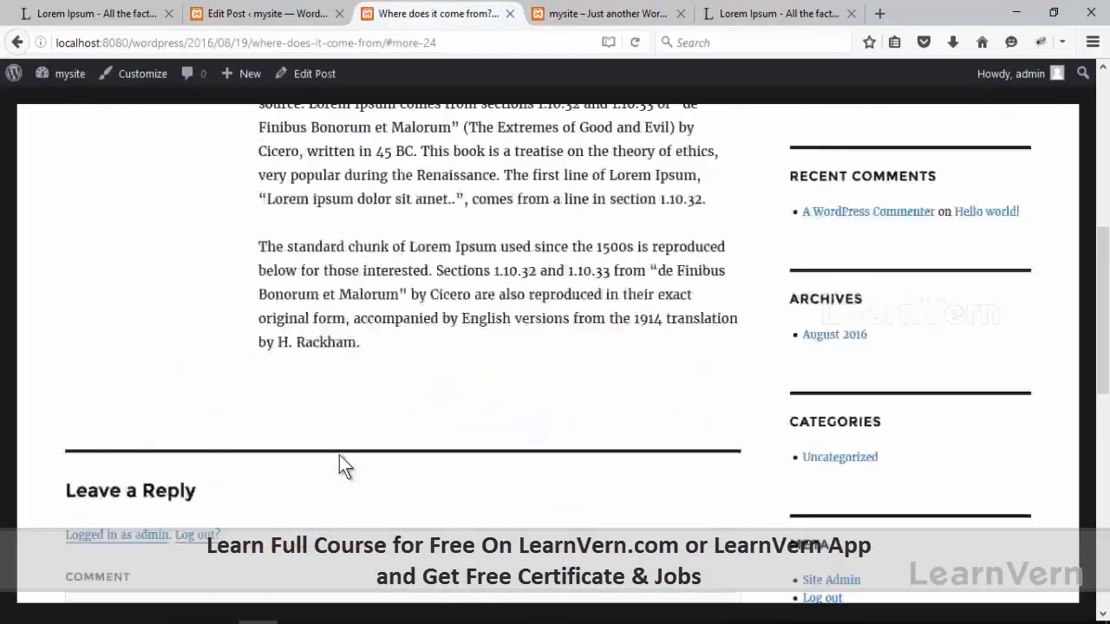
pyautogui.scroll(-2, 338, 455)
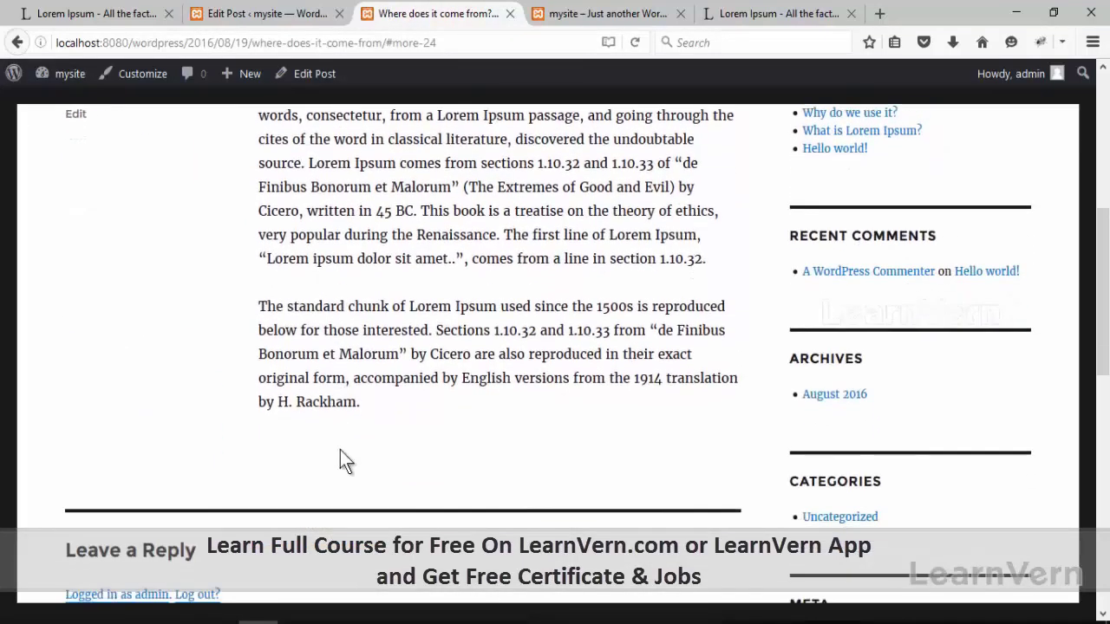
pyautogui.click(260, 13)
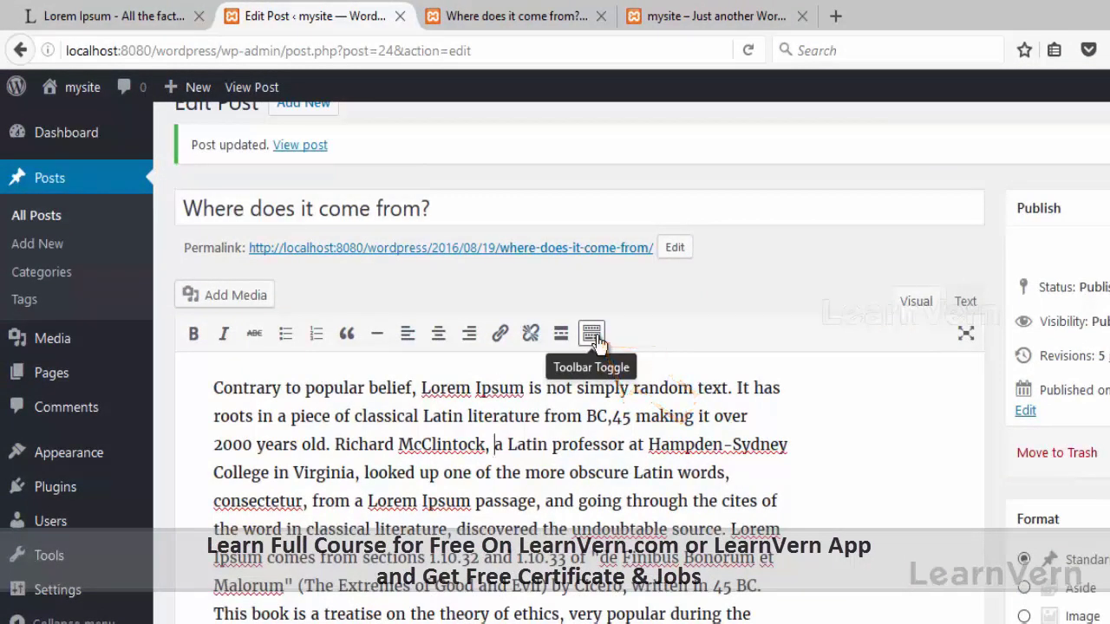
pyautogui.click(595, 338)
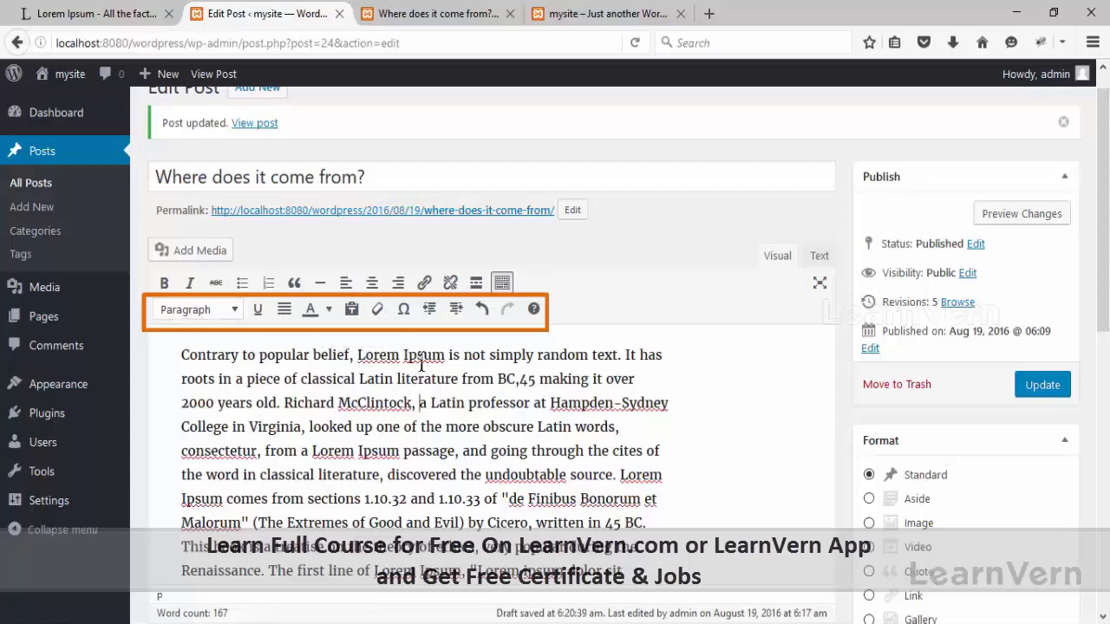
pyautogui.click(503, 283)
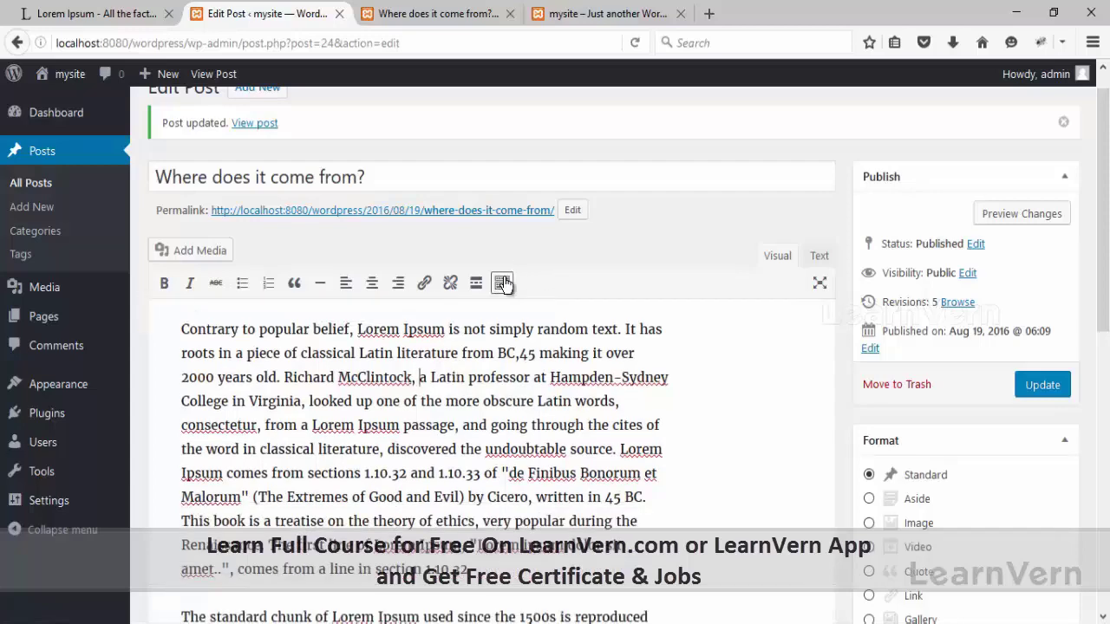
pyautogui.click(503, 284)
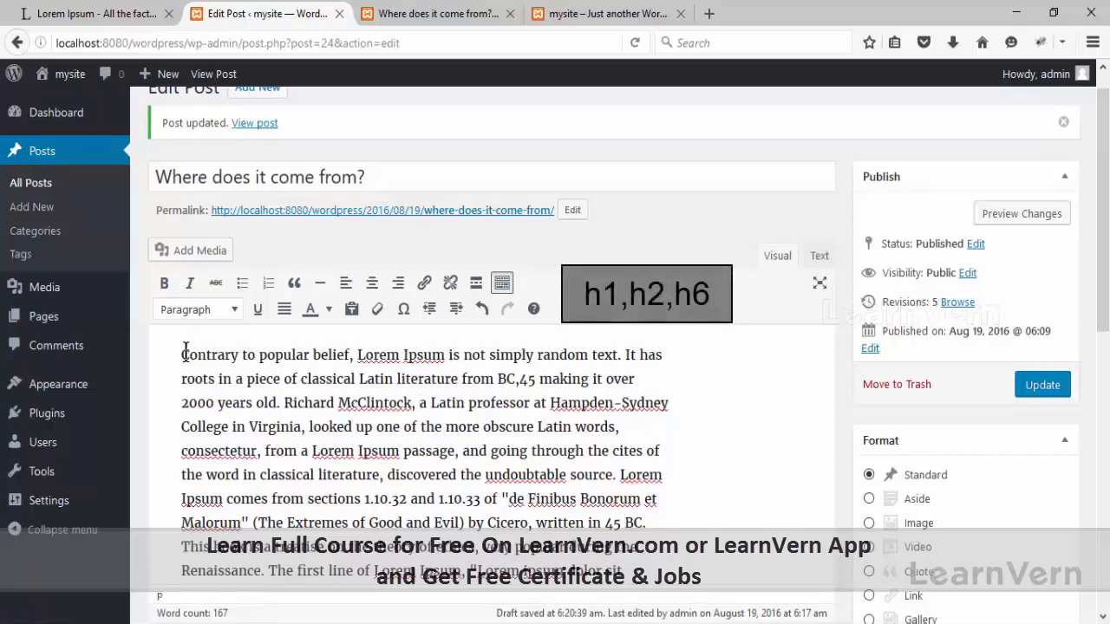
pyautogui.click(183, 354)
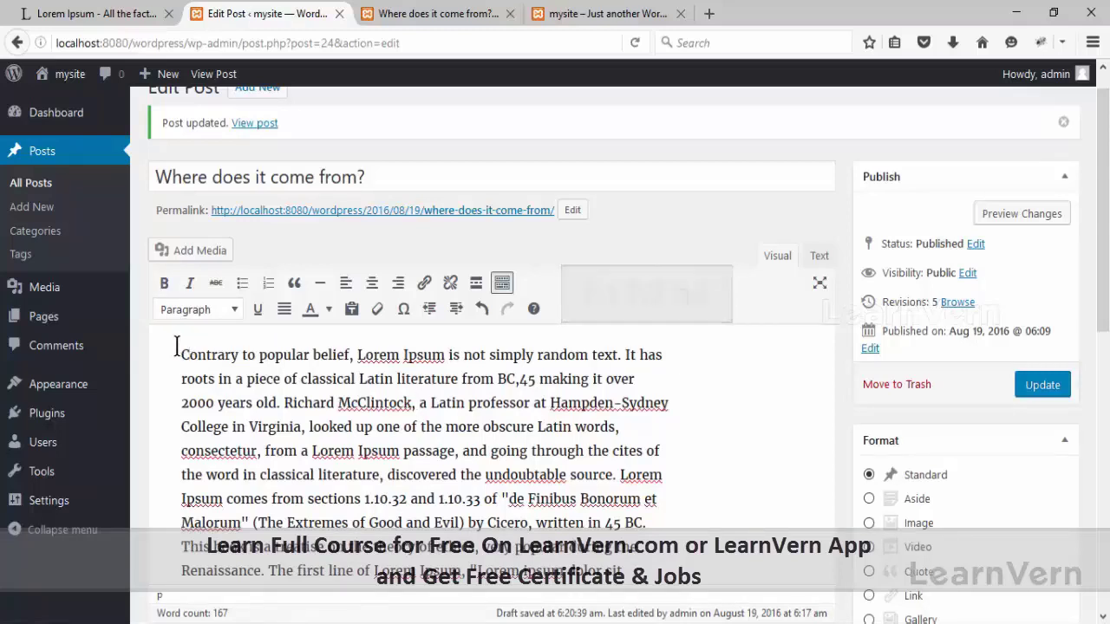
# Step: Add a 'dummy content' line above the first paragraph and format it as Heading 1, then Heading 2
pyautogui.press('Return')
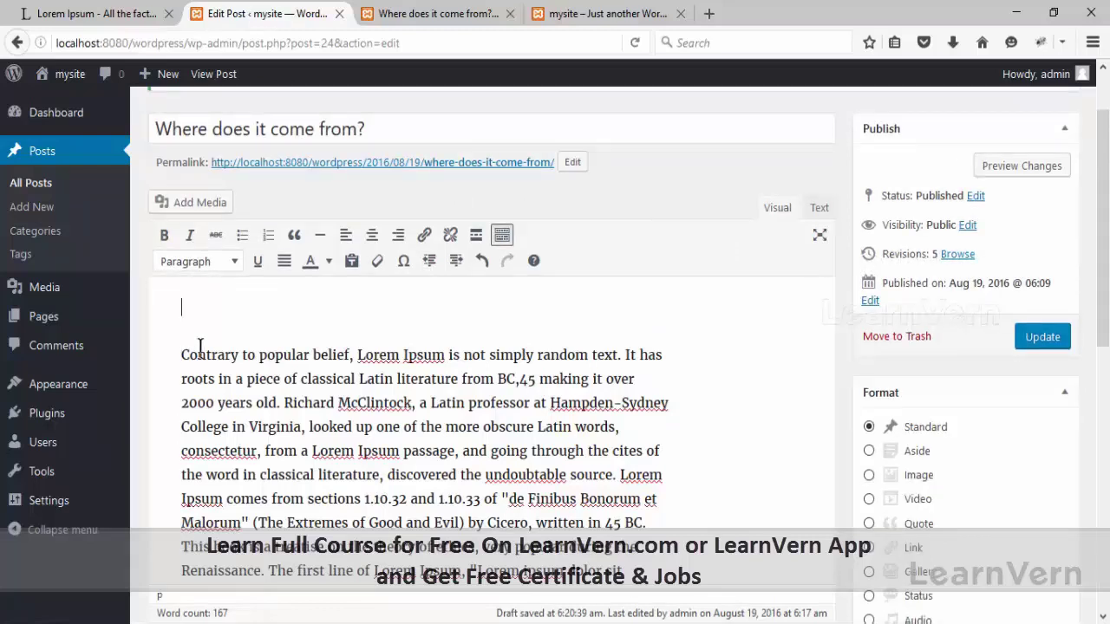
pyautogui.write('dummy co')
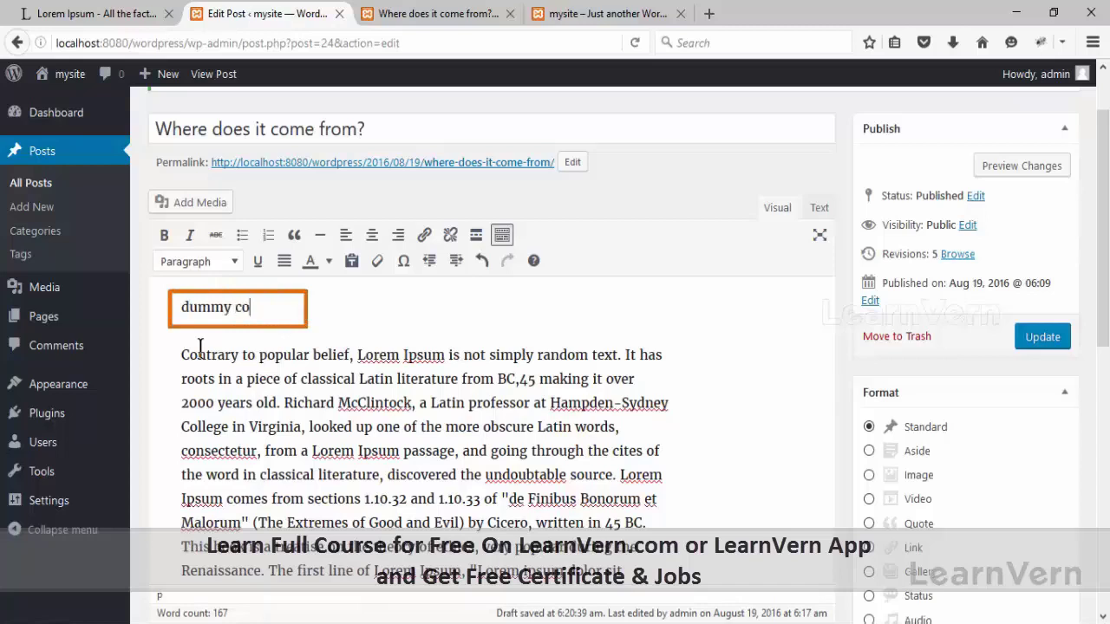
pyautogui.write('ntenm')
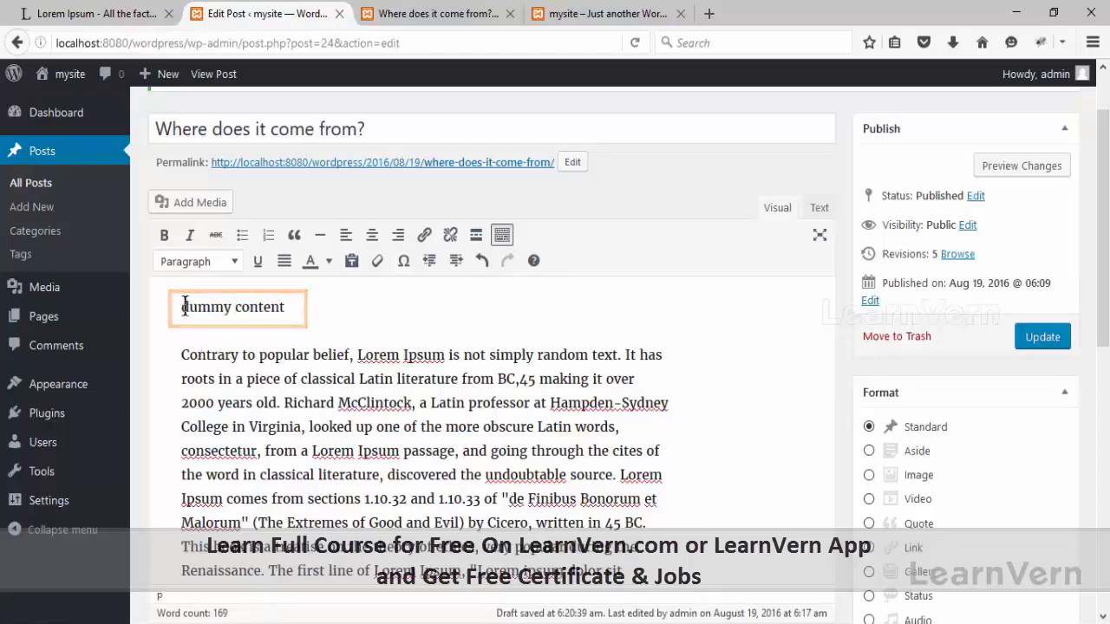
pyautogui.moveTo(189, 308); pyautogui.dragTo(286, 308)
pyautogui.moveTo(176, 309); pyautogui.dragTo(301, 310)
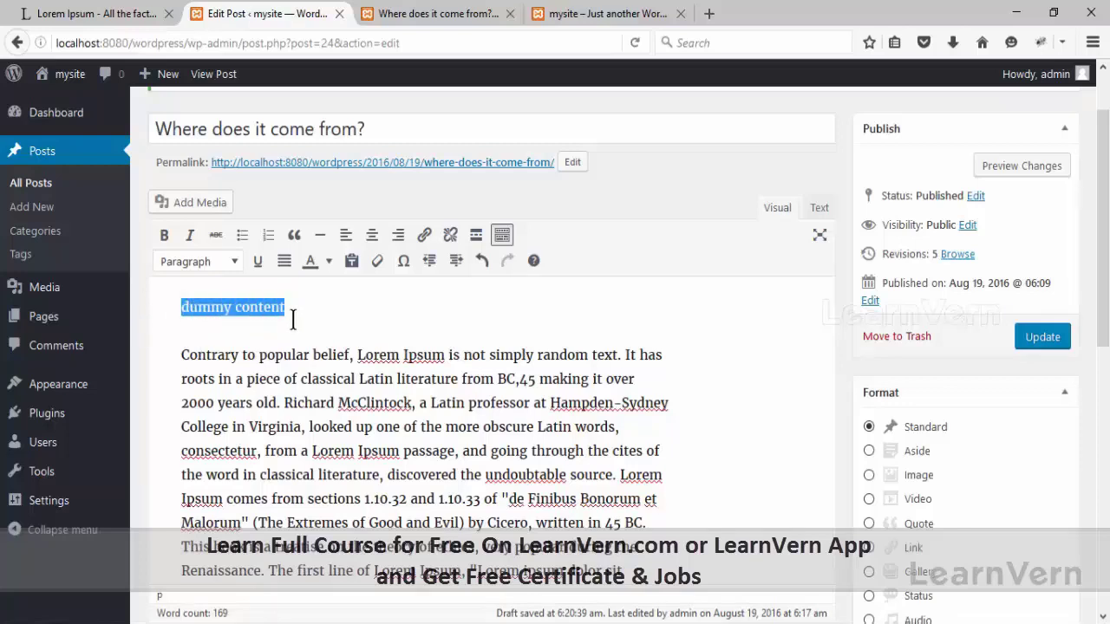
pyautogui.click(208, 261)
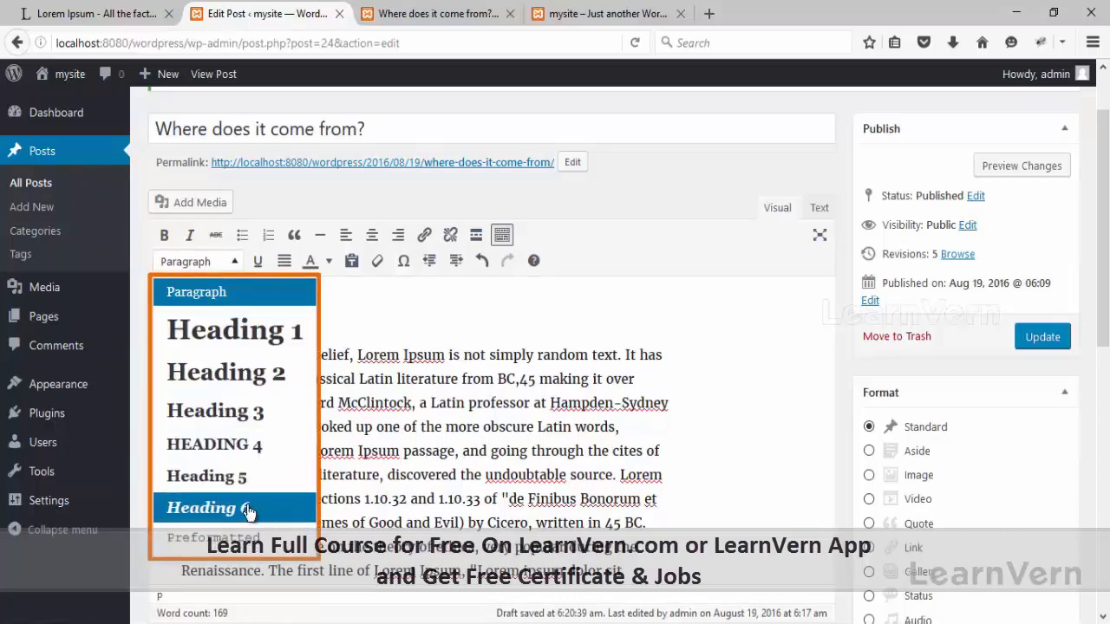
pyautogui.click(247, 331)
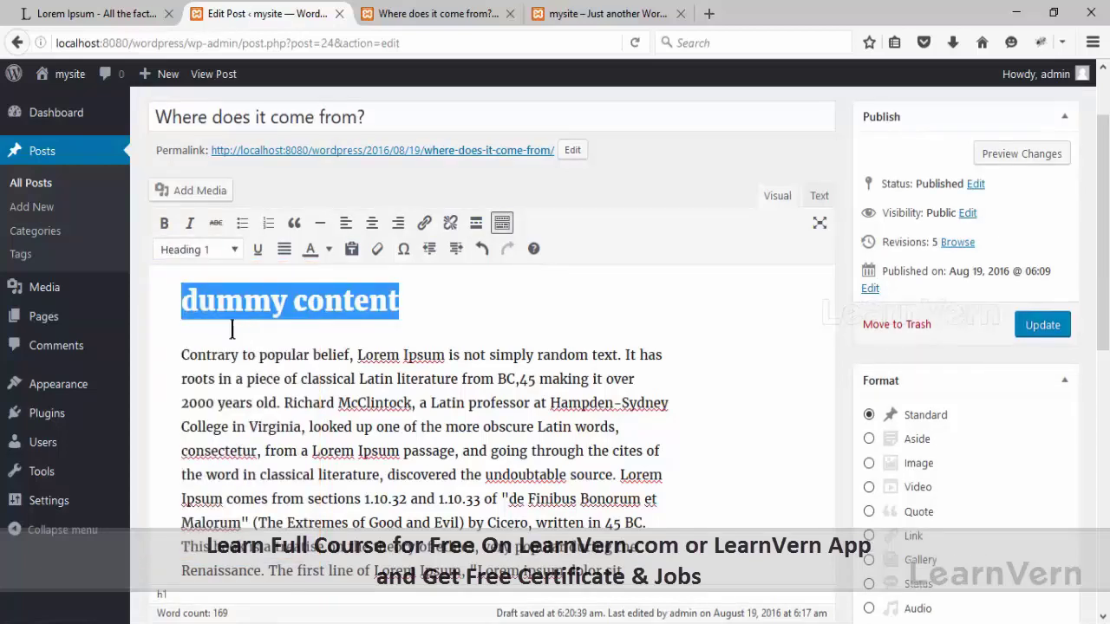
pyautogui.click(414, 302)
pyautogui.moveTo(398, 302); pyautogui.dragTo(189, 274)
pyautogui.click(217, 252)
pyautogui.click(242, 358)
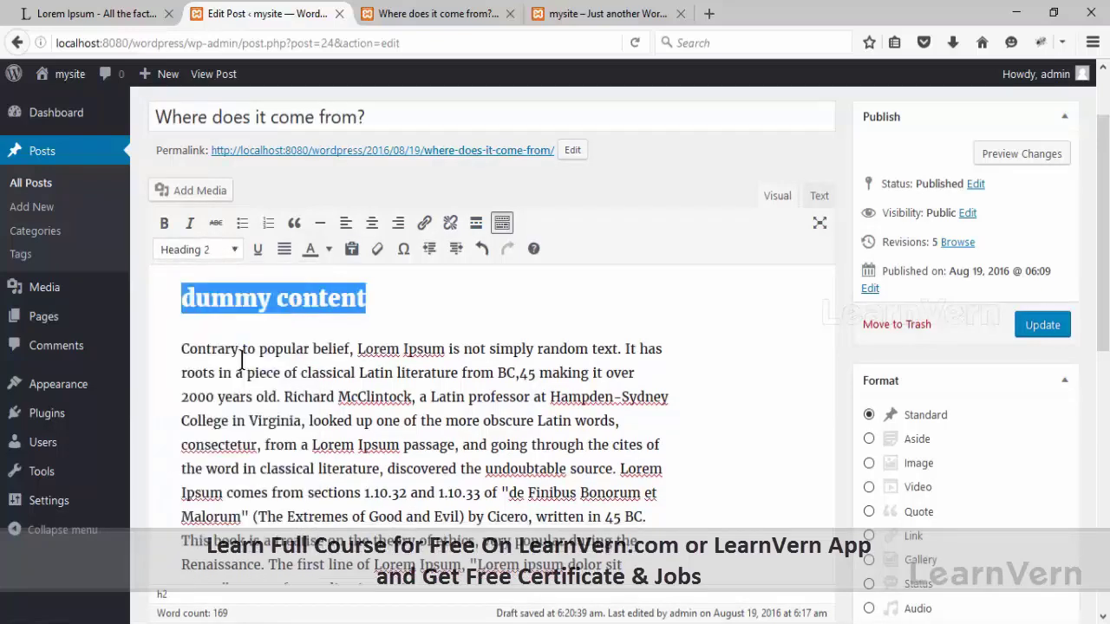
# Step: Restyle the heading with Alt+Shift+6 (Heading 6), keeping the body paragraph separate
pyautogui.click(379, 297)
pyautogui.hotkey('alt', 'shift', '6')
pyautogui.press('Delete')
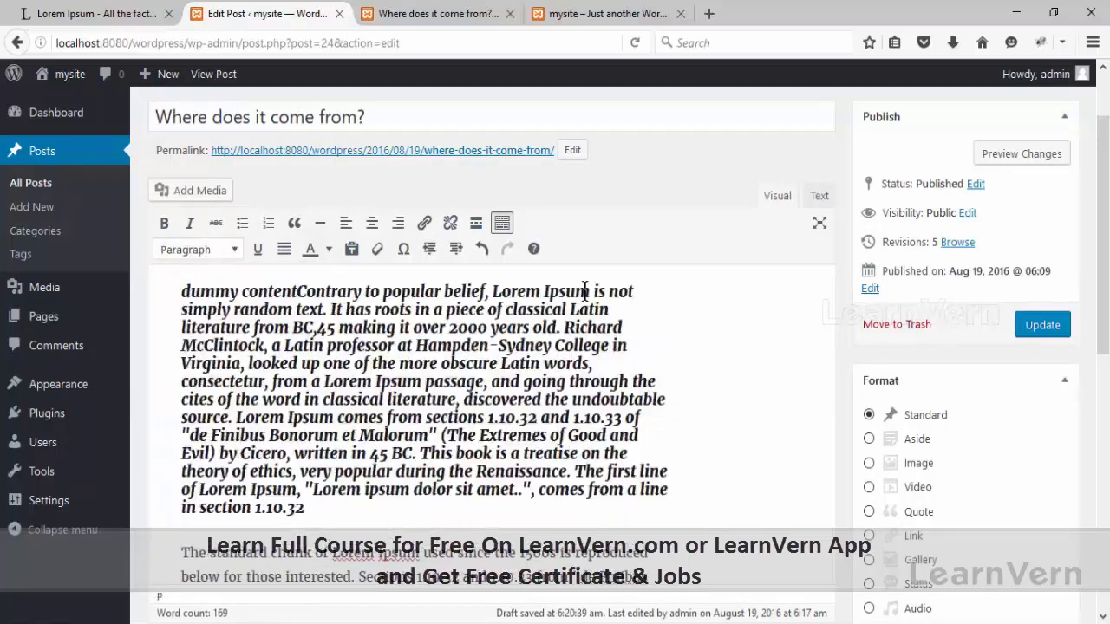
pyautogui.press('Return')
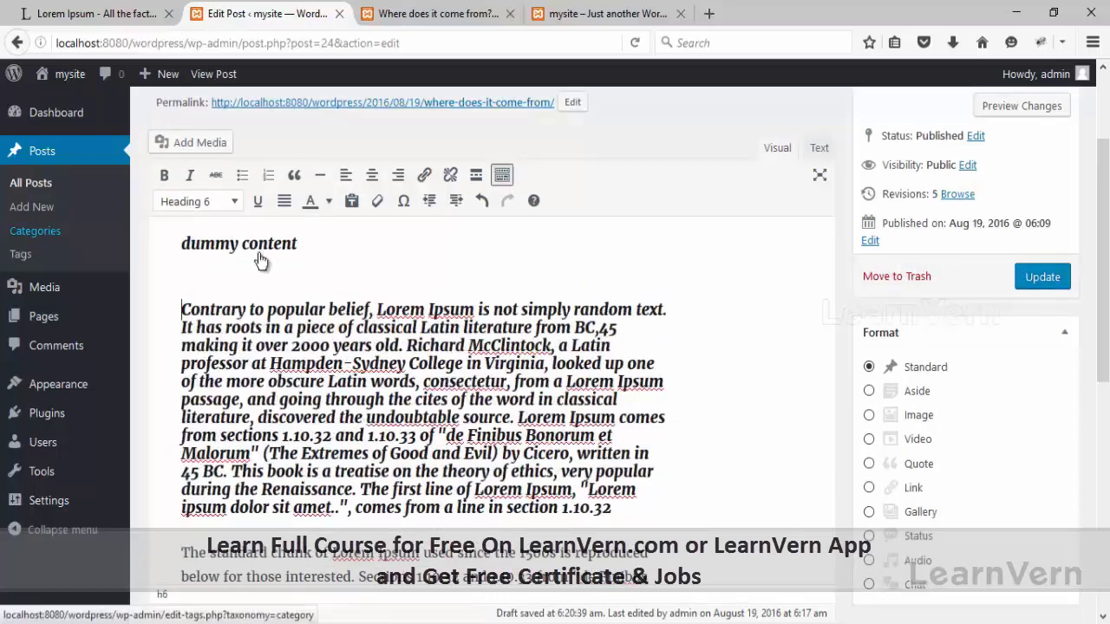
pyautogui.hotkey('ctrl', 'z')
pyautogui.hotkey('ctrl', 'z')
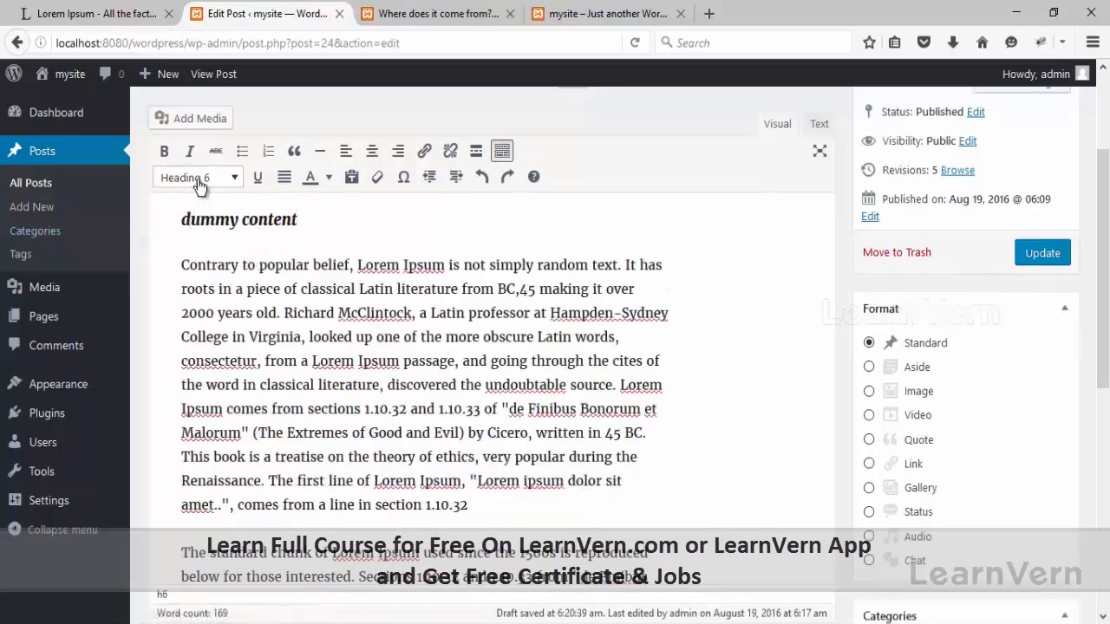
pyautogui.click(199, 179)
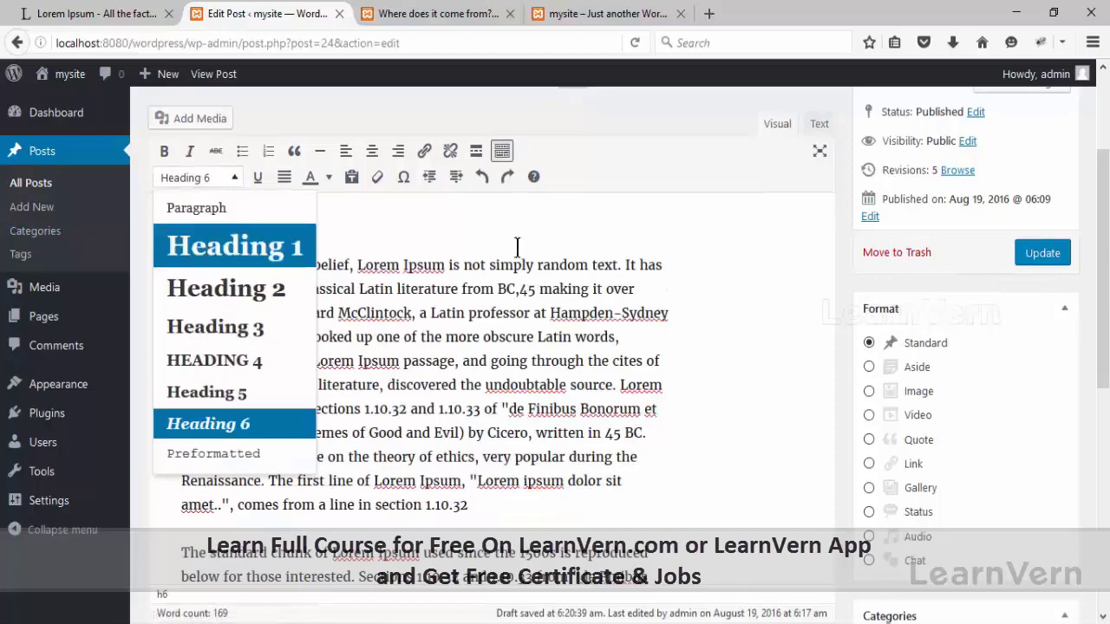
pyautogui.click(771, 262)
# Step: Review the heading's HTML in the Text view, then go back to the visual editor
pyautogui.click(820, 123)
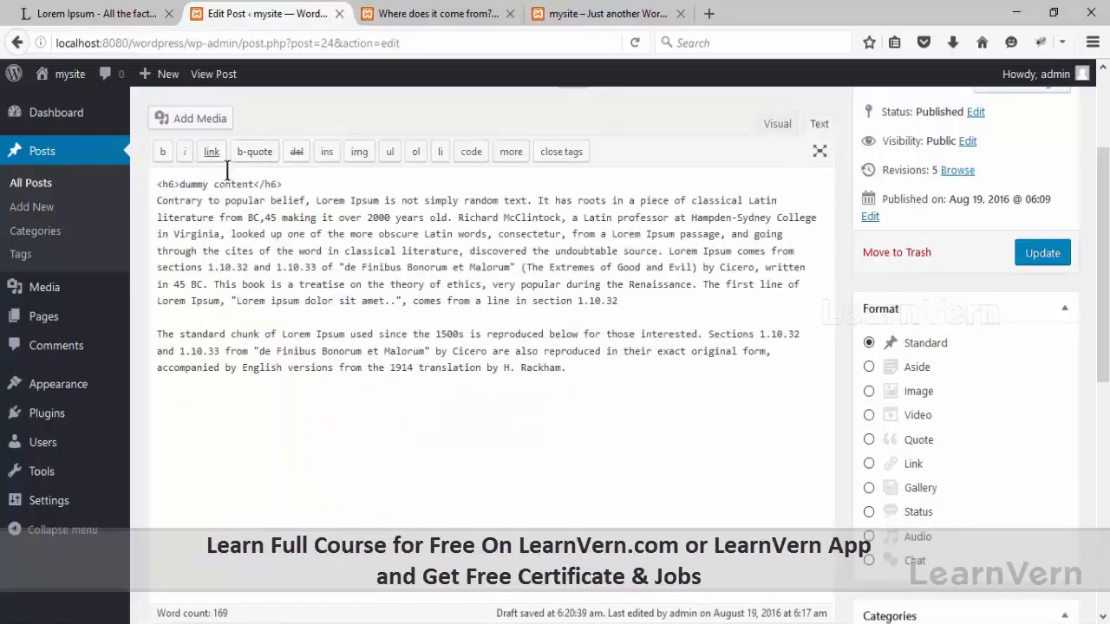
pyautogui.click(778, 124)
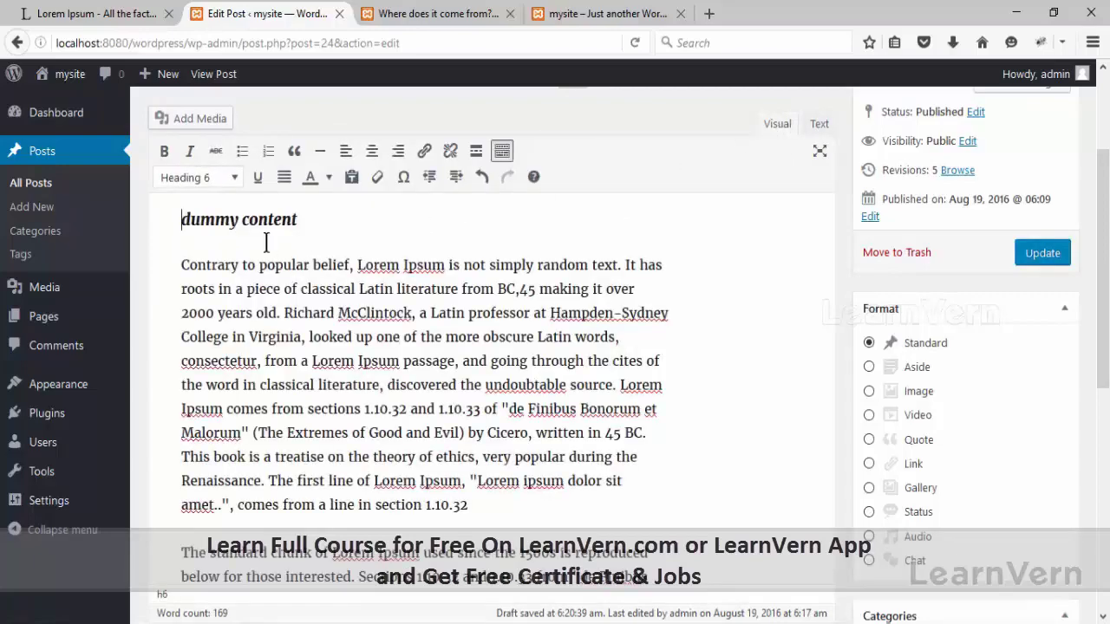
pyautogui.click(824, 124)
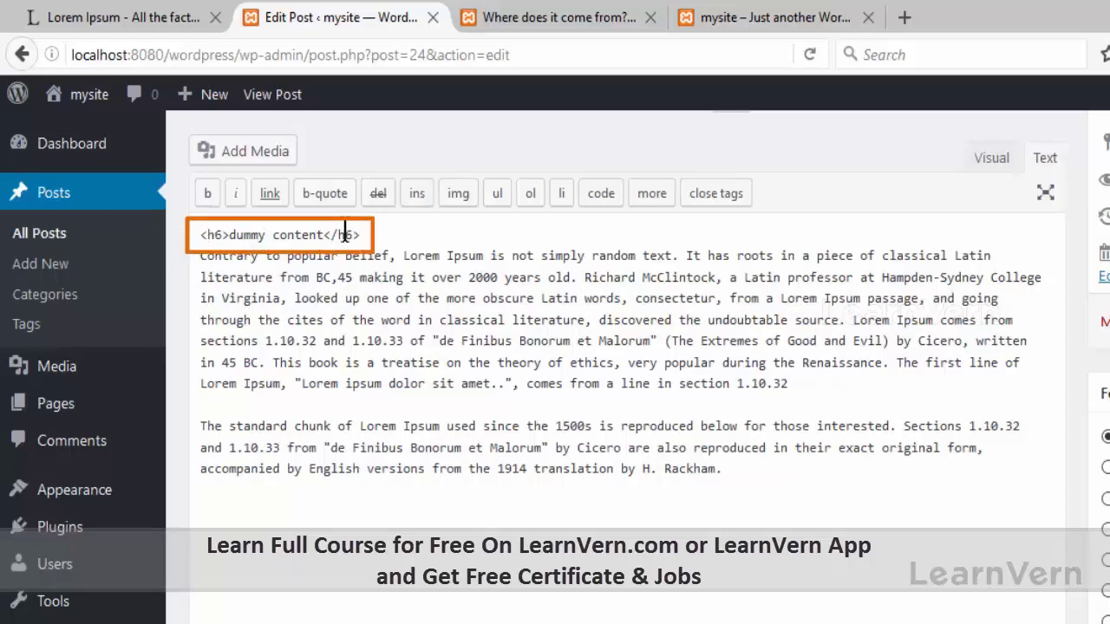
pyautogui.click(991, 158)
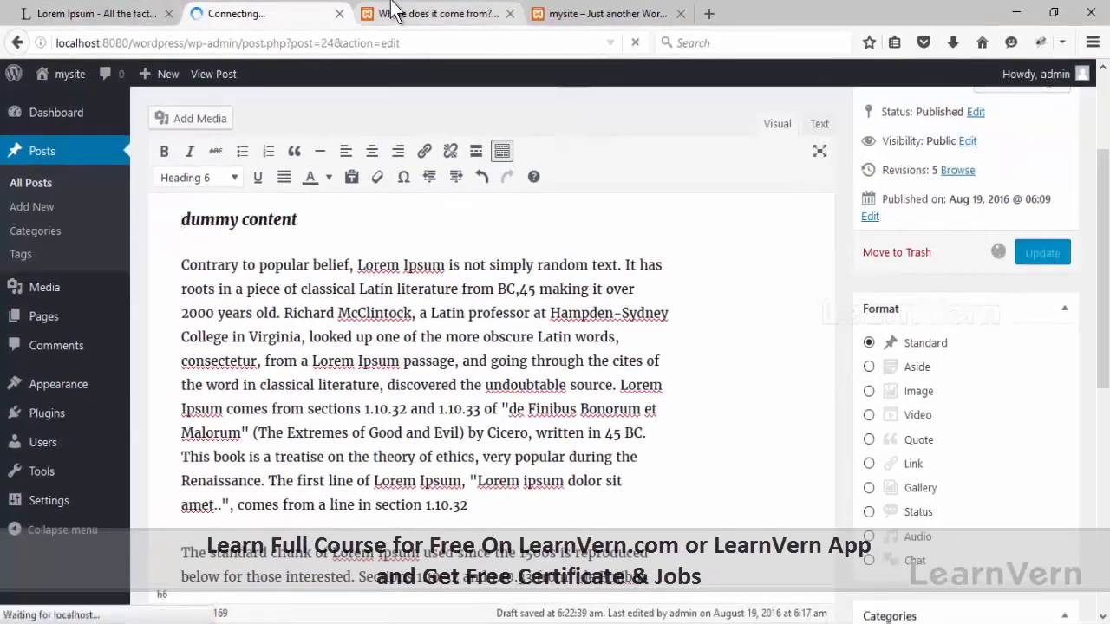
pyautogui.click(434, 13)
# Step: View the new heading on the site's home page, then return to the editor
pyautogui.scroll(3, 416, 173)
pyautogui.scroll(2, 379, 189)
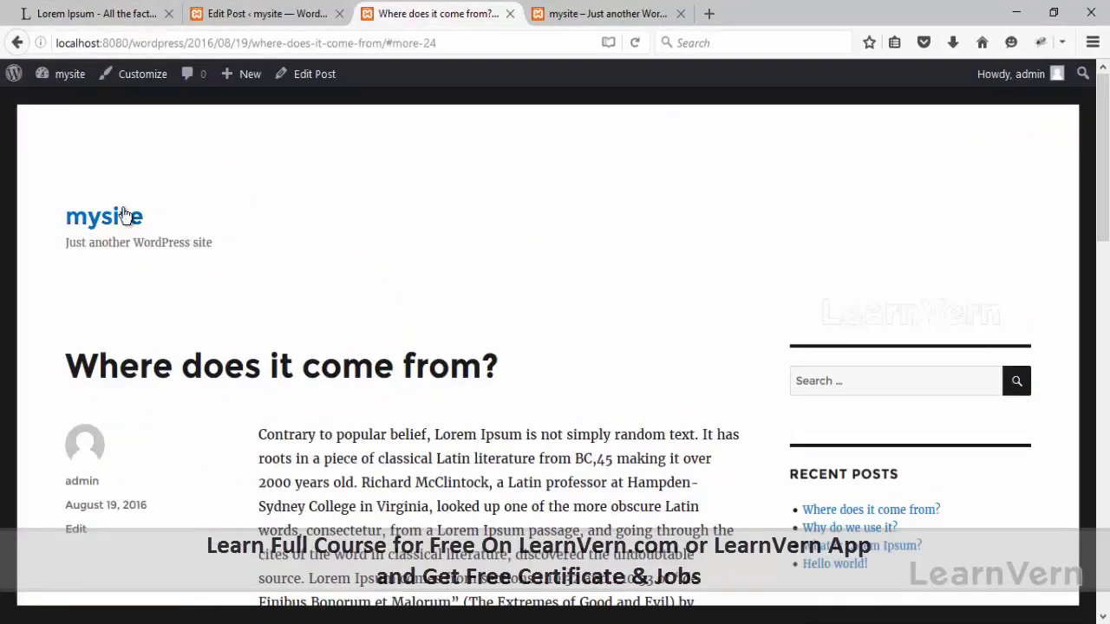
pyautogui.click(118, 216)
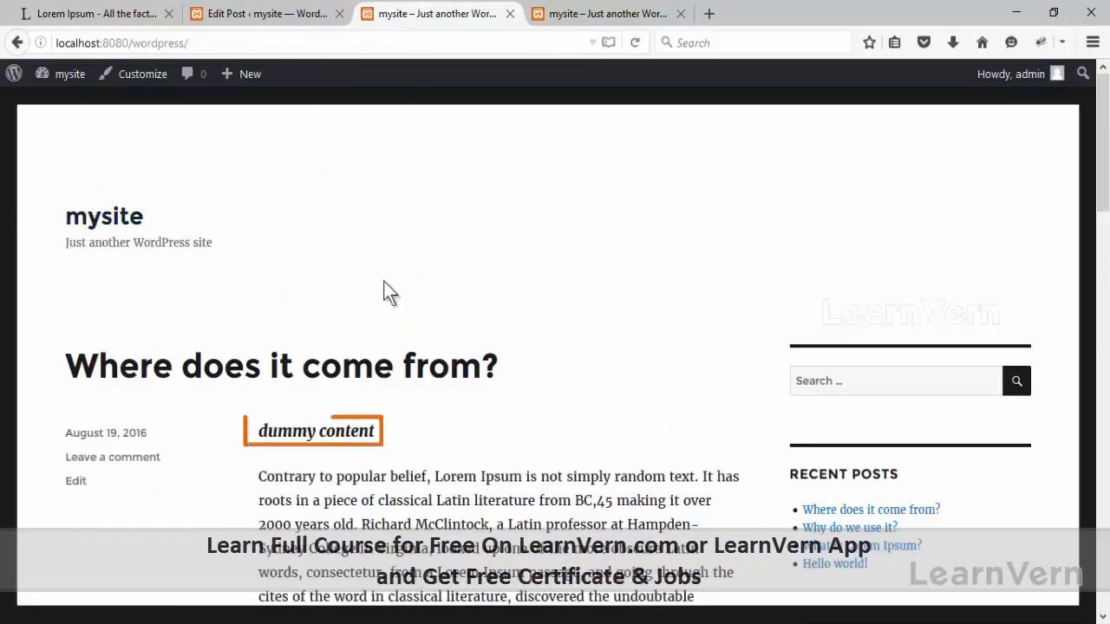
pyautogui.moveTo(260, 441); pyautogui.dragTo(386, 444)
pyautogui.click(387, 445)
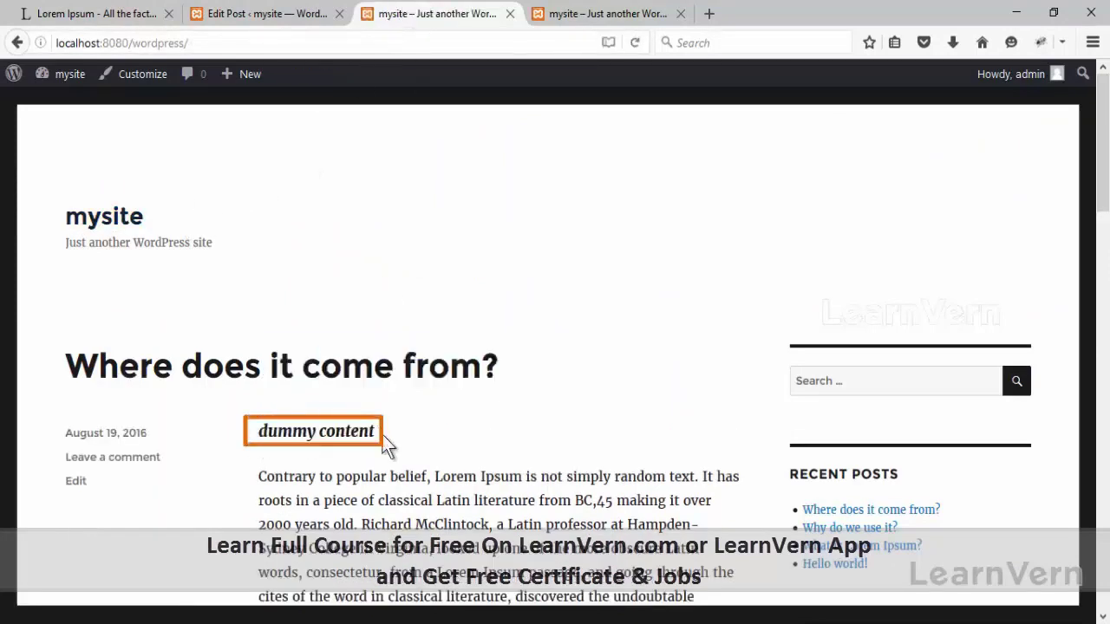
pyautogui.click(252, 12)
# Step: Make 'dummy content' a Heading 1, update the post and reload the live page
pyautogui.moveTo(182, 382); pyautogui.dragTo(296, 382)
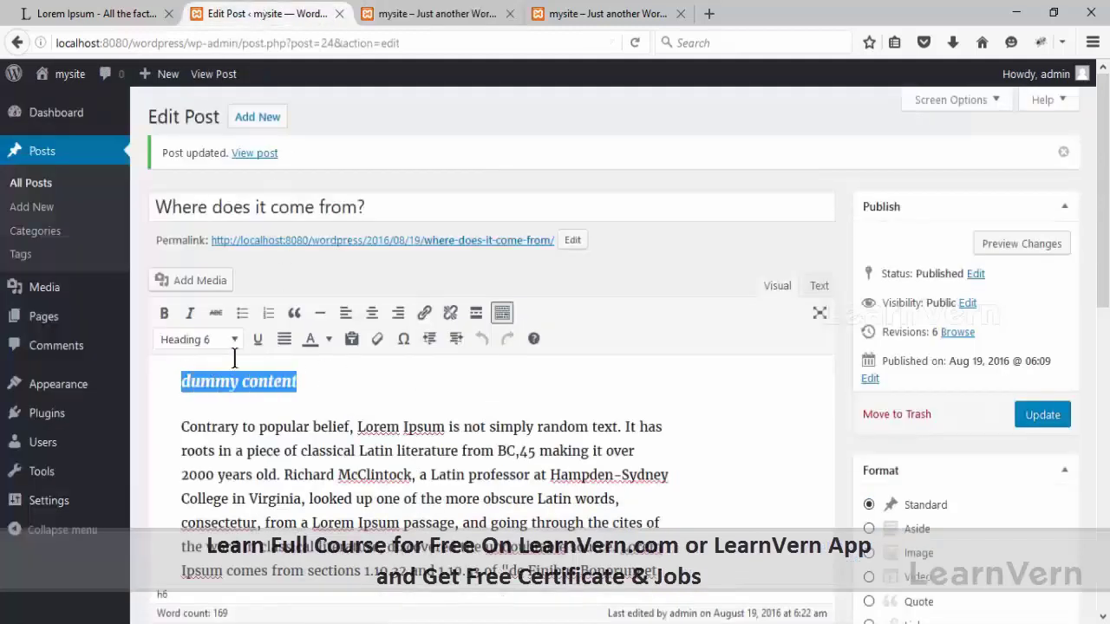
pyautogui.click(200, 339)
pyautogui.click(217, 397)
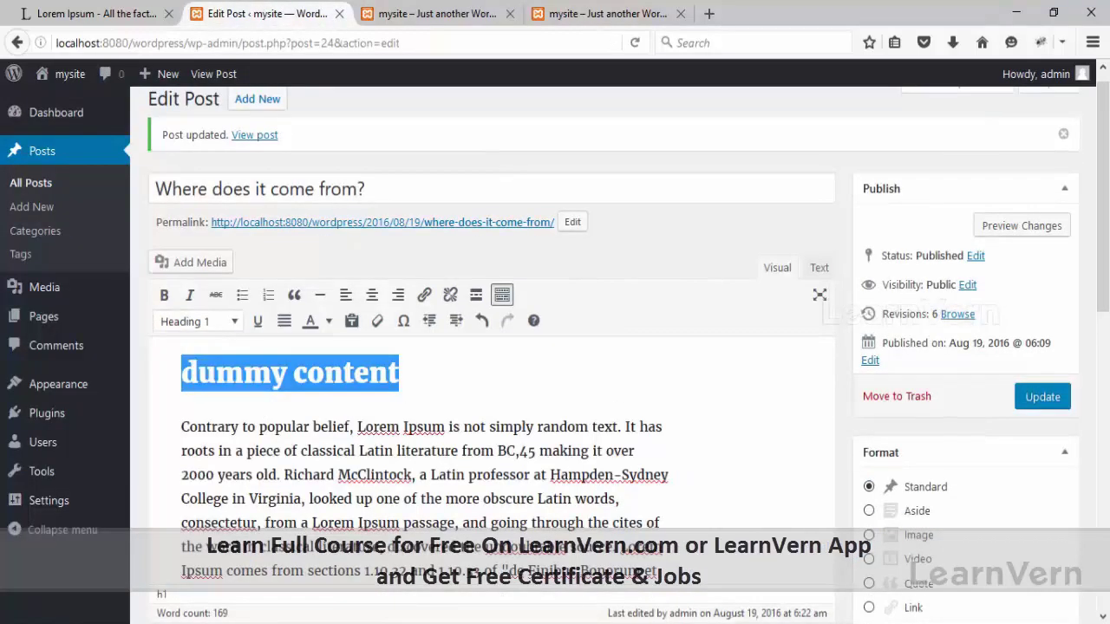
pyautogui.click(1045, 395)
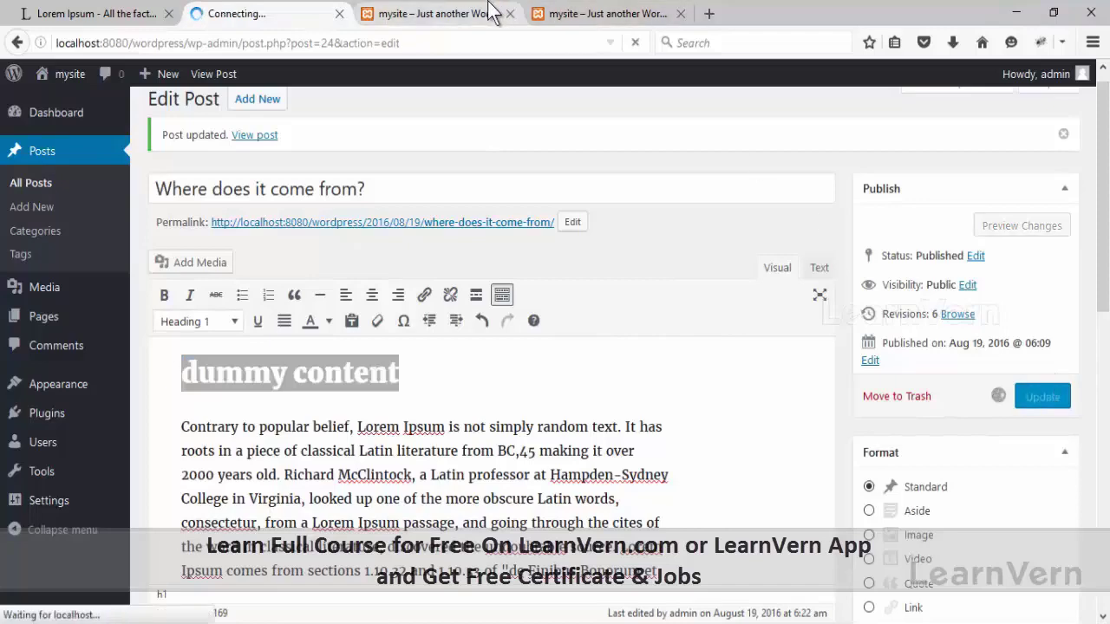
pyautogui.click(458, 13)
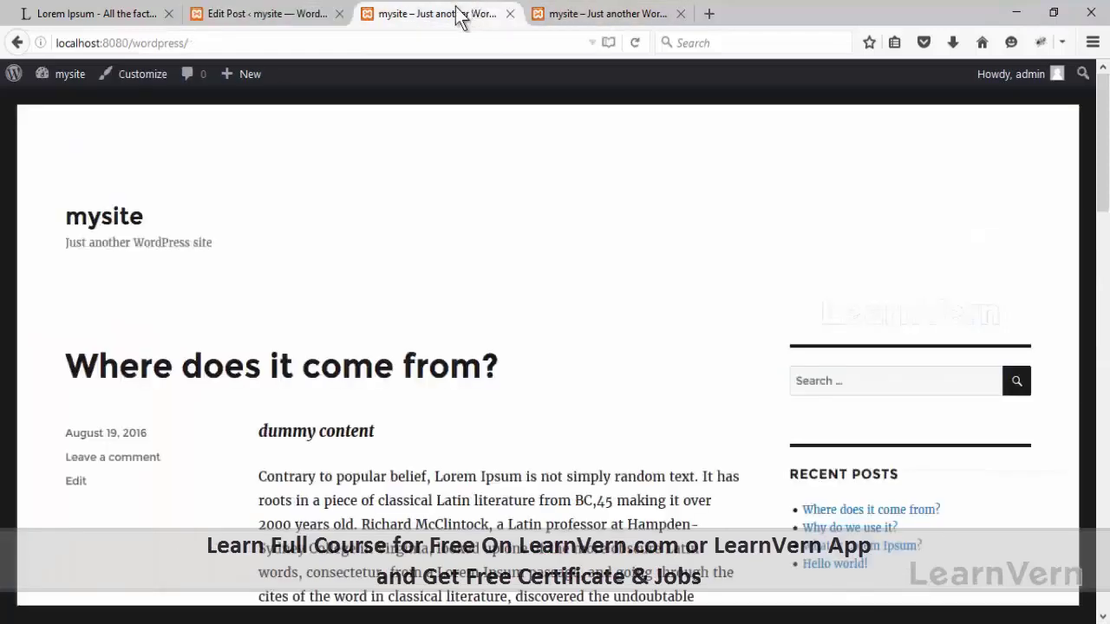
pyautogui.rightClick(459, 18)
pyautogui.click(513, 21)
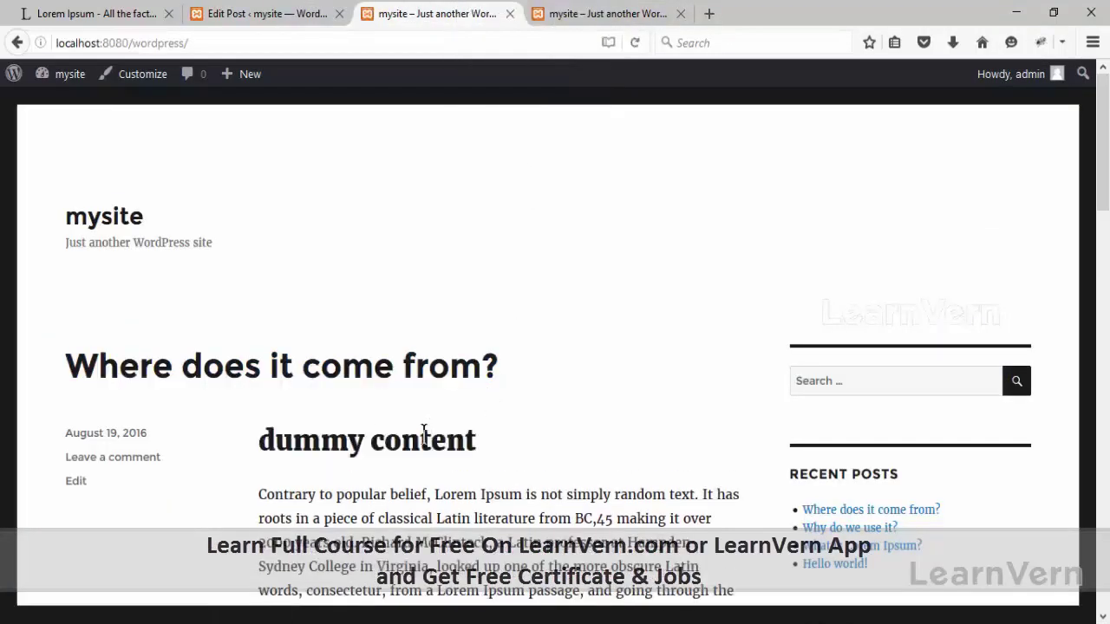
pyautogui.click(276, 12)
# Step: Change it to Heading 2, update again and reload the live page to confirm
pyautogui.moveTo(184, 376); pyautogui.dragTo(391, 369)
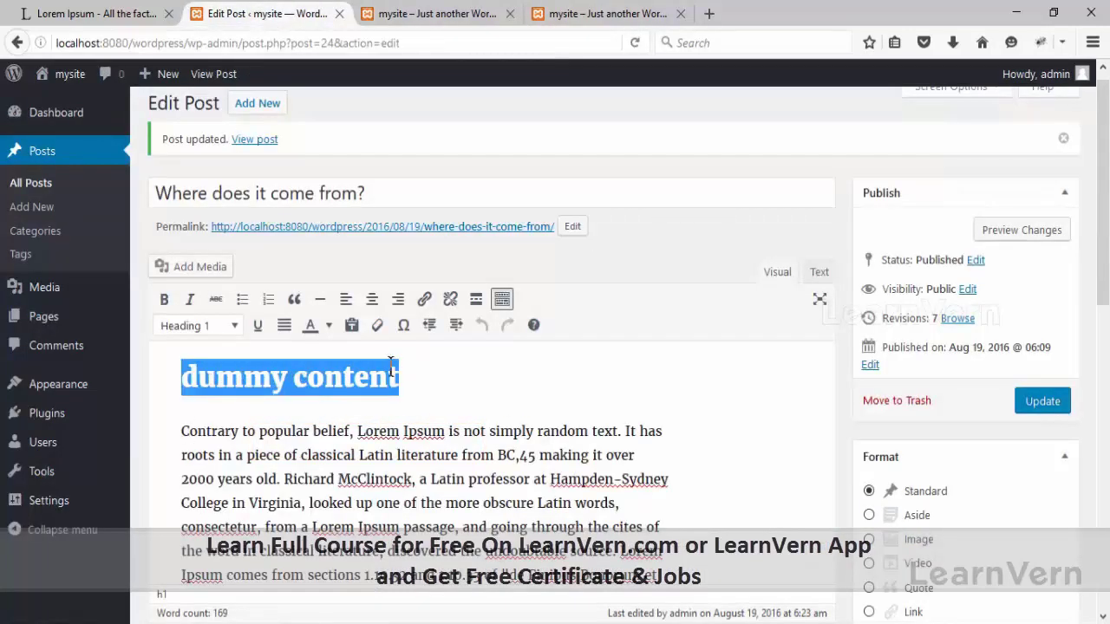
pyautogui.click(196, 327)
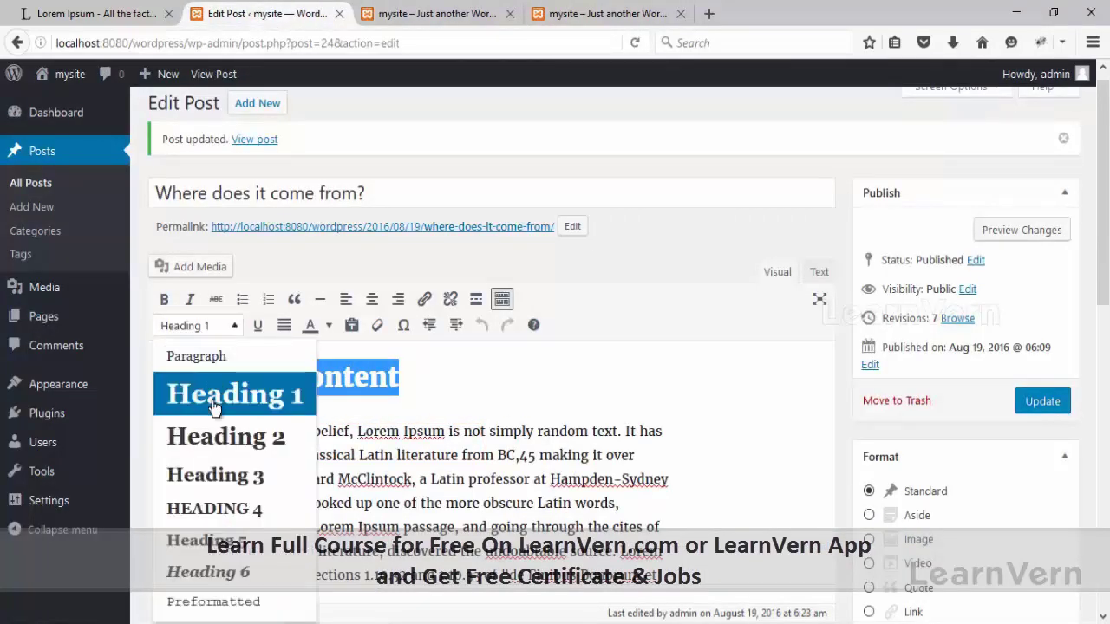
pyautogui.click(222, 448)
pyautogui.click(1037, 403)
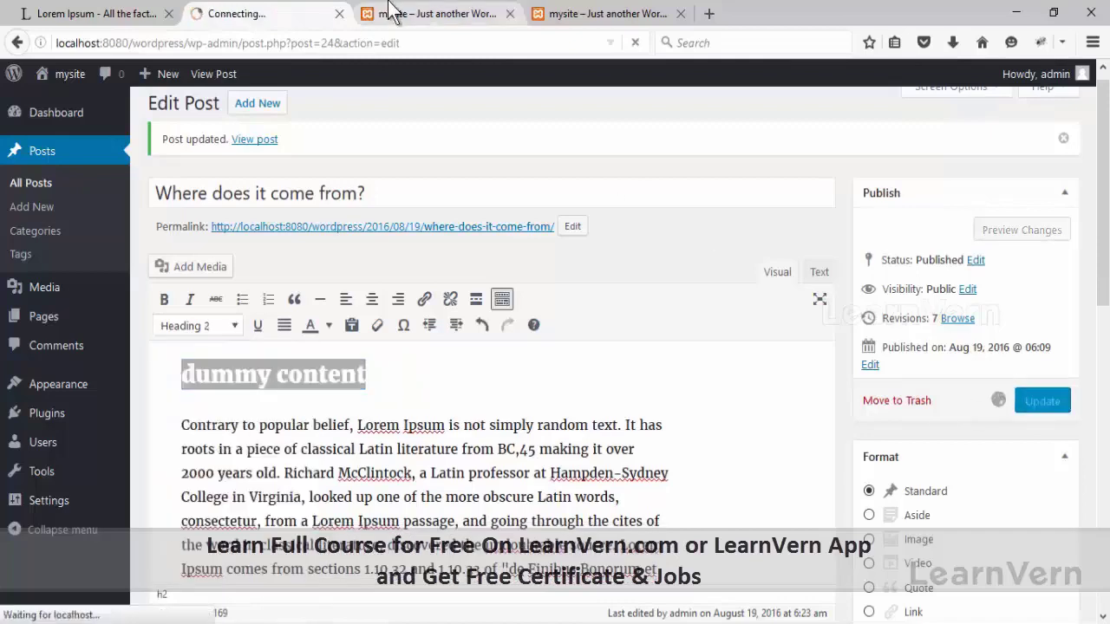
pyautogui.click(413, 24)
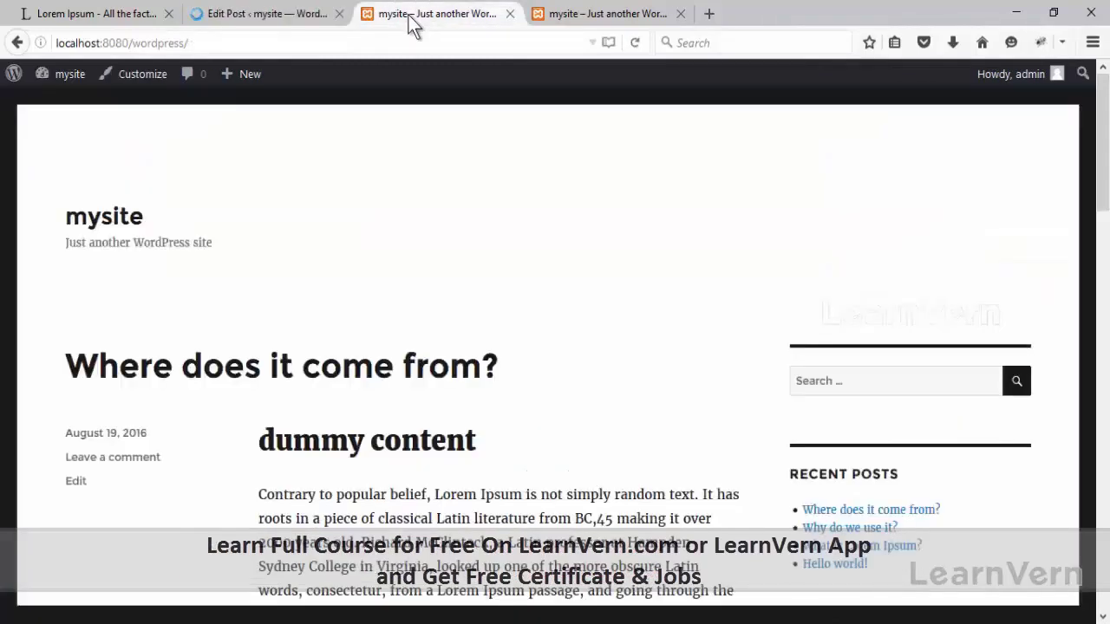
pyautogui.rightClick(411, 19)
pyautogui.click(427, 28)
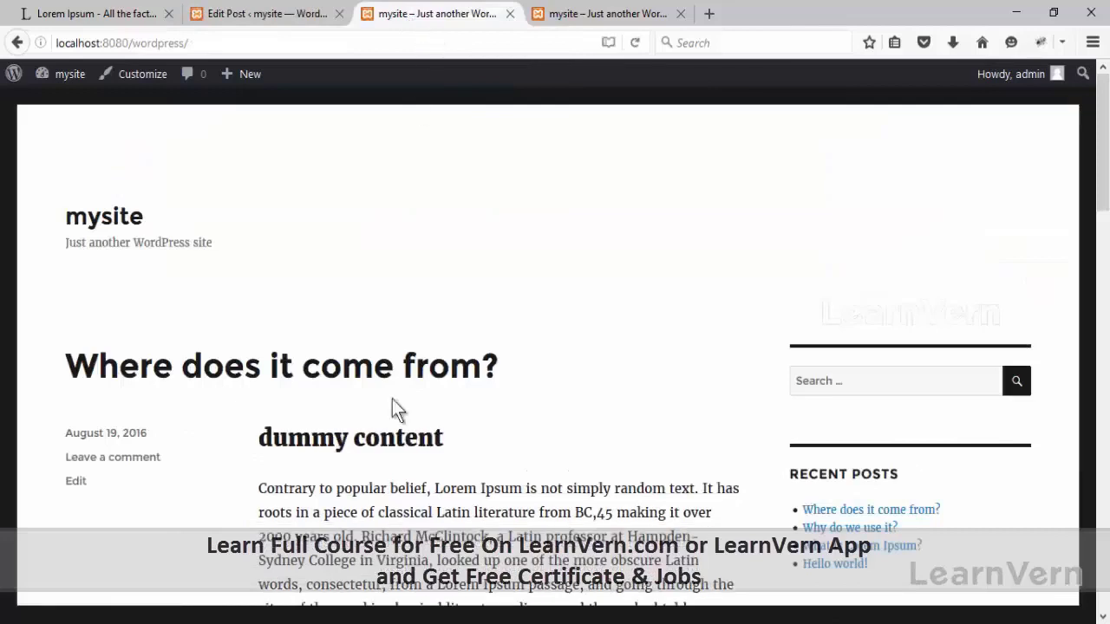
pyautogui.click(279, 12)
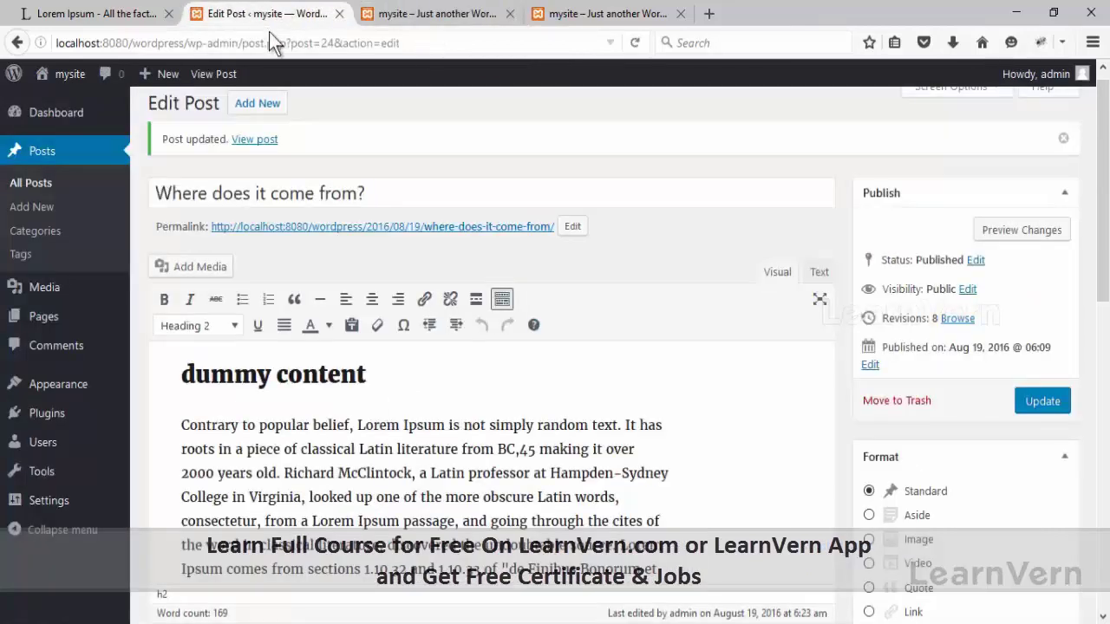
# Step: Underline the 'dummy content' heading and update the post
pyautogui.moveTo(181, 383); pyautogui.dragTo(384, 379)
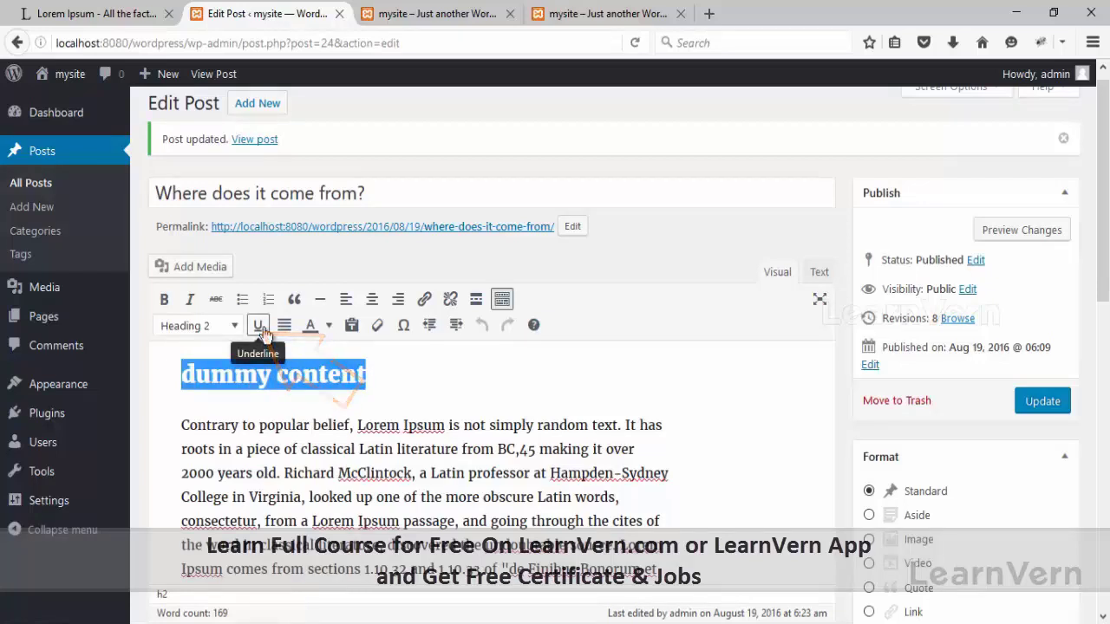
pyautogui.click(179, 375)
pyautogui.moveTo(180, 379); pyautogui.dragTo(420, 392)
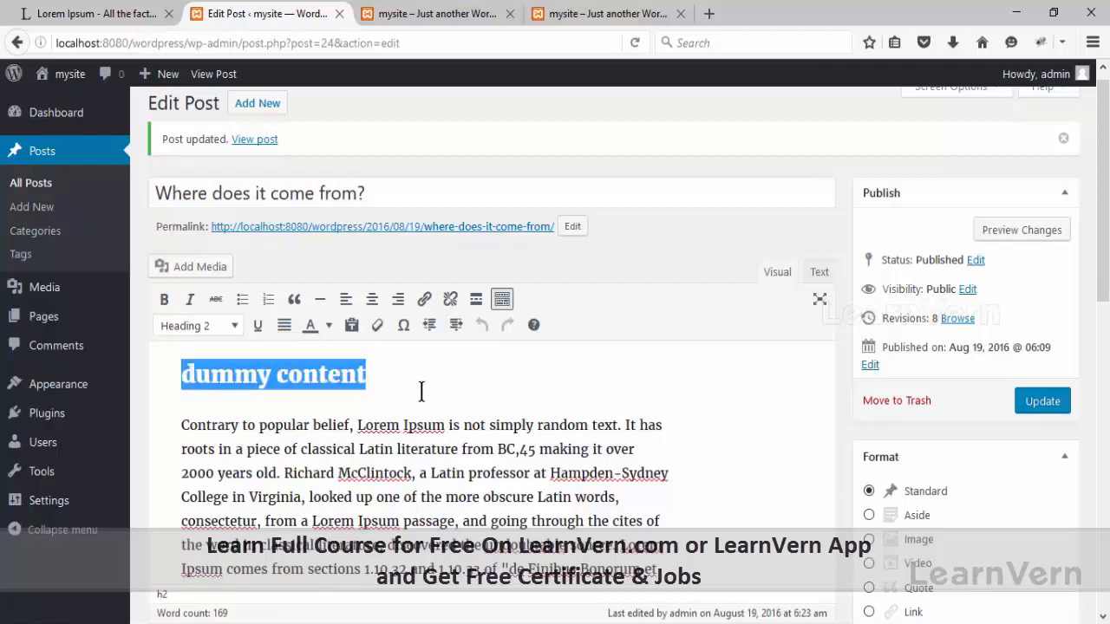
pyautogui.click(260, 328)
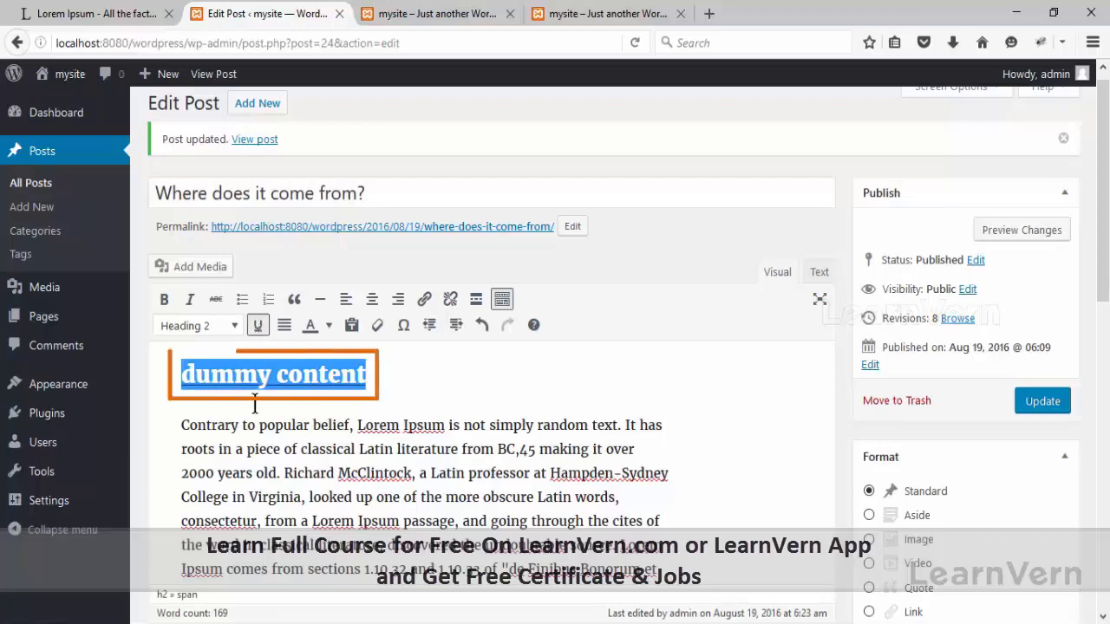
pyautogui.click(184, 384)
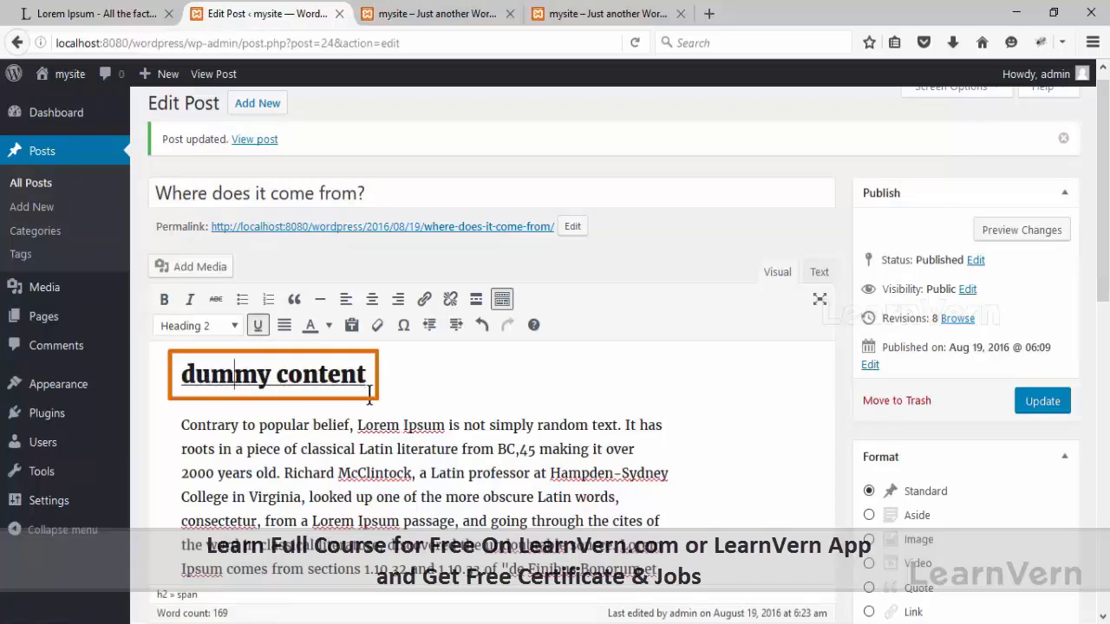
pyautogui.click(1041, 405)
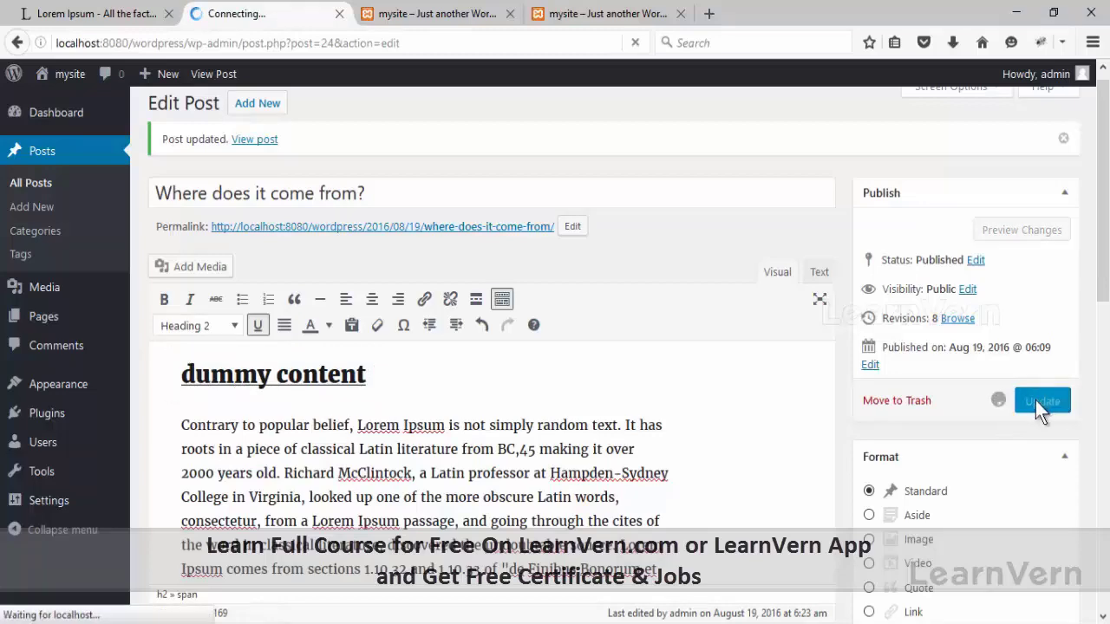
# Step: Reload the live front page to confirm the underline, then return to the editor
pyautogui.click(429, 13)
pyautogui.rightClick(429, 13)
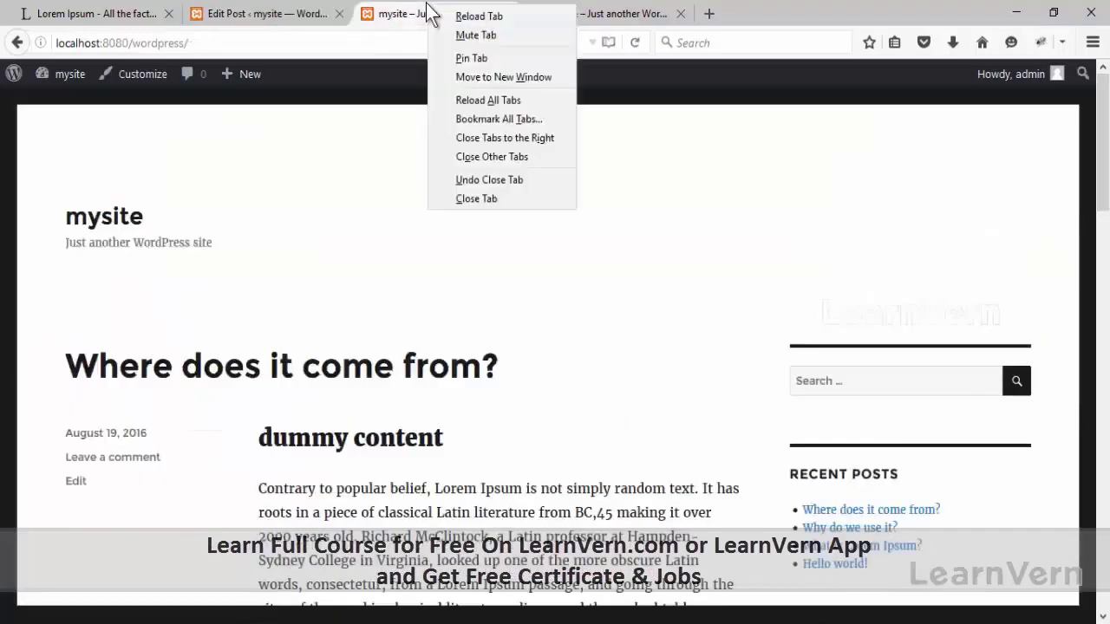
pyautogui.click(444, 15)
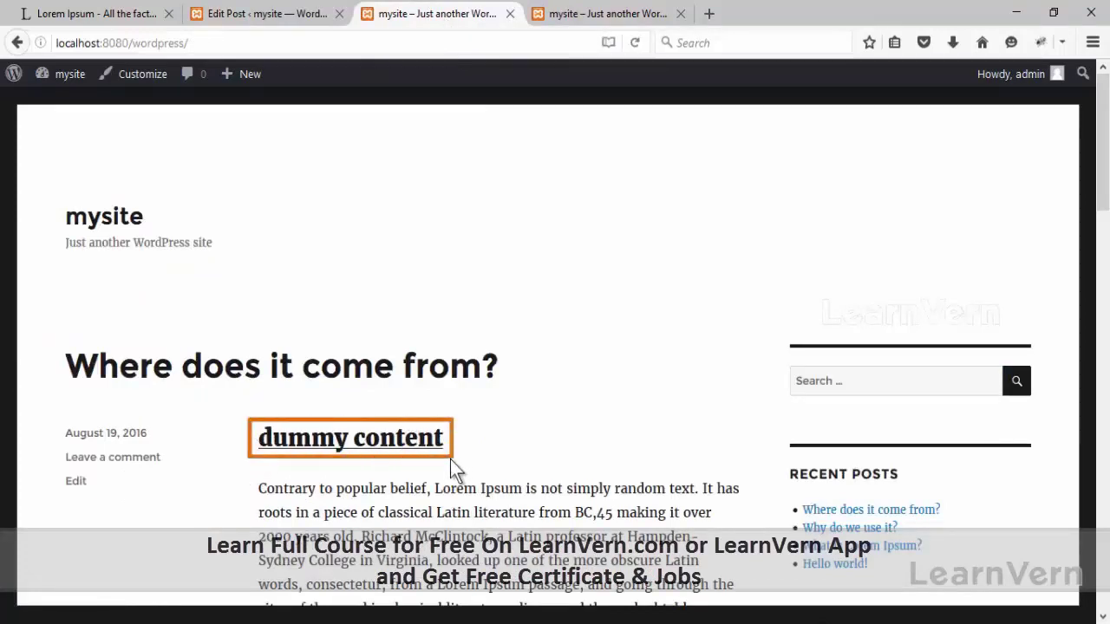
pyautogui.click(260, 14)
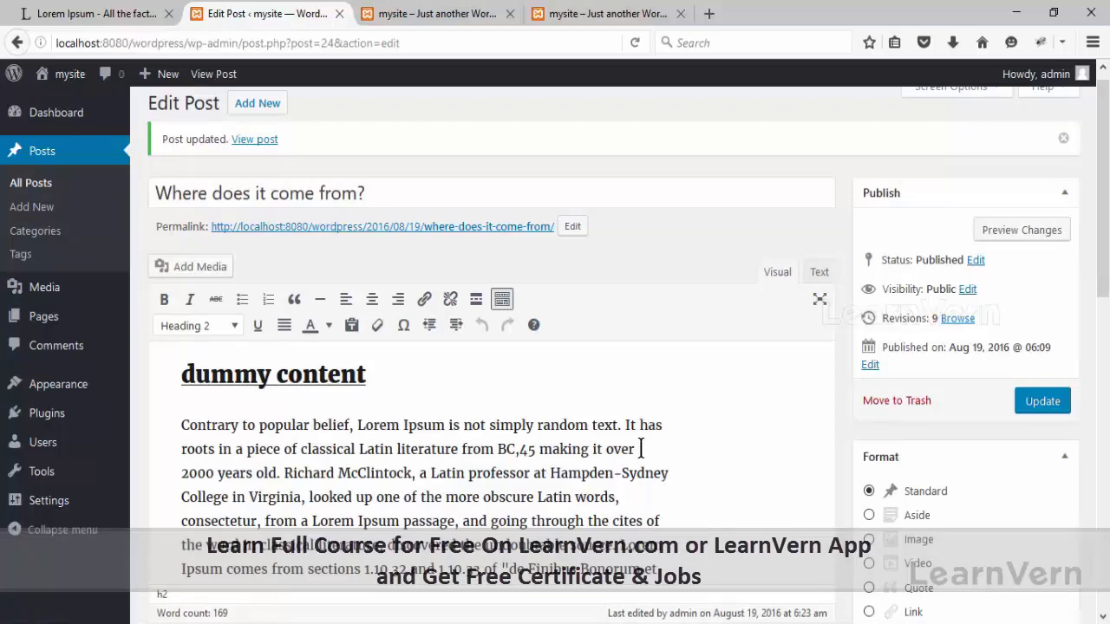
pyautogui.click(399, 13)
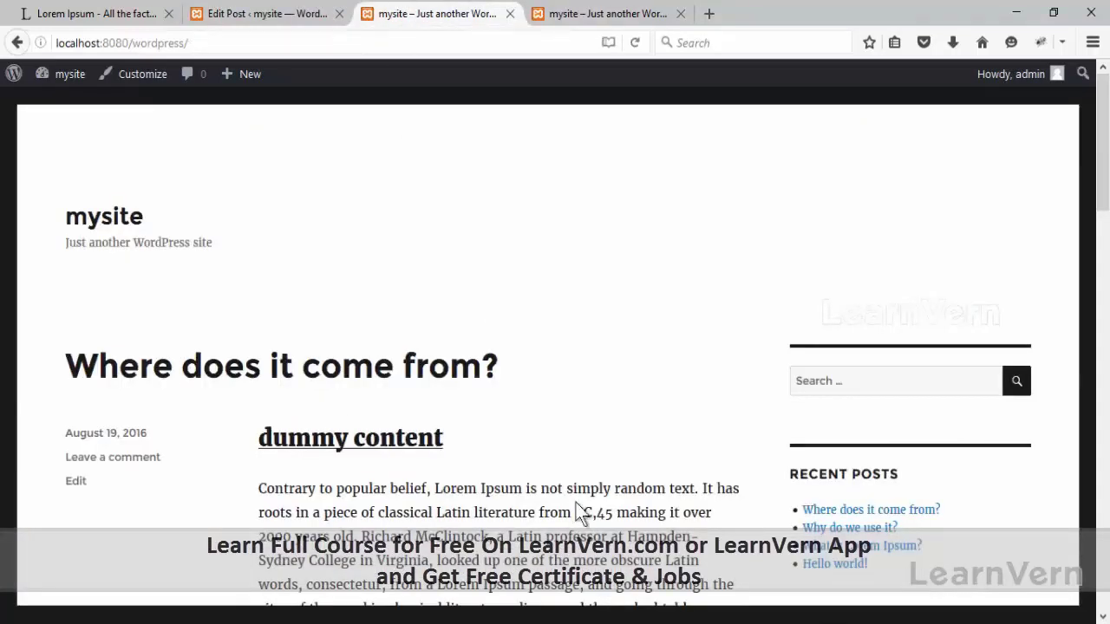
pyautogui.scroll(-3, 579, 512)
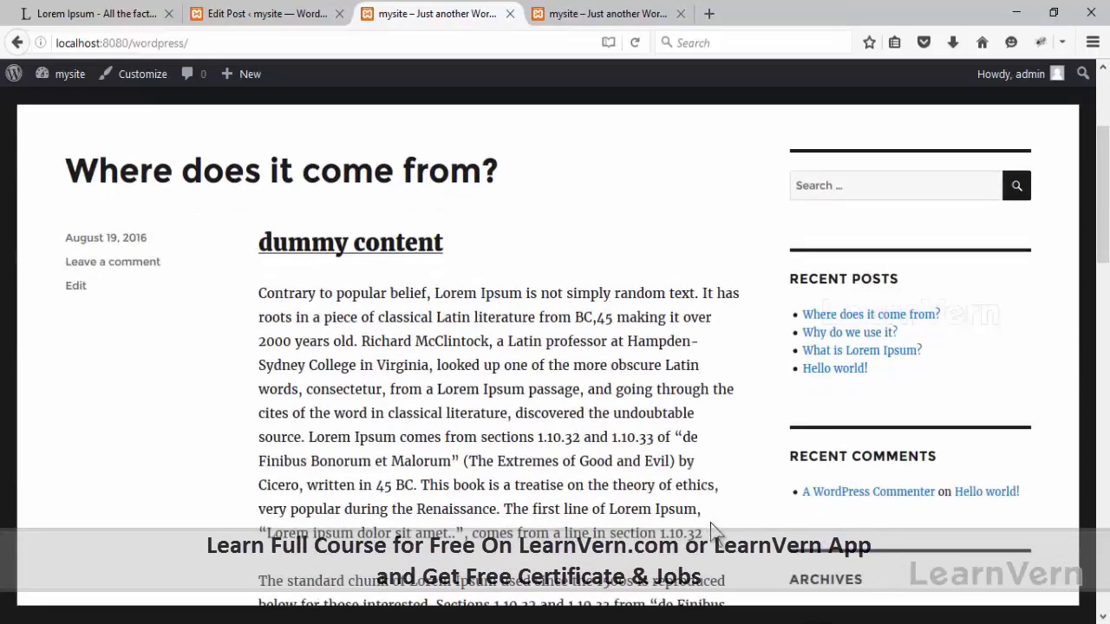
pyautogui.click(295, 13)
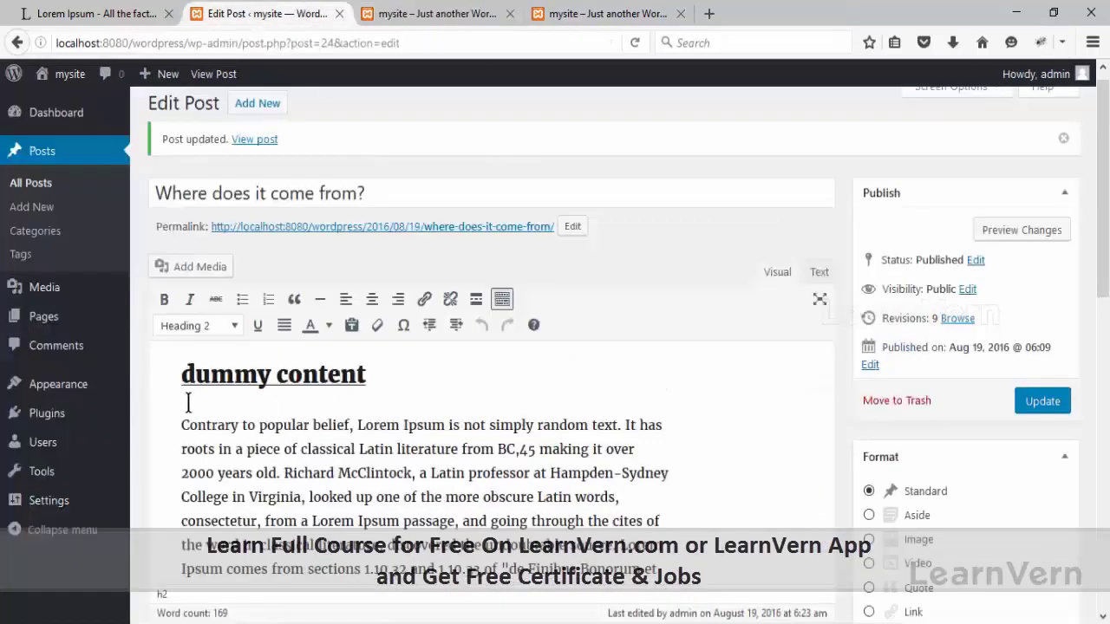
# Step: Select all the body paragraphs and apply Justify alignment to them
pyautogui.moveTo(192, 427); pyautogui.dragTo(242, 398)
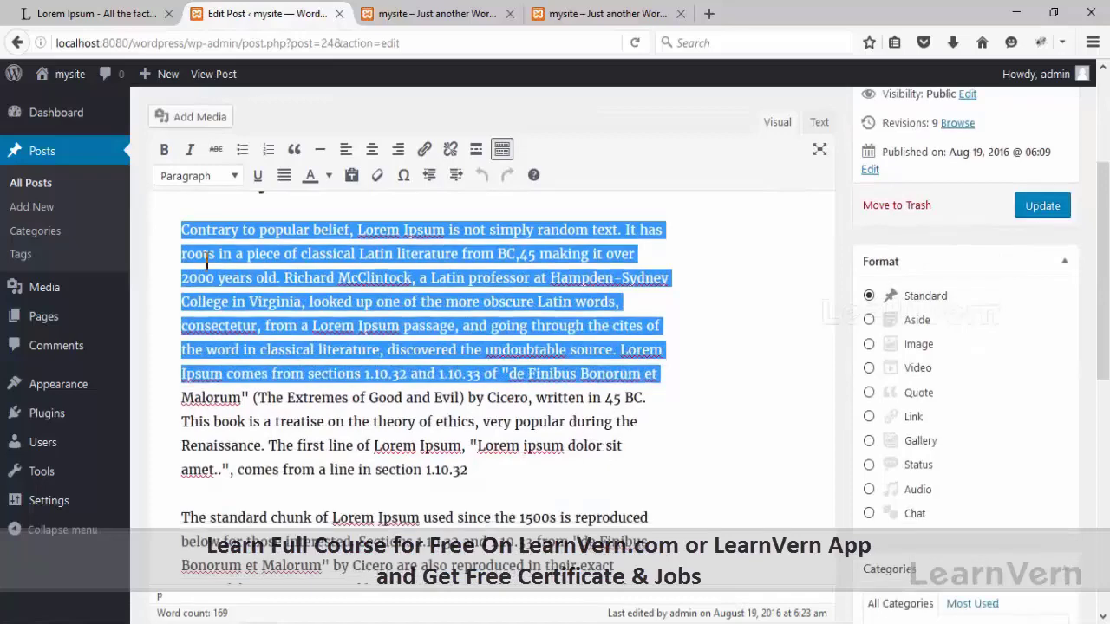
pyautogui.click(194, 254)
pyautogui.moveTo(177, 229); pyautogui.dragTo(600, 447)
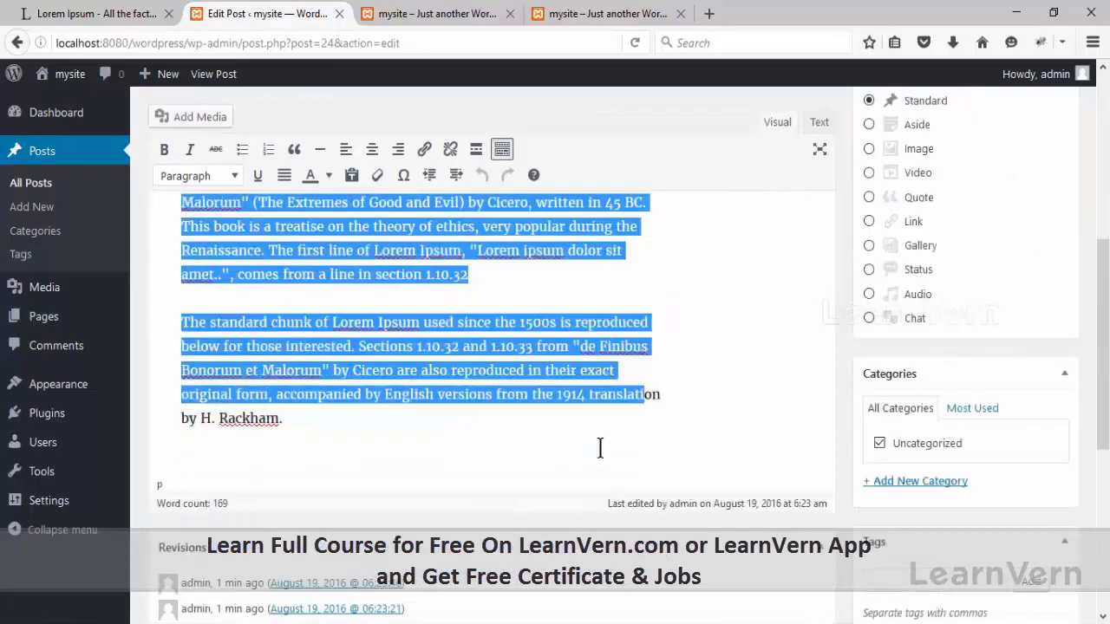
pyautogui.click(285, 176)
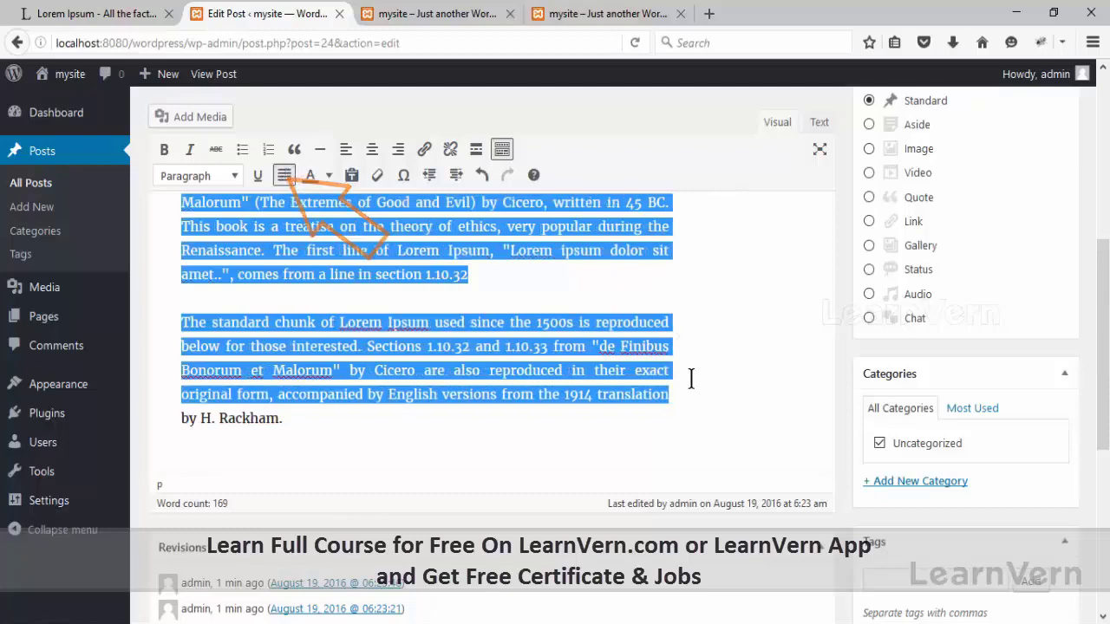
pyautogui.scroll(5, 691, 377)
pyautogui.click(685, 441)
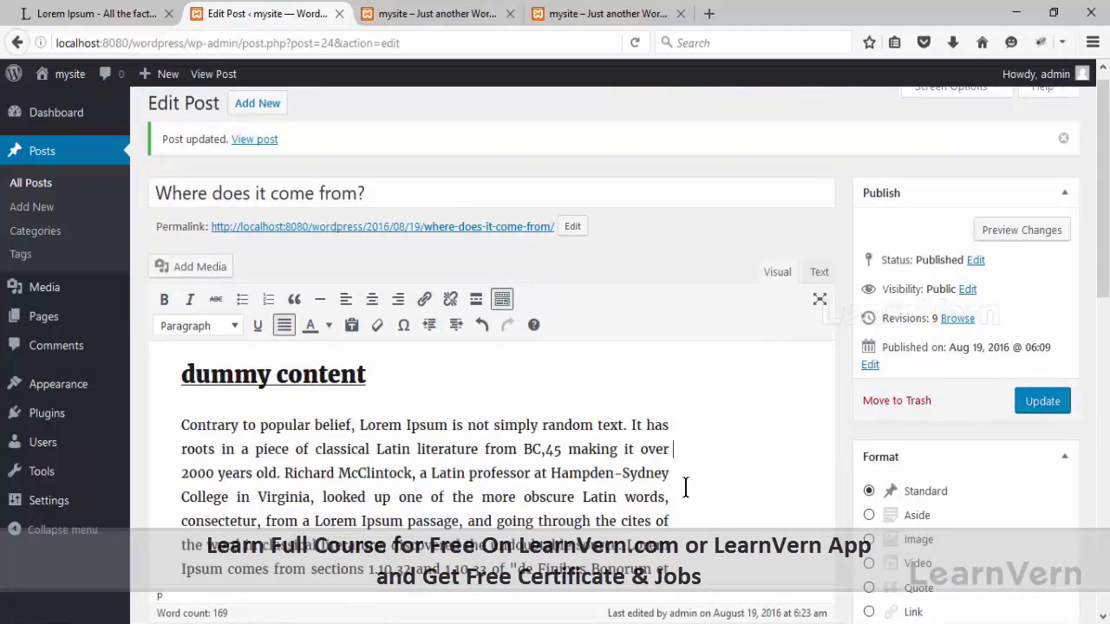
# Step: Update the post and reload the live front page to see the justified text
pyautogui.click(1057, 404)
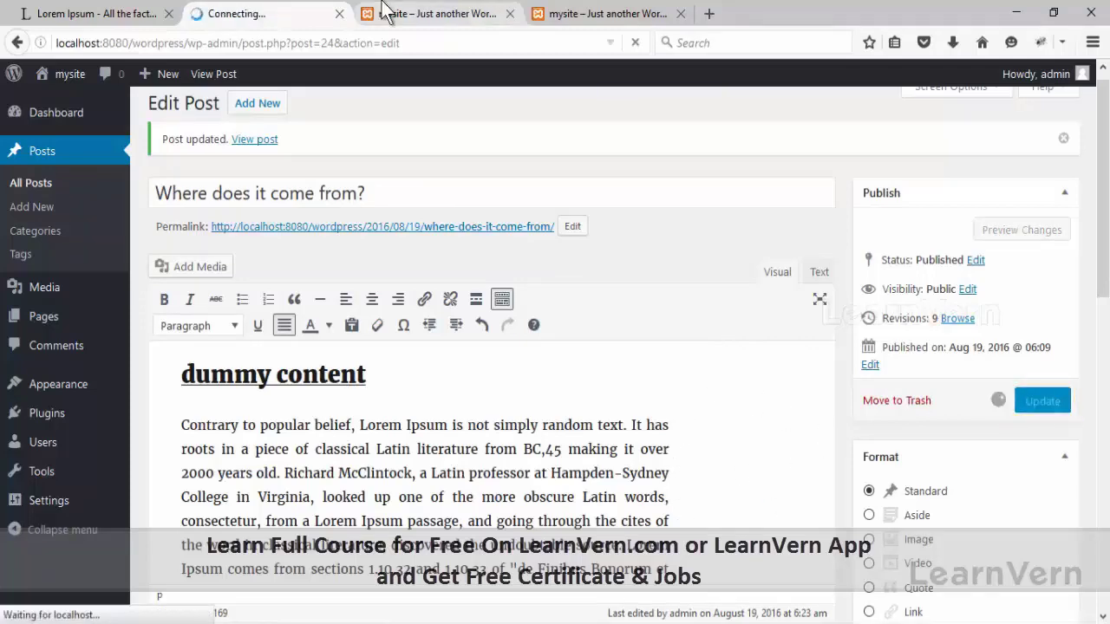
pyautogui.hotkey('ctrl', 'Tab')
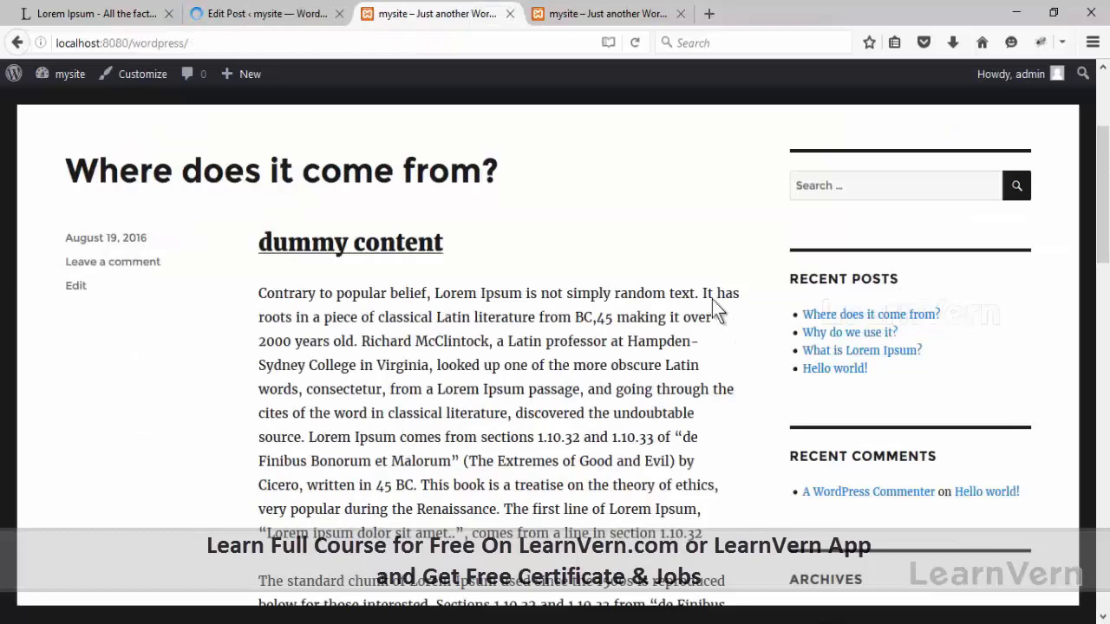
pyautogui.click(257, 14)
pyautogui.click(440, 12)
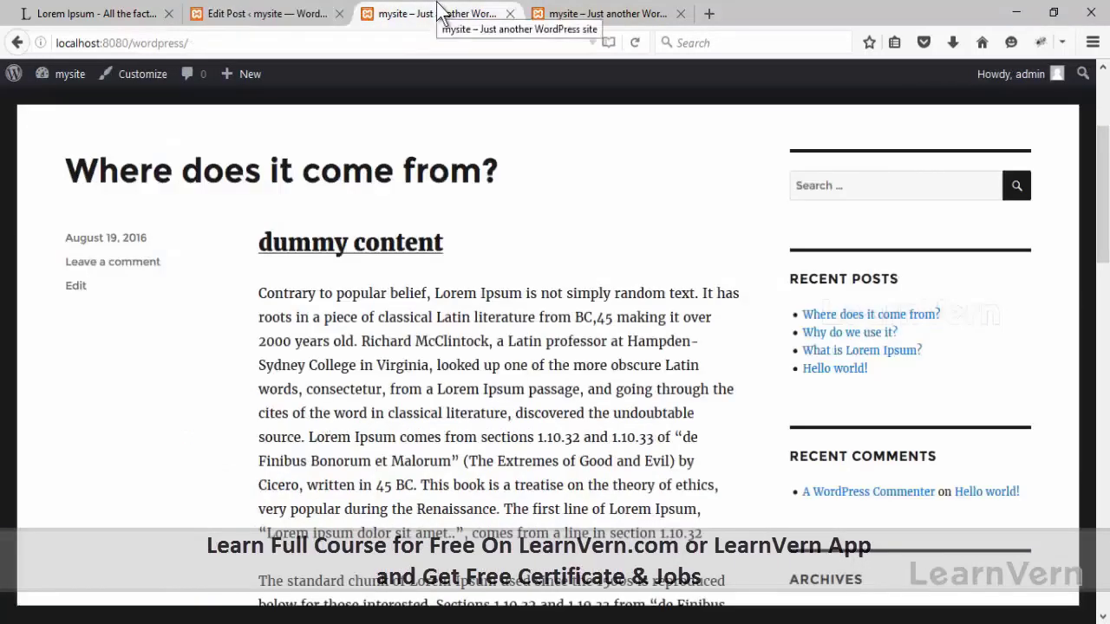
pyautogui.press('F5')
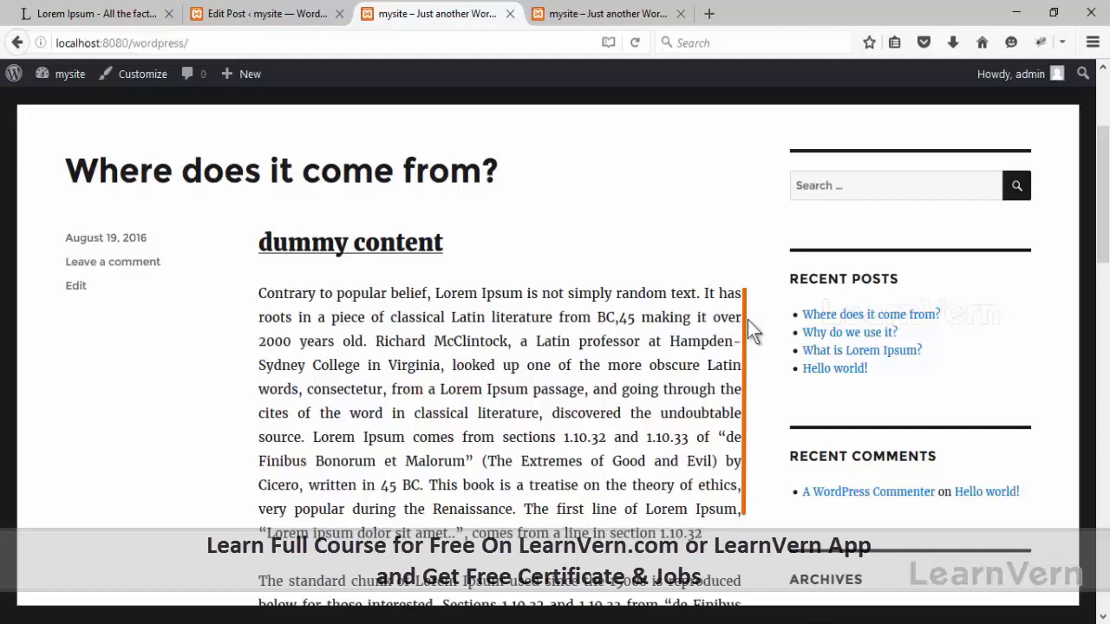
# Step: Give 'Lorem Ipsum' in the opening 'Contrary to popular belief' sentence a blue text colour, then Update
pyautogui.click(294, 22)
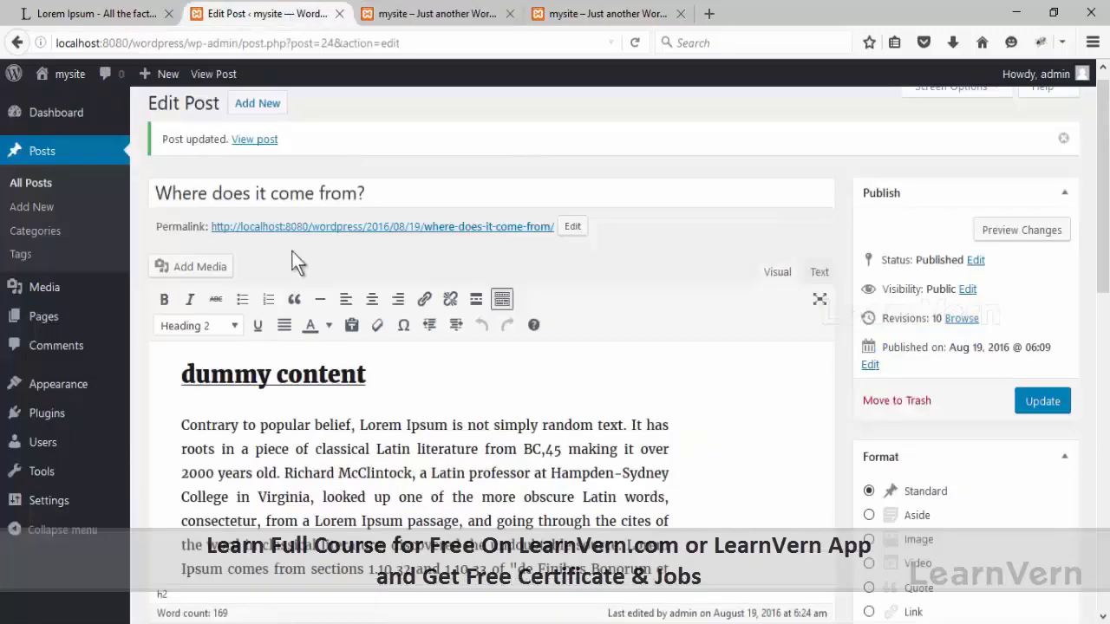
pyautogui.click(321, 325)
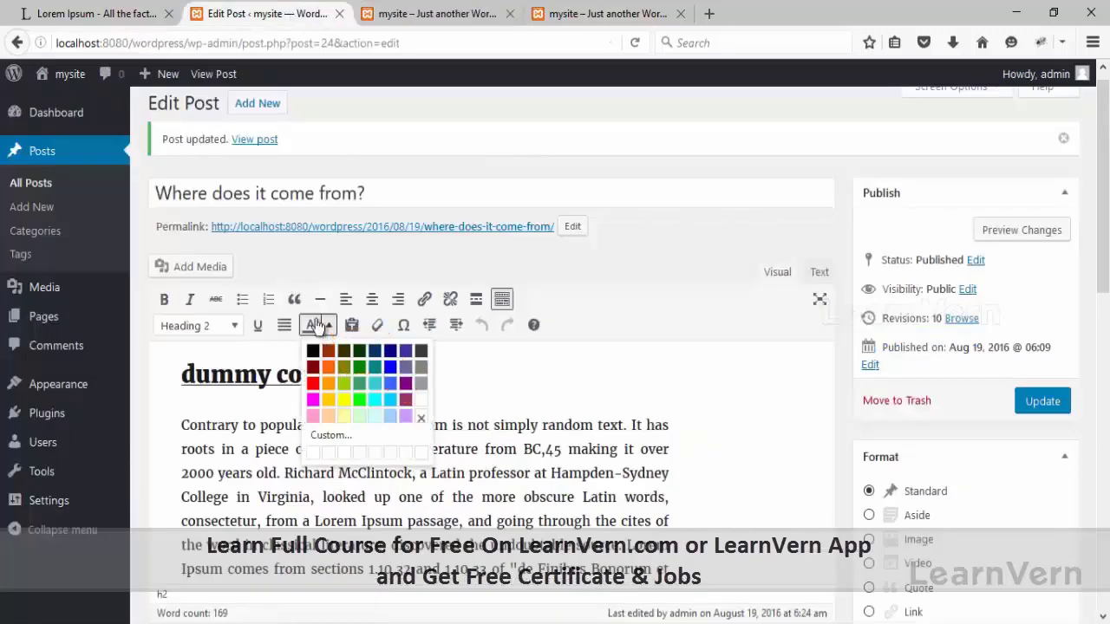
pyautogui.click(181, 425)
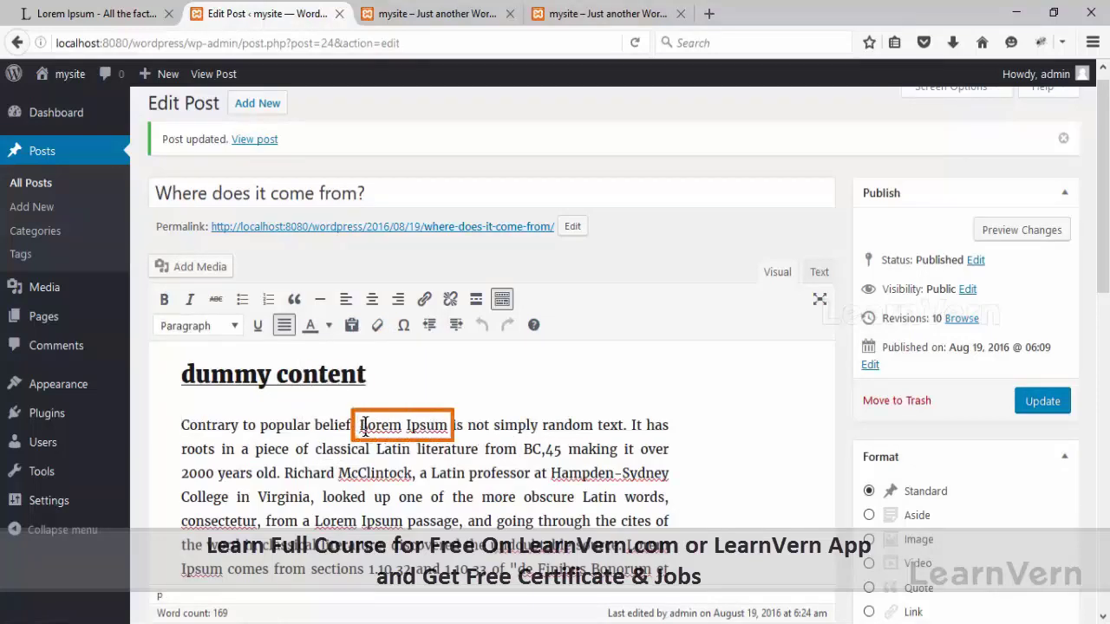
pyautogui.moveTo(360, 427); pyautogui.dragTo(449, 425)
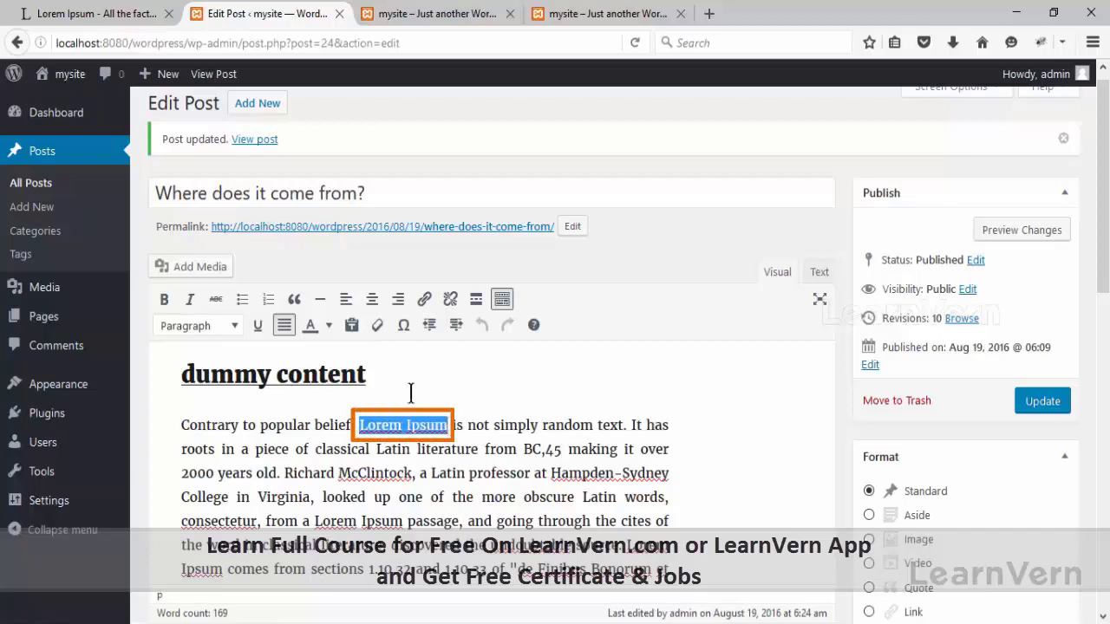
pyautogui.click(329, 326)
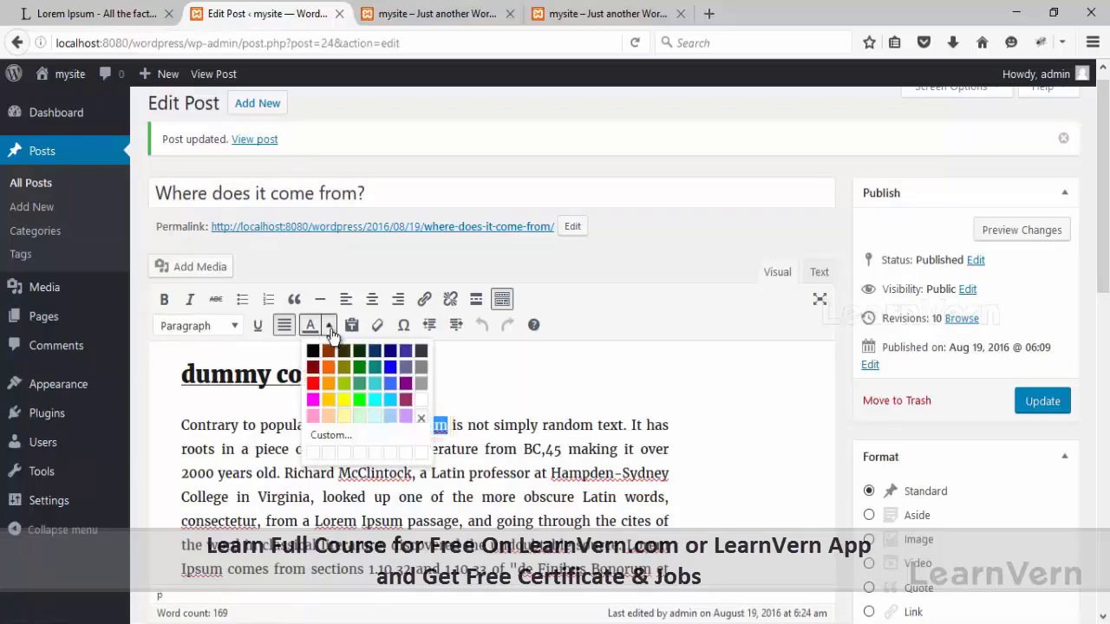
pyautogui.click(390, 367)
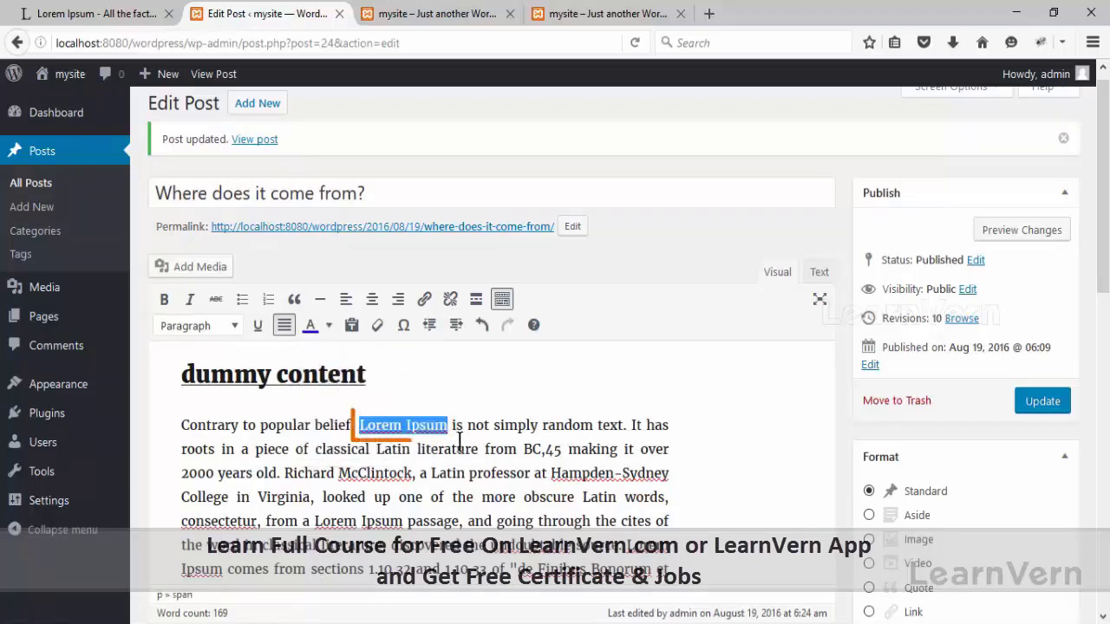
pyautogui.click(439, 449)
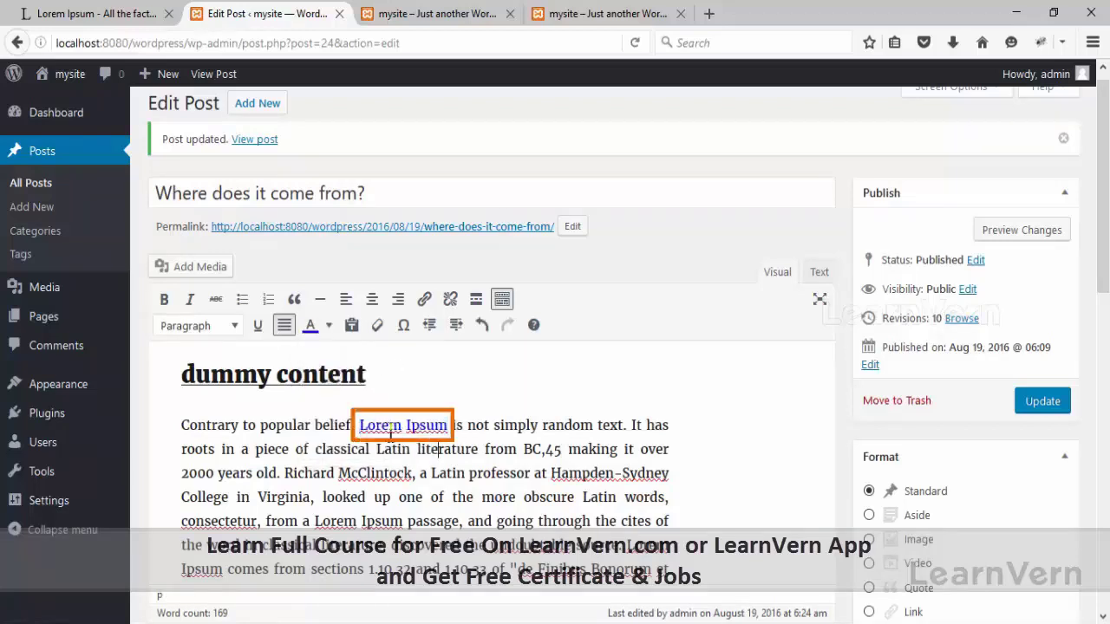
pyautogui.click(1035, 404)
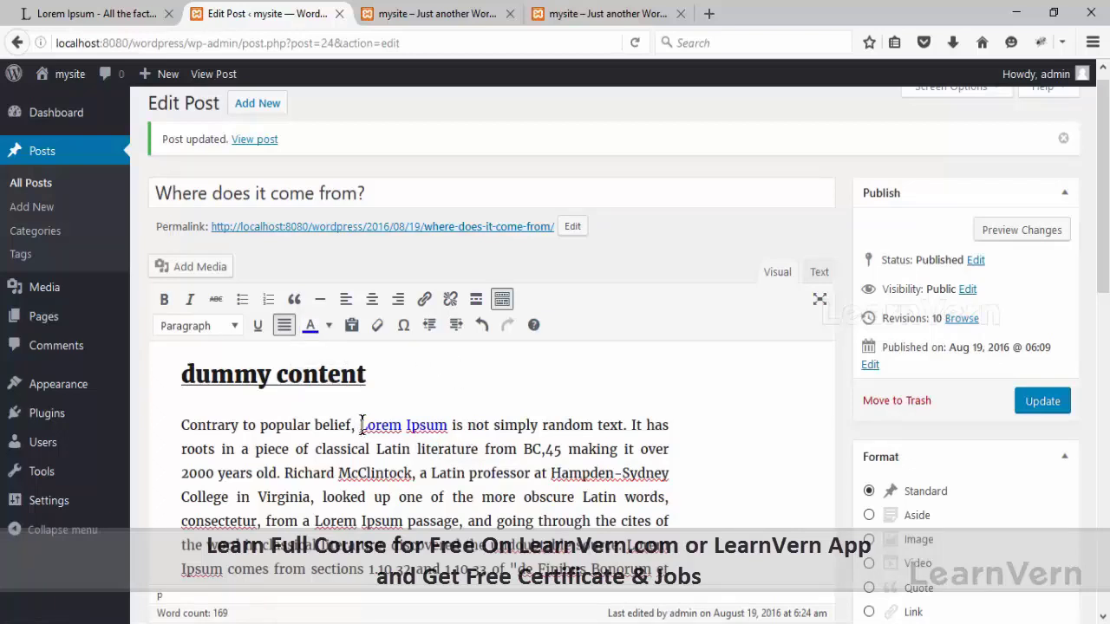
# Step: Colour the word 'literature' purple as a trial, then undo it
pyautogui.click(327, 327)
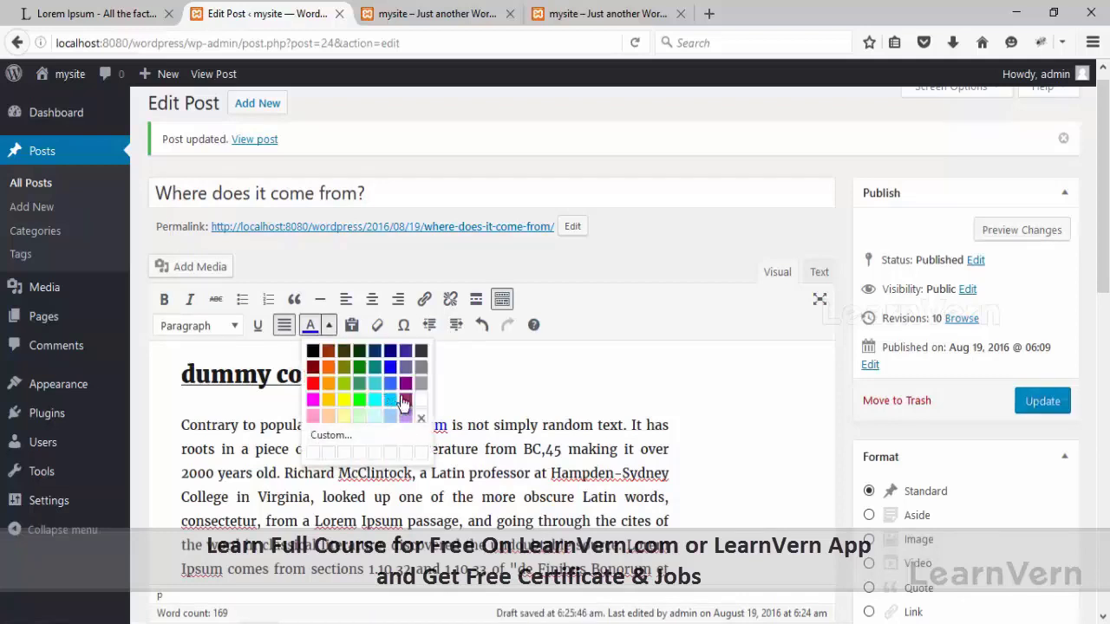
pyautogui.click(405, 399)
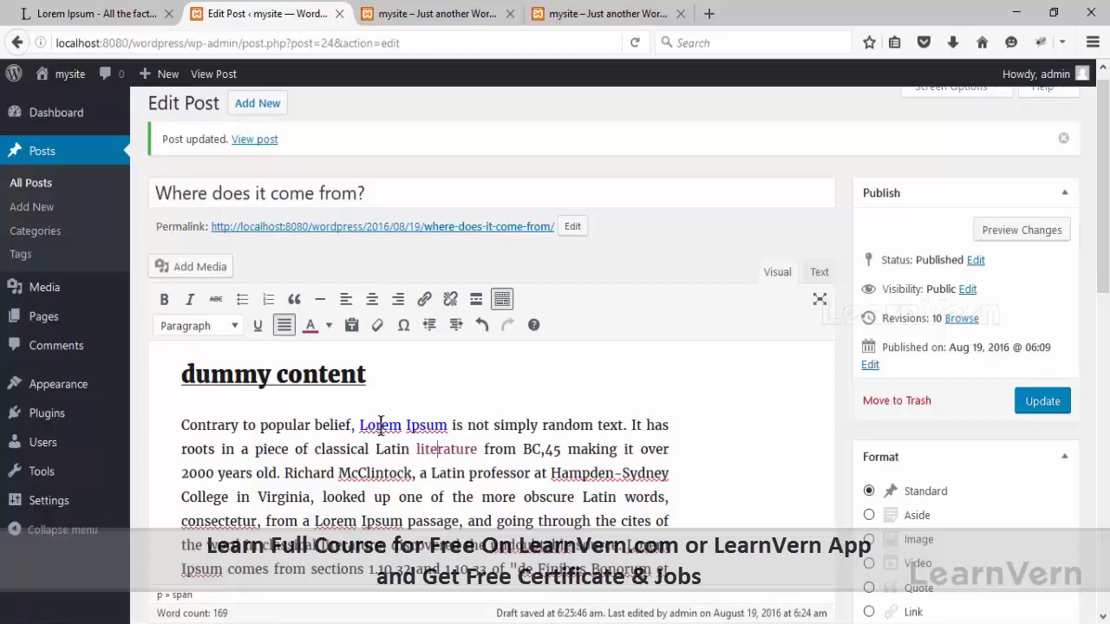
pyautogui.hotkey('ctrl', 'z')
# Step: Select 'Lorem Ipsum' in the first line and update the post
pyautogui.doubleClick(361, 425)
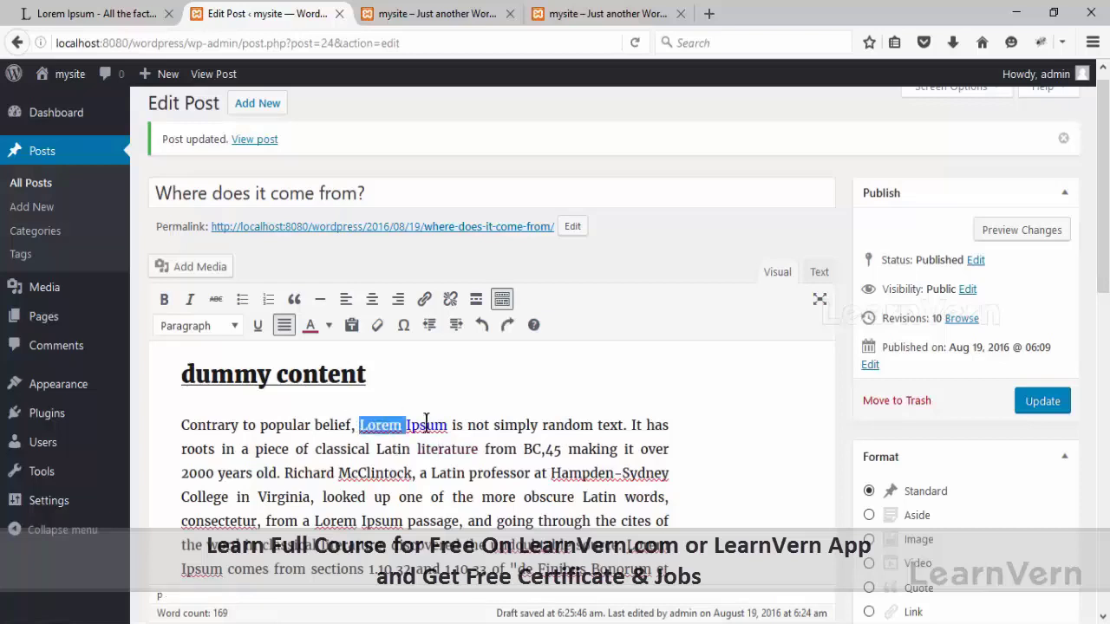
pyautogui.moveTo(426, 419); pyautogui.dragTo(435, 425)
pyautogui.click(1036, 402)
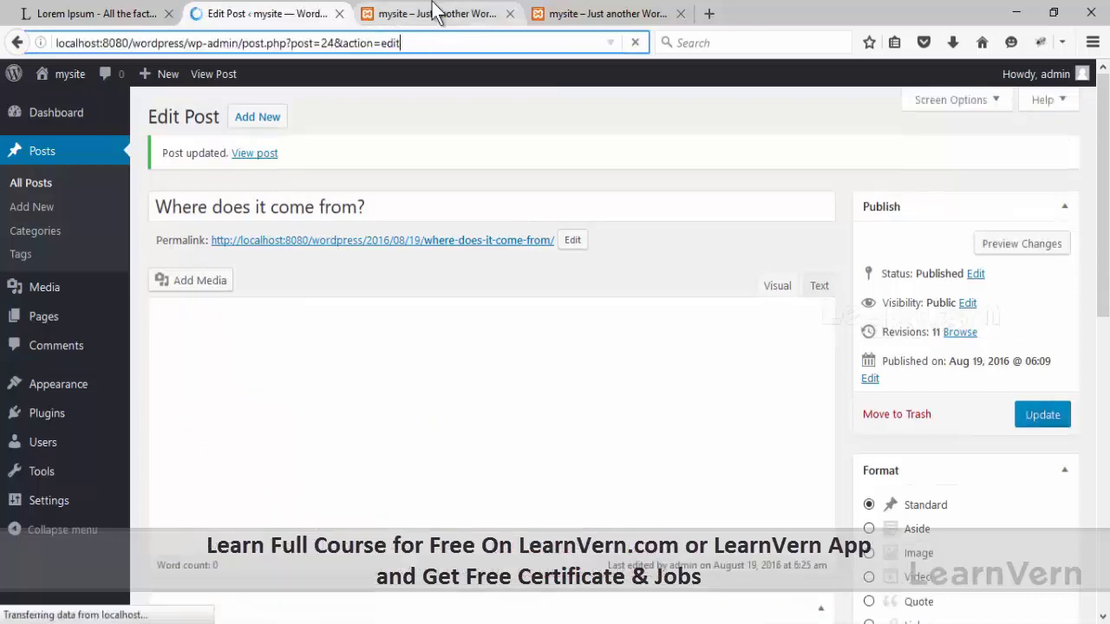
# Step: Reload the live front page to check the blue 'Lorem Ipsum', then return to the editor
pyautogui.click(436, 13)
pyautogui.press('F5')
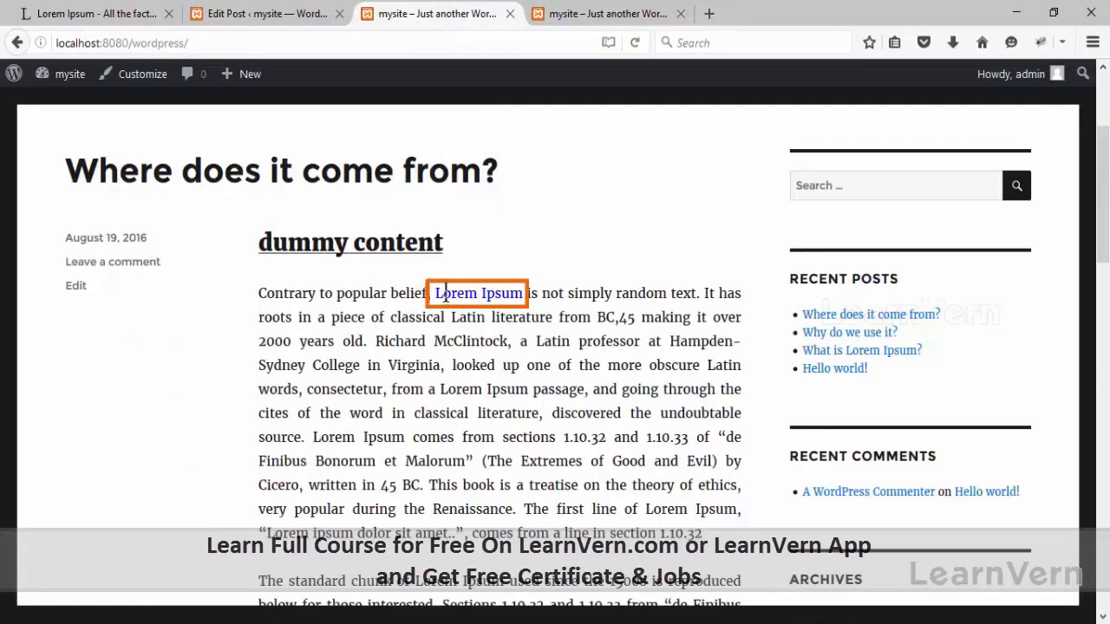
pyautogui.click(282, 10)
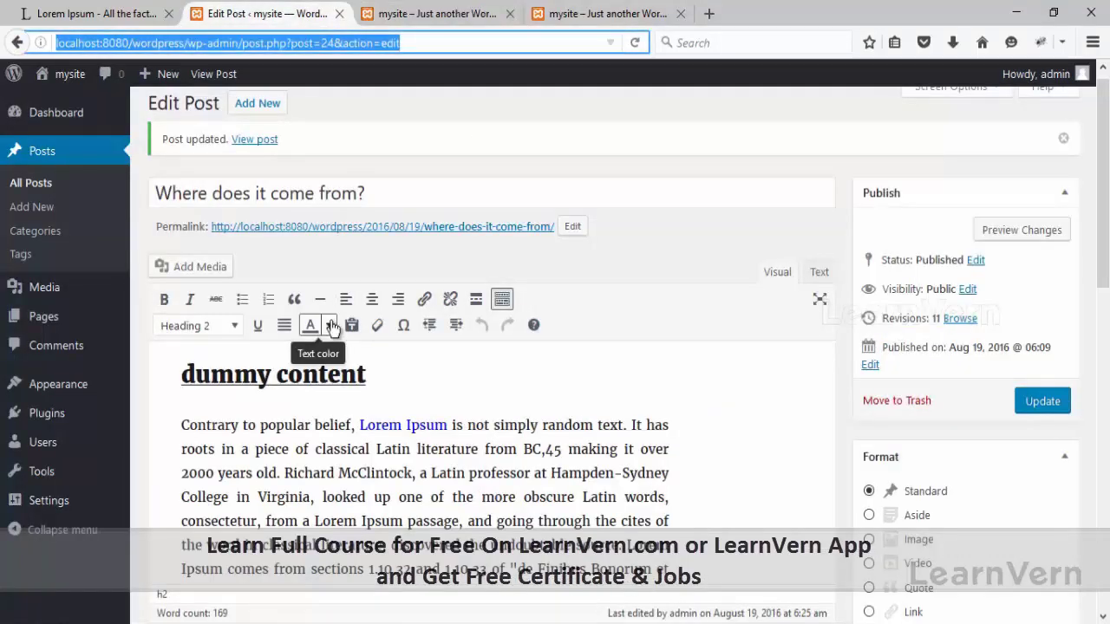
pyautogui.click(404, 326)
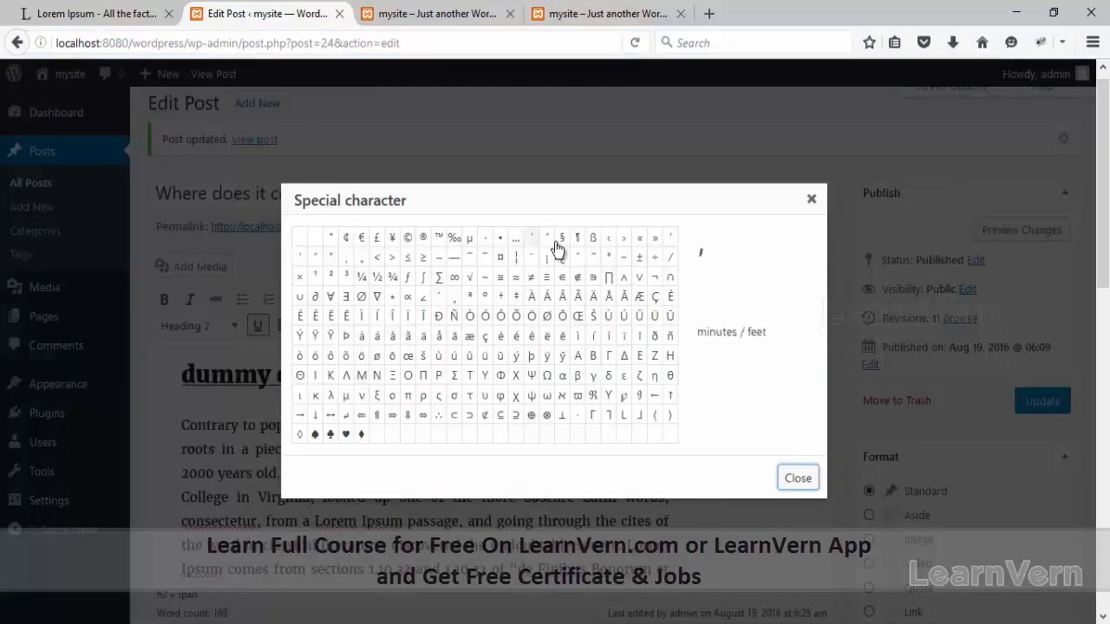
pyautogui.click(408, 237)
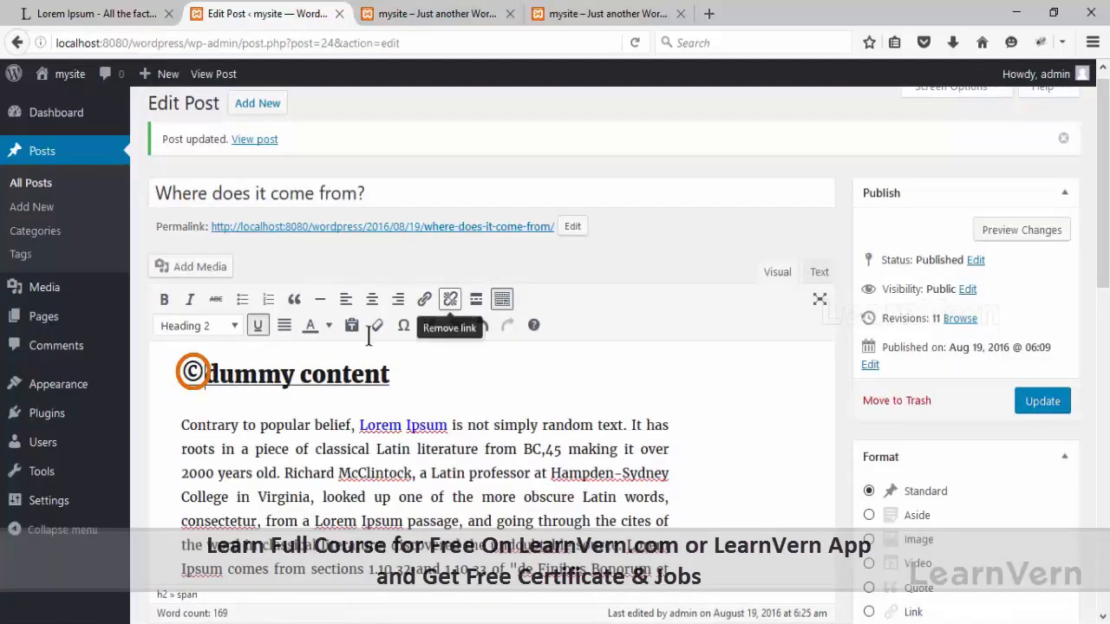
pyautogui.press('BackSpace')
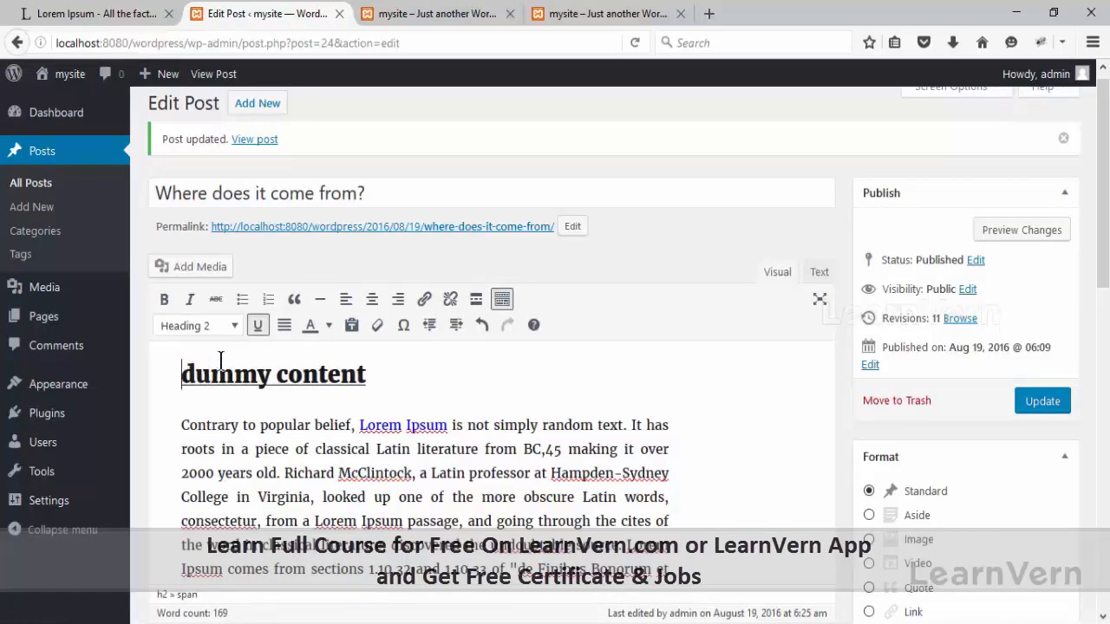
pyautogui.click(406, 325)
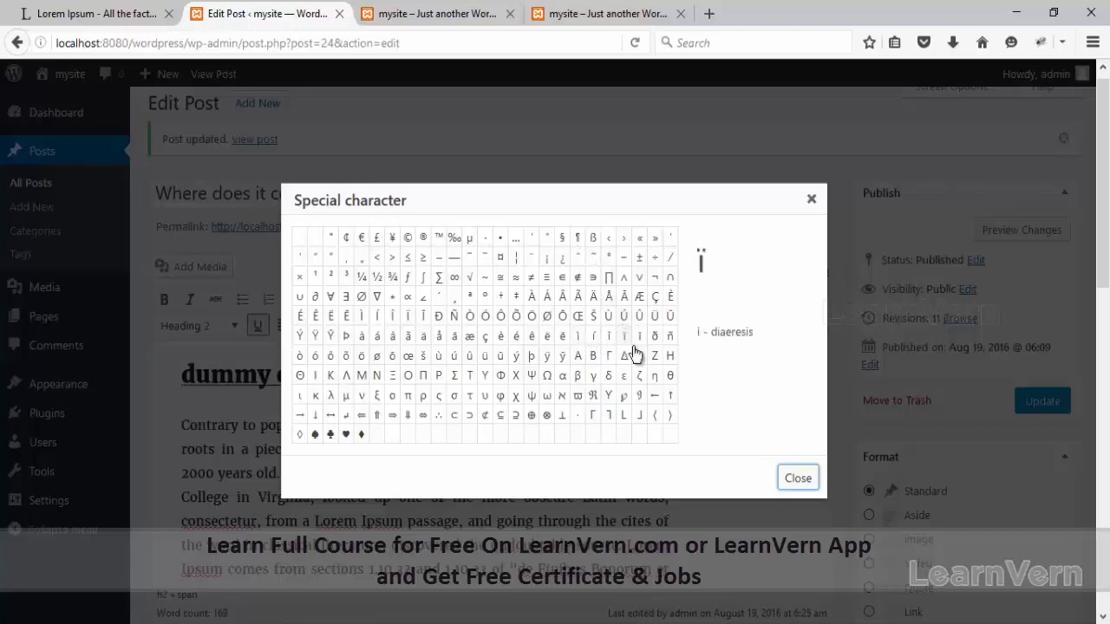
pyautogui.click(316, 276)
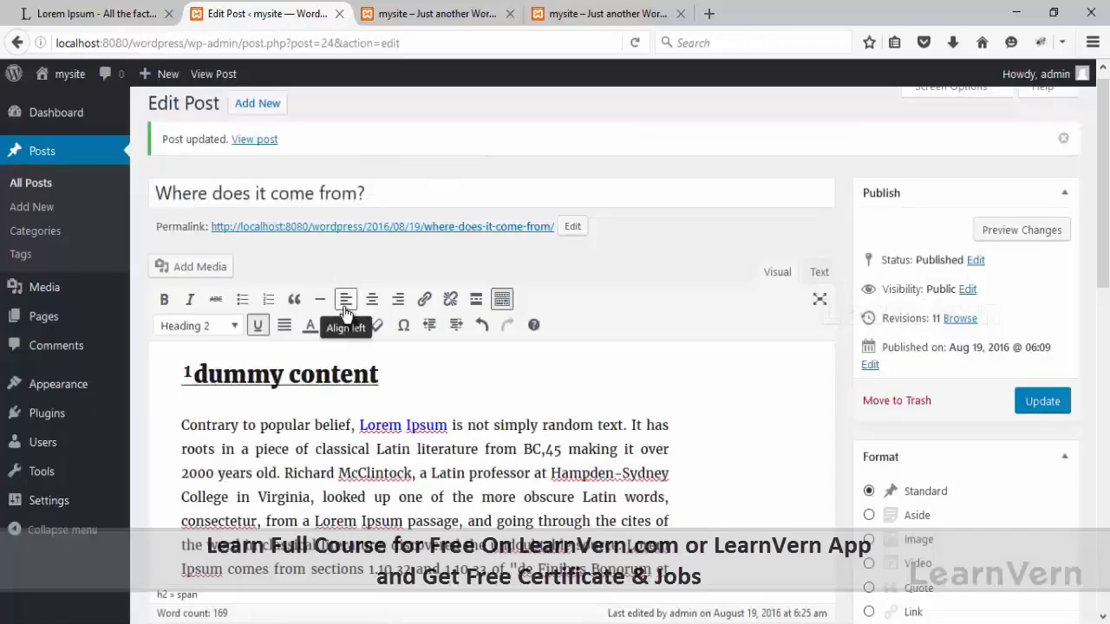
pyautogui.hotkey('ctrl', 'z')
pyautogui.click(403, 325)
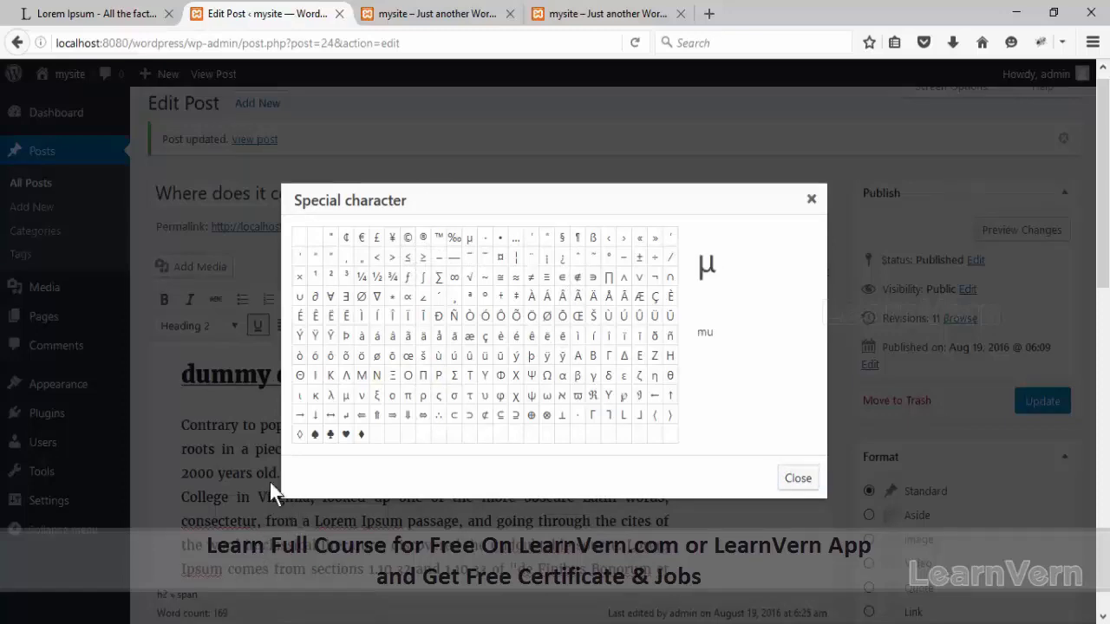
pyautogui.click(812, 200)
# Step: Add a new paragraph 'copyright' after 'by H. Rackham.' at the end of the post
pyautogui.scroll(-4, 635, 292)
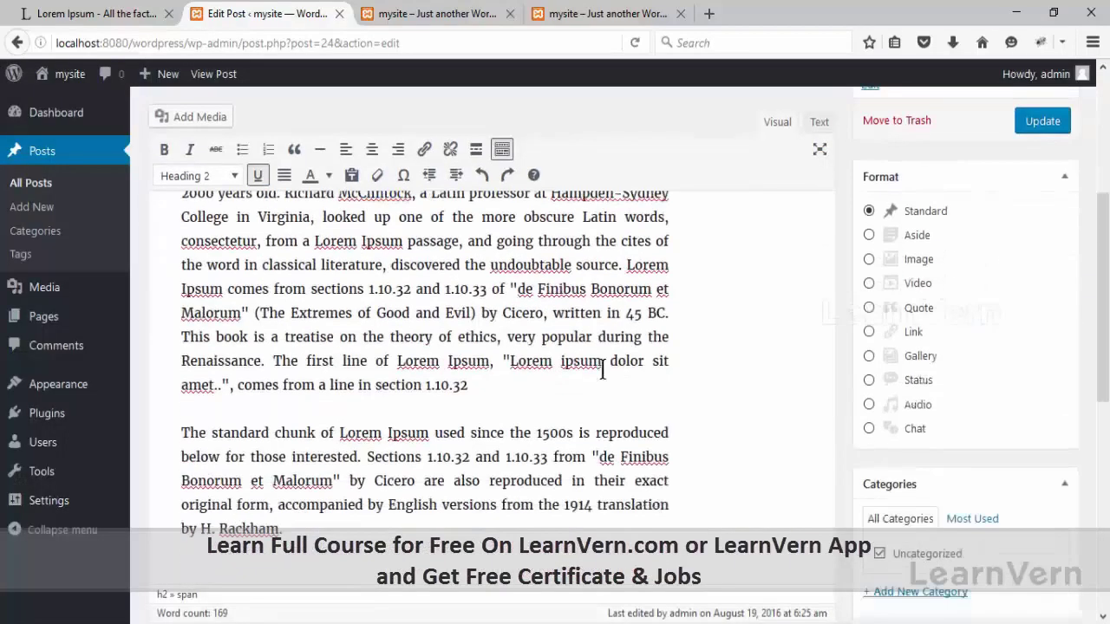
pyautogui.click(301, 507)
pyautogui.press('Return')
pyautogui.press('Return')
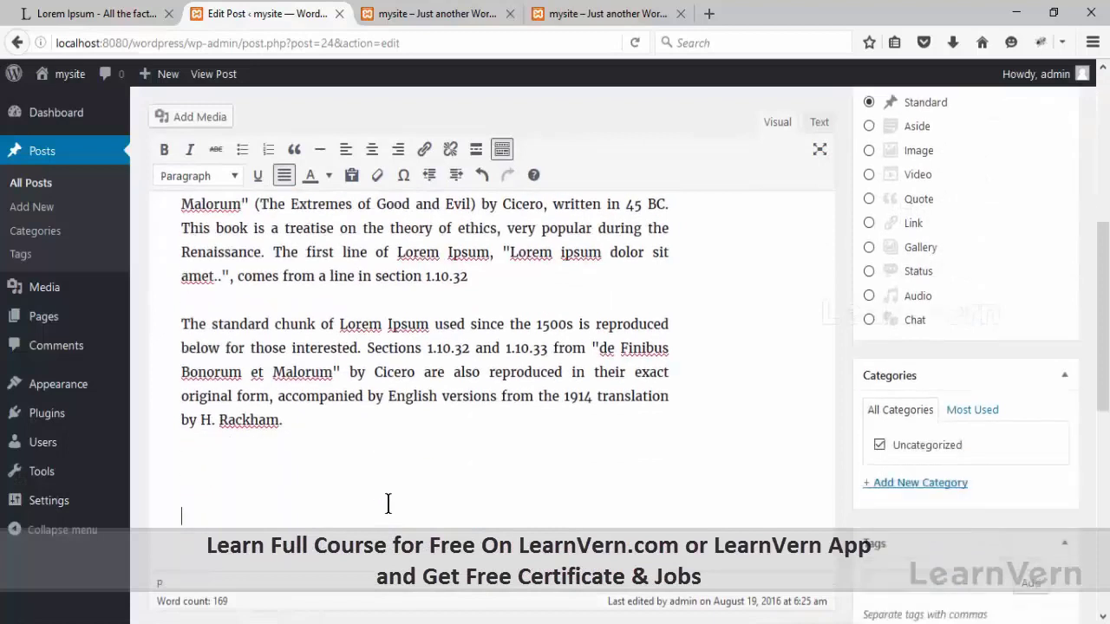
pyautogui.write('copyright')
# Step: Insert the © special character before 'copyright'
pyautogui.click(182, 514)
pyautogui.click(406, 176)
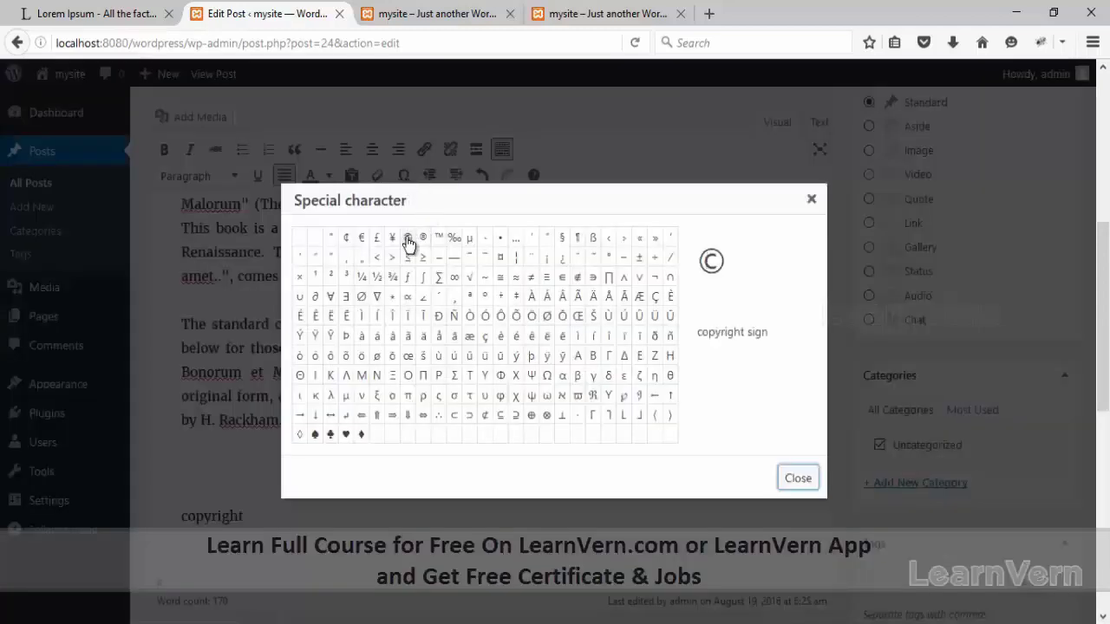
pyautogui.click(408, 238)
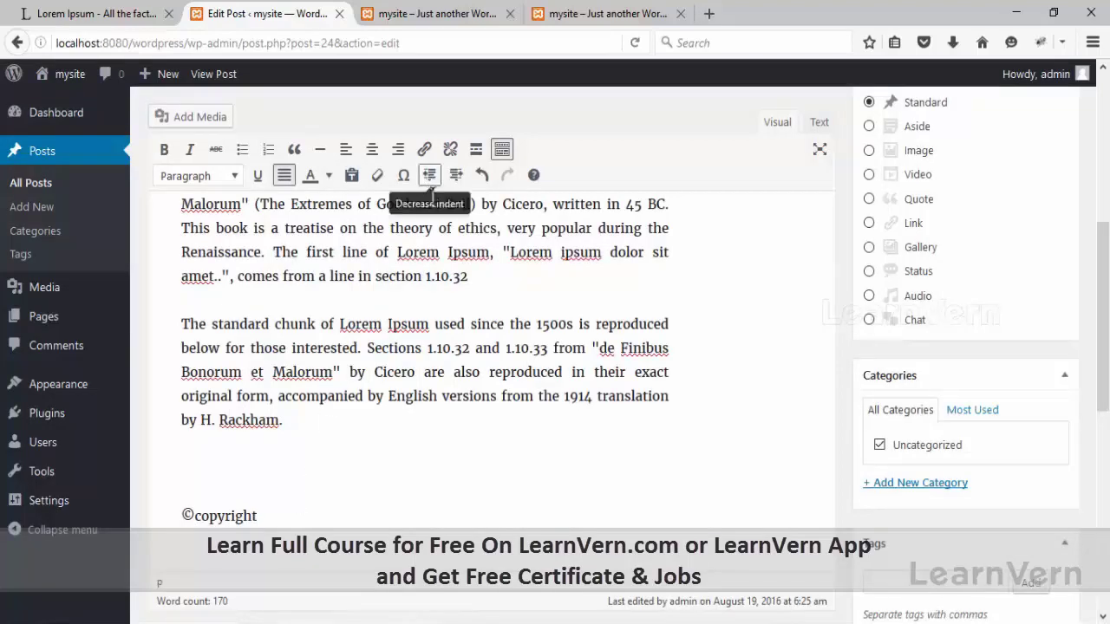
# Step: Check the block format list for the new line and leave it unchanged
pyautogui.scroll(2, 415, 238)
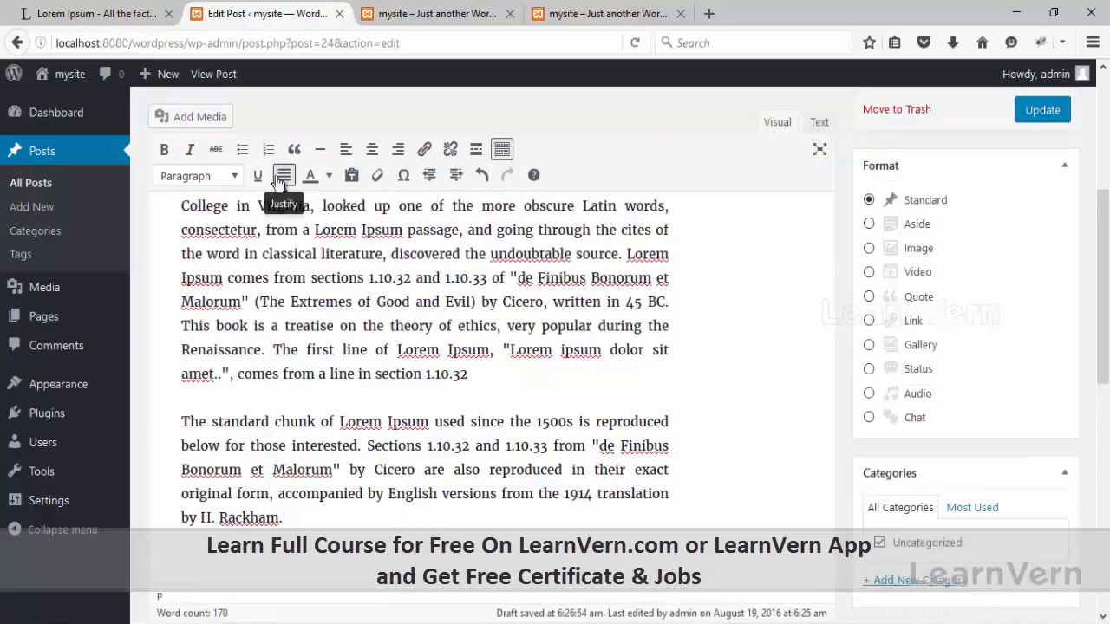
pyautogui.click(234, 177)
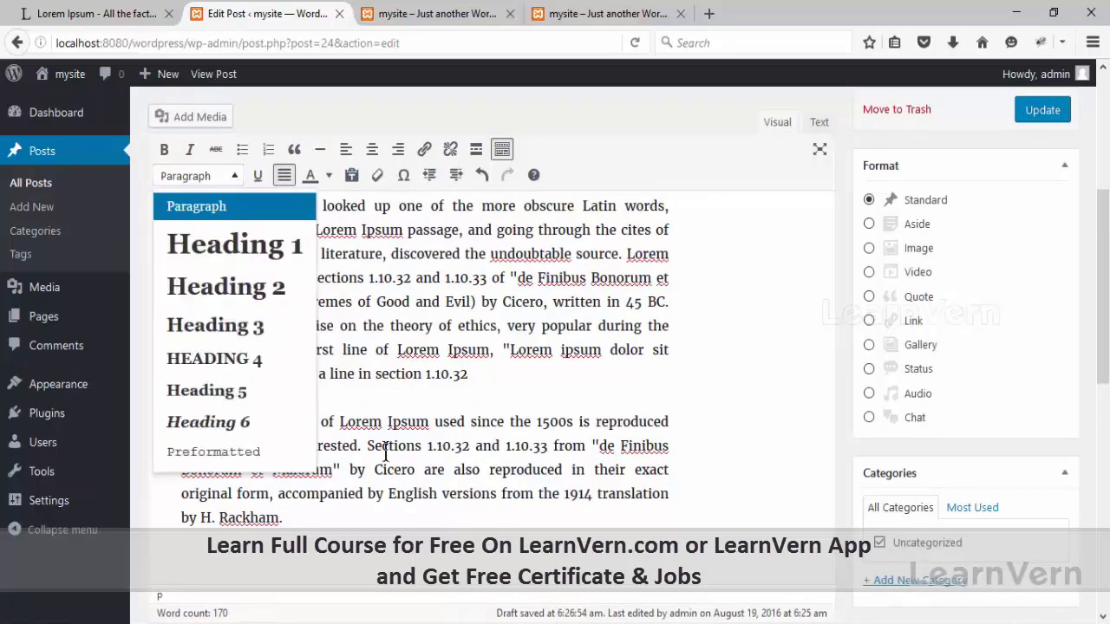
pyautogui.click(334, 528)
pyautogui.scroll(-3, 391, 454)
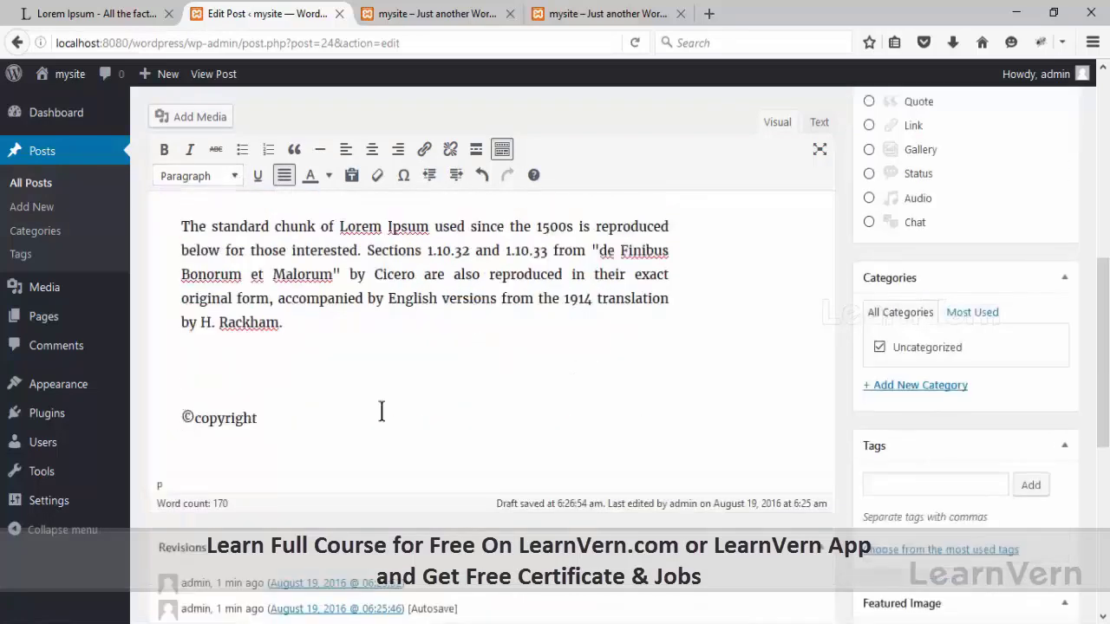
pyautogui.click(819, 123)
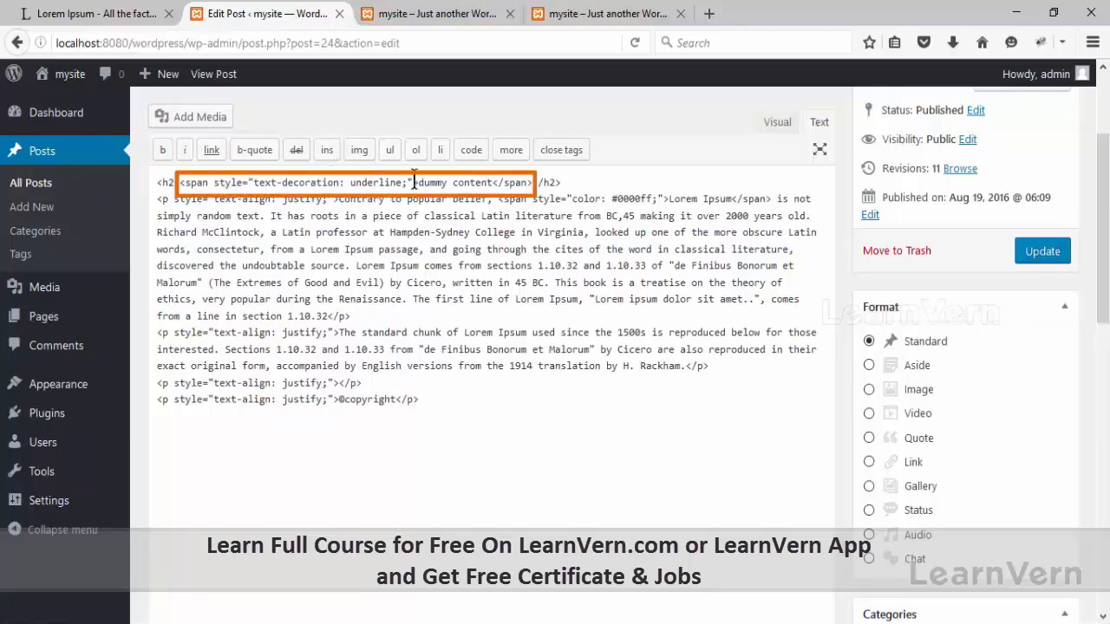
pyautogui.click(777, 123)
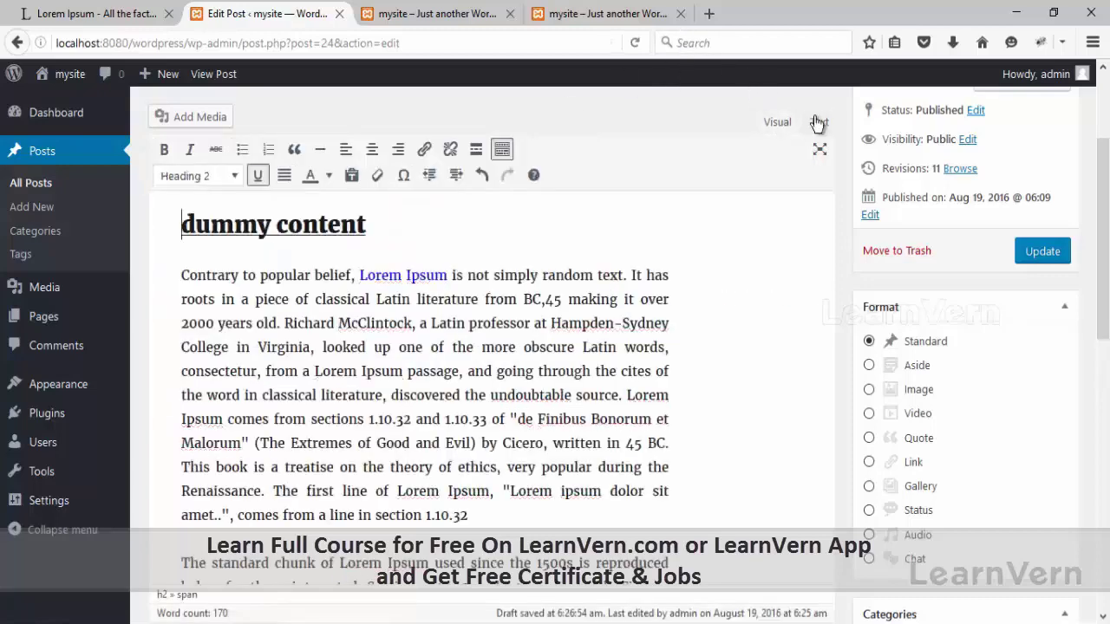
pyautogui.click(819, 123)
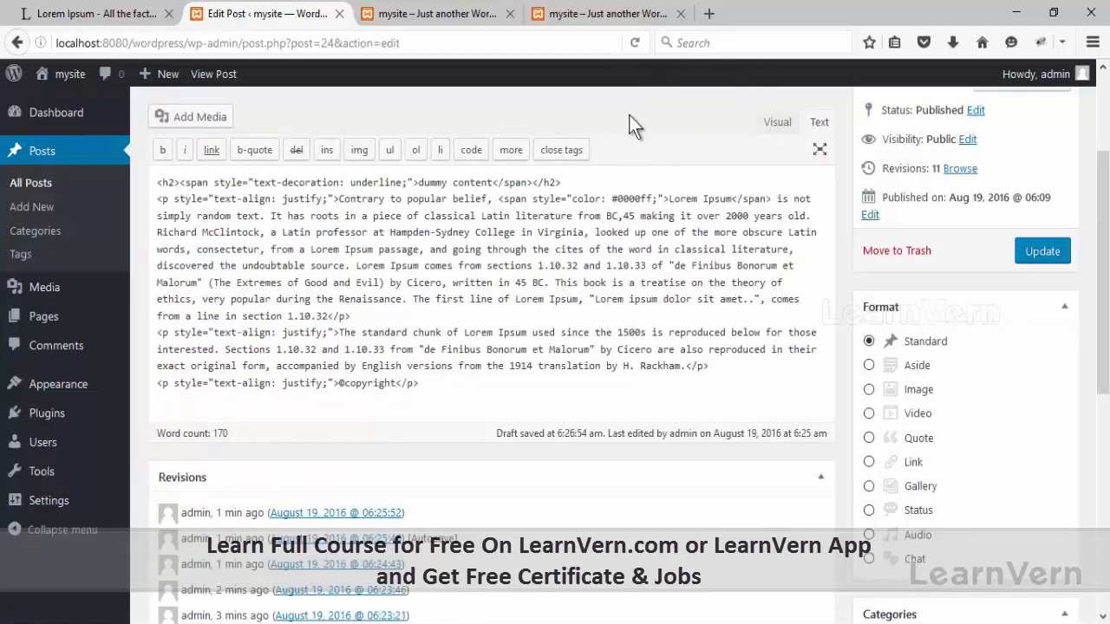
pyautogui.click(777, 122)
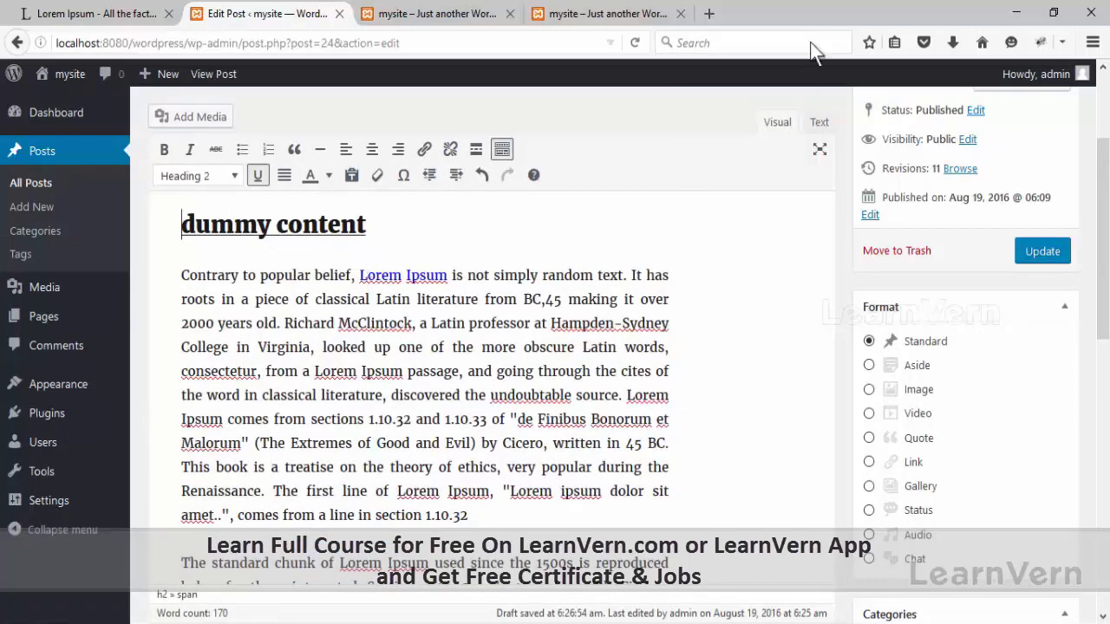
pyautogui.click(817, 122)
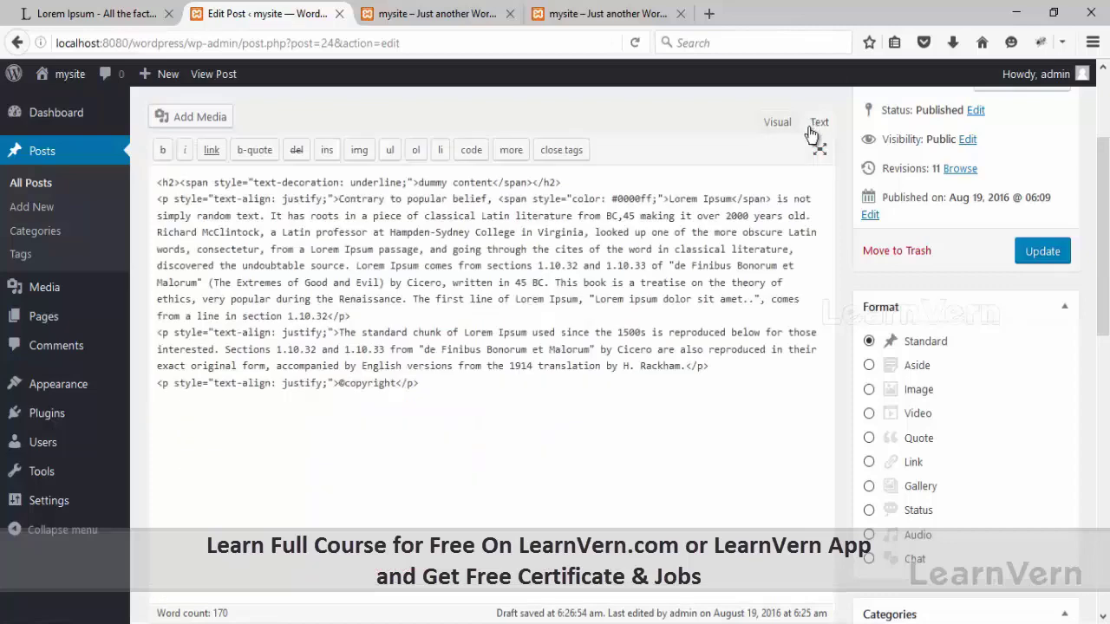
pyautogui.click(780, 127)
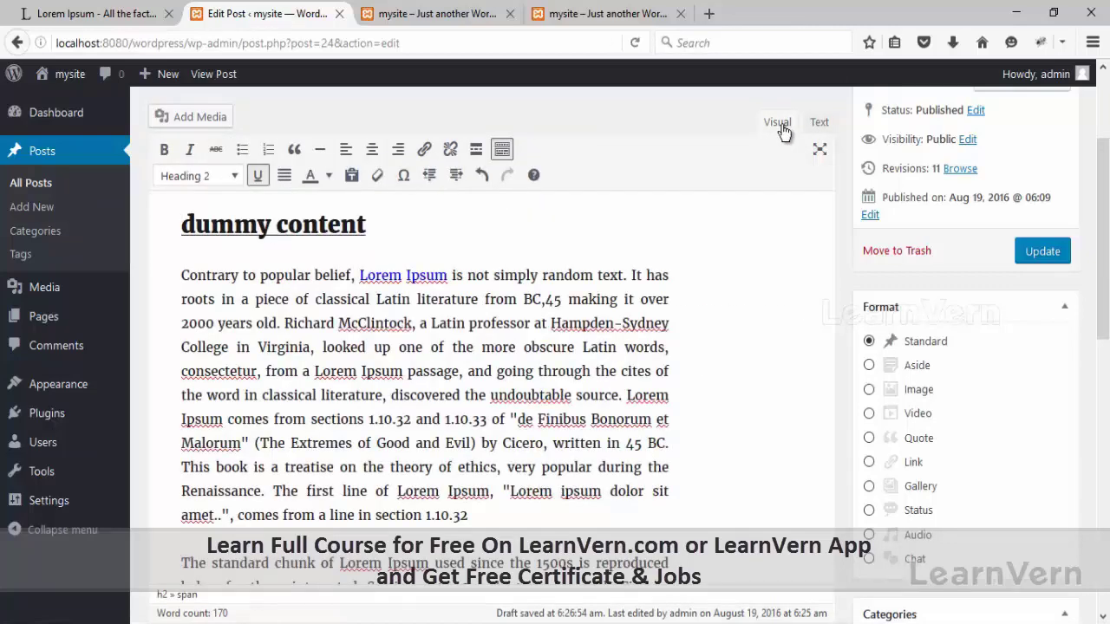